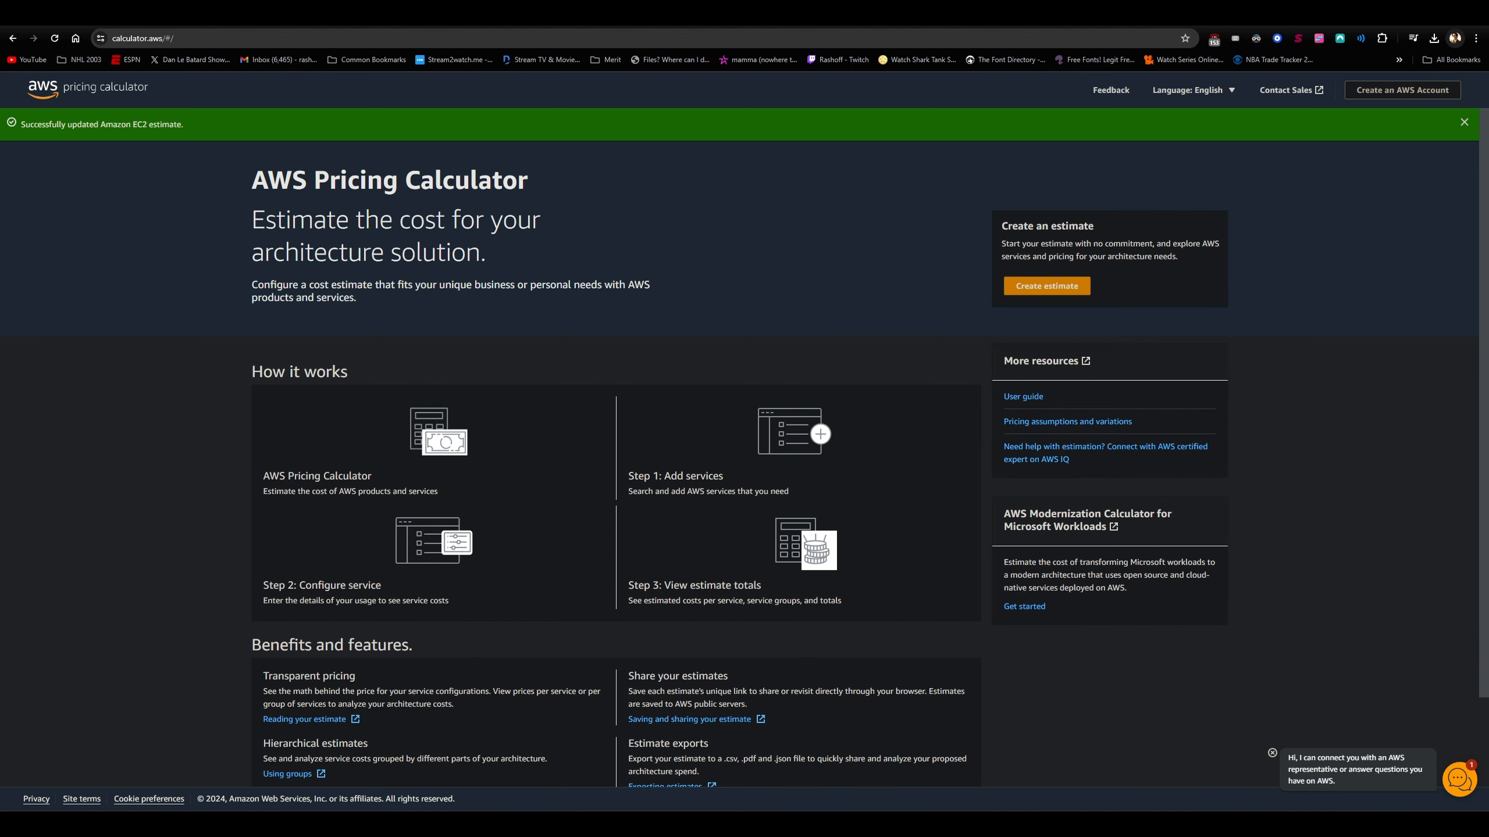
Consult the Corporate Data Center diagram and start a new estimate with the Amazon EC2 service.
drag(1488, 153, 1043, 128)
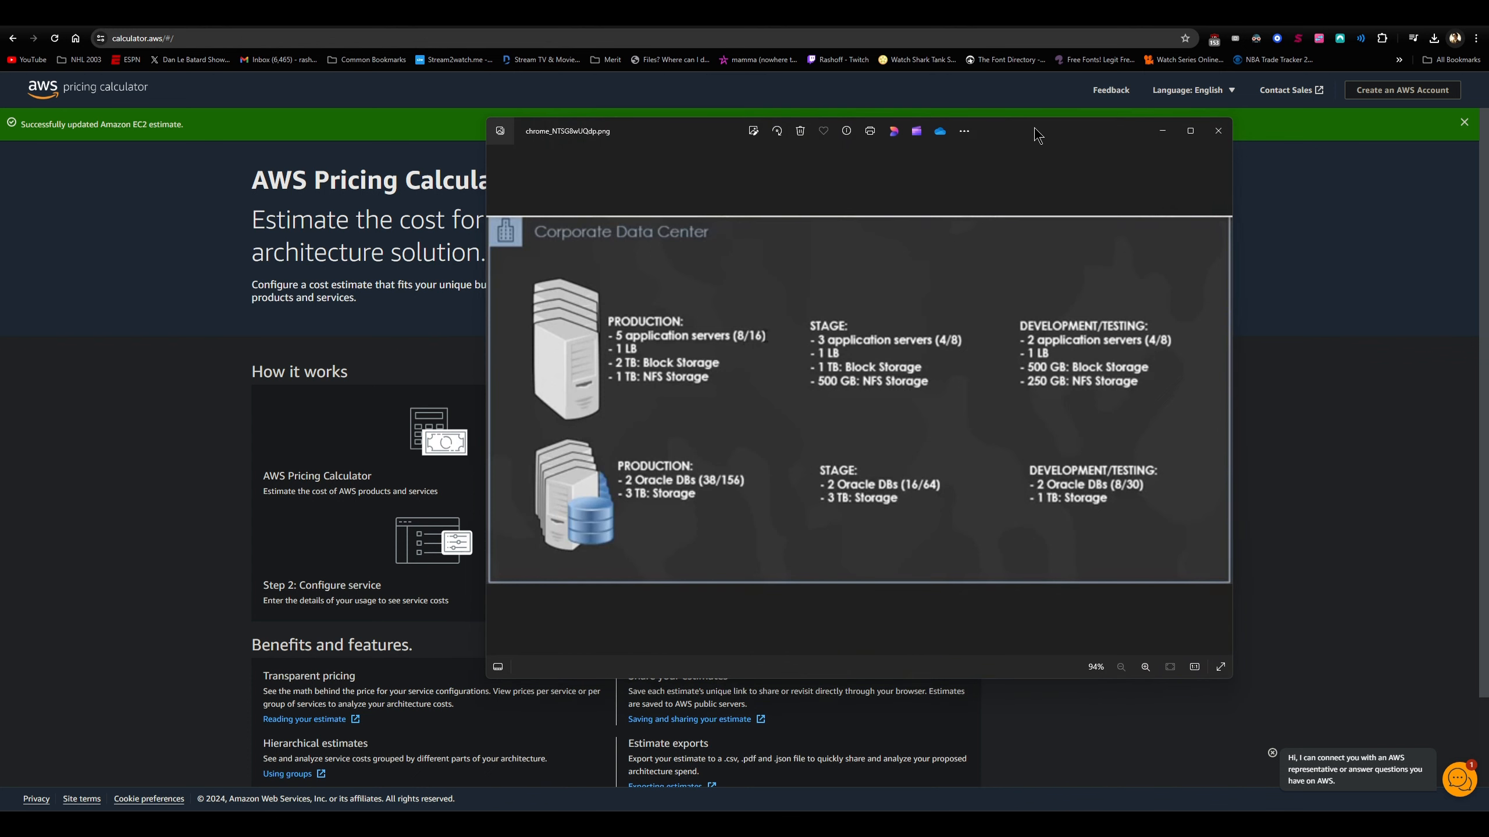
drag(1035, 129, 1488, 184)
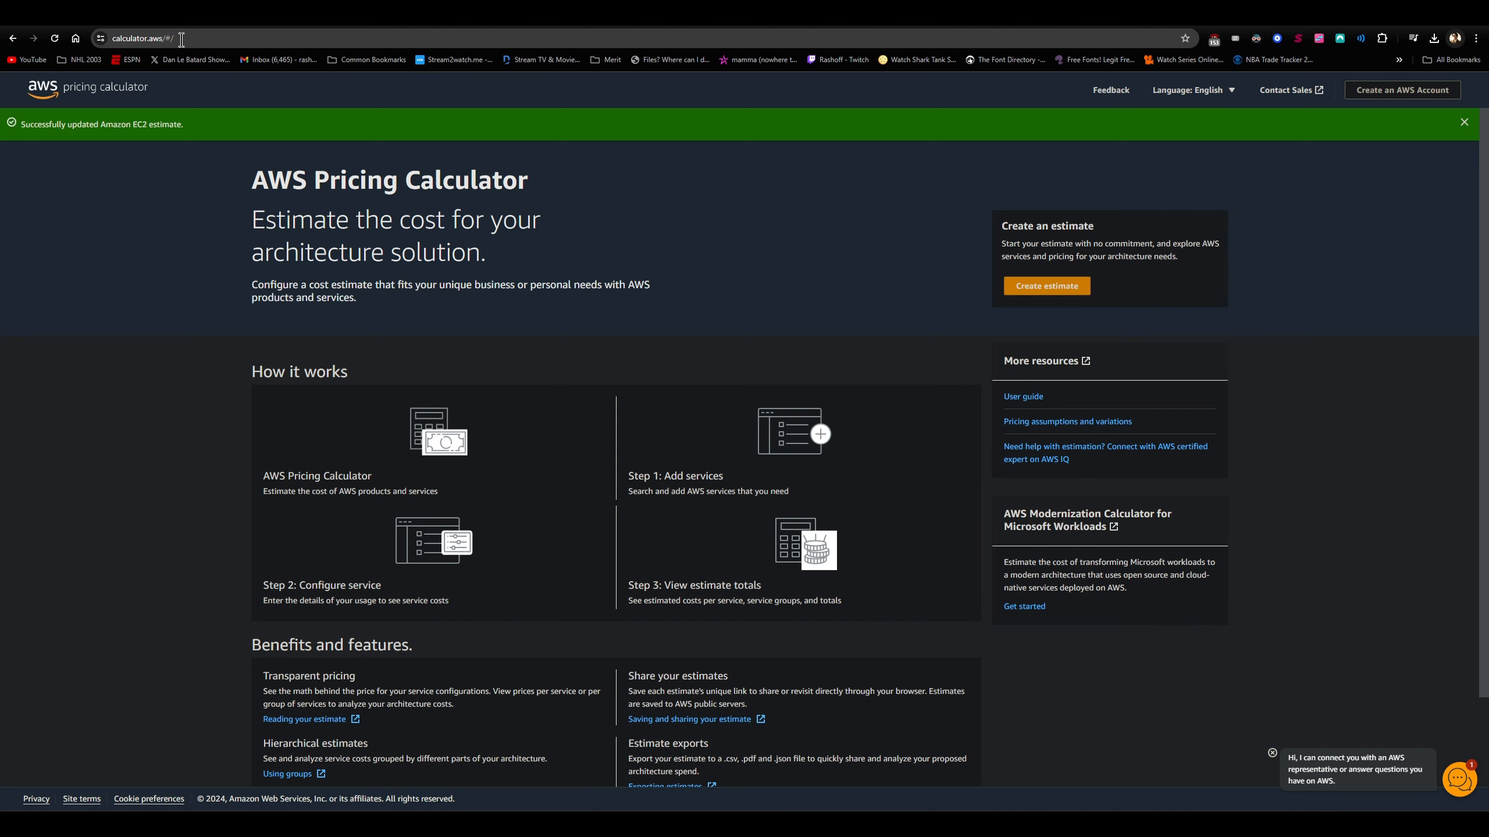
click(1052, 288)
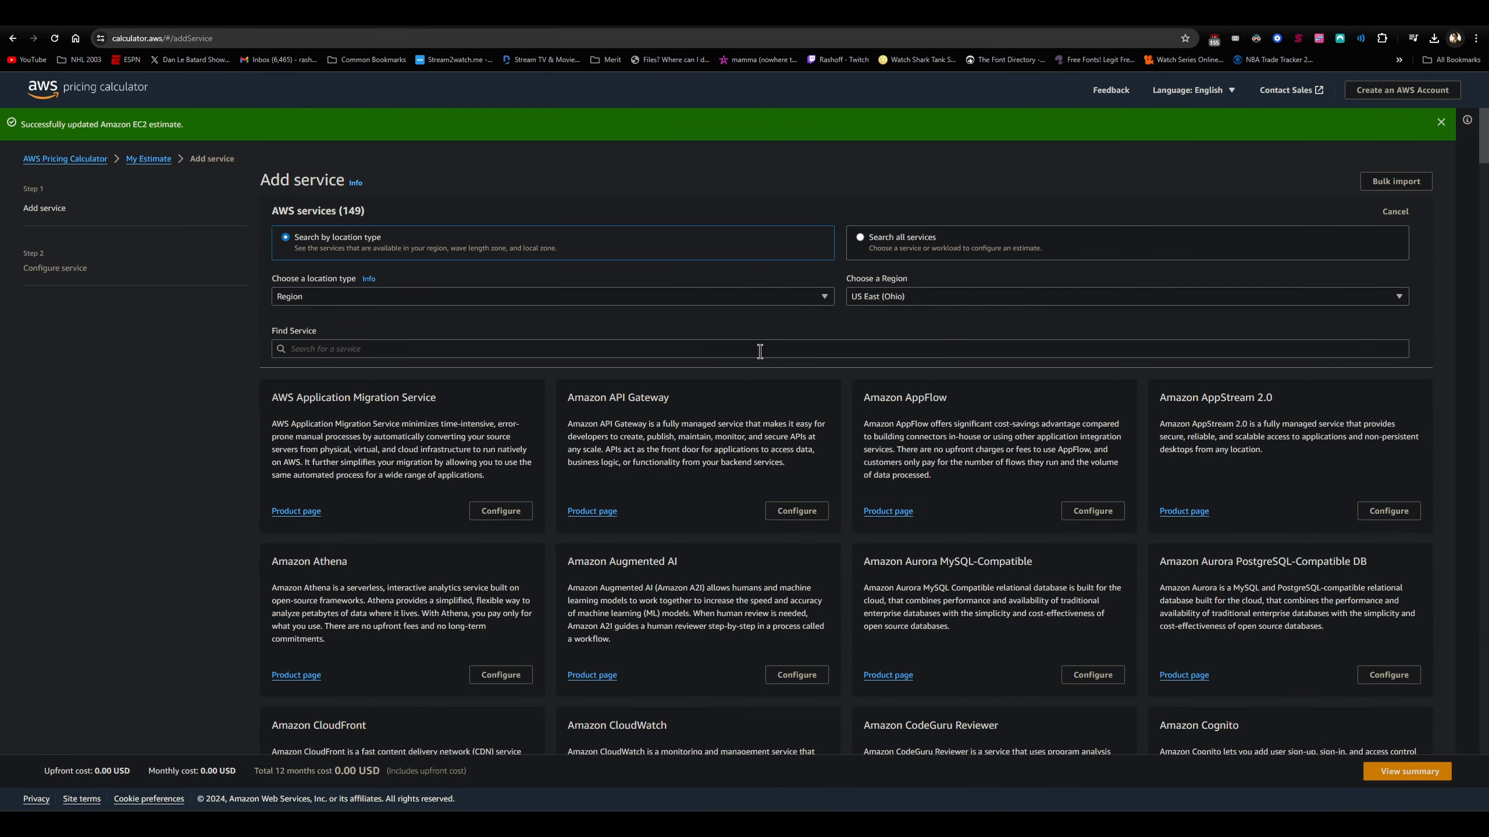
click(667, 349)
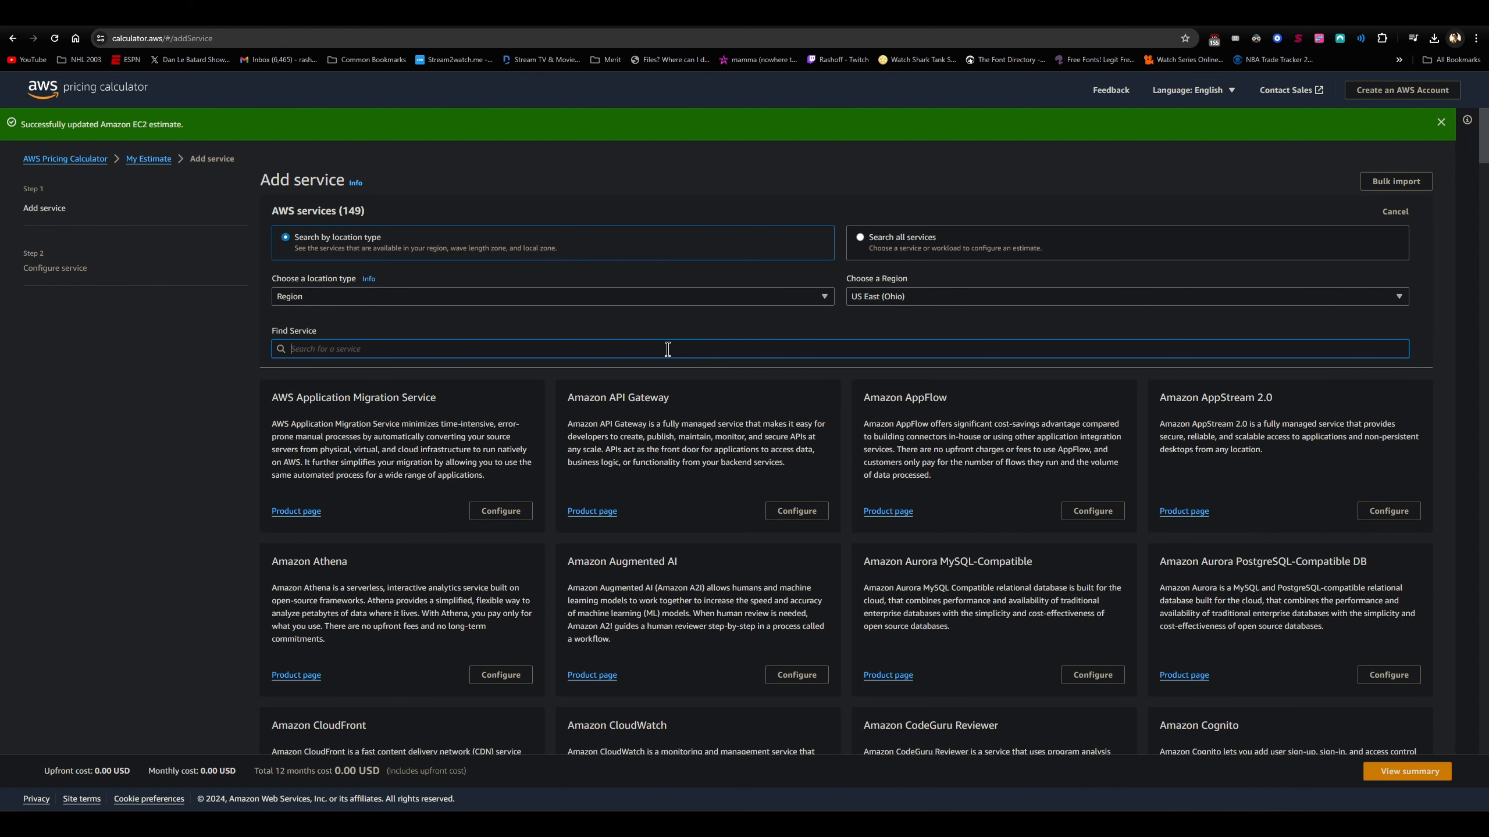
text(EC)
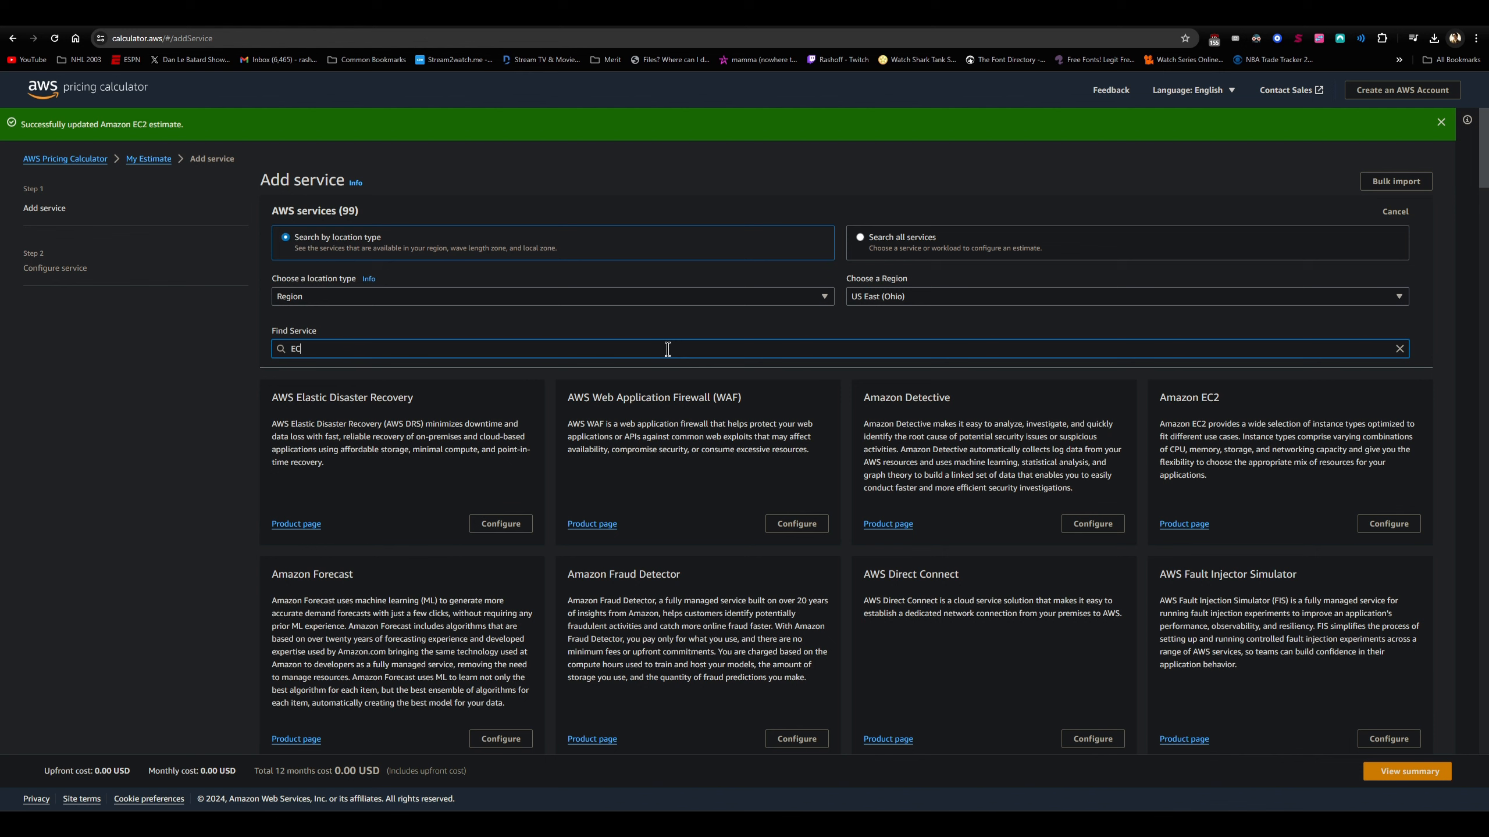
text(2)
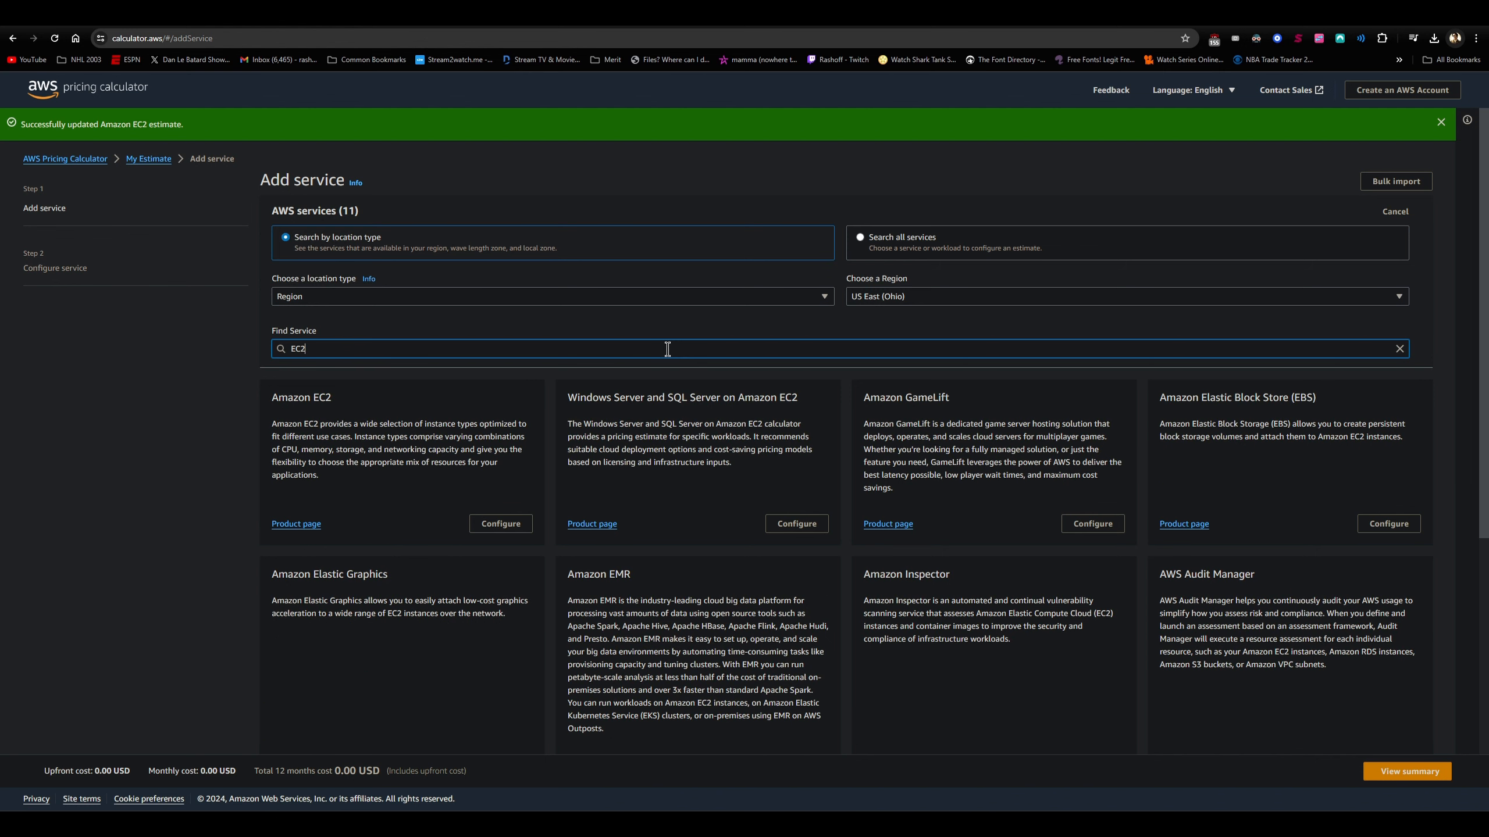
click(505, 524)
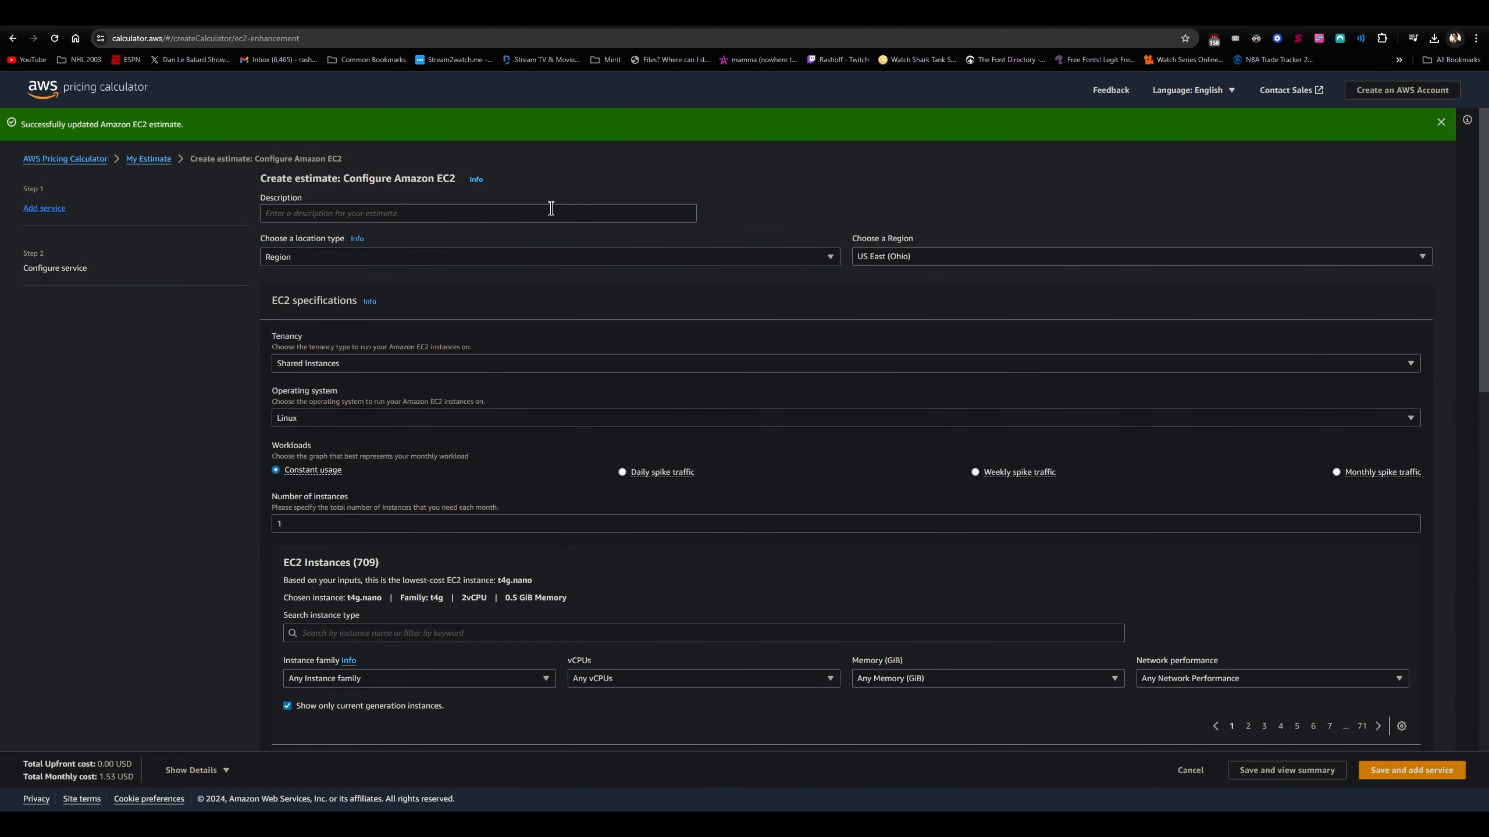
Enter EC2 Prod as the estimate's description and keep US East (Ohio) as the region.
click(551, 209)
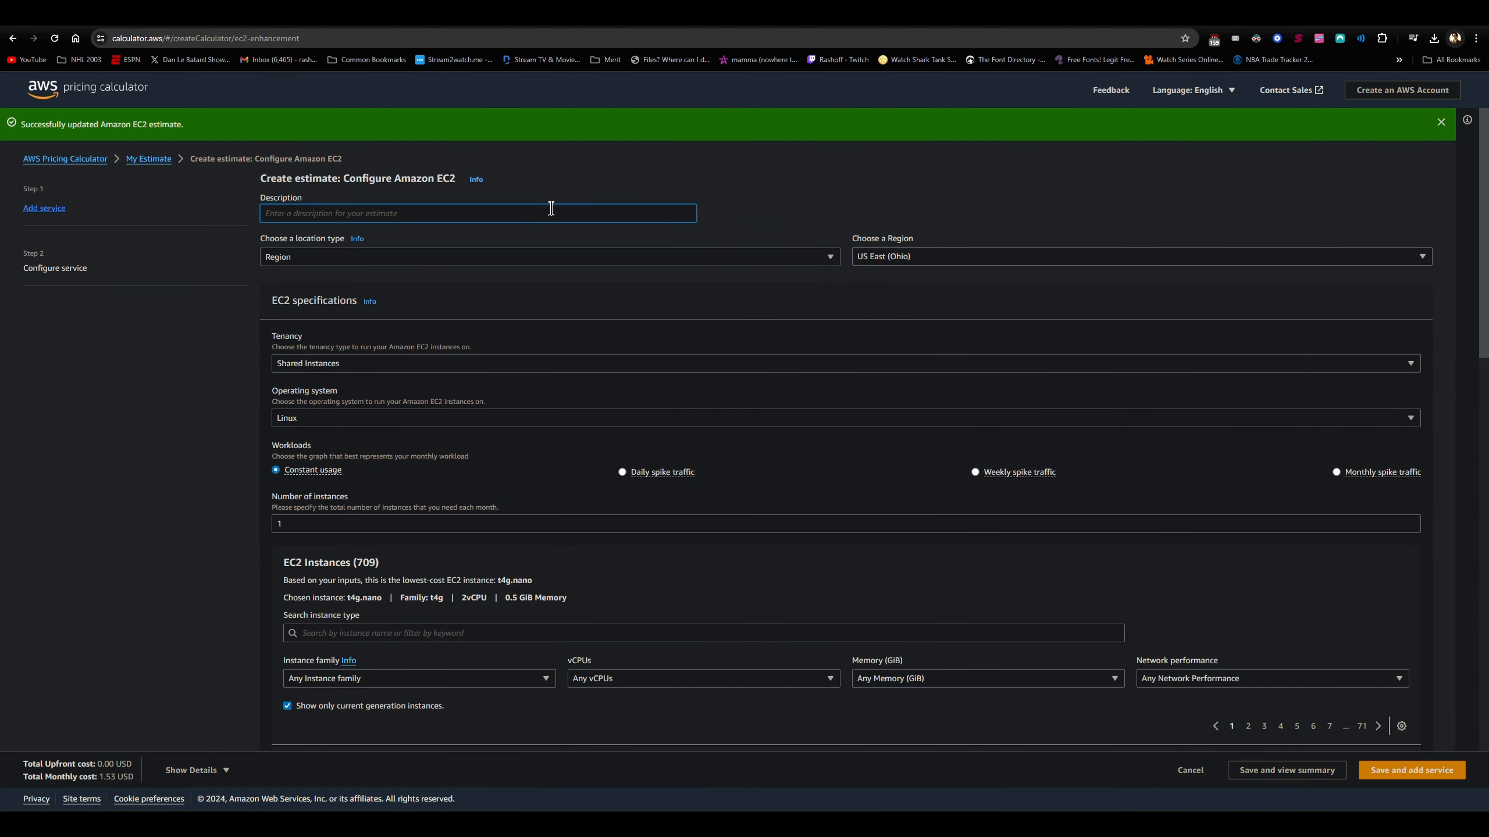
text(EC2 Prod)
click(905, 263)
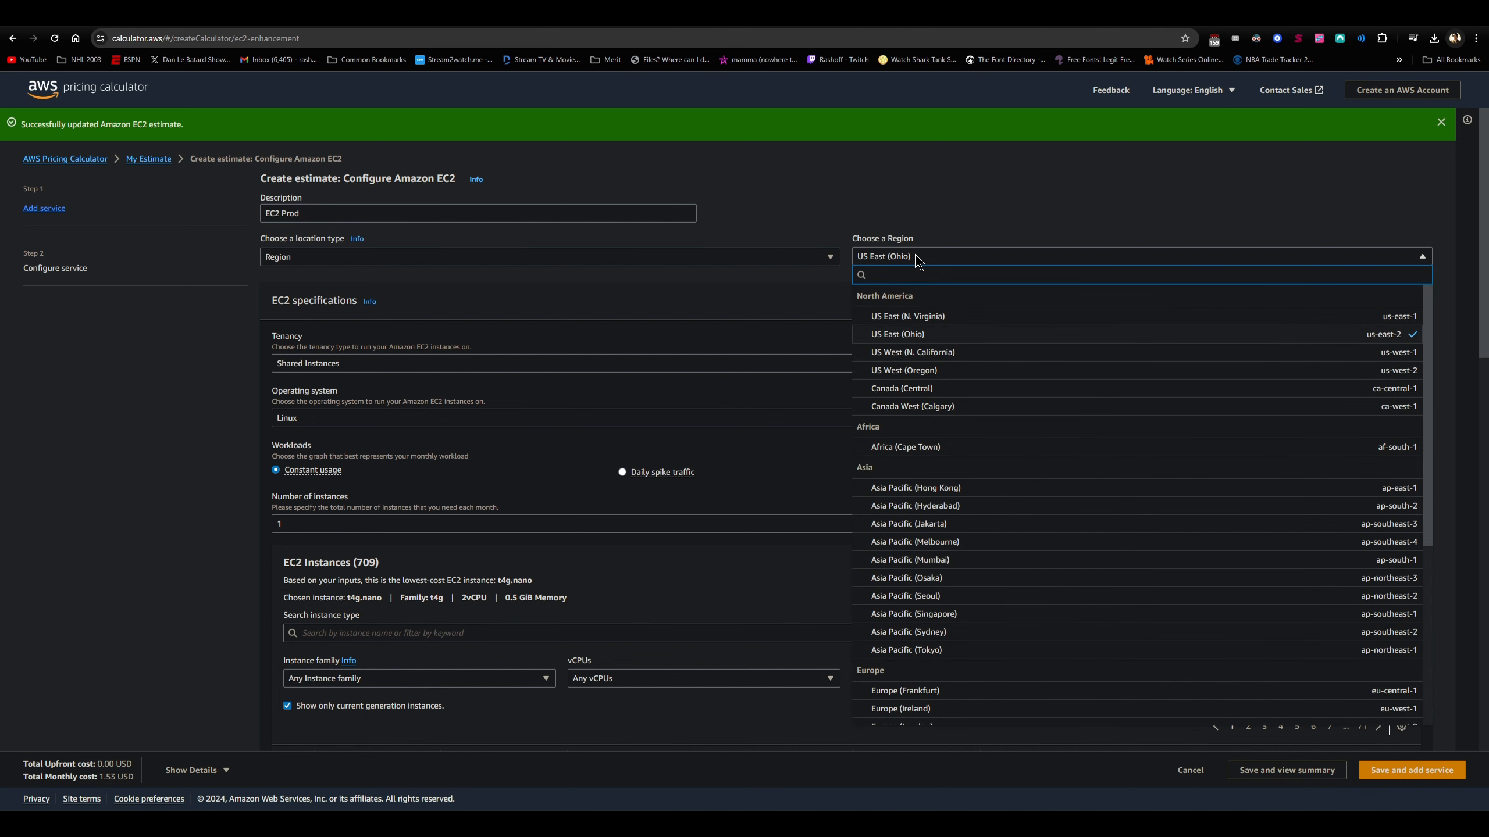
click(896, 226)
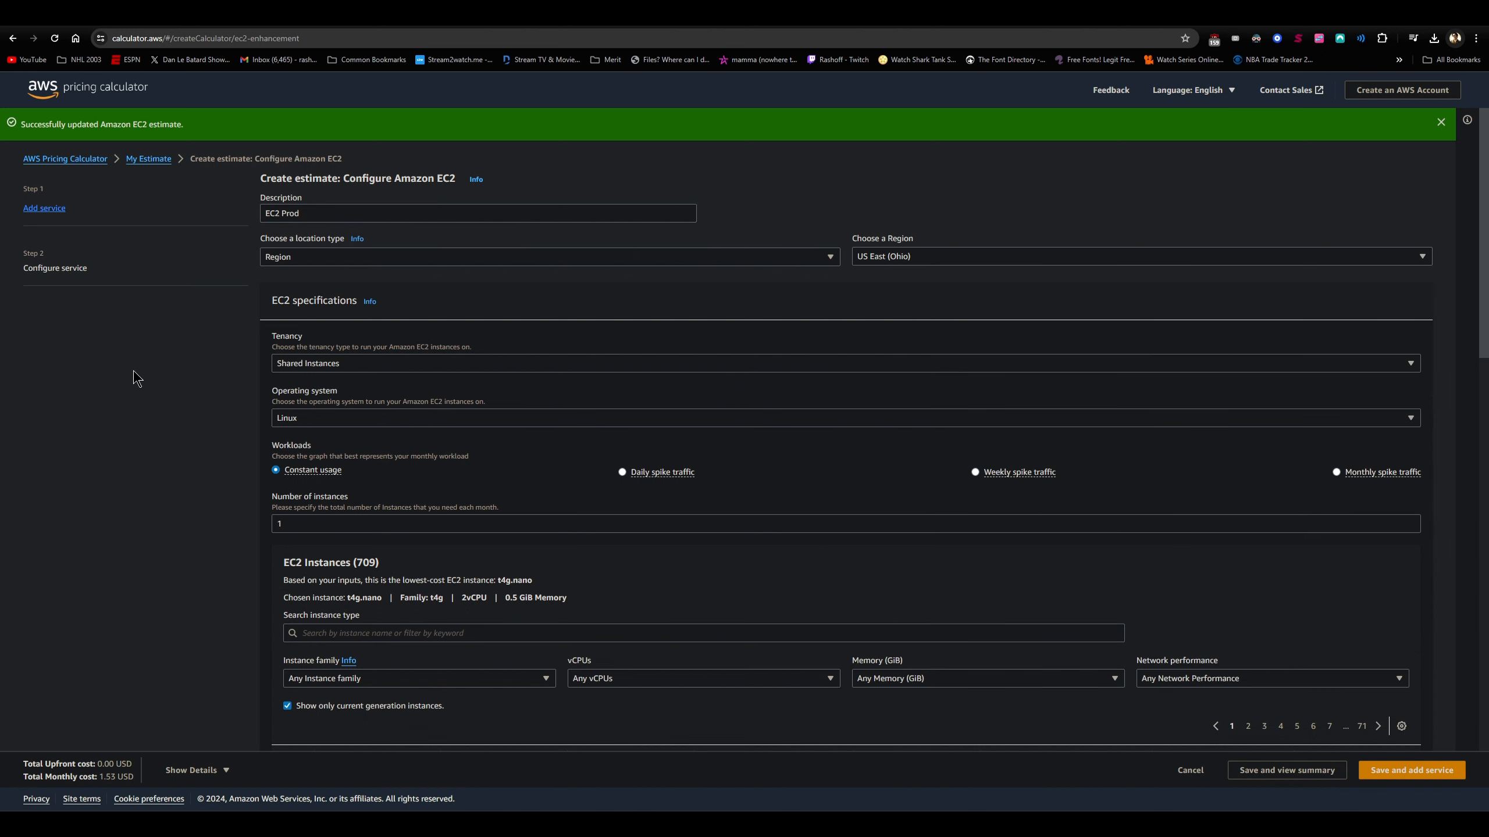
Check the tenancy and operating system choices in the EC2 specifications, keeping Shared Instances and Linux.
scroll(295, 319, down, 2)
click(324, 249)
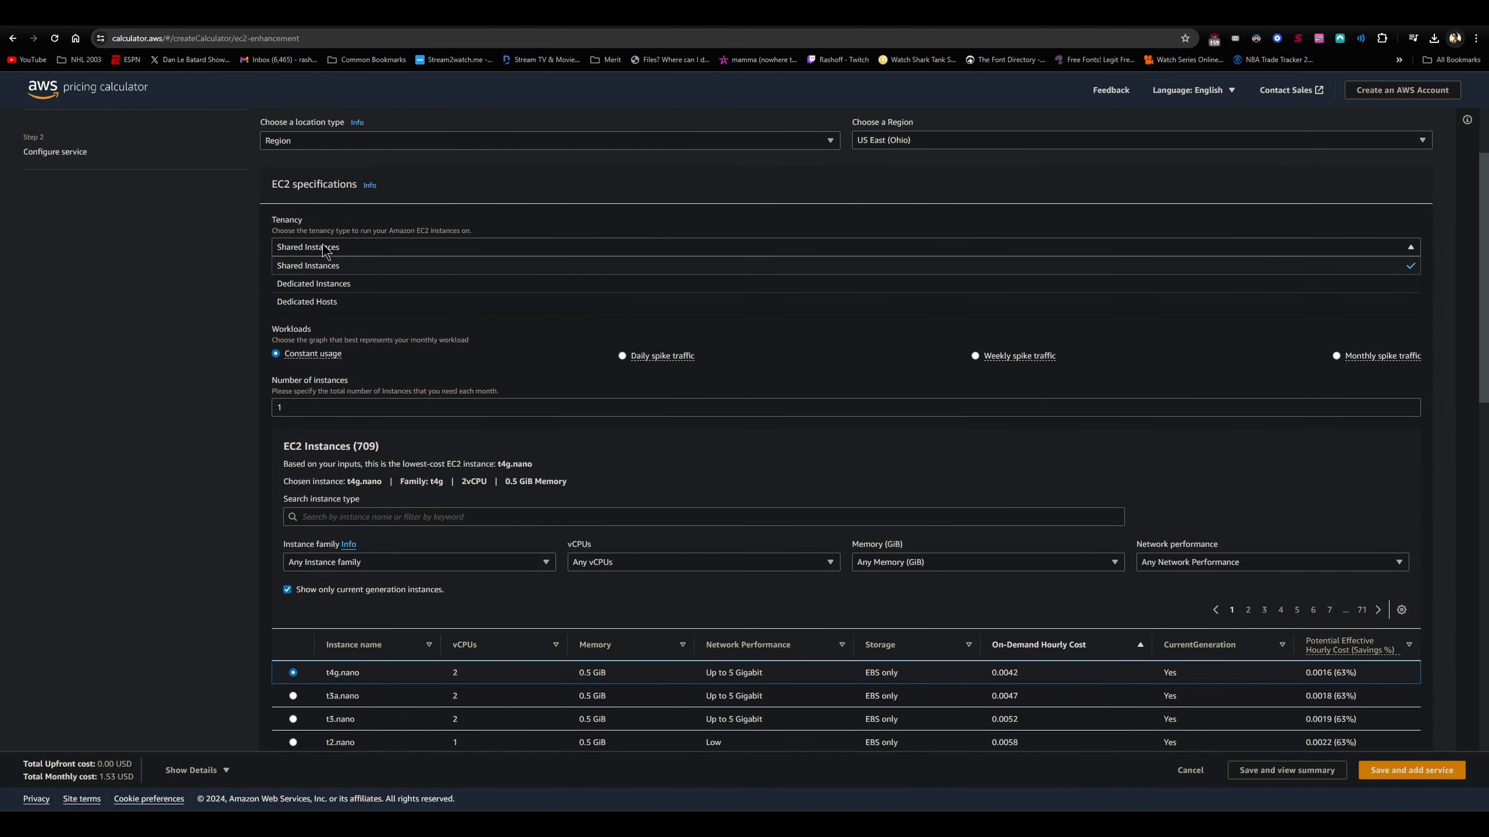
click(188, 285)
click(317, 301)
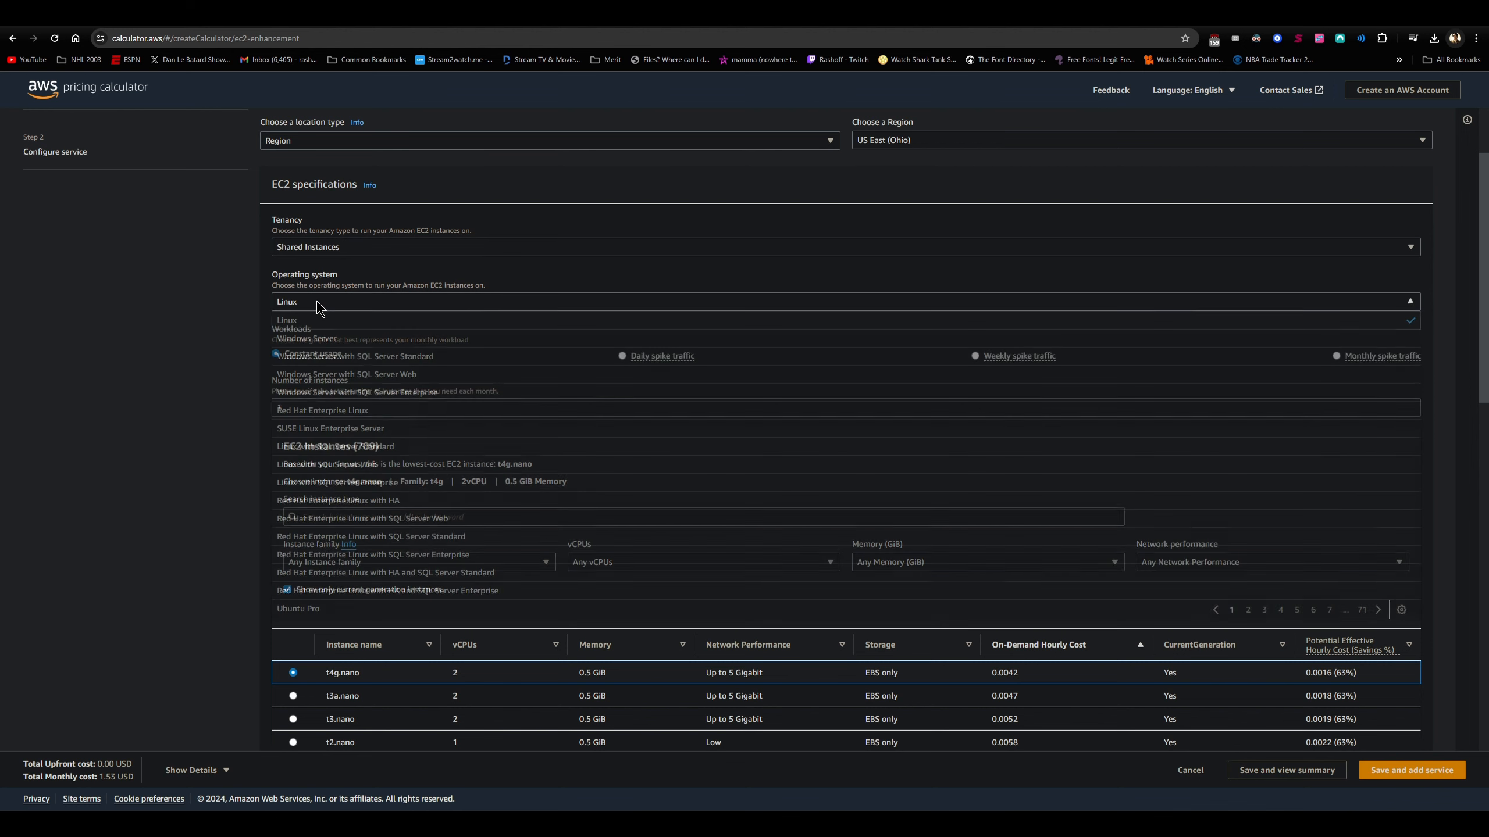
click(317, 304)
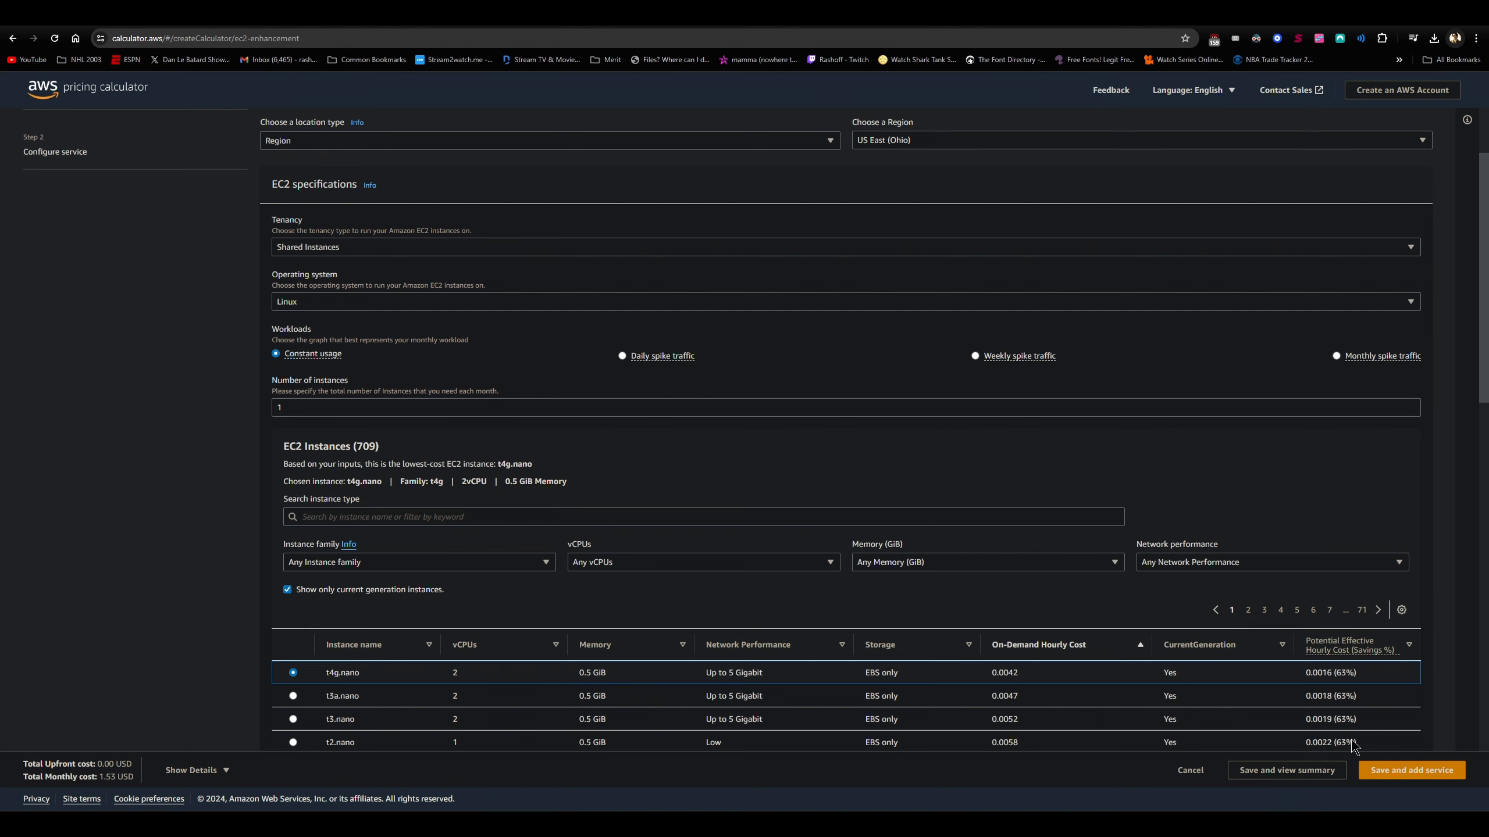
Set the number of EC2 instances to 5, matching the production application servers in the data center diagram.
drag(1487, 170, 727, 166)
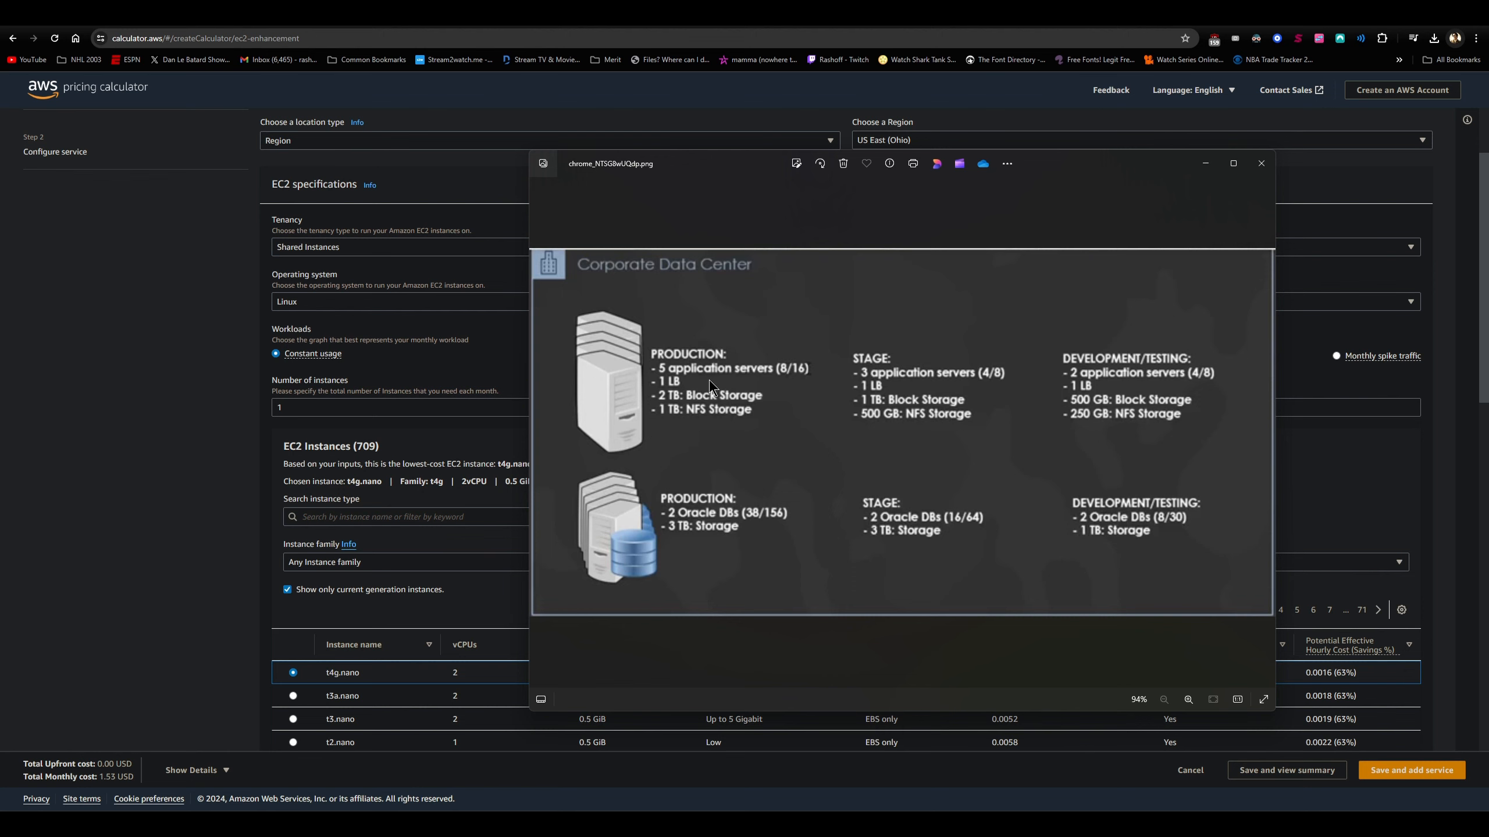
drag(378, 410, 204, 406)
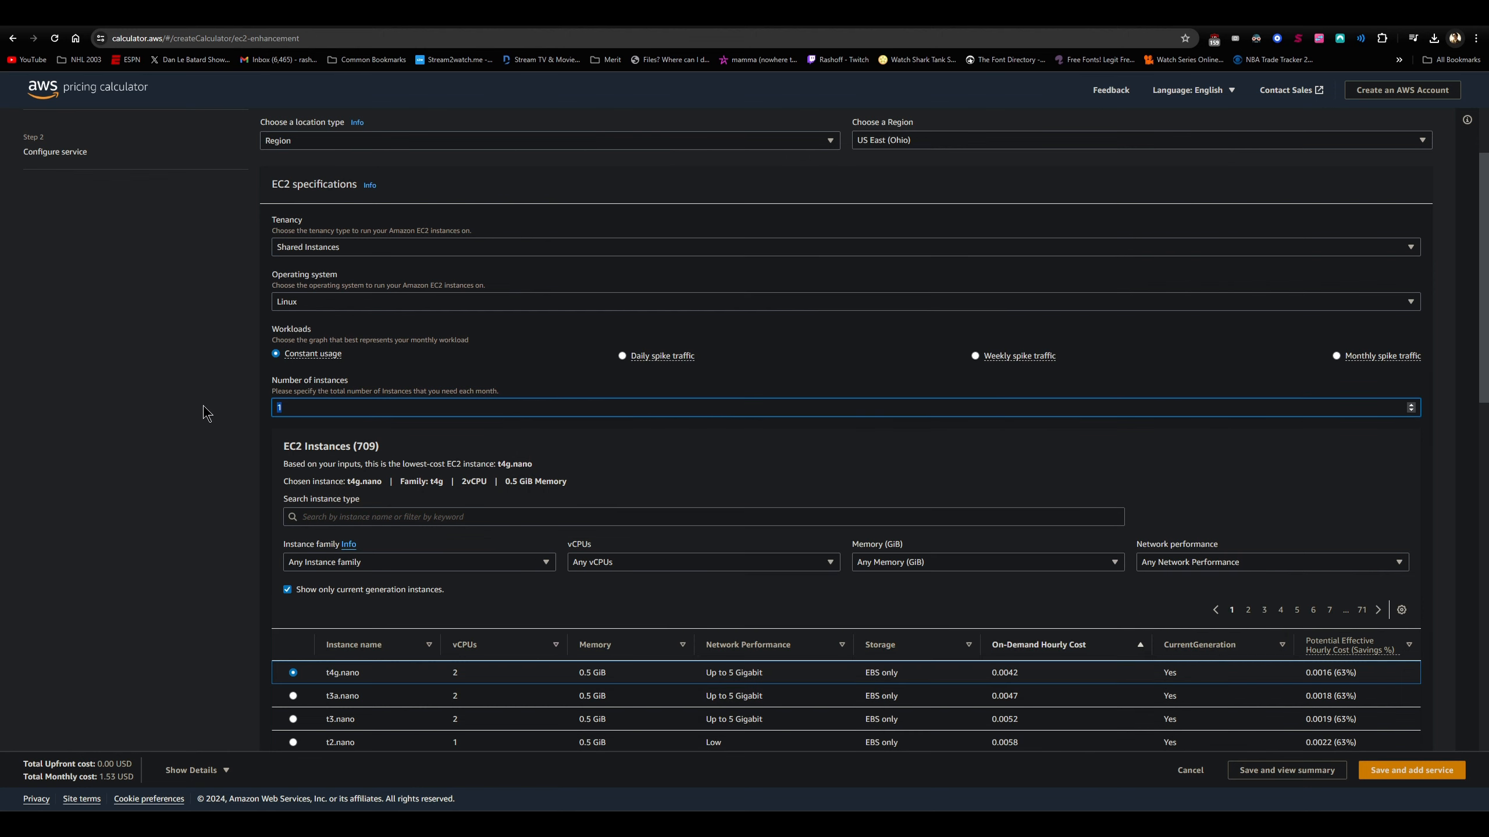
text(5)
click(203, 413)
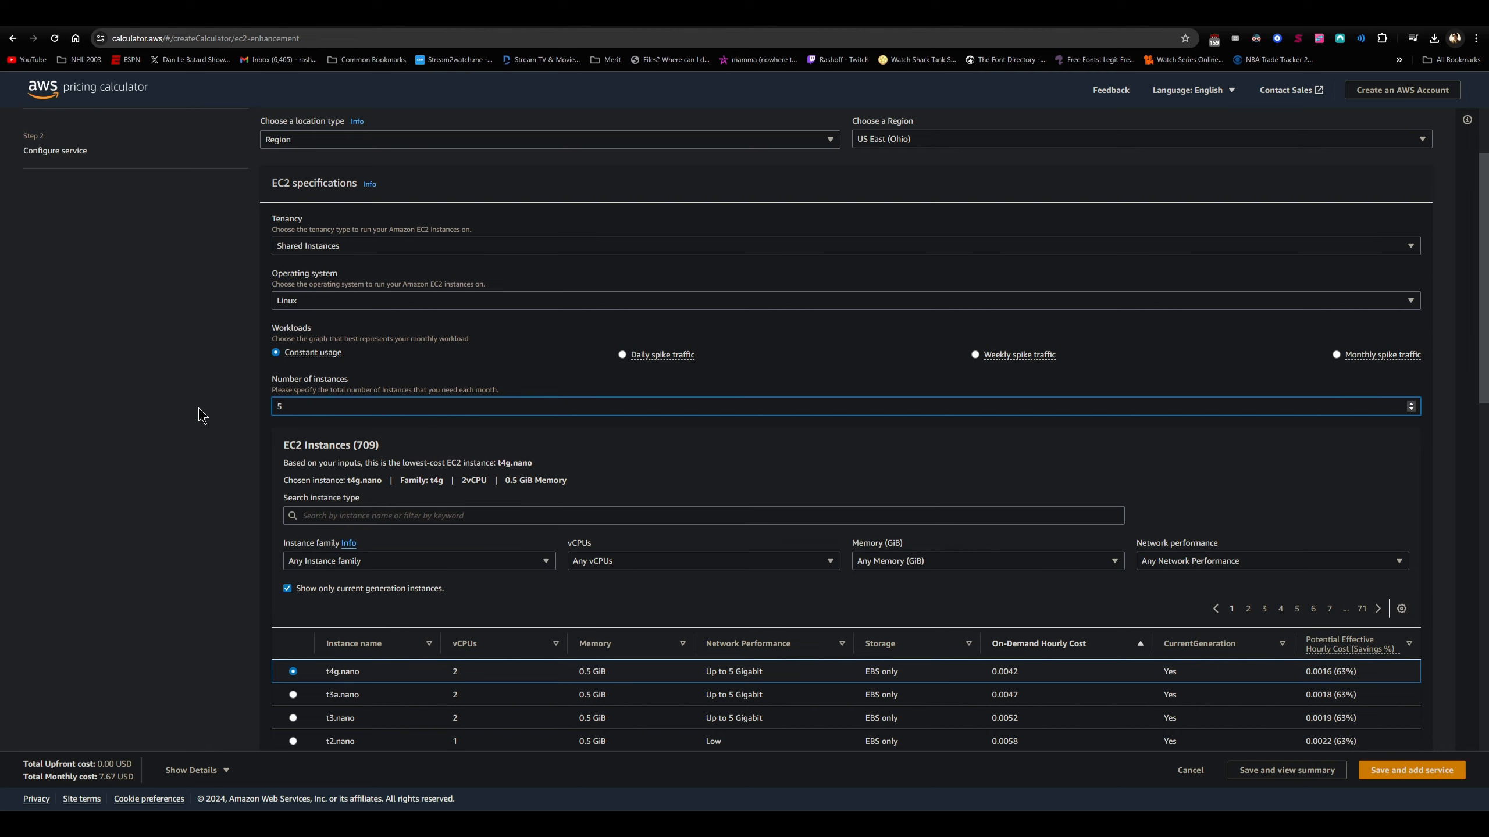
Filter the EC2 instances to 8 vCPUs and 16 GiB memory, following the diagram's production server specification.
scroll(199, 416, down, 3)
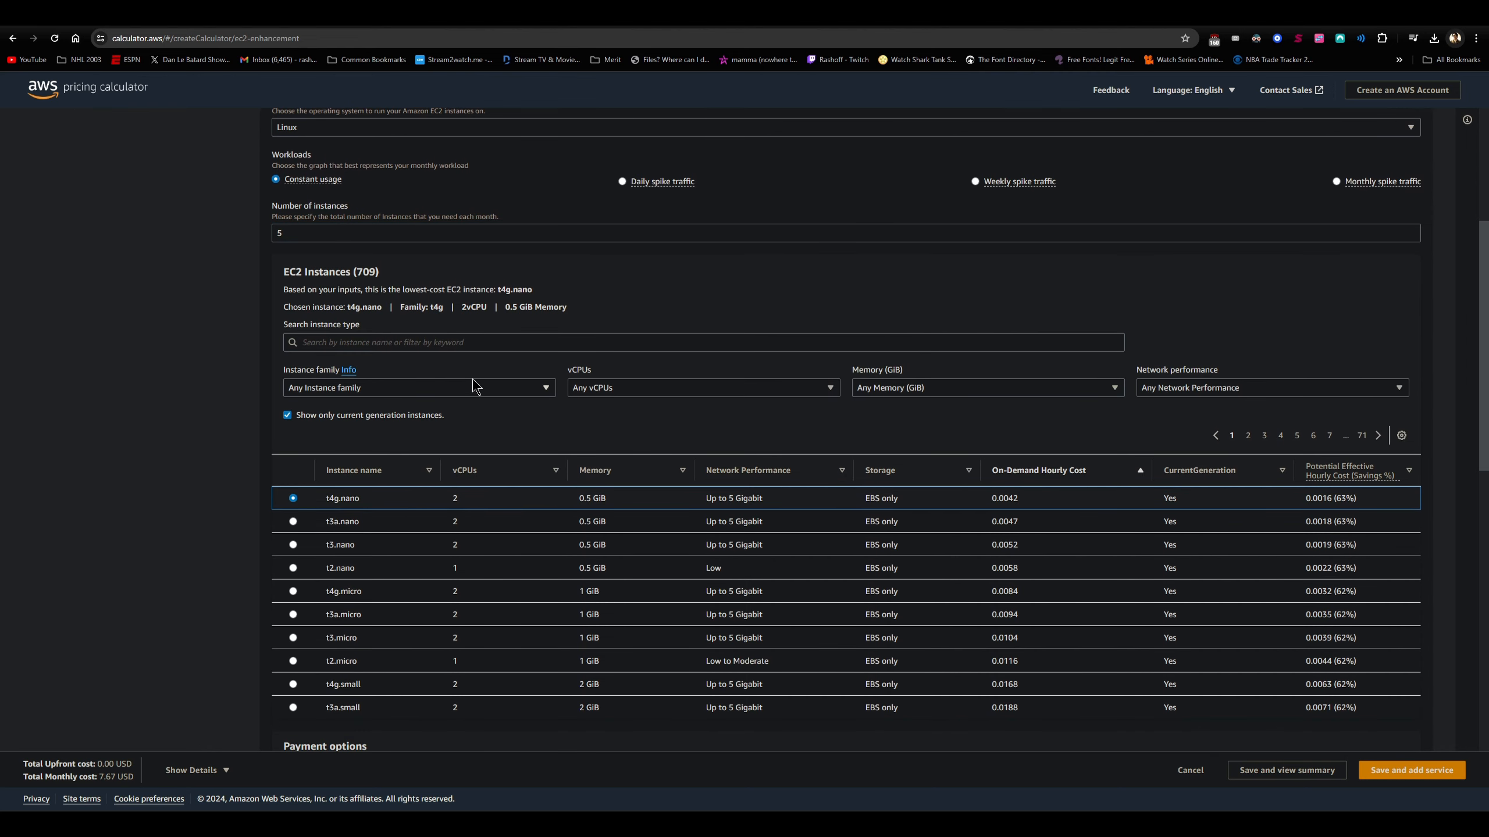
click(1224, 825)
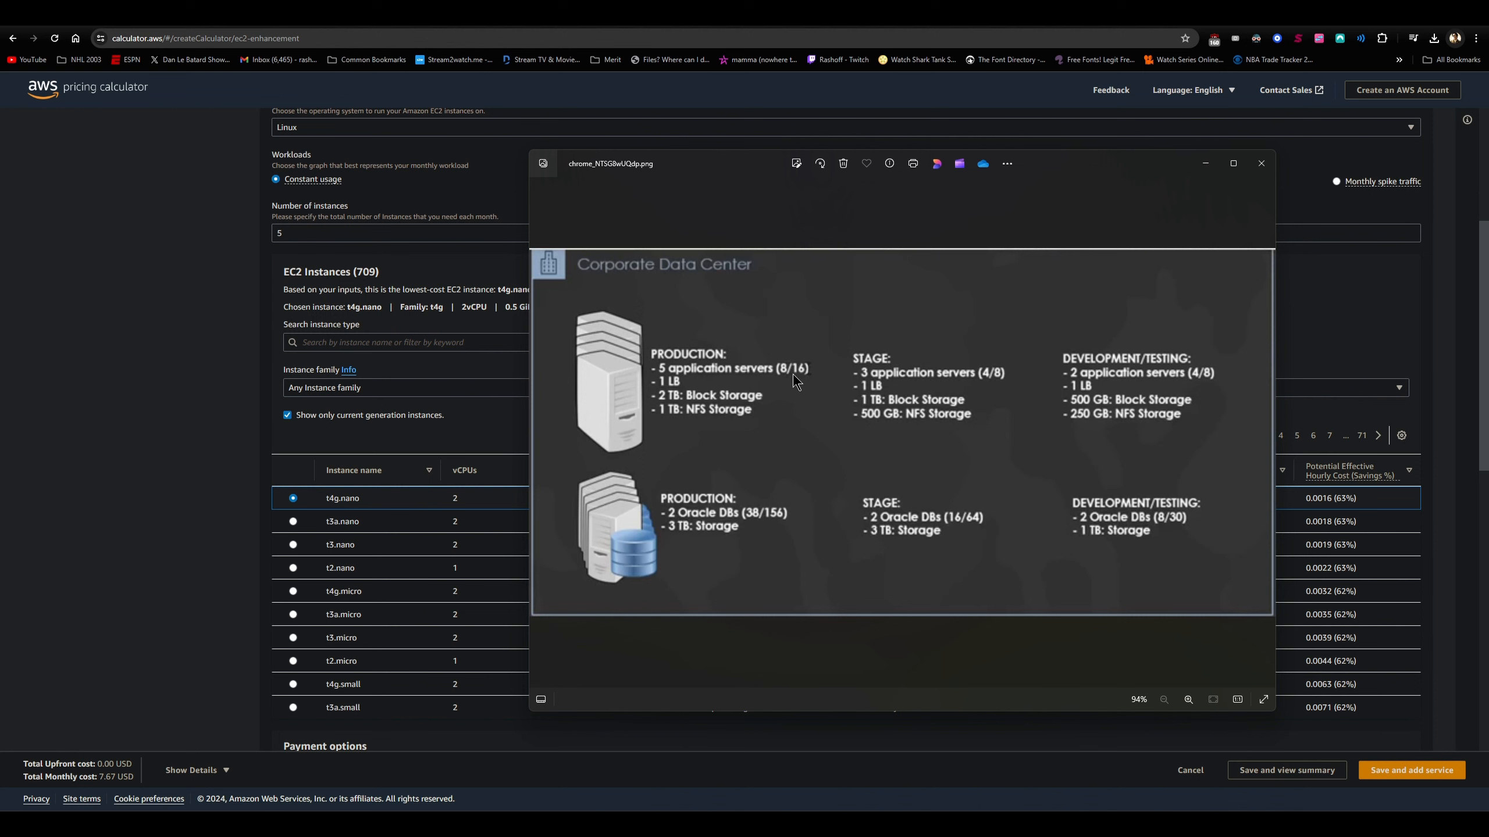
click(201, 470)
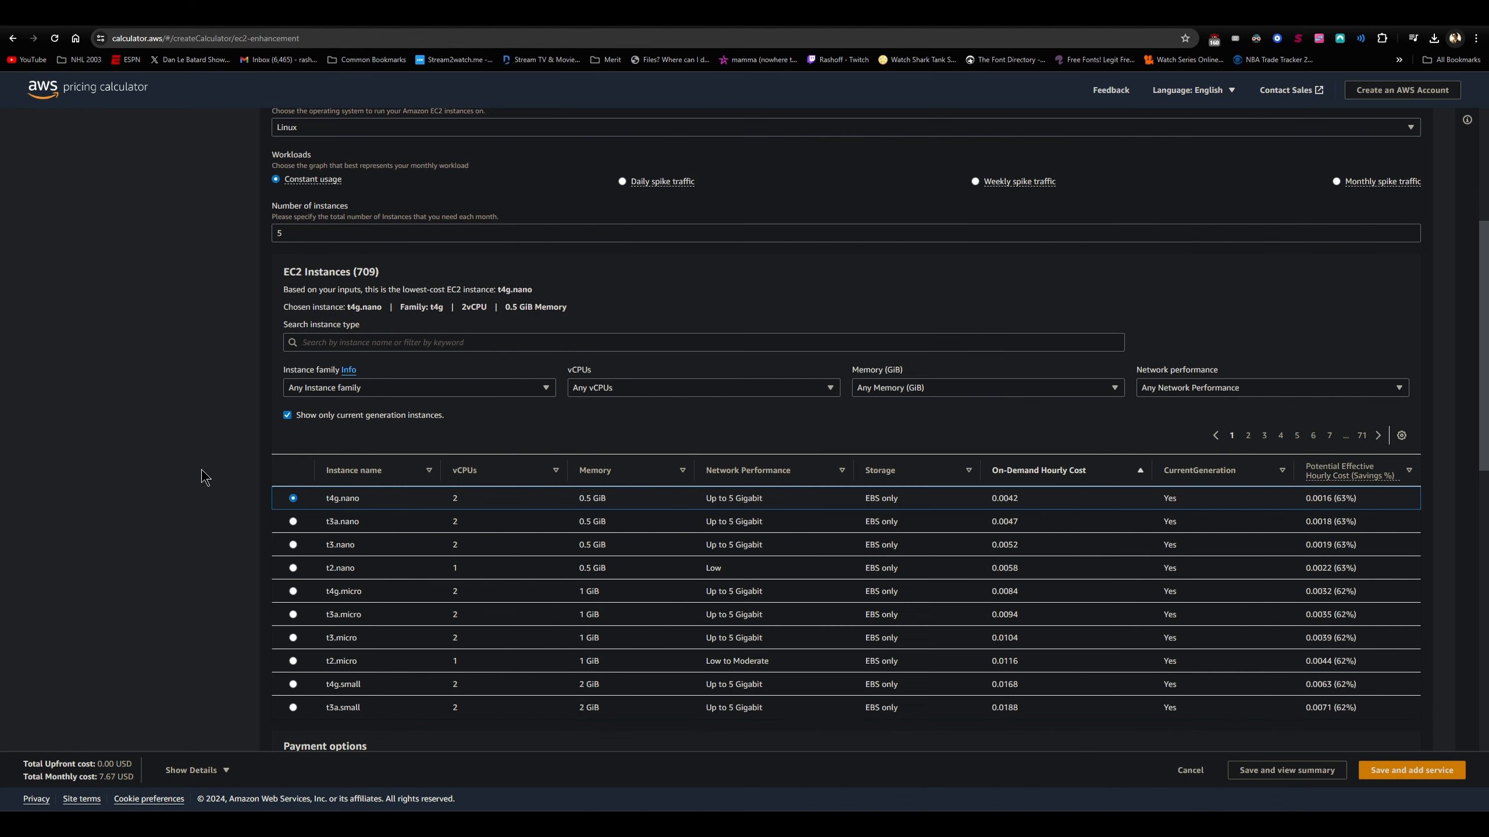
click(650, 399)
click(592, 484)
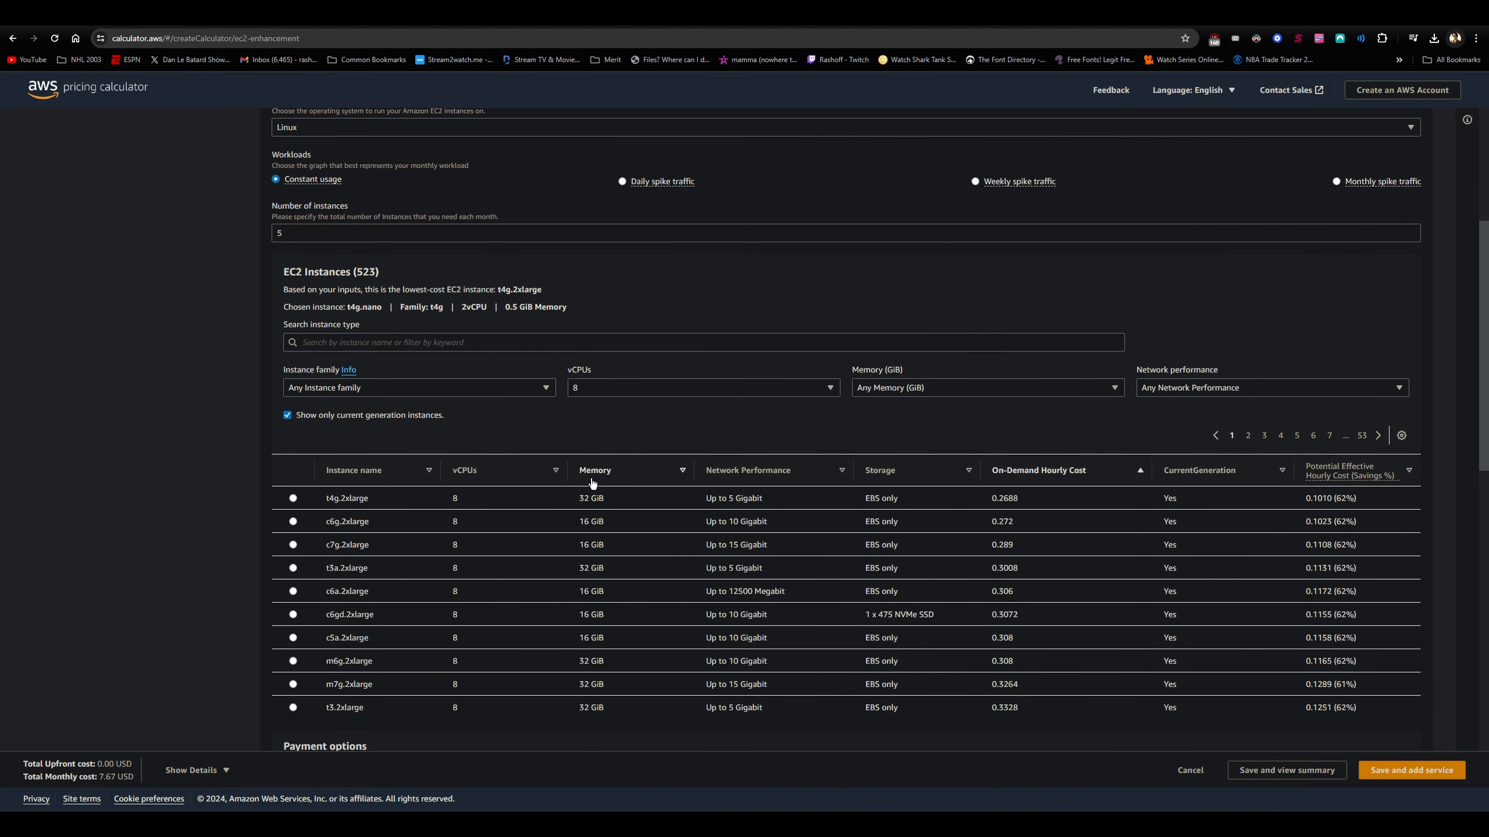
click(914, 390)
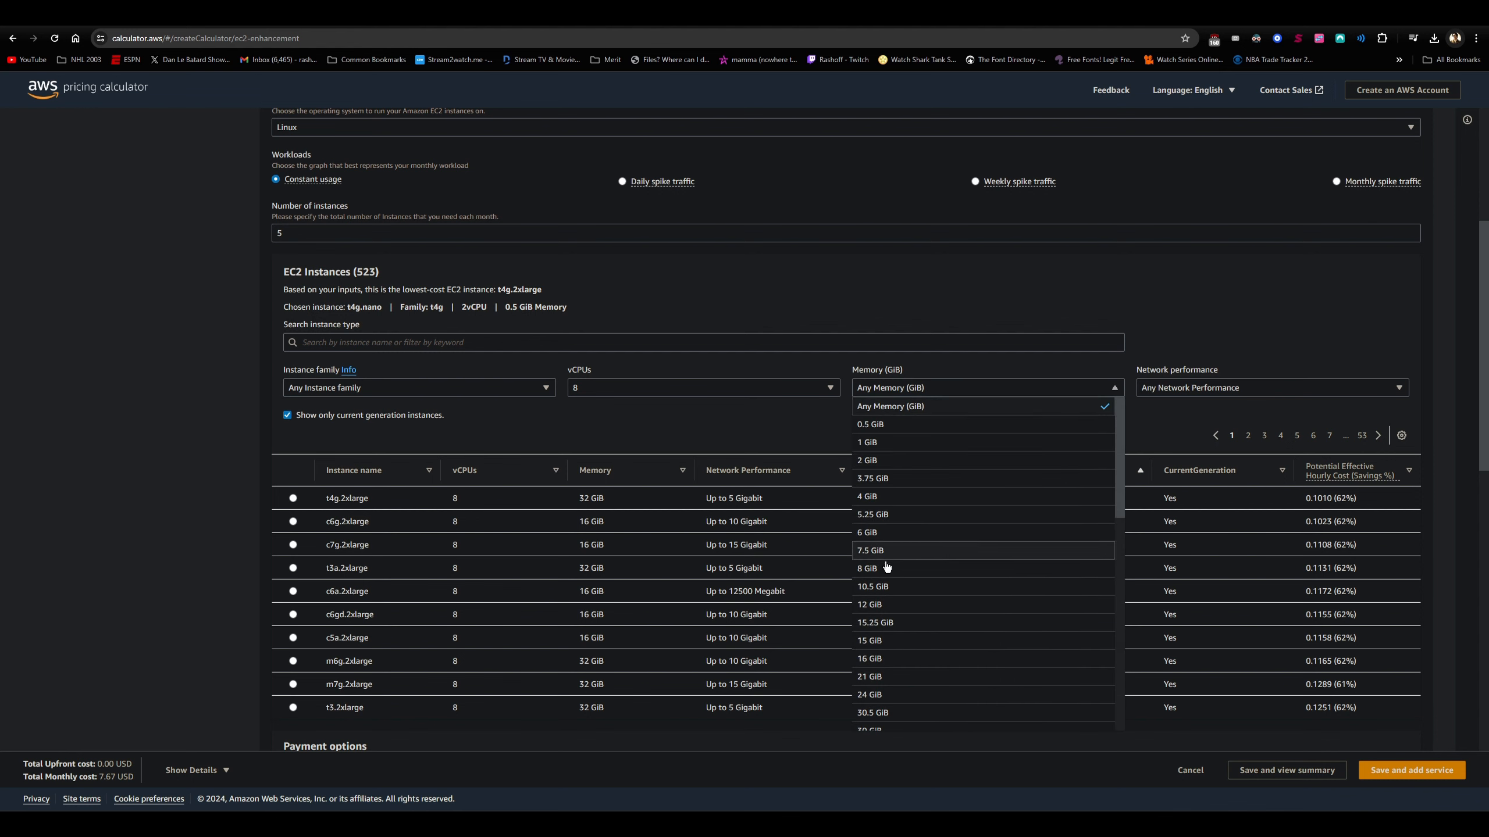
click(879, 659)
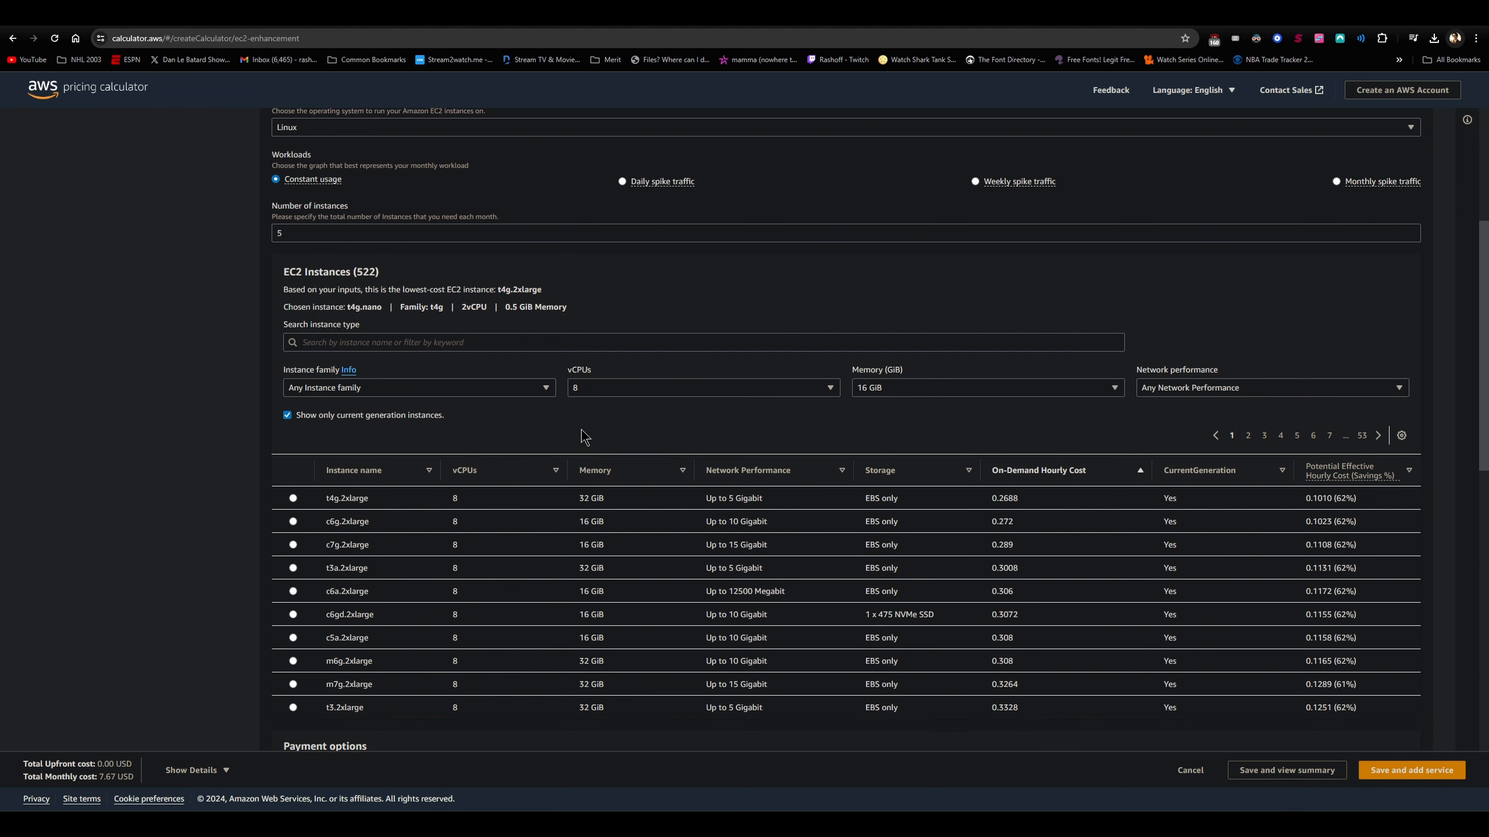
Check the available instance families without filtering by one, and choose the c6g.2xlarge instance.
click(531, 391)
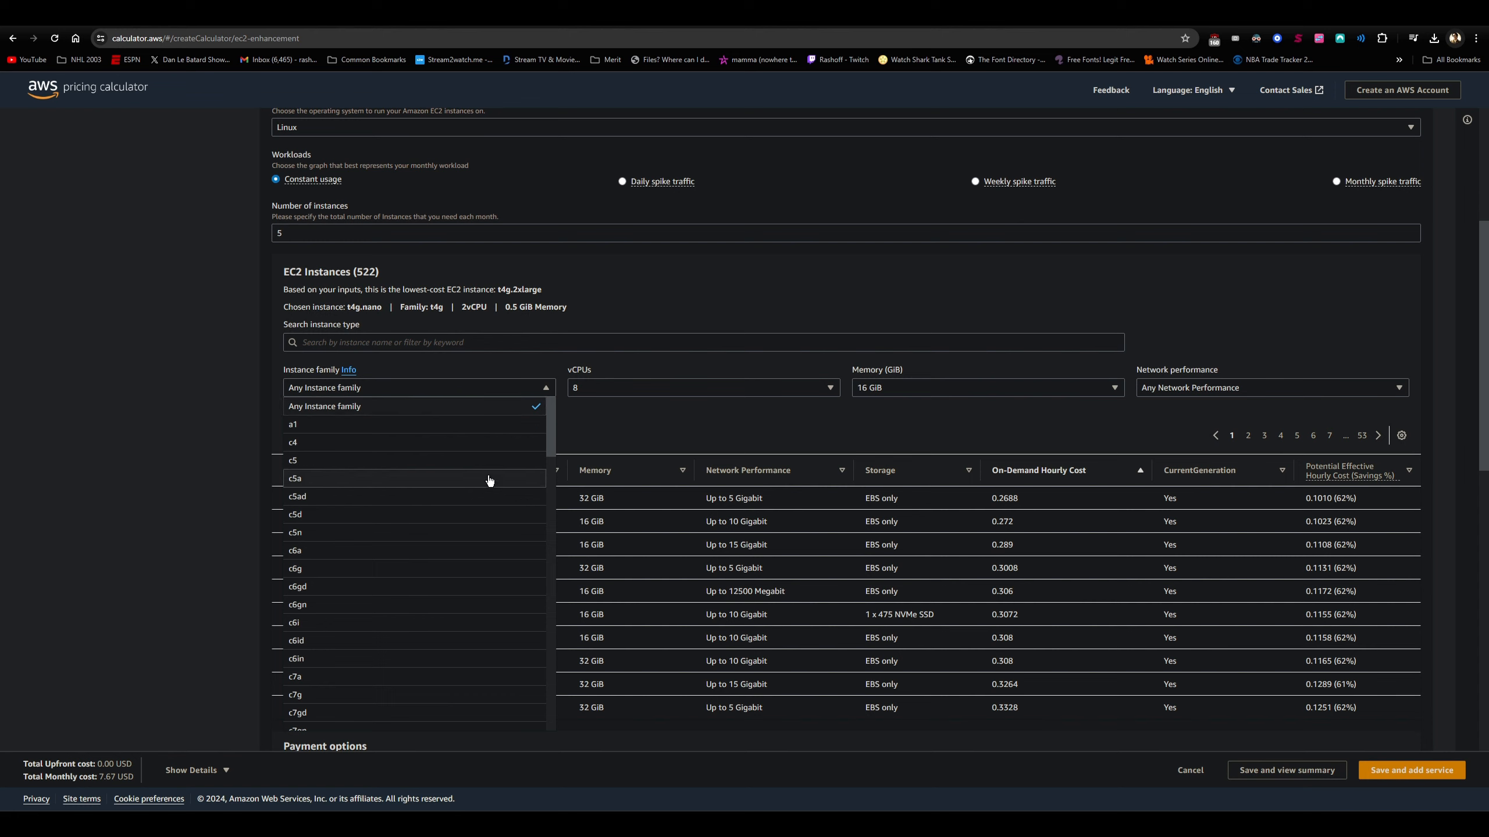
click(635, 432)
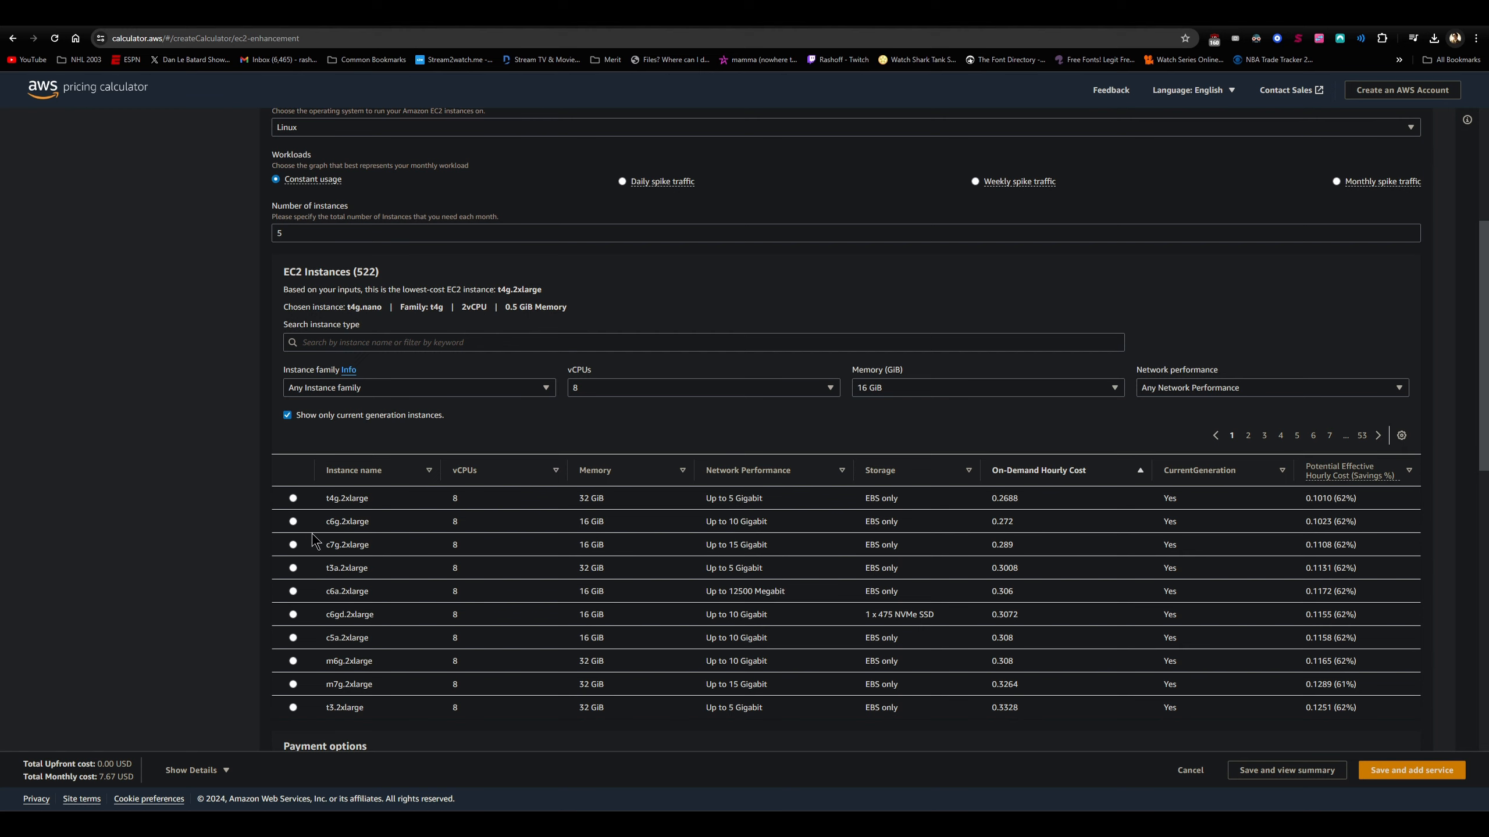
click(294, 524)
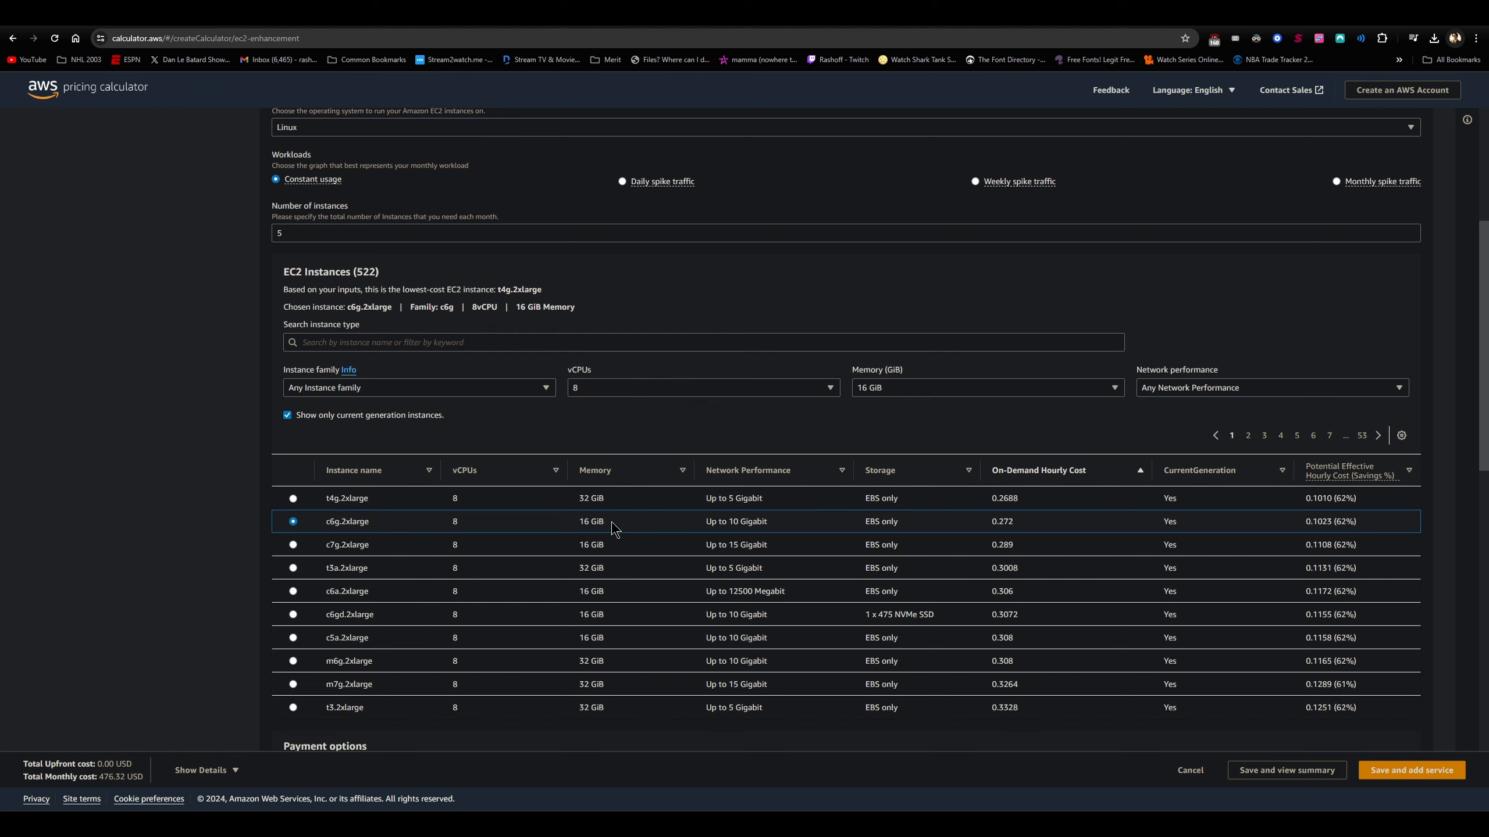
Compare the Compute Savings Plans' 1 year and 3 year terms and All upfront payment, returning to 3 year with No upfront.
scroll(611, 528, down, 1)
scroll(618, 521, down, 5)
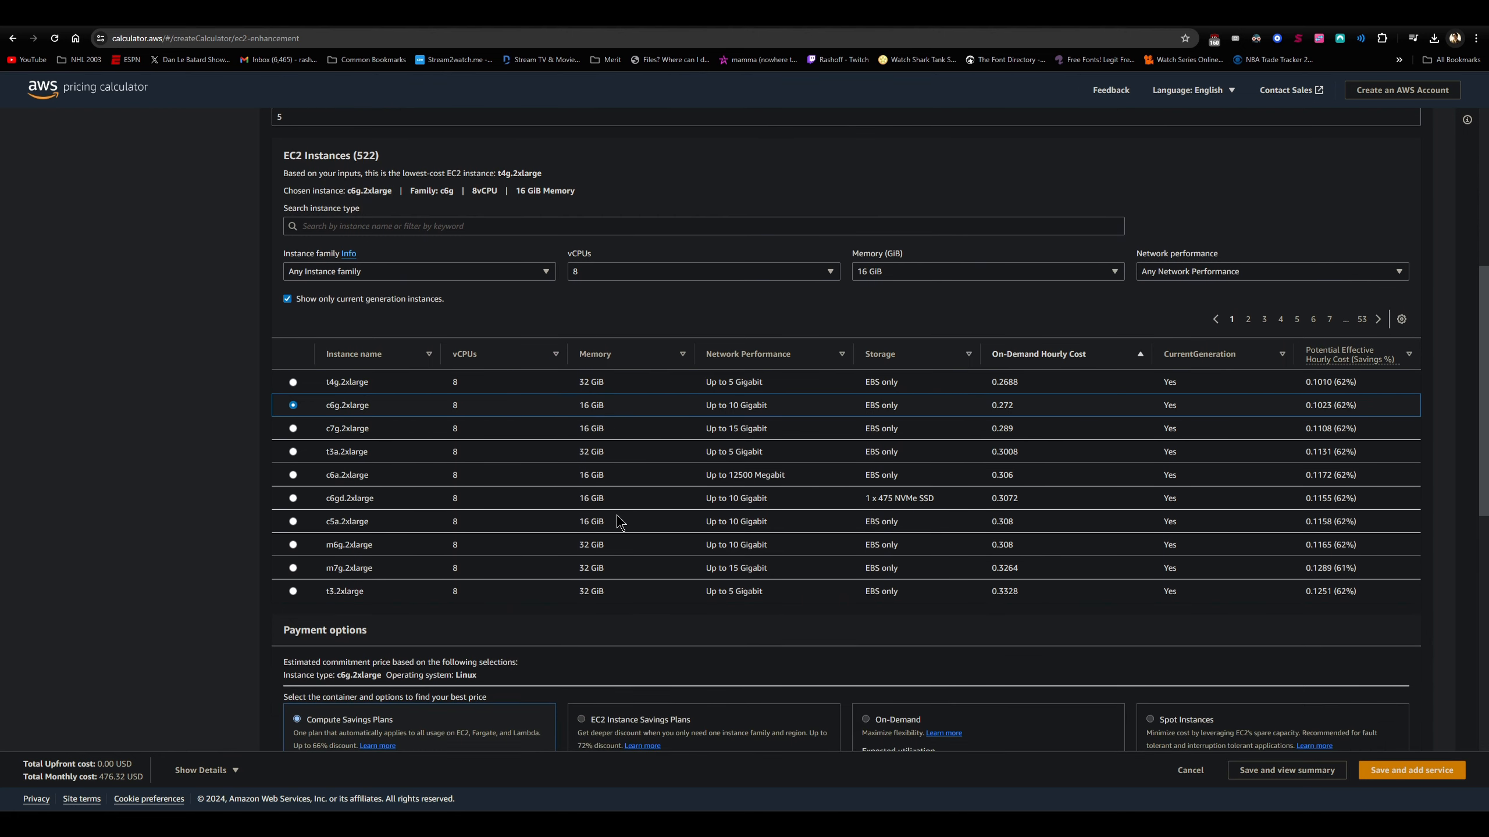
scroll(510, 515, down, 2)
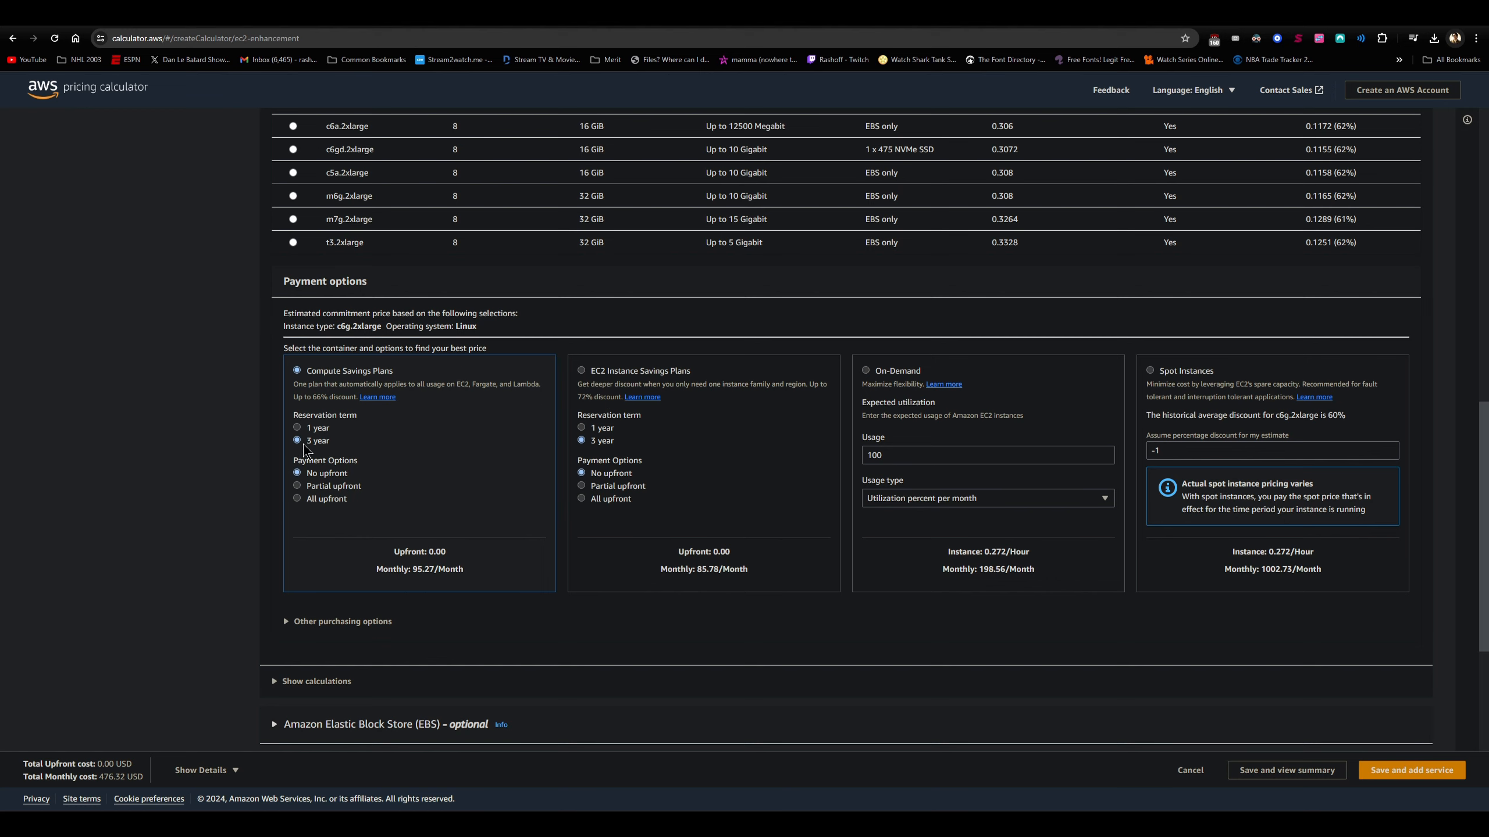
scroll(299, 469, up, 1)
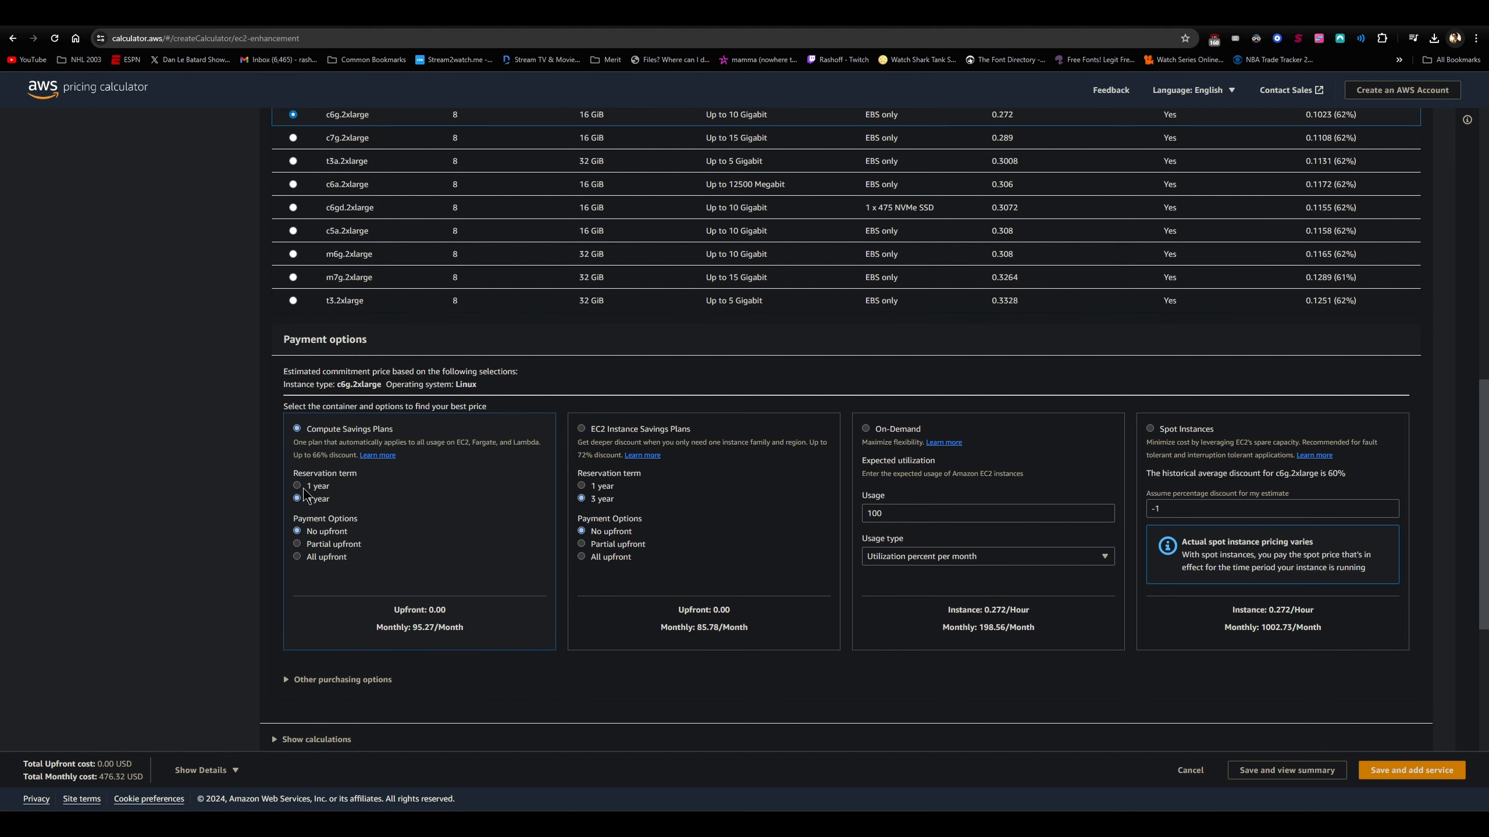
scroll(302, 488, up, 1)
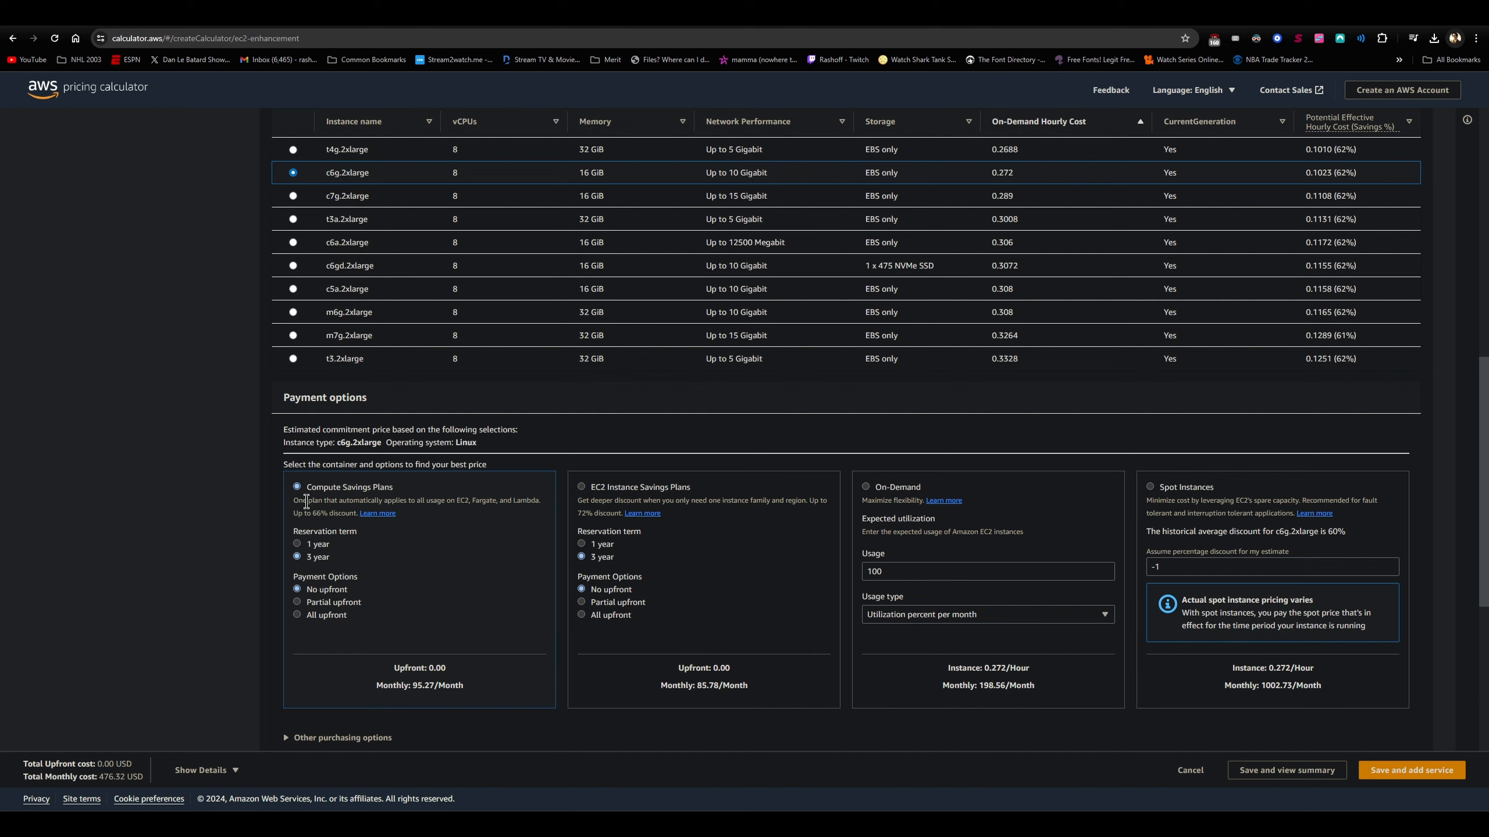
click(296, 544)
click(295, 558)
click(297, 545)
click(298, 558)
click(298, 614)
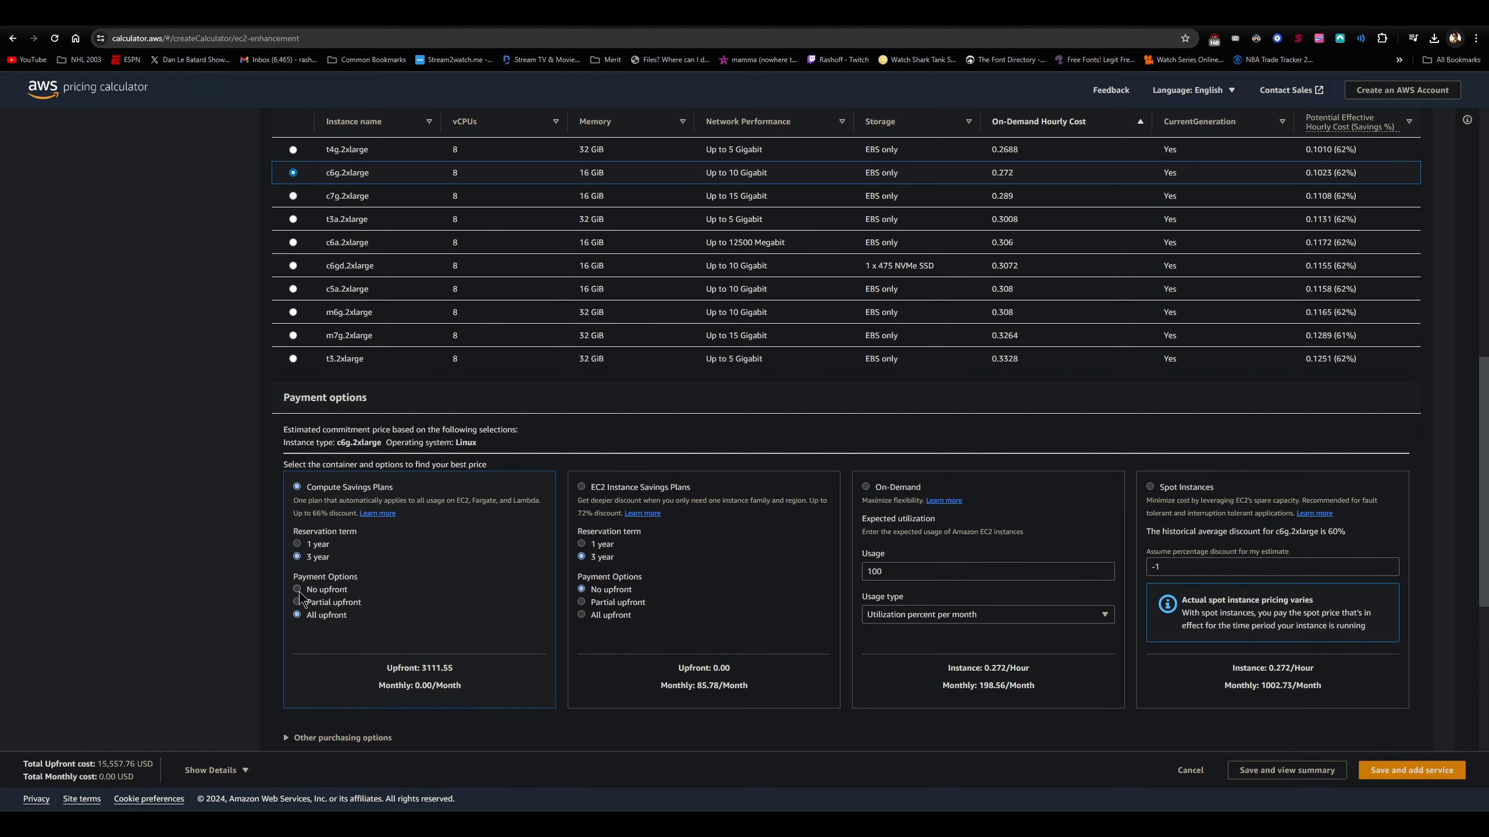
click(299, 590)
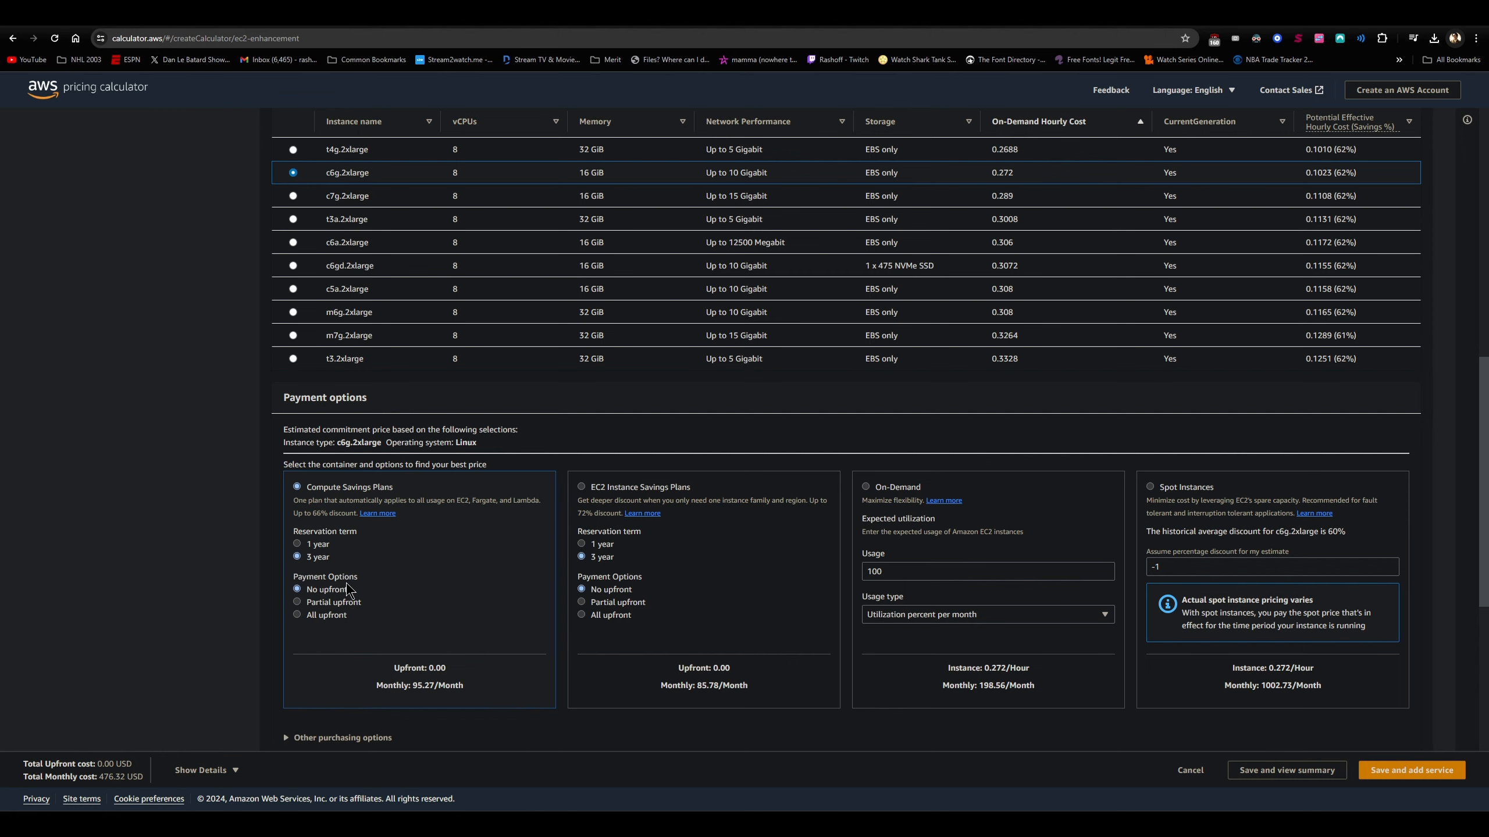
Configure Amazon Elastic Block Store for each production EC2 instance with General Purpose SSD (gp2) storage.
scroll(347, 582, down, 1)
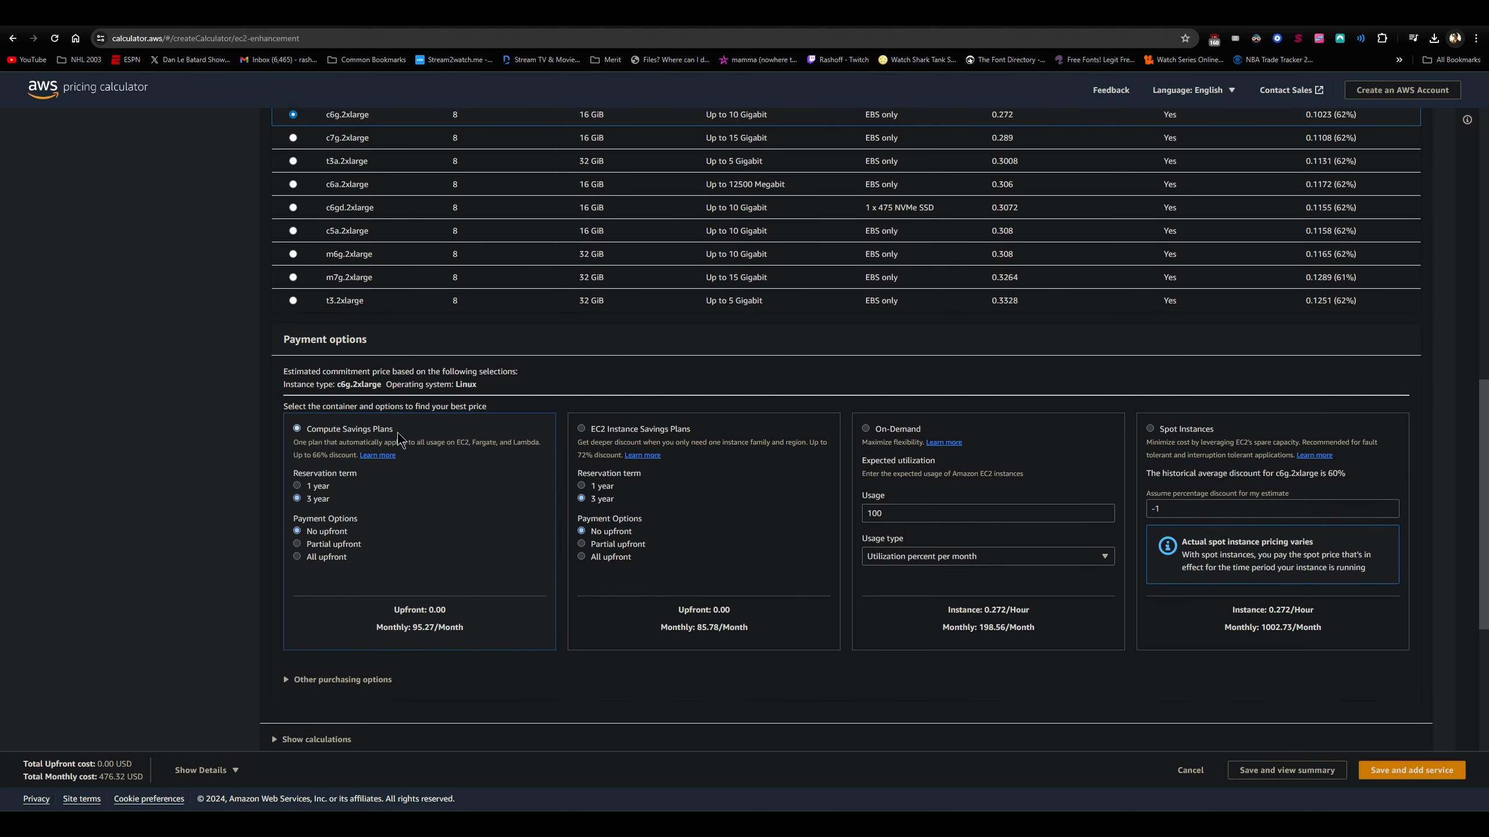
scroll(425, 475, down, 5)
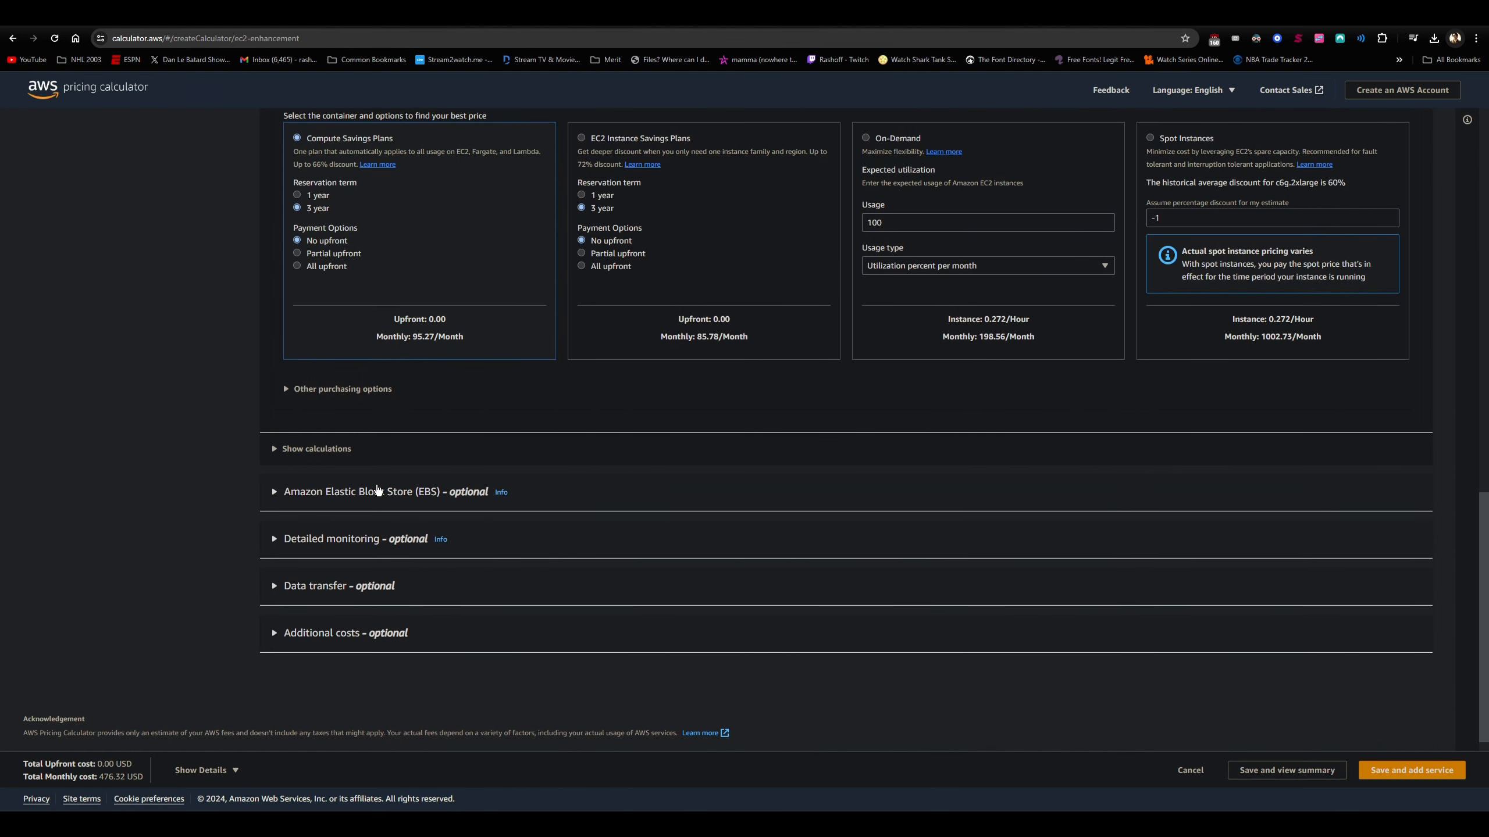
click(300, 499)
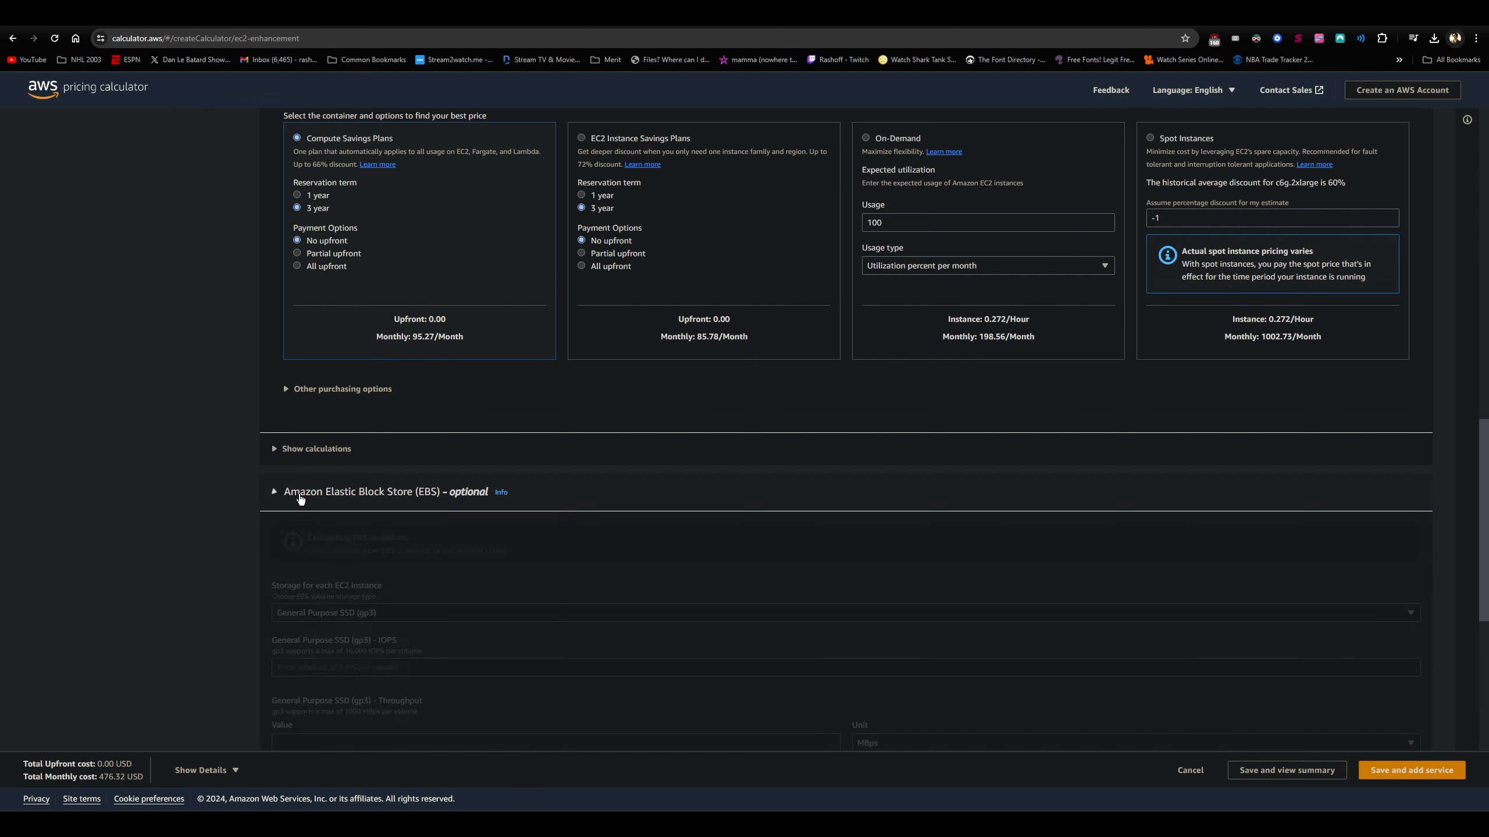
scroll(400, 521, down, 2)
scroll(379, 499, down, 2)
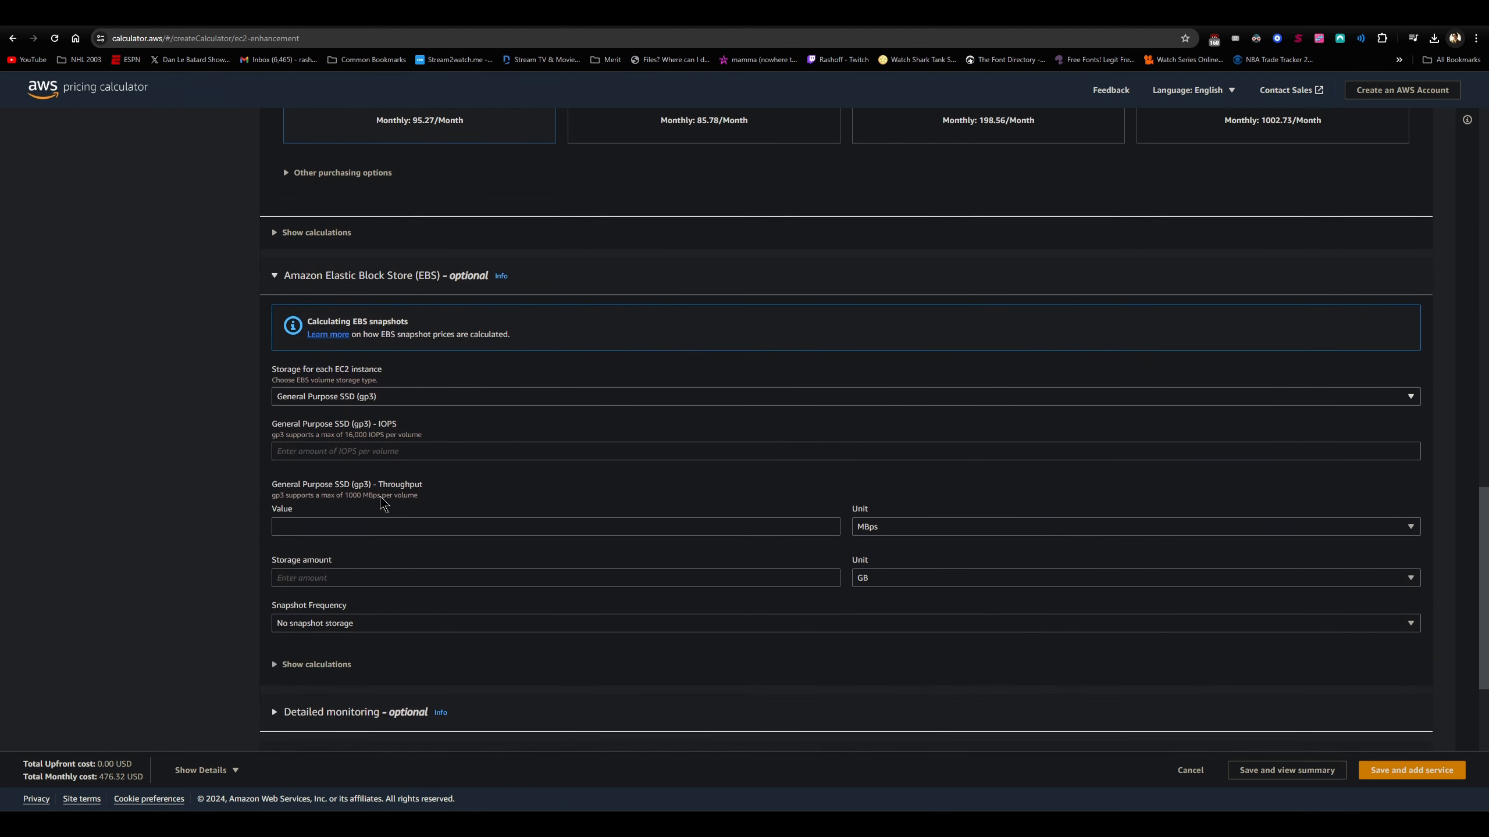
click(365, 380)
click(352, 417)
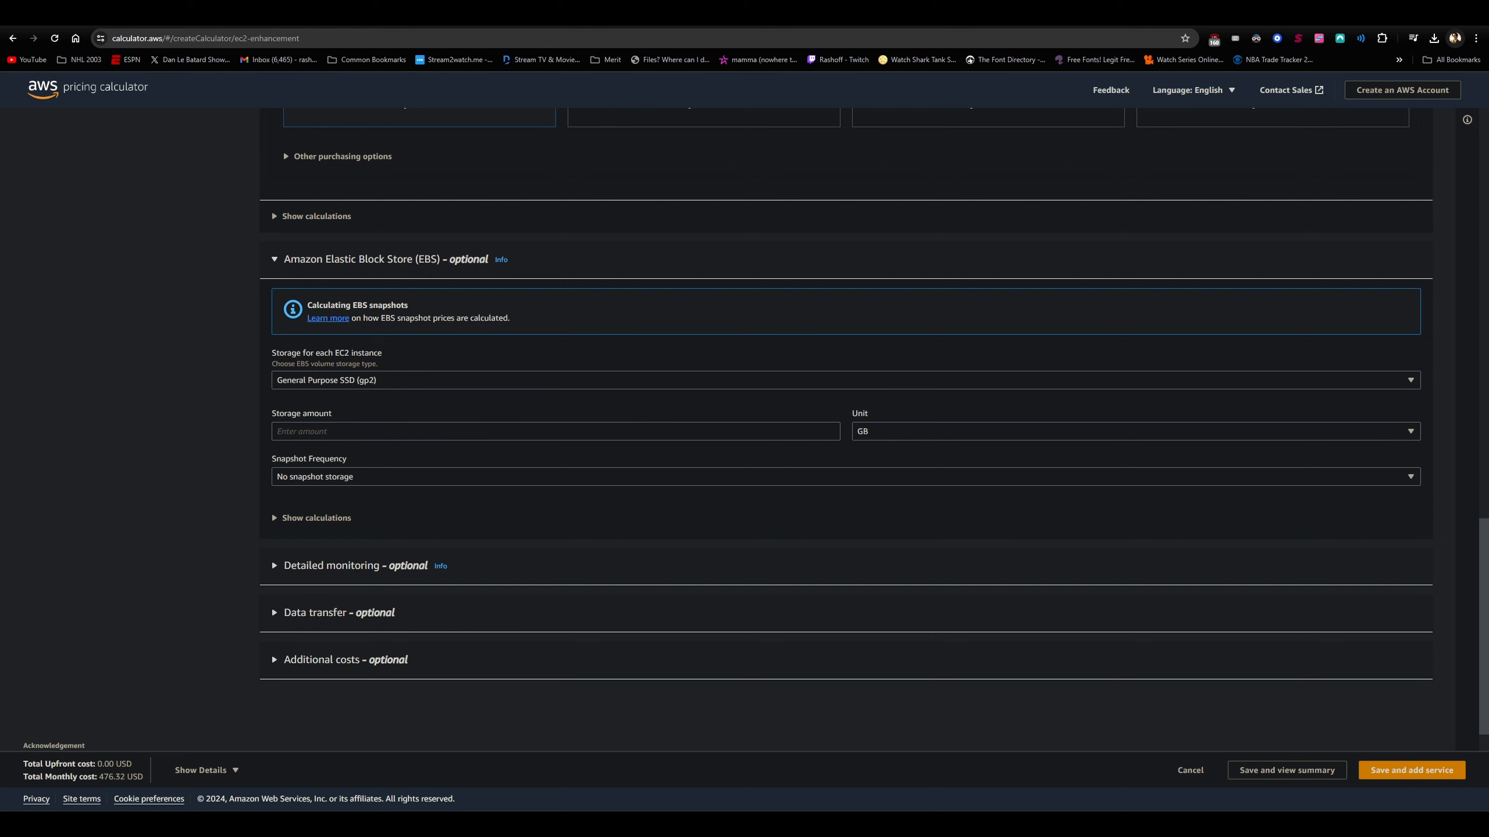
Set the EBS storage amount to 400 GB per instance, splitting the diagram's 2 TB of production block storage across five servers.
click(1221, 823)
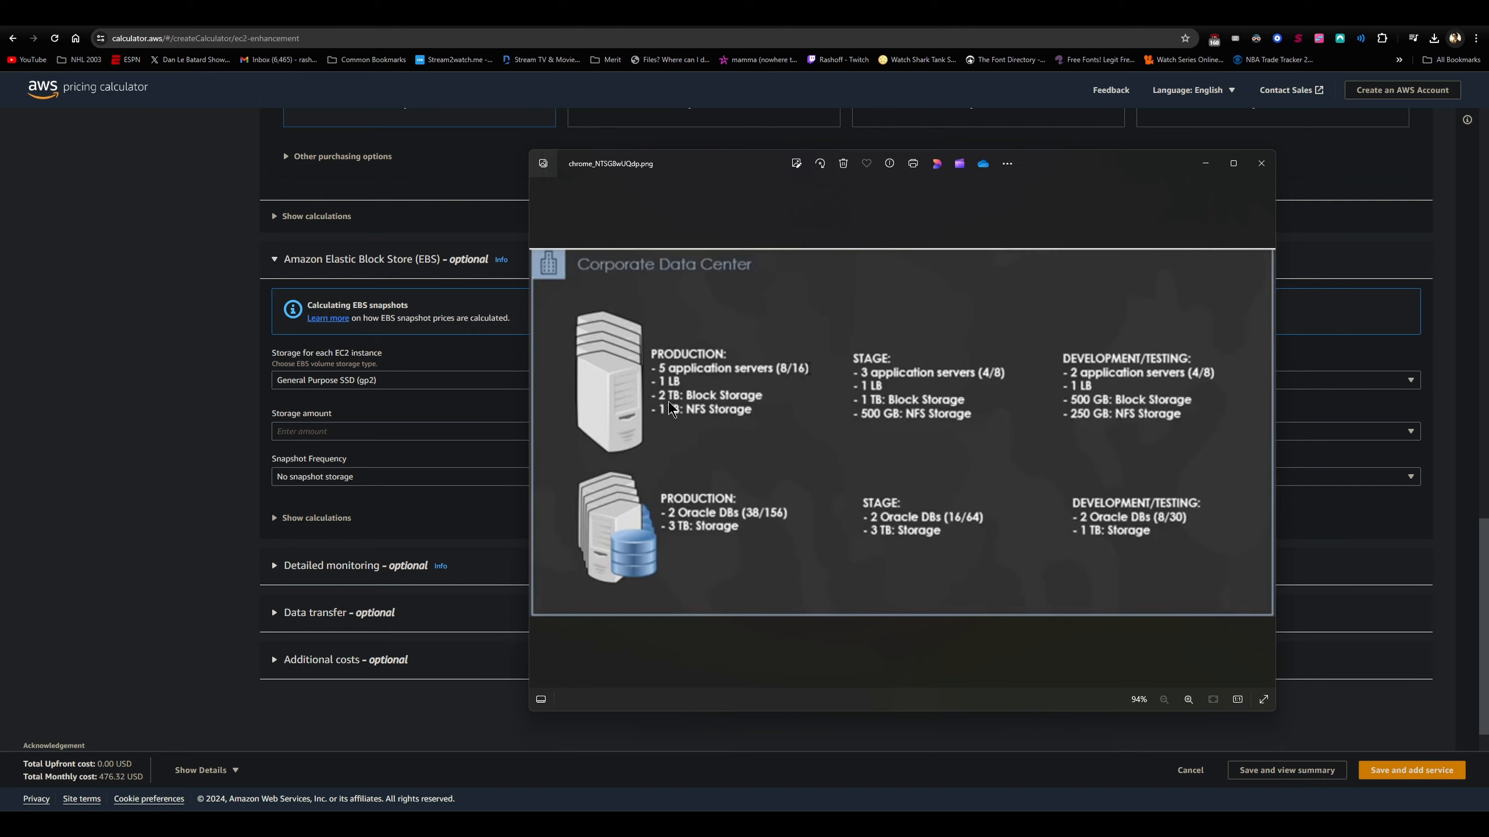
click(340, 432)
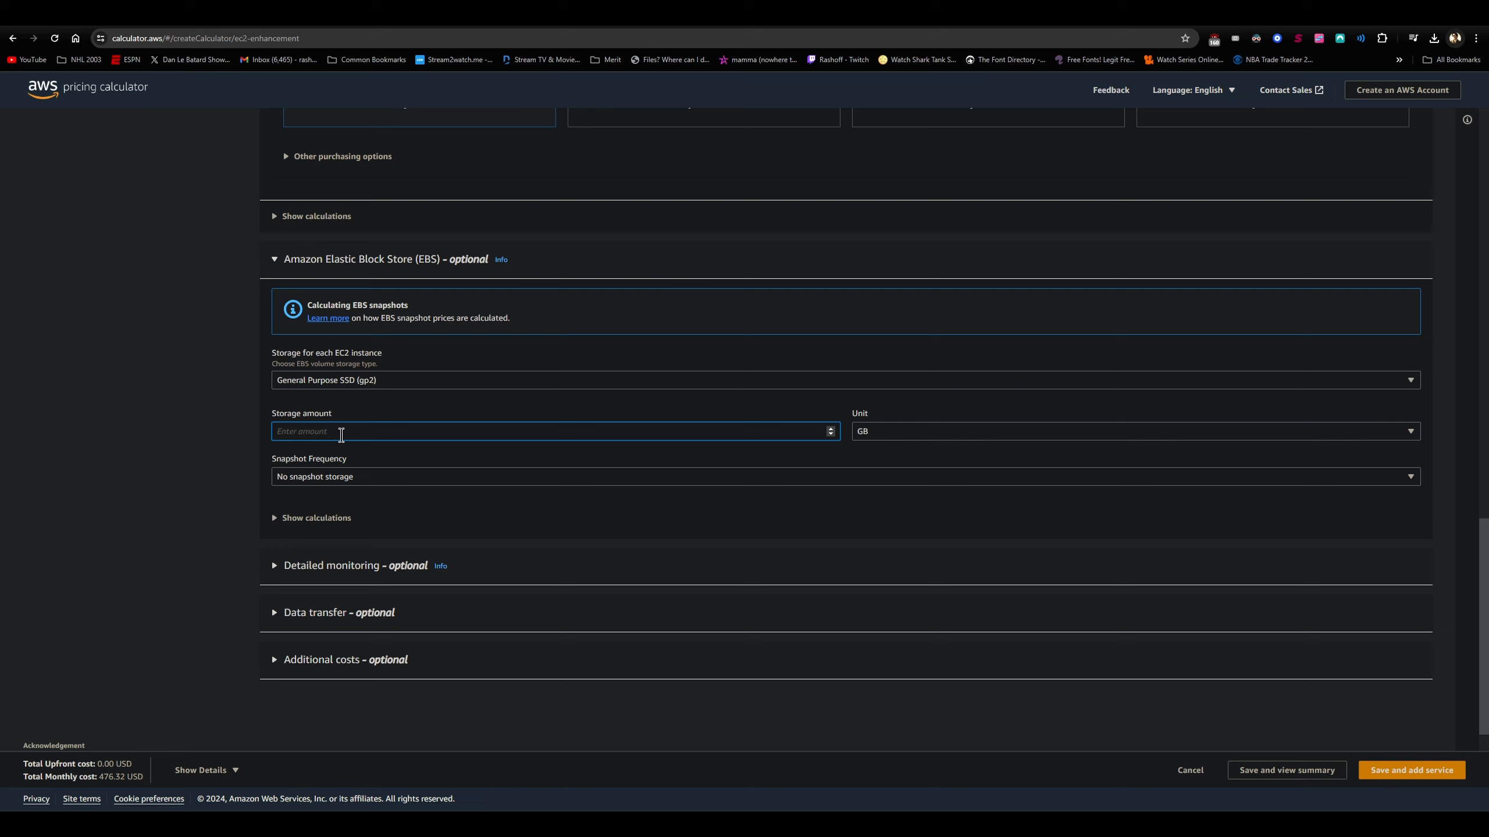
text(400)
scroll(284, 473, up, 15)
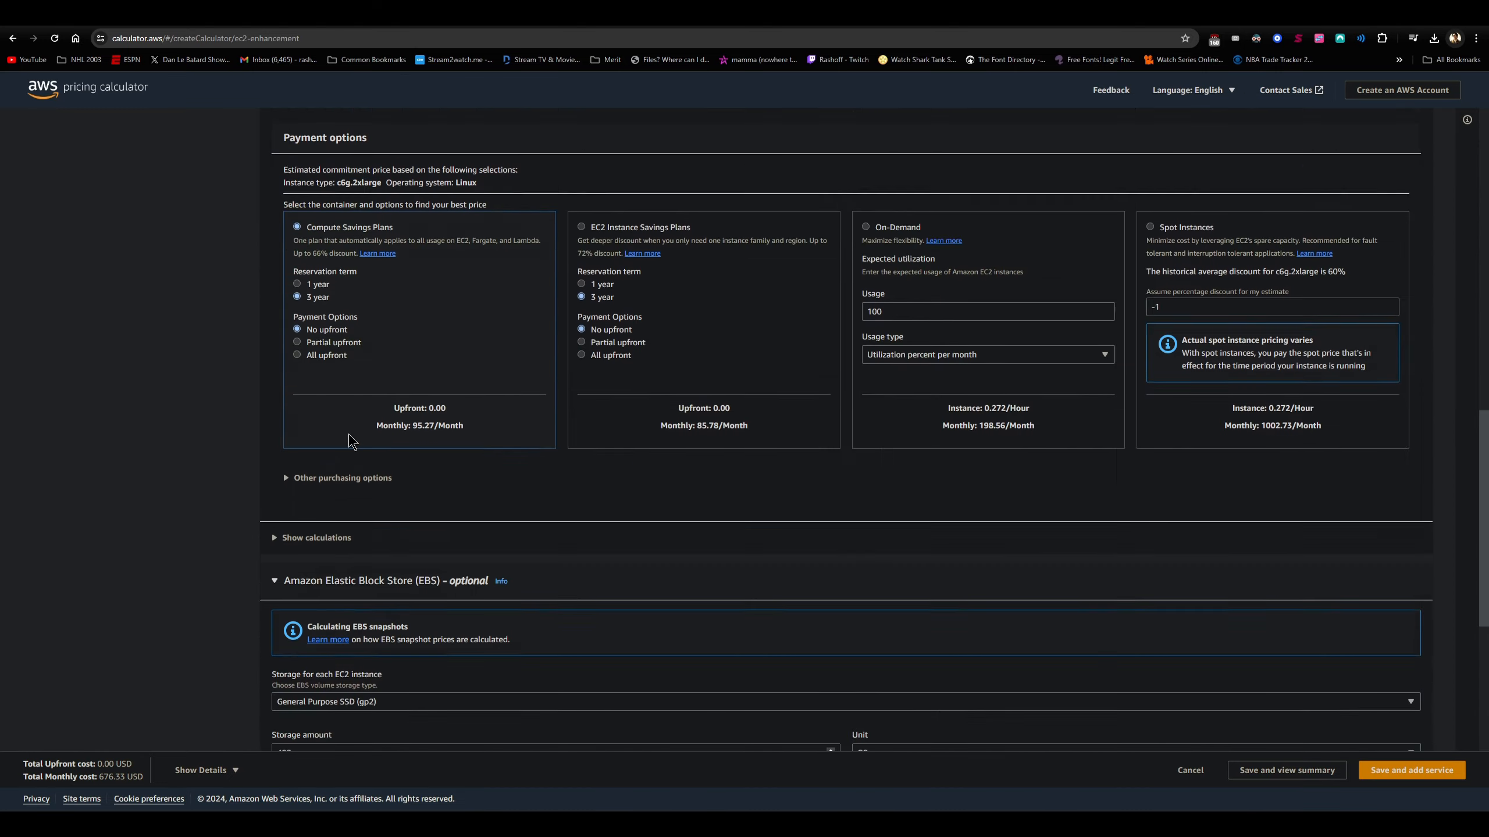
scroll(522, 482, down, 15)
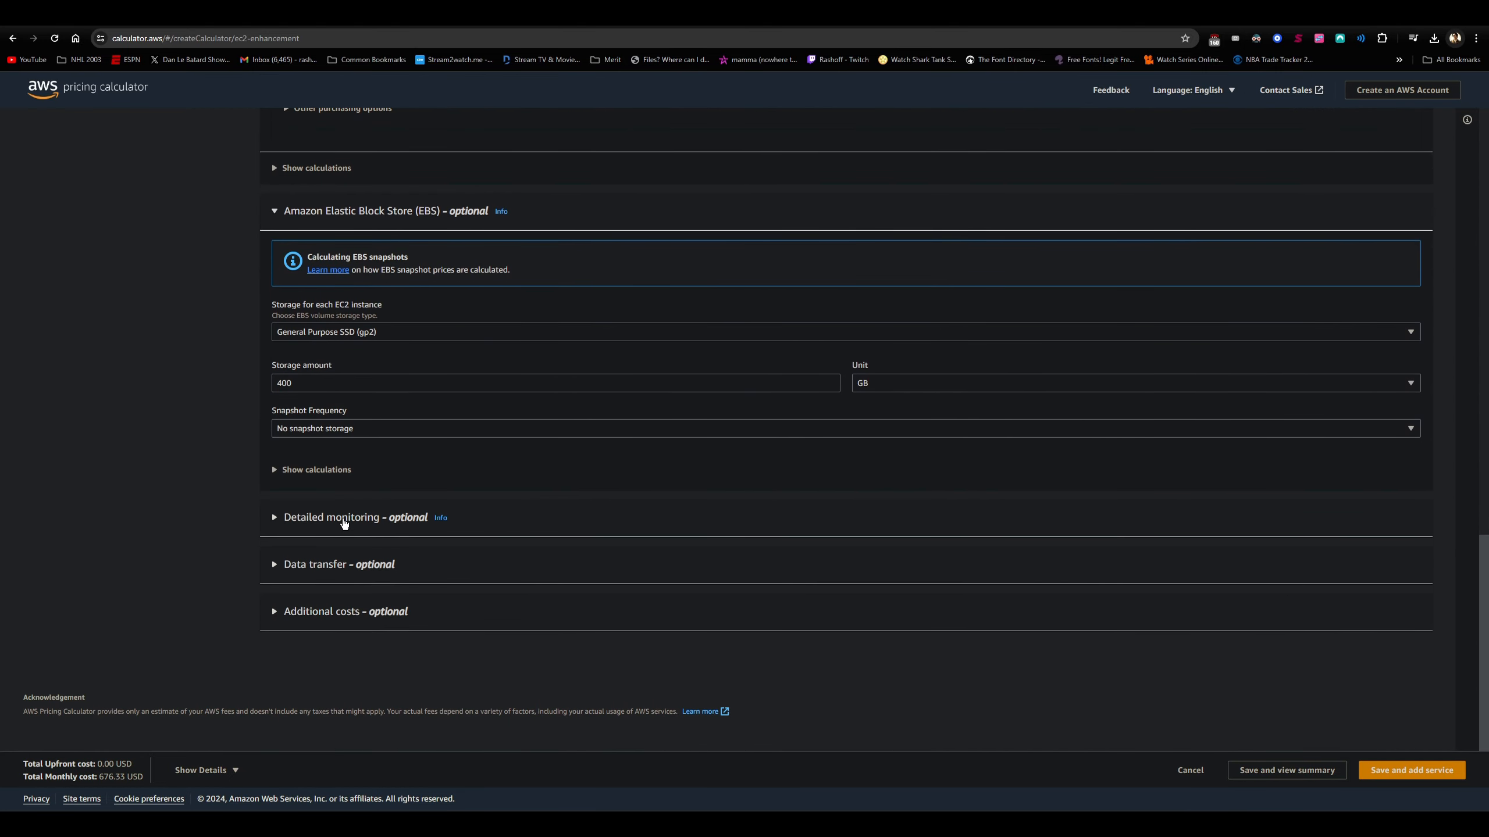
Review the optional detailed monitoring, data transfer and additional costs settings, and save the production EC2 service to the estimate.
click(344, 524)
scroll(322, 545, down, 2)
click(305, 565)
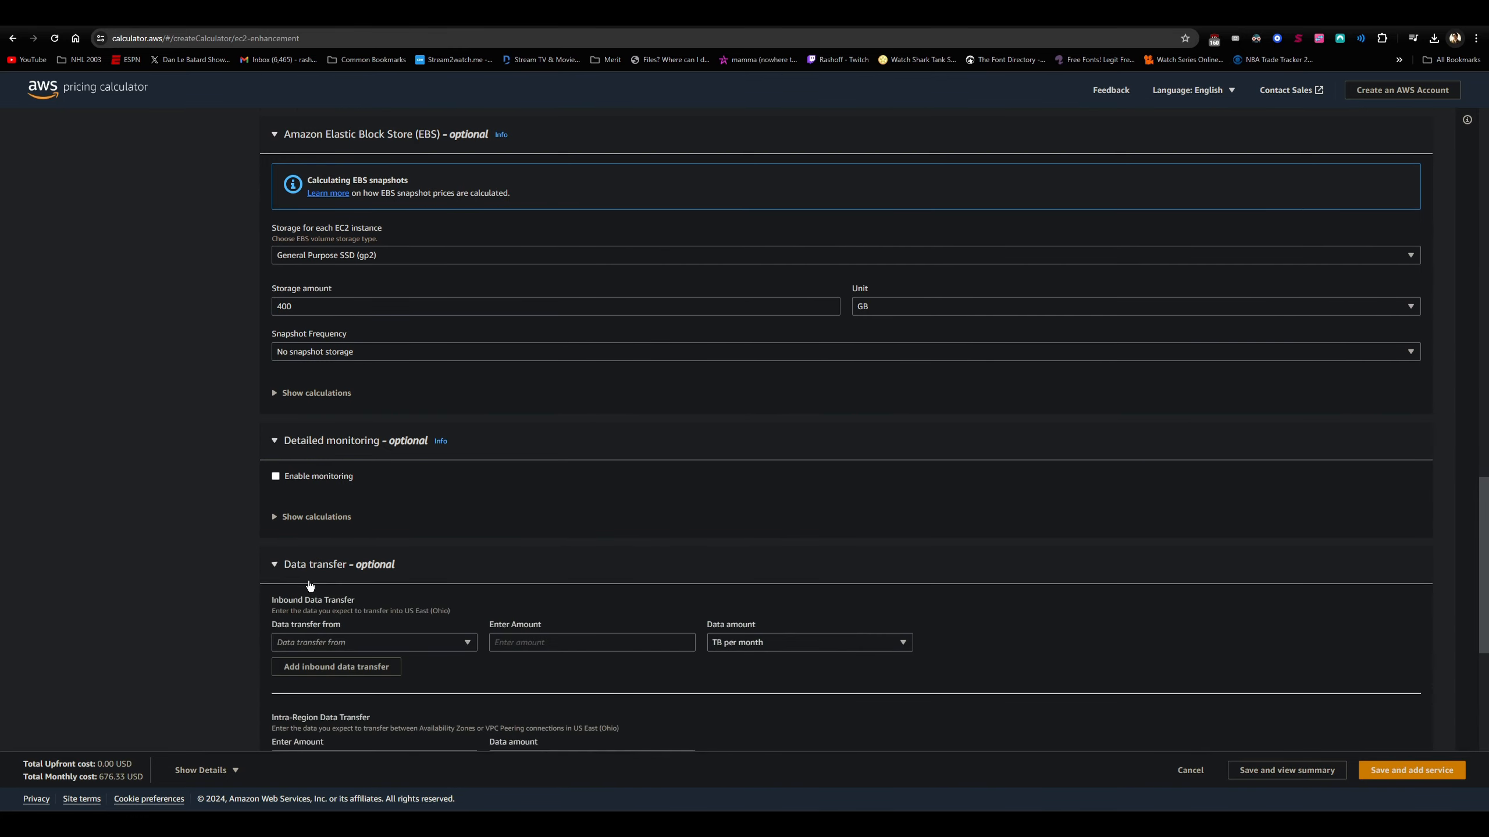
scroll(310, 632, down, 5)
click(309, 678)
scroll(328, 645, down, 3)
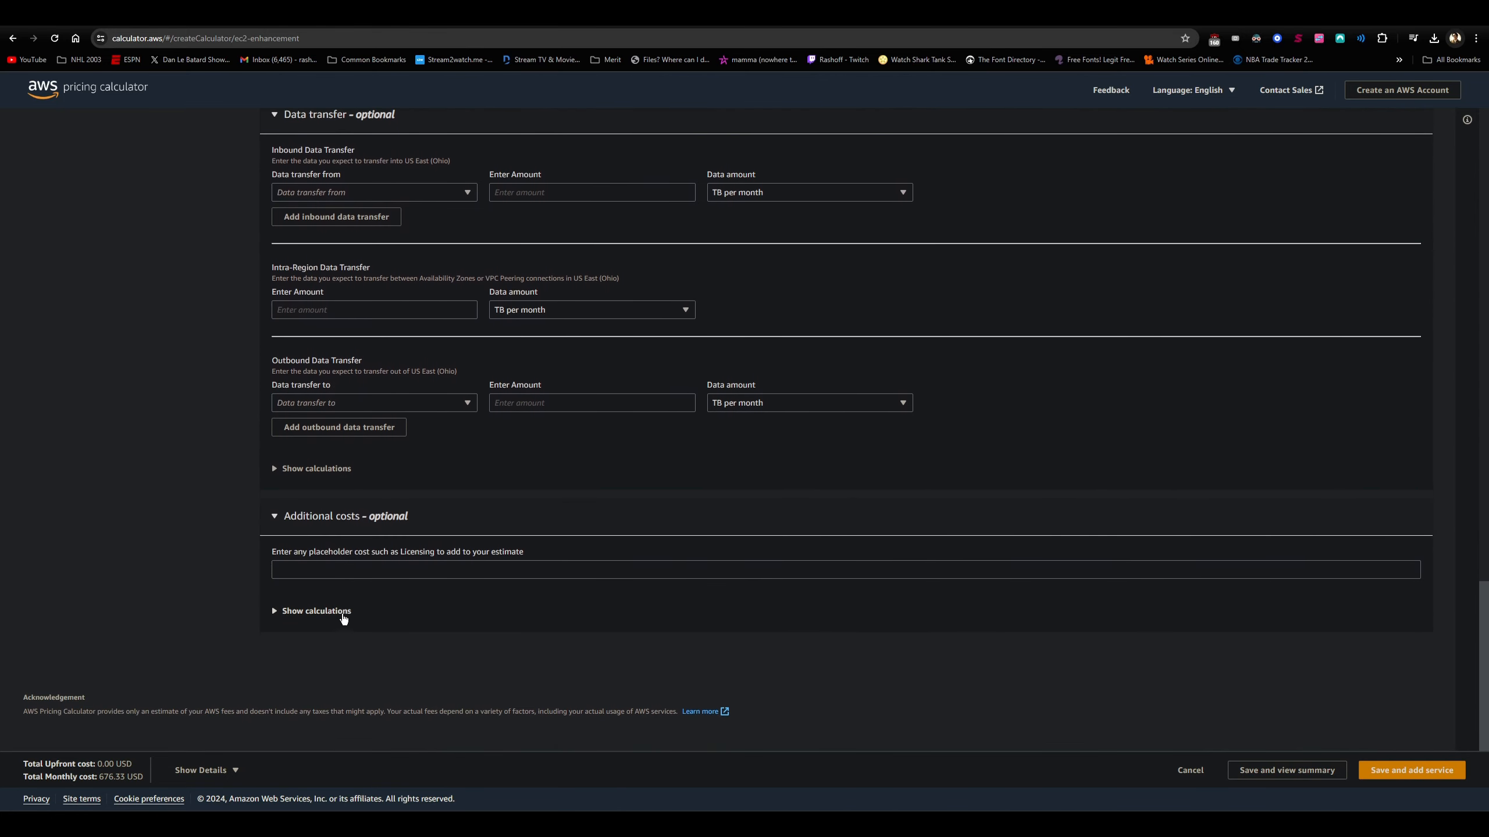
scroll(486, 615, up, 1)
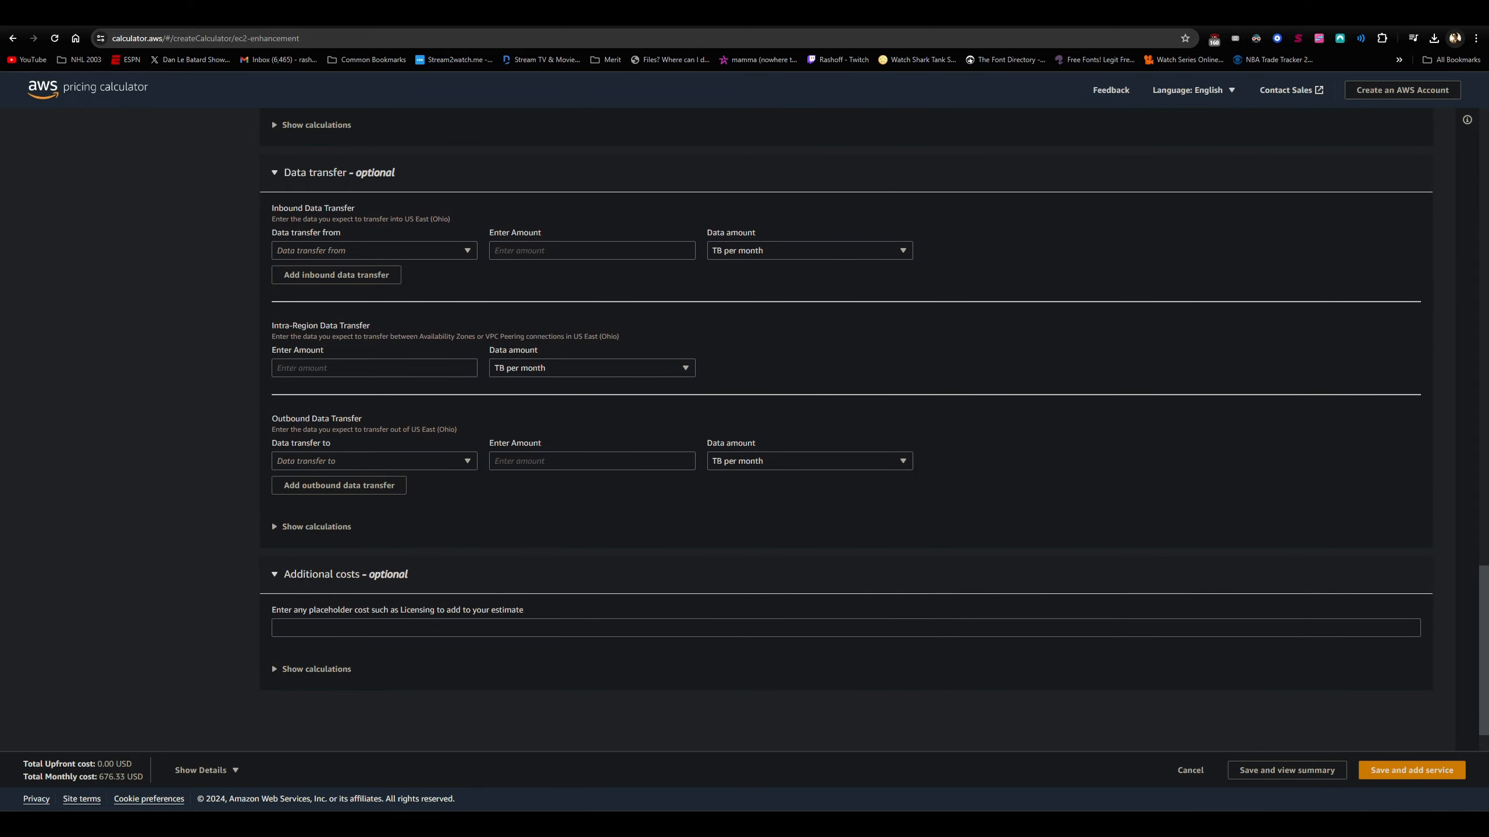
click(1419, 773)
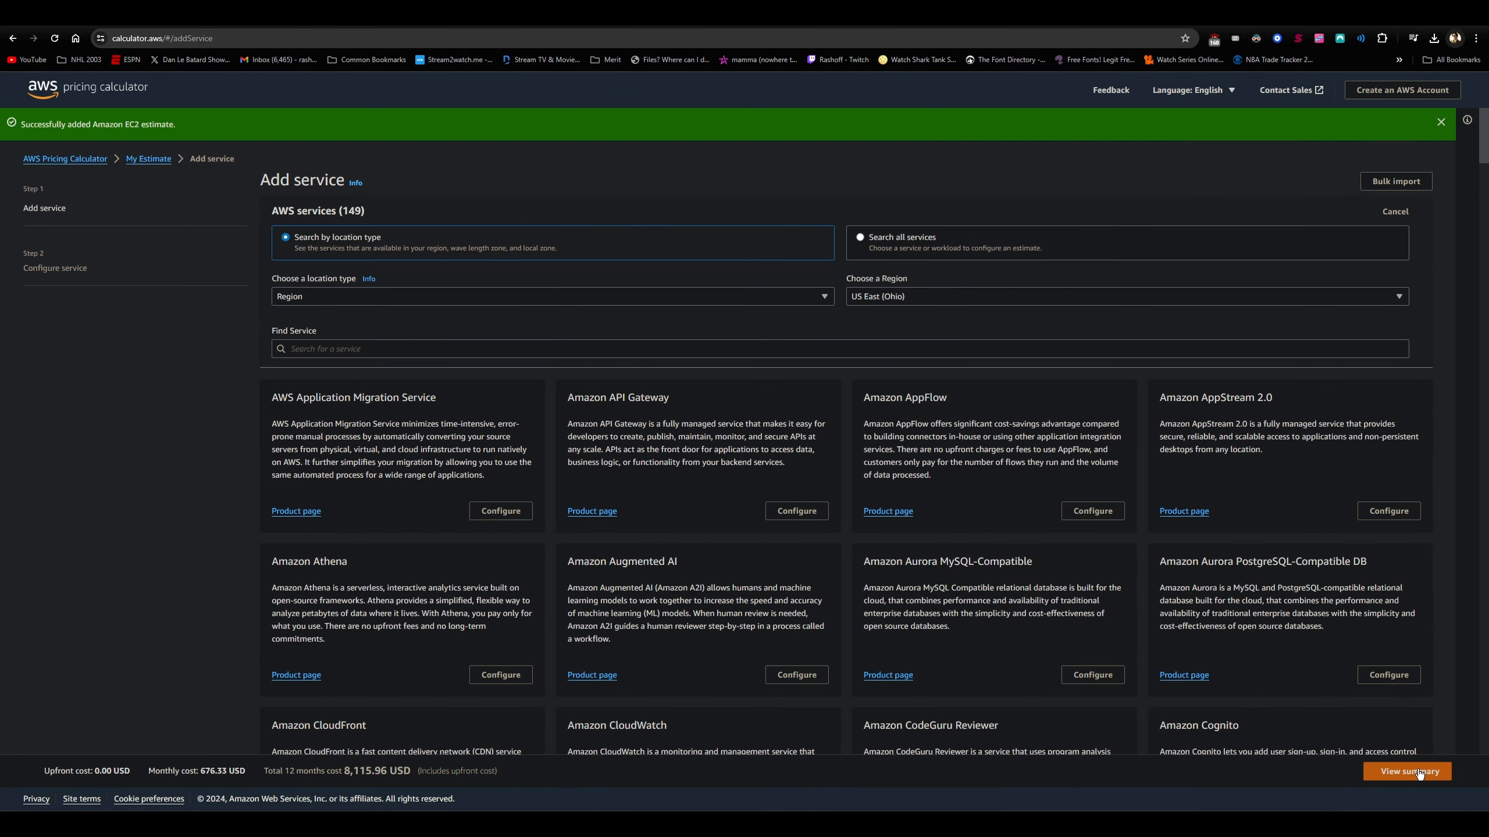
Find Amazon EC2 among the services and configure a second EC2 entry with the description "EC2 Dev/Test".
click(607, 342)
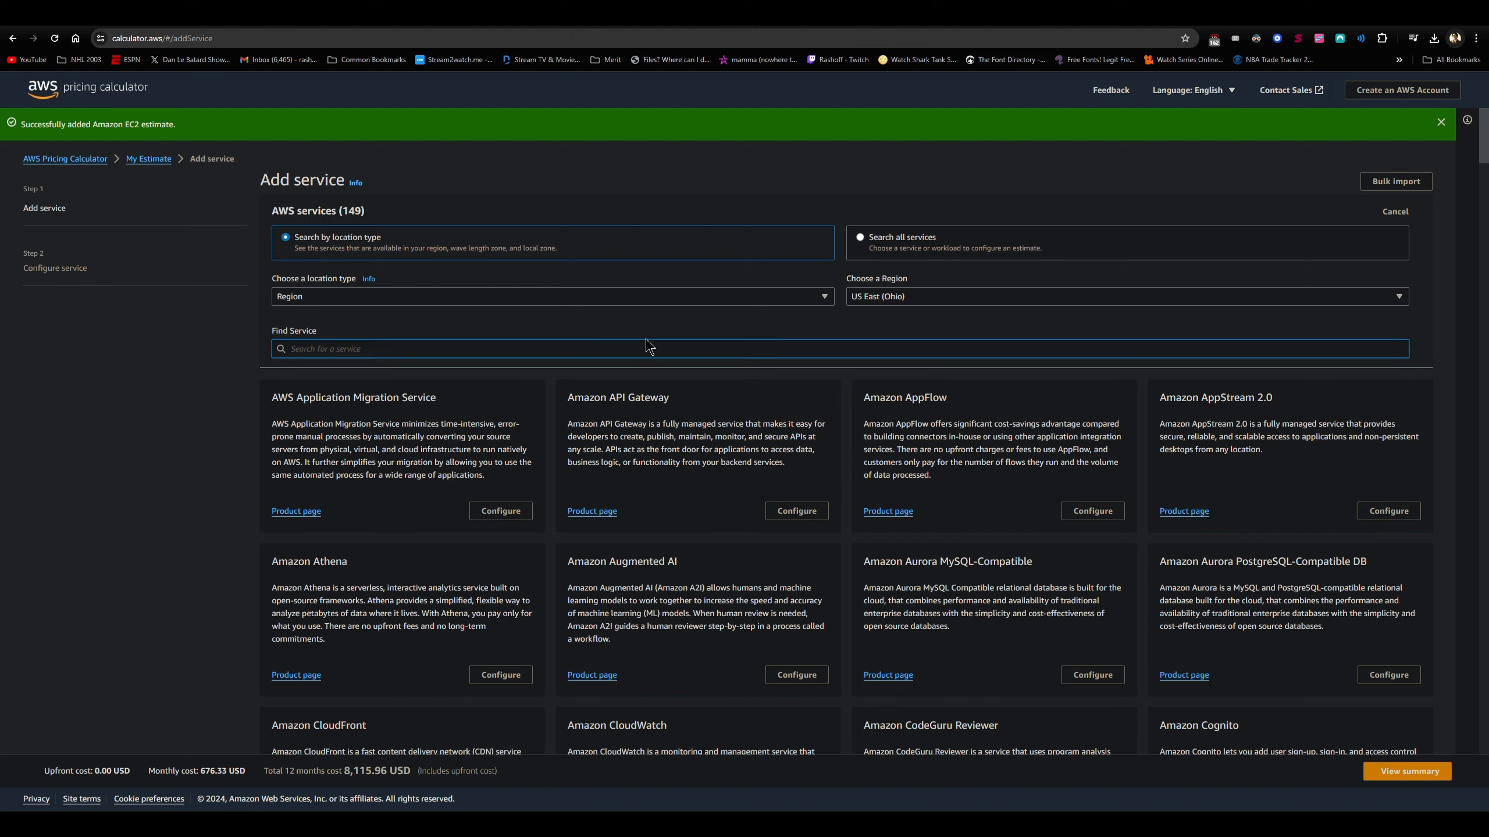
text(EC2)
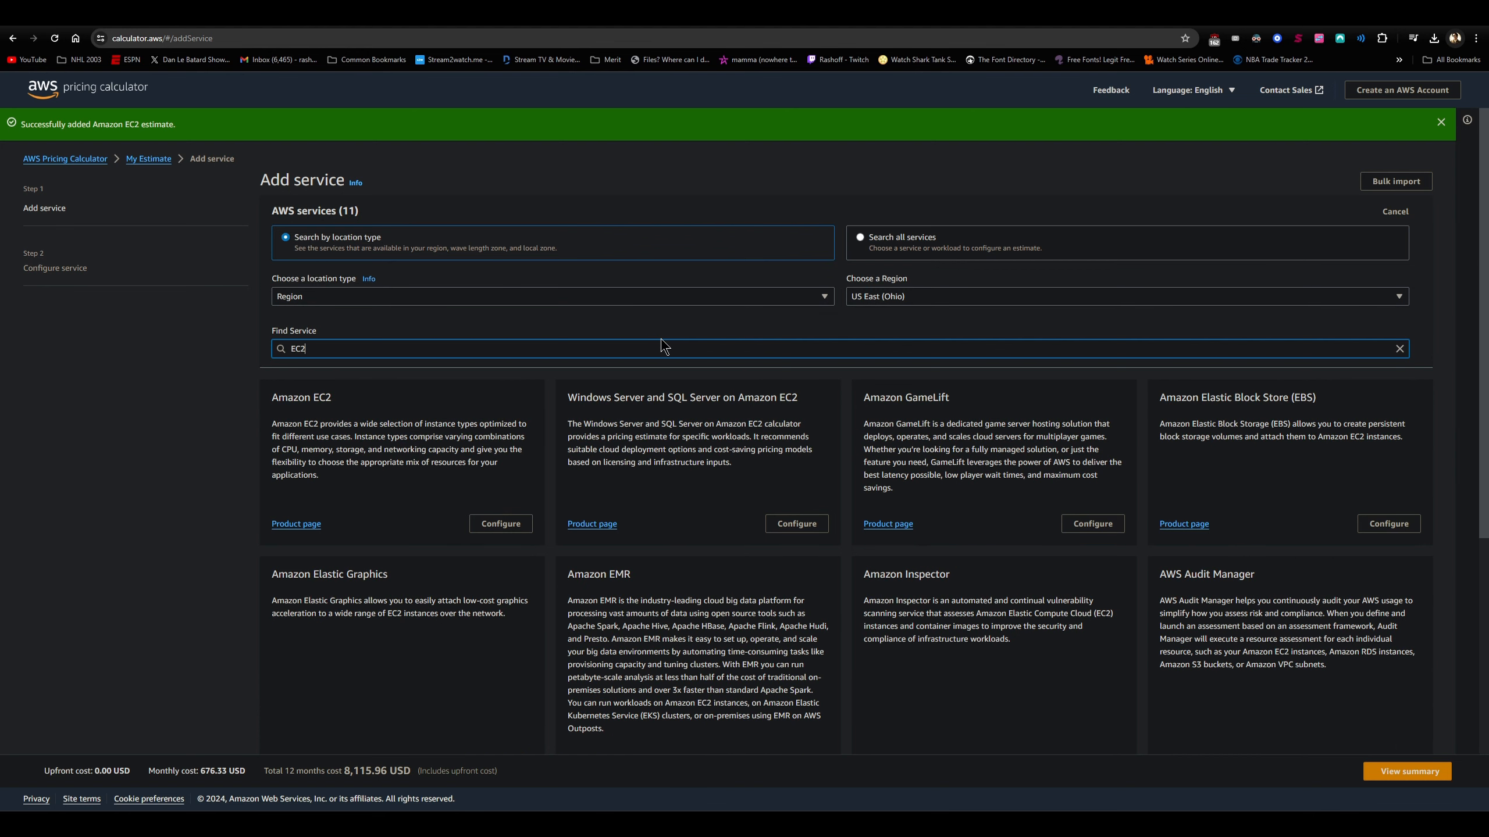
click(496, 523)
click(434, 212)
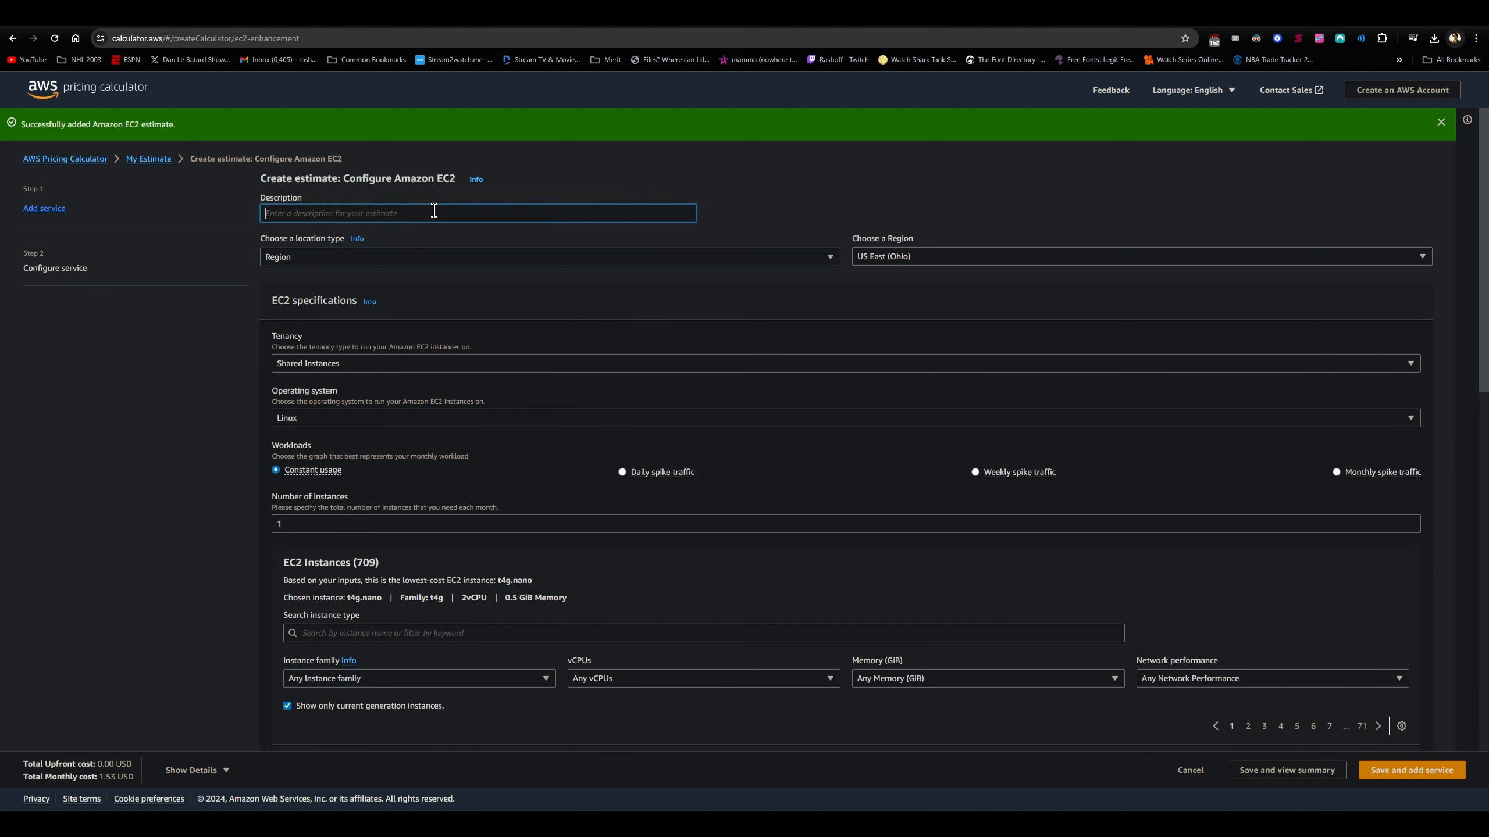
text(EC2 Dev/Test)
Check the server environments in the data center diagram and extend the description to "EC2 Stage/Dev/Test".
scroll(198, 365, down, 2)
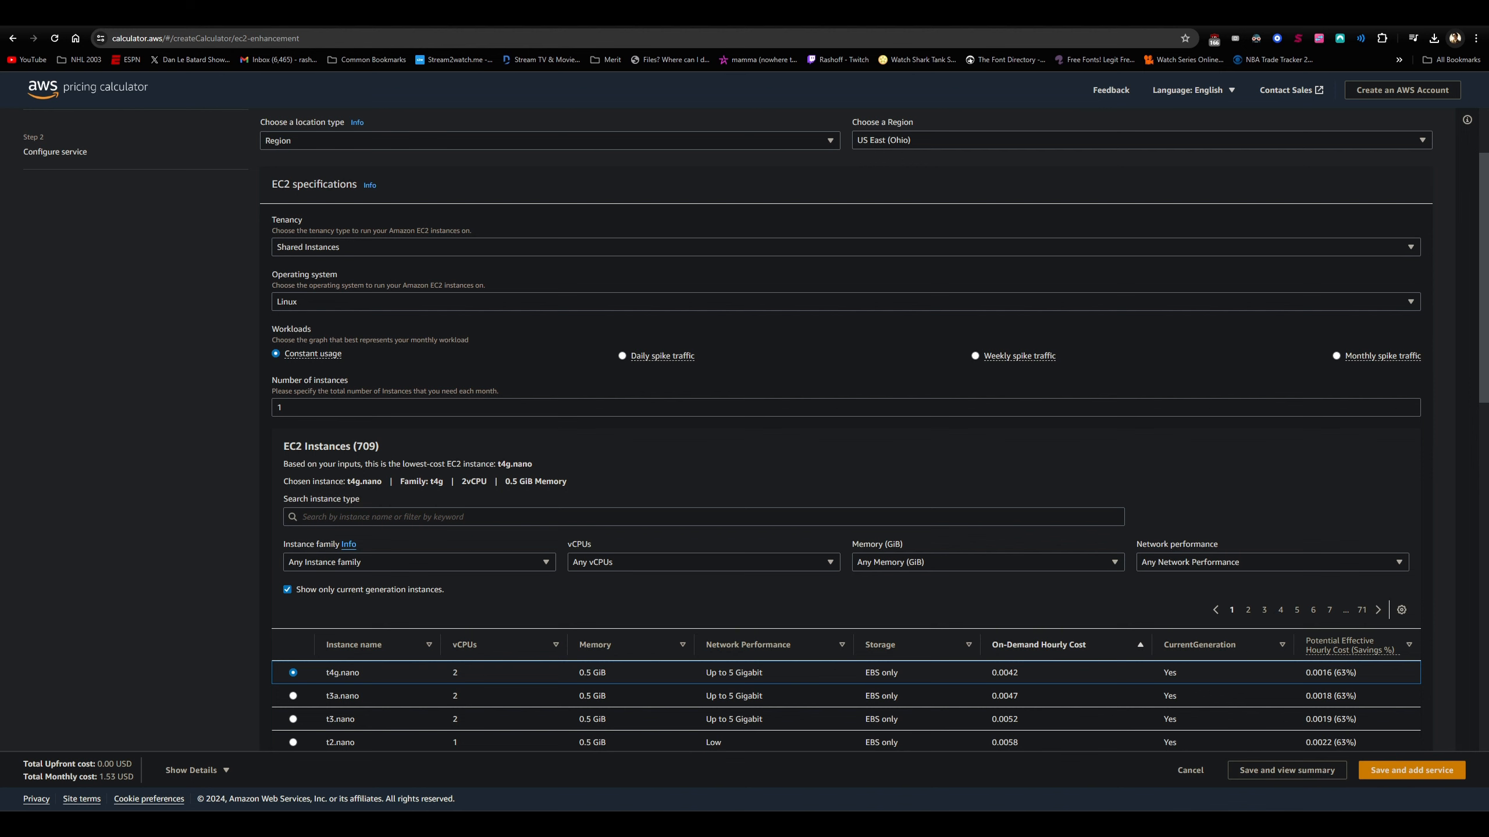
key(alt+Tab)
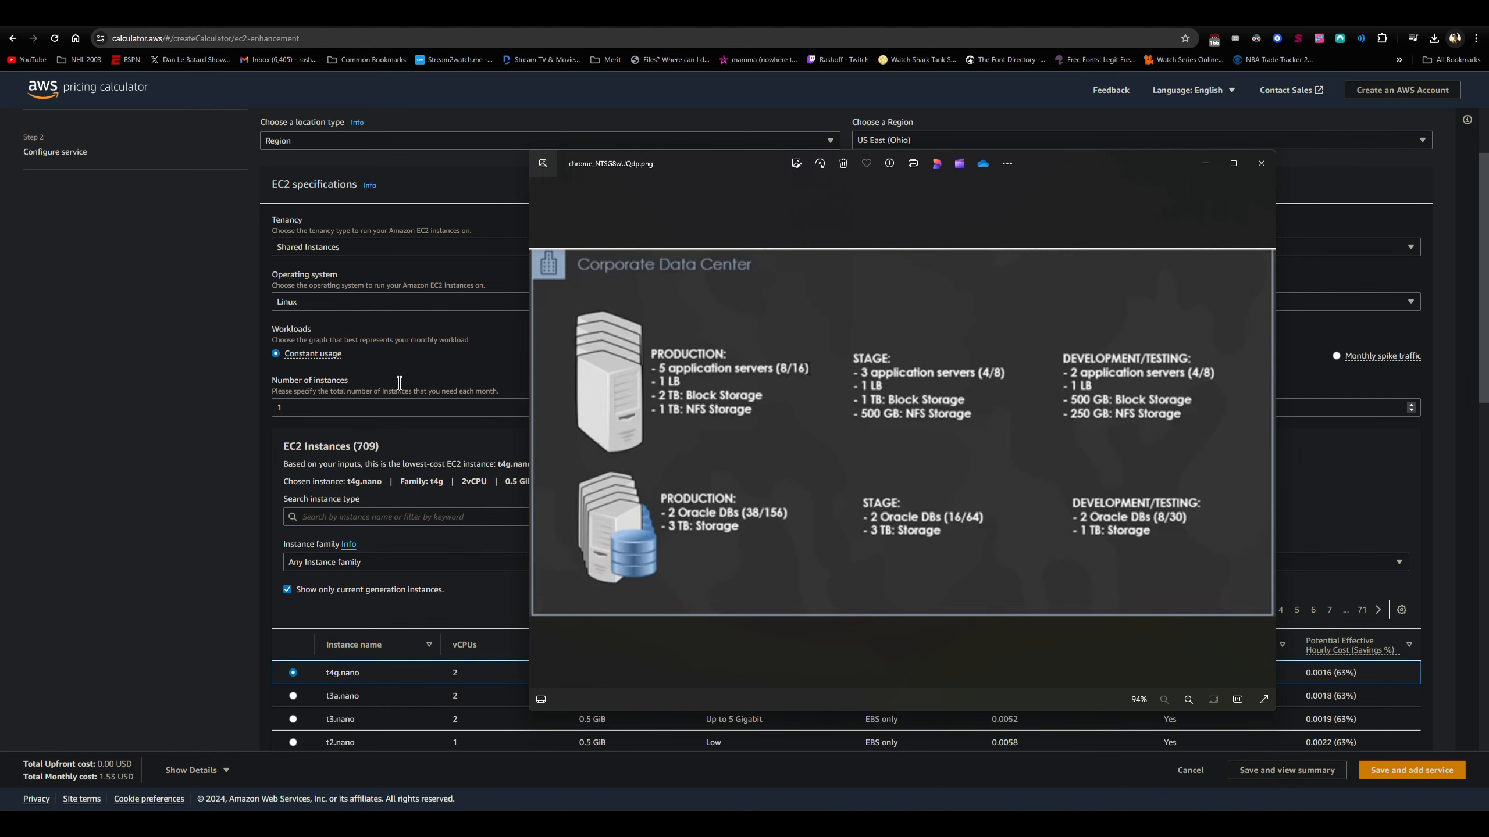
drag(692, 169, 726, 183)
scroll(386, 242, up, 2)
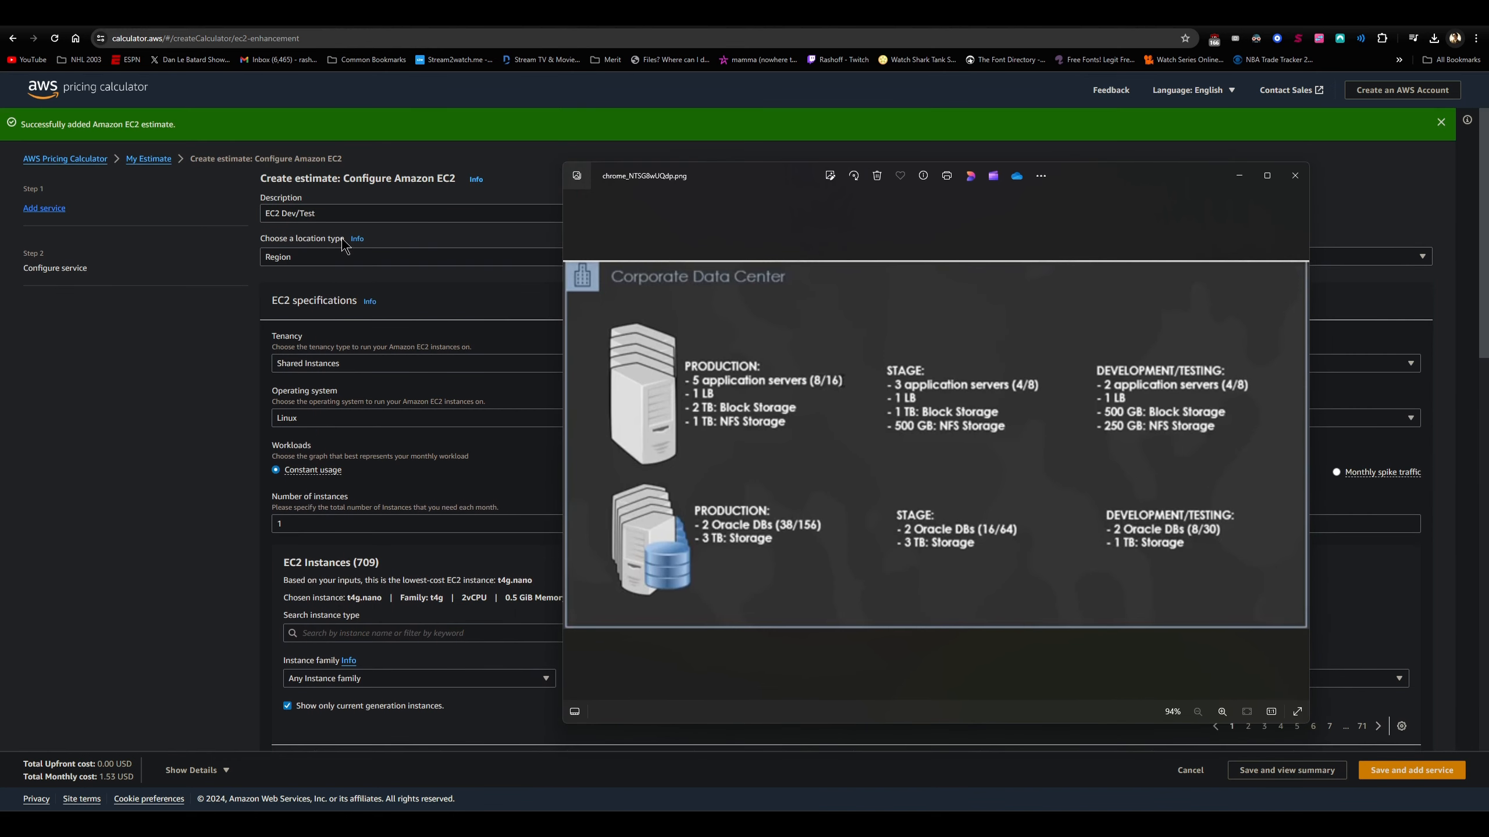
click(280, 212)
text(Stage/)
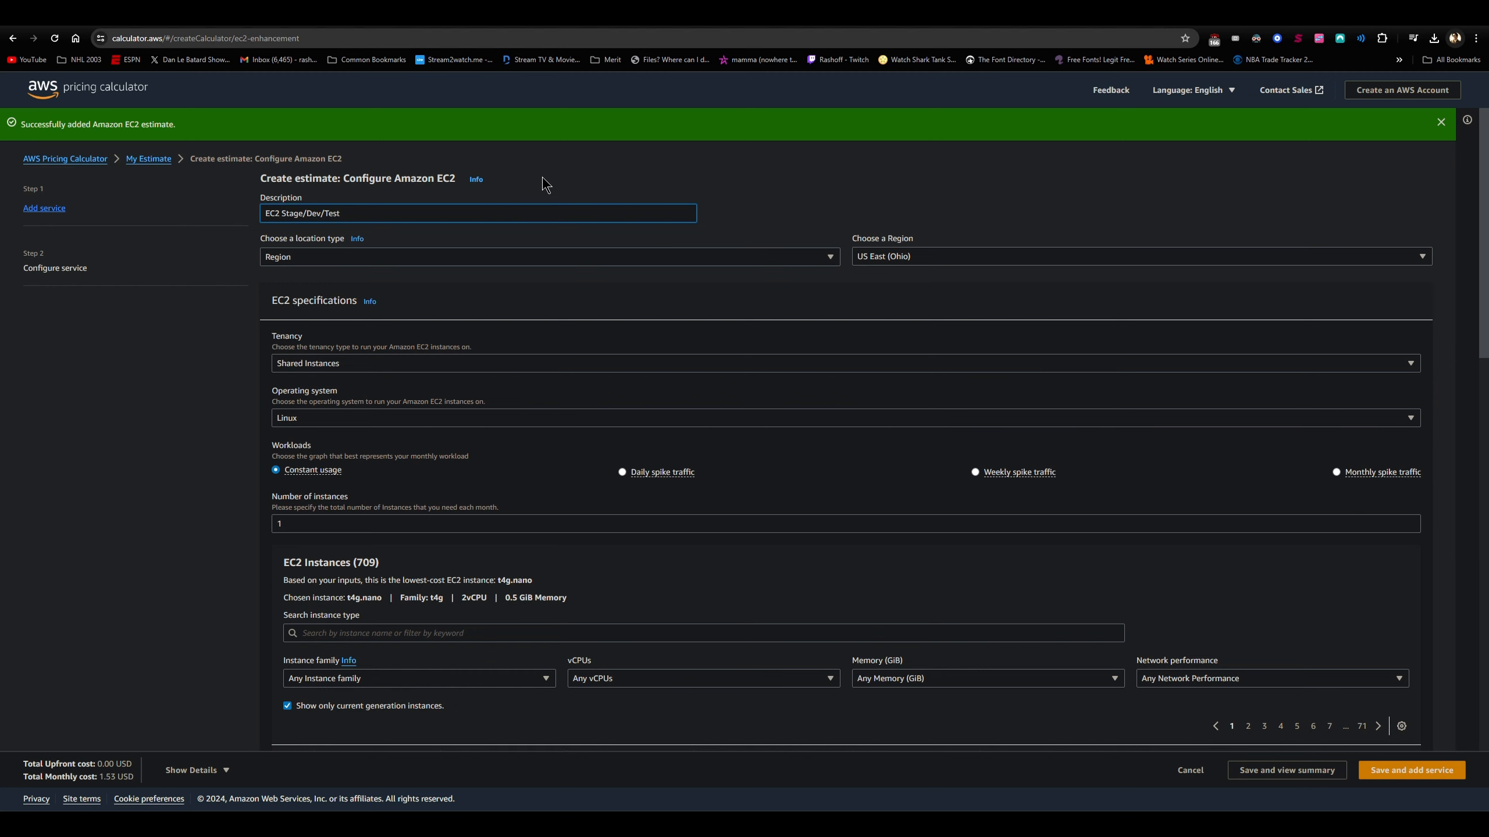
Set the number of instances to 5, covering the diagram's three stage and two development/testing application servers.
key(alt+Tab)
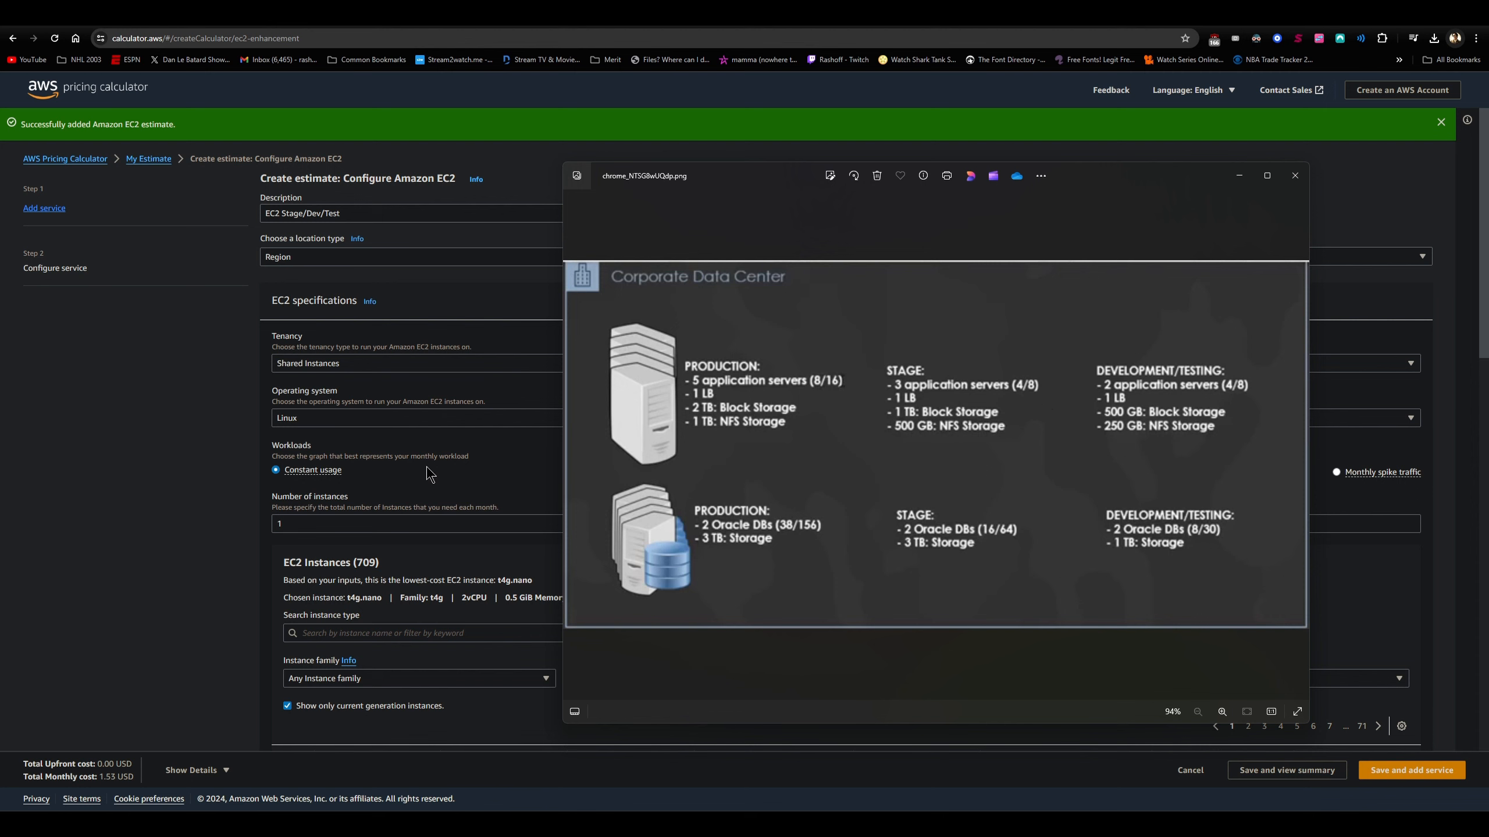
double_click(306, 522)
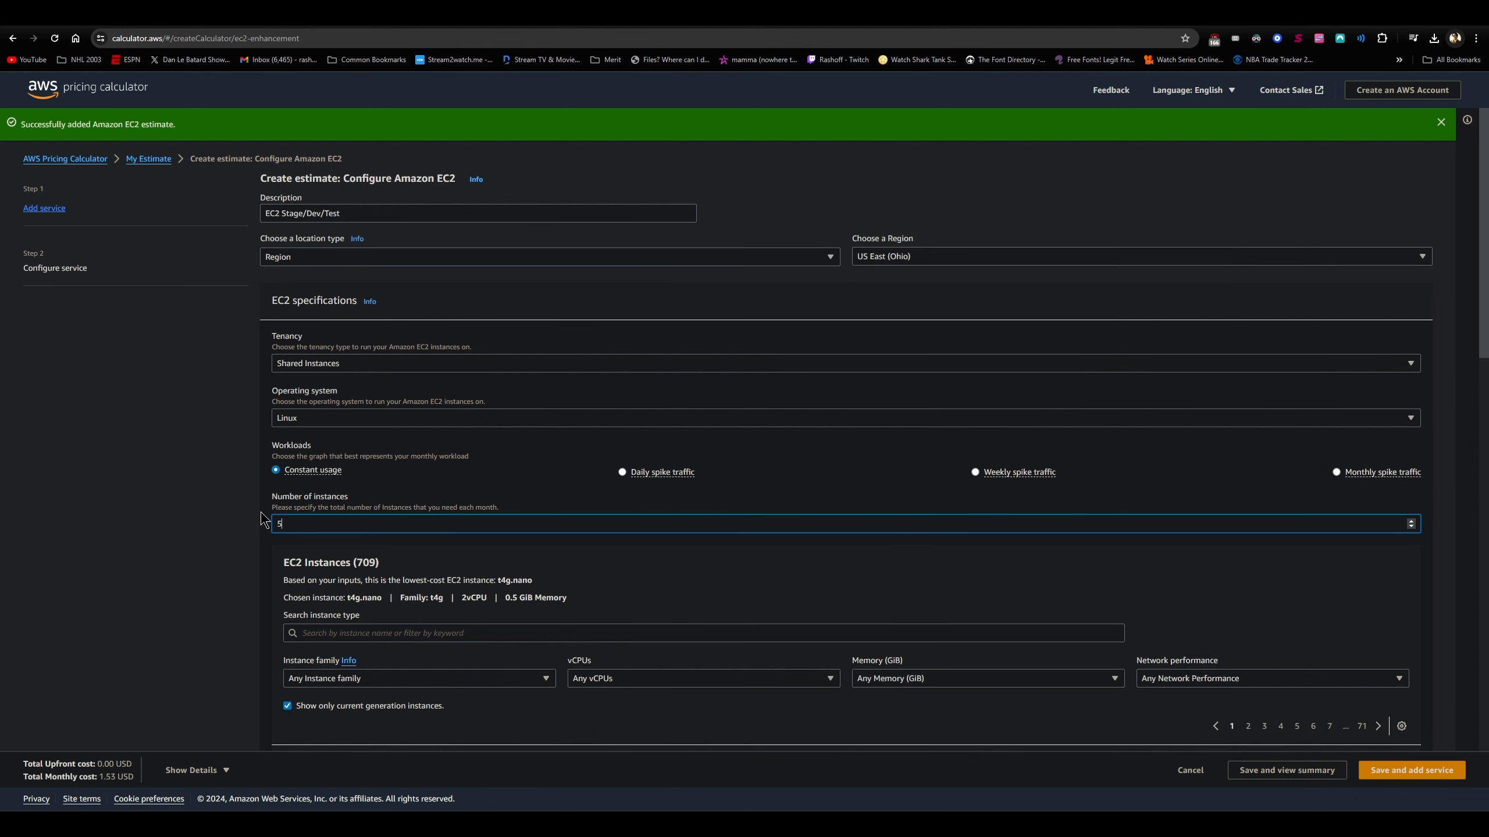
key(alt+Tab)
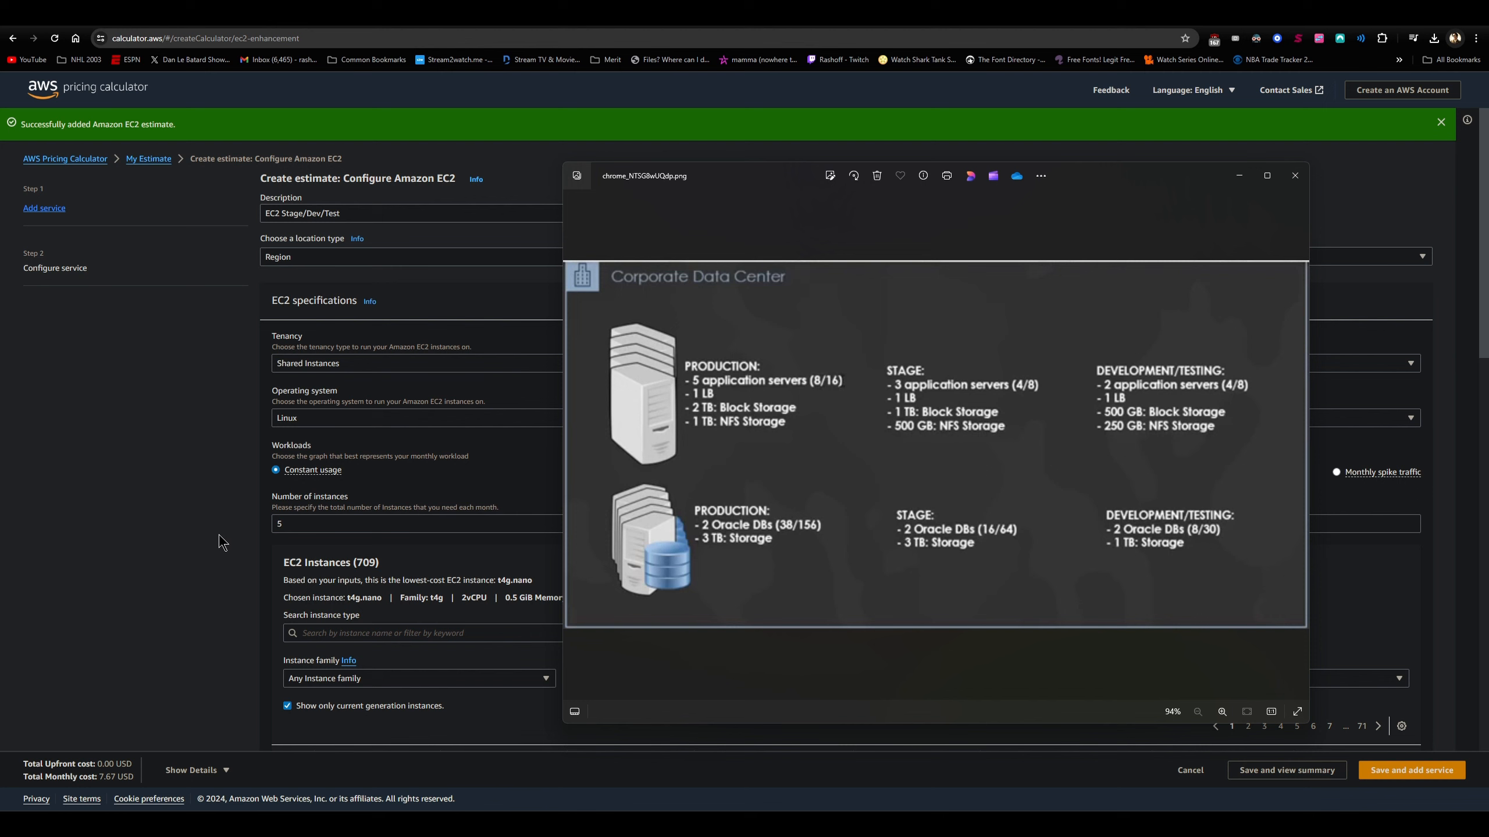
scroll(188, 554, down, 2)
click(193, 545)
Filter the EC2 instances to 4 vCPUs and 8 GiB memory, and choose the c6g.xlarge instance.
scroll(199, 541, down, 3)
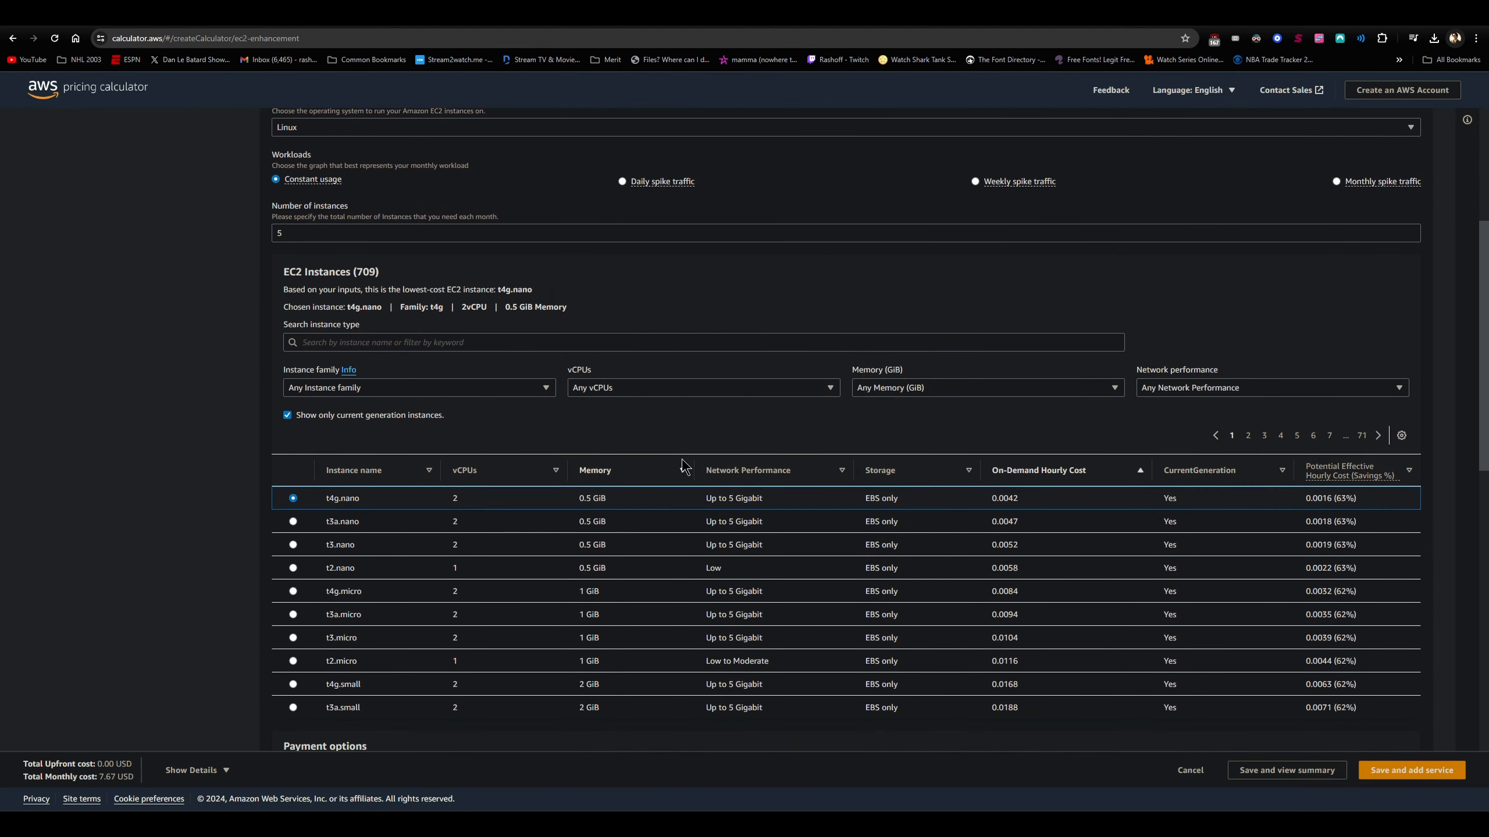
click(626, 389)
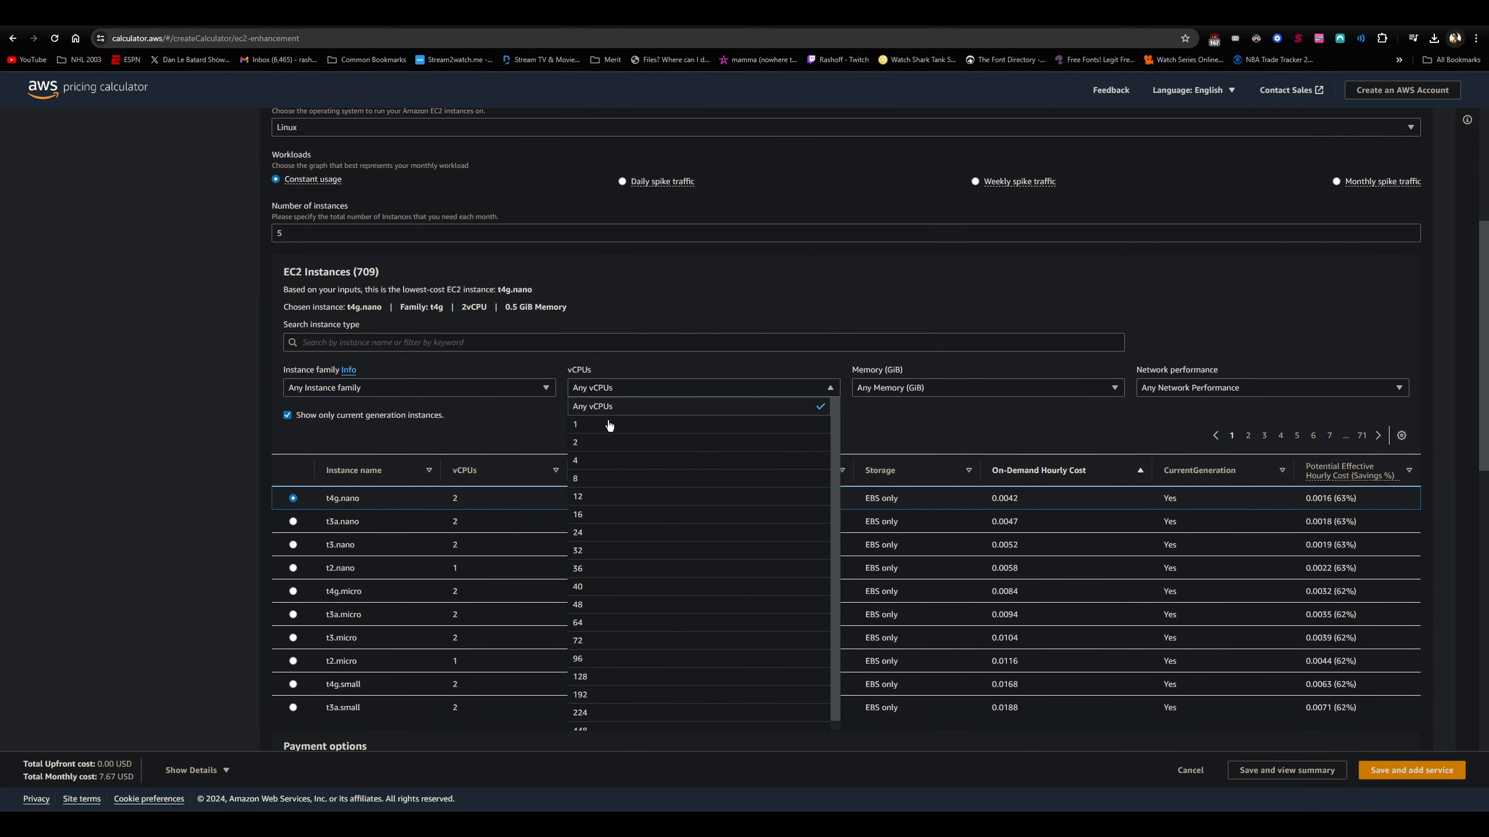
click(603, 464)
click(919, 387)
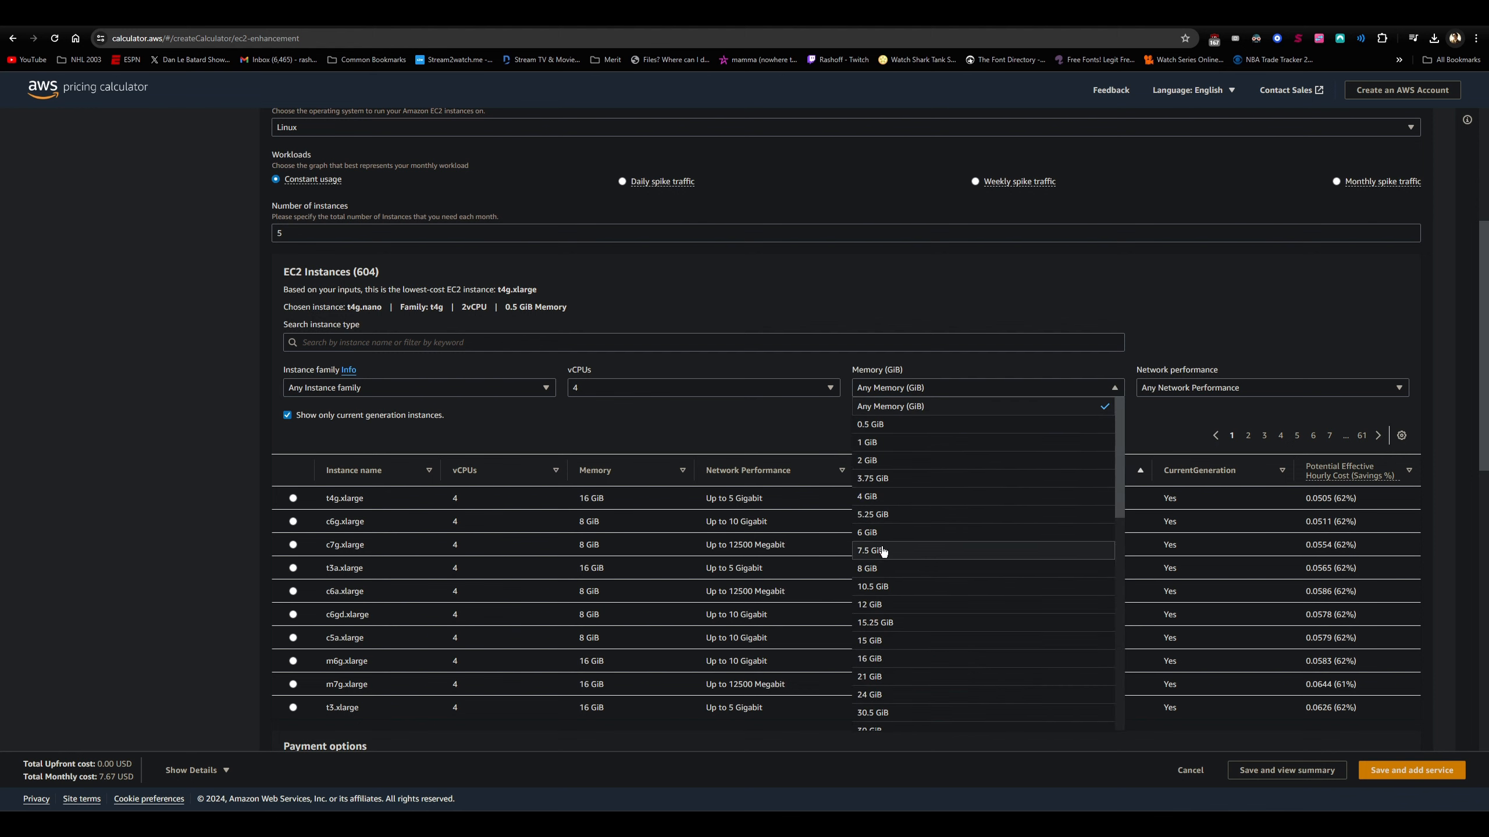
click(879, 568)
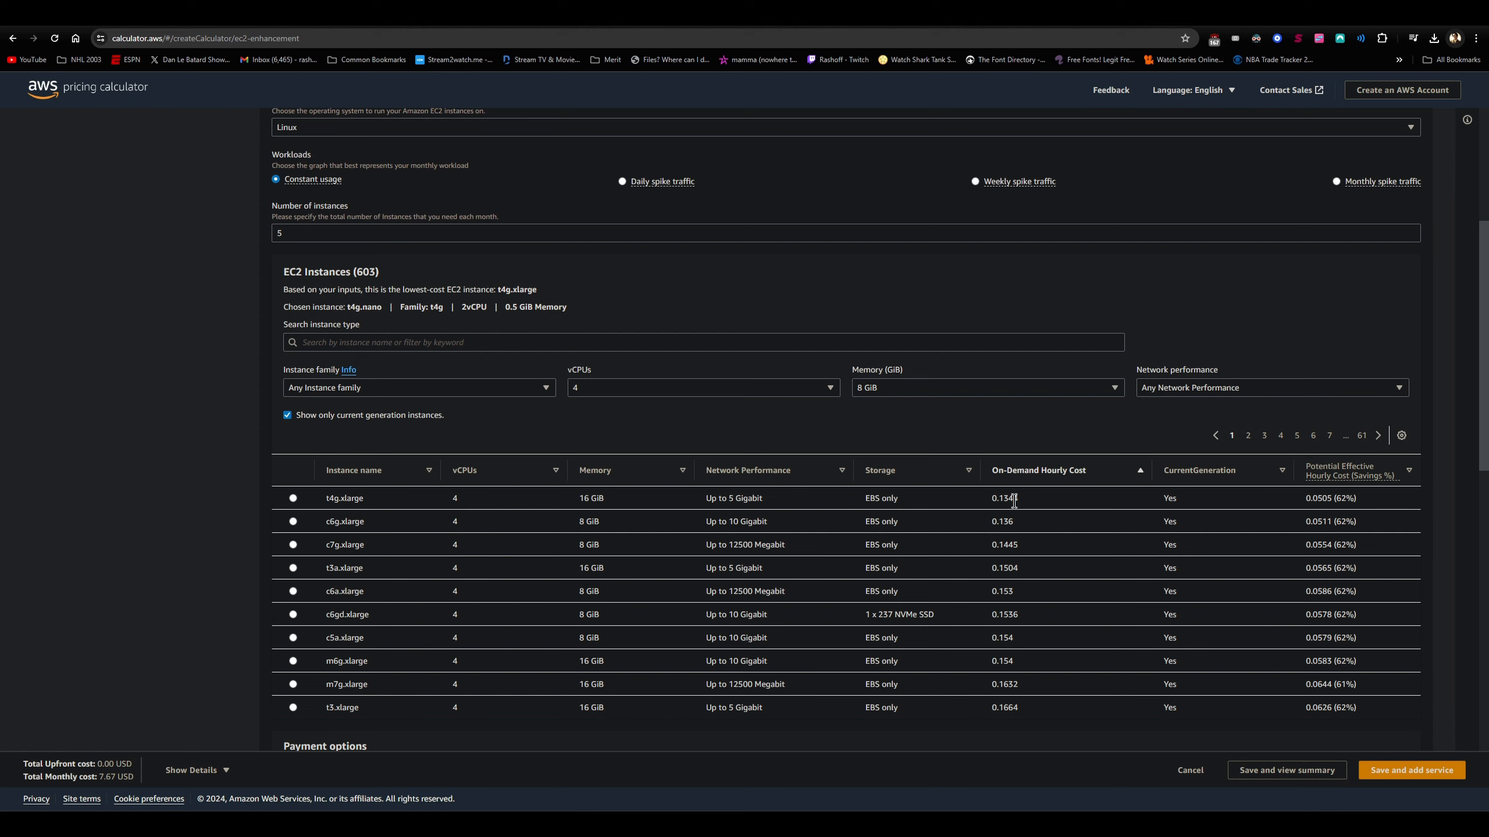
click(294, 522)
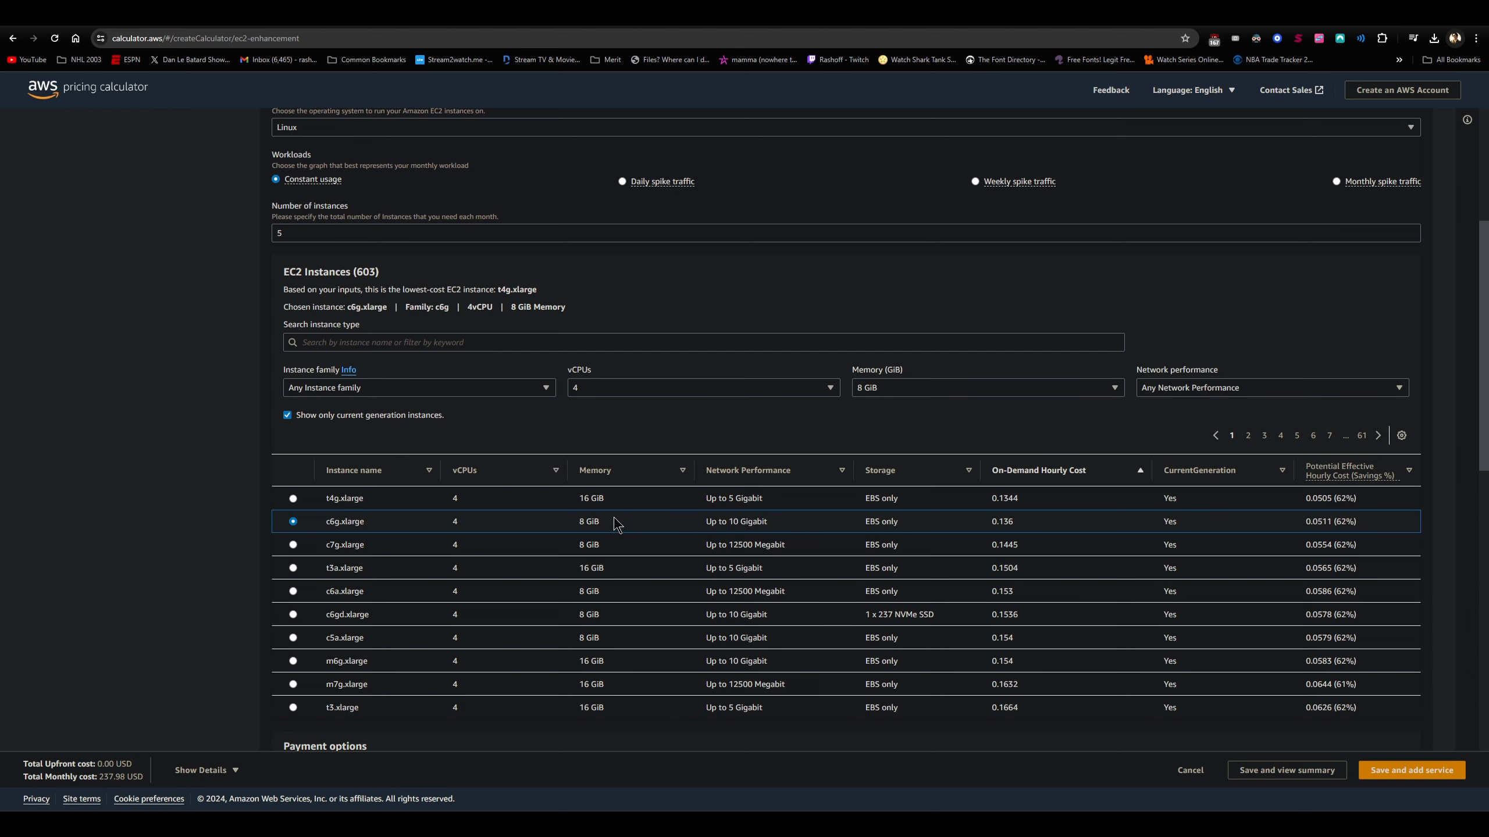
Keep the 3 year, no upfront Compute Savings Plans and set the stage/dev/test instances' EBS volume type to General Purpose SSD (gp2).
scroll(624, 487, down, 2)
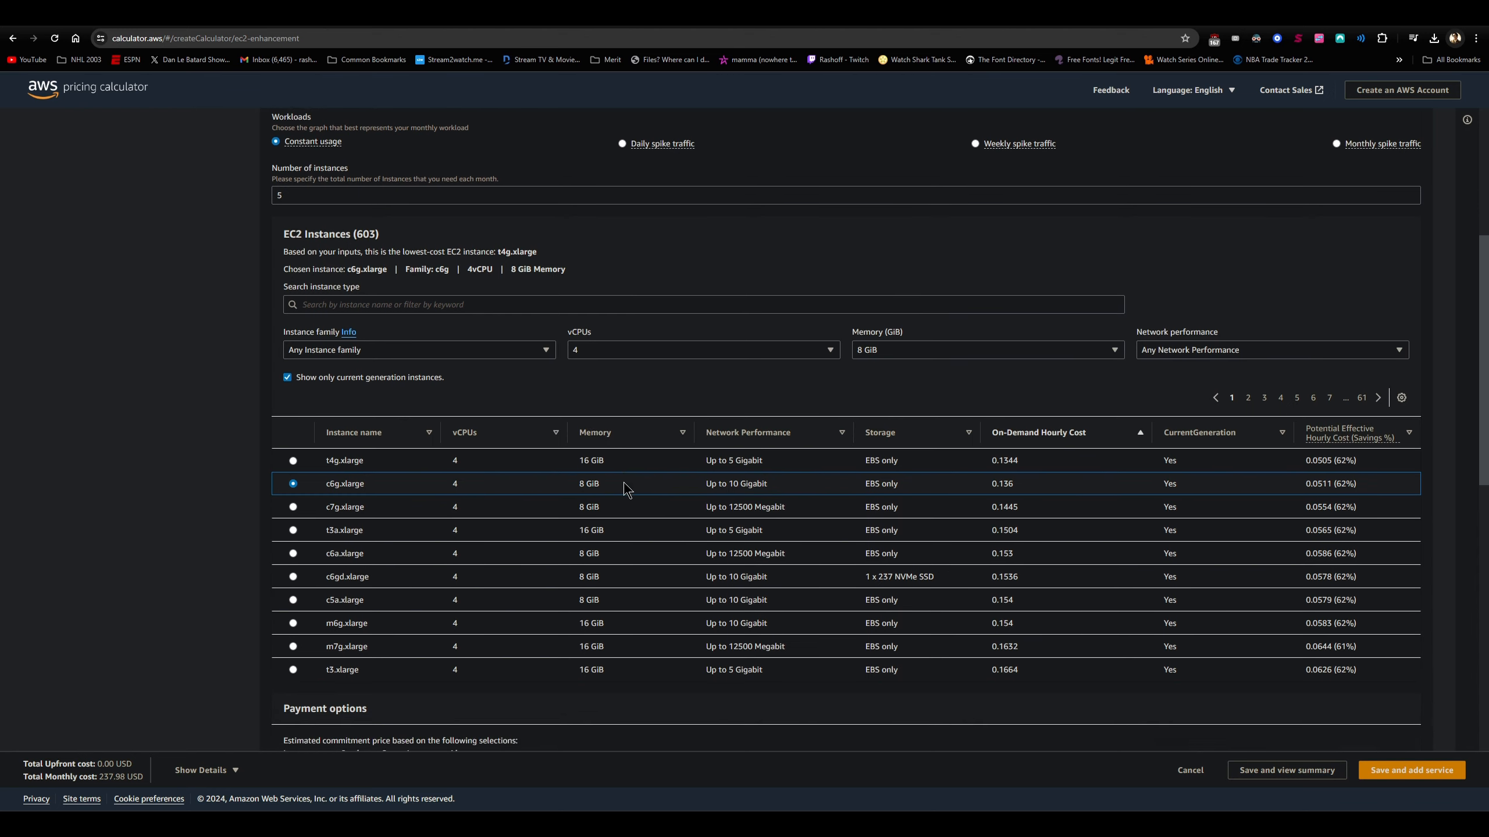
scroll(662, 463, down, 5)
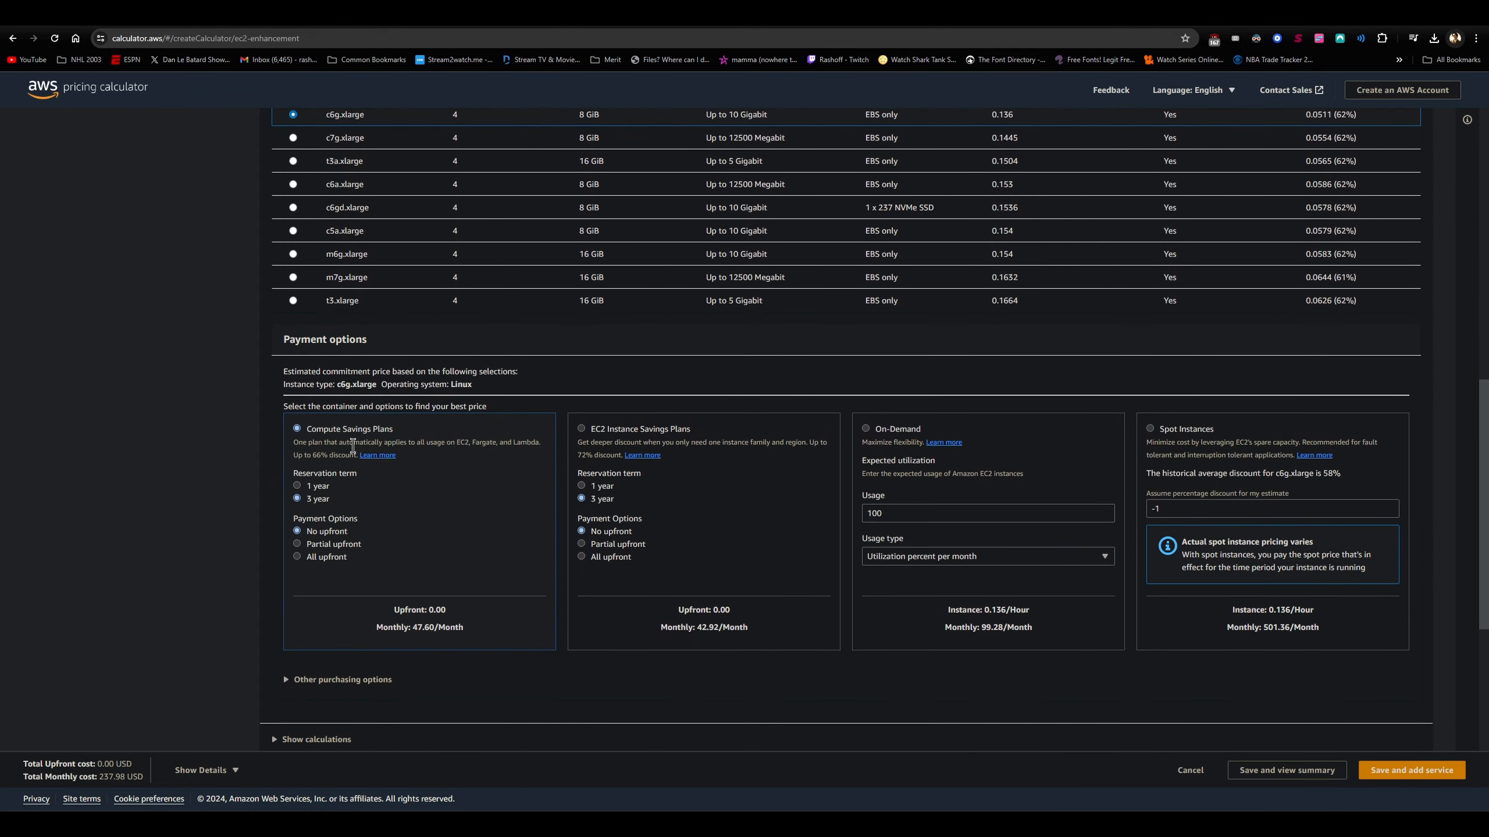
scroll(372, 486, down, 5)
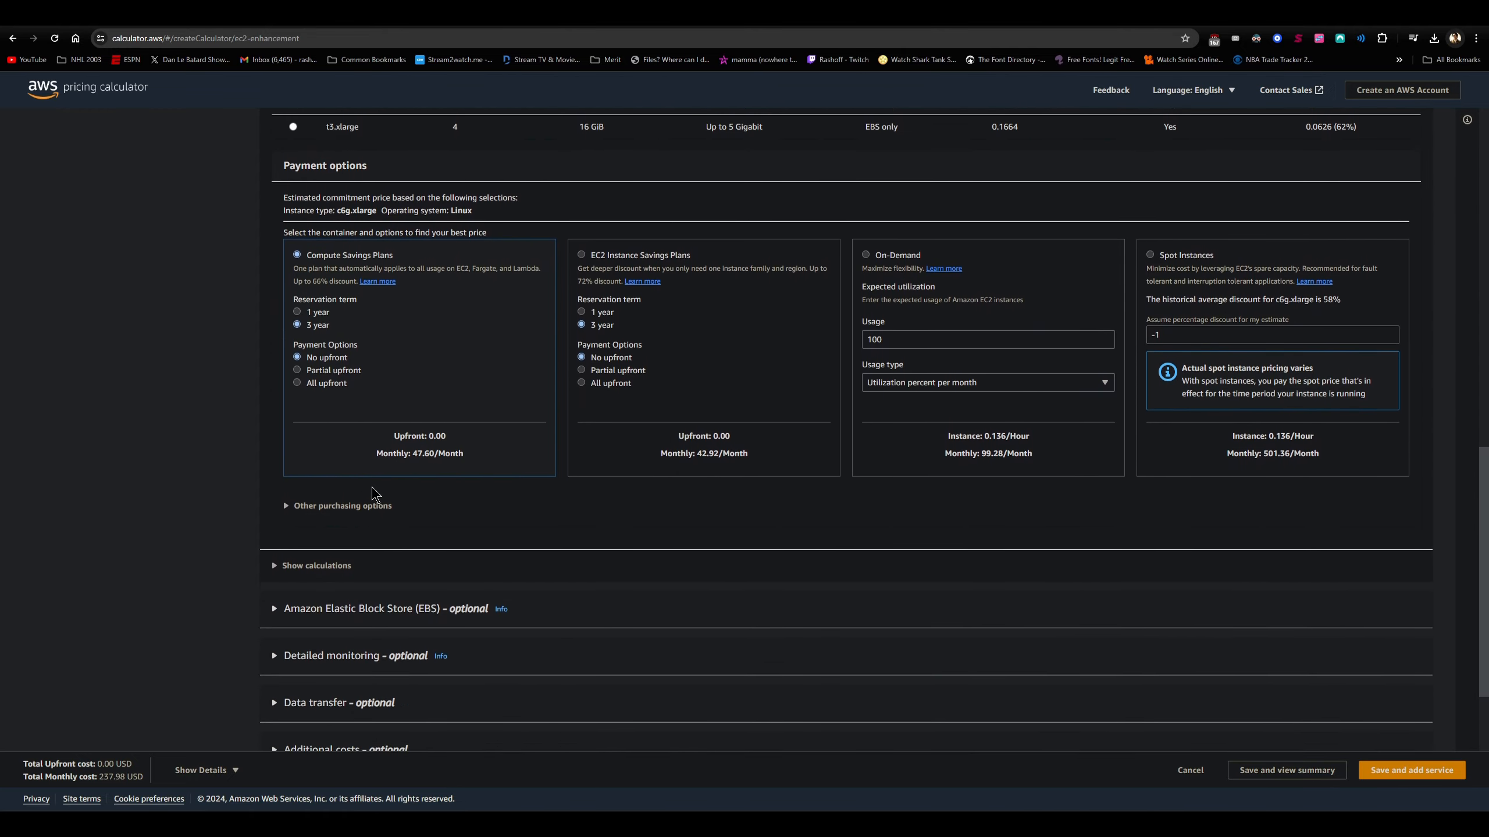
click(368, 492)
scroll(384, 507, down, 2)
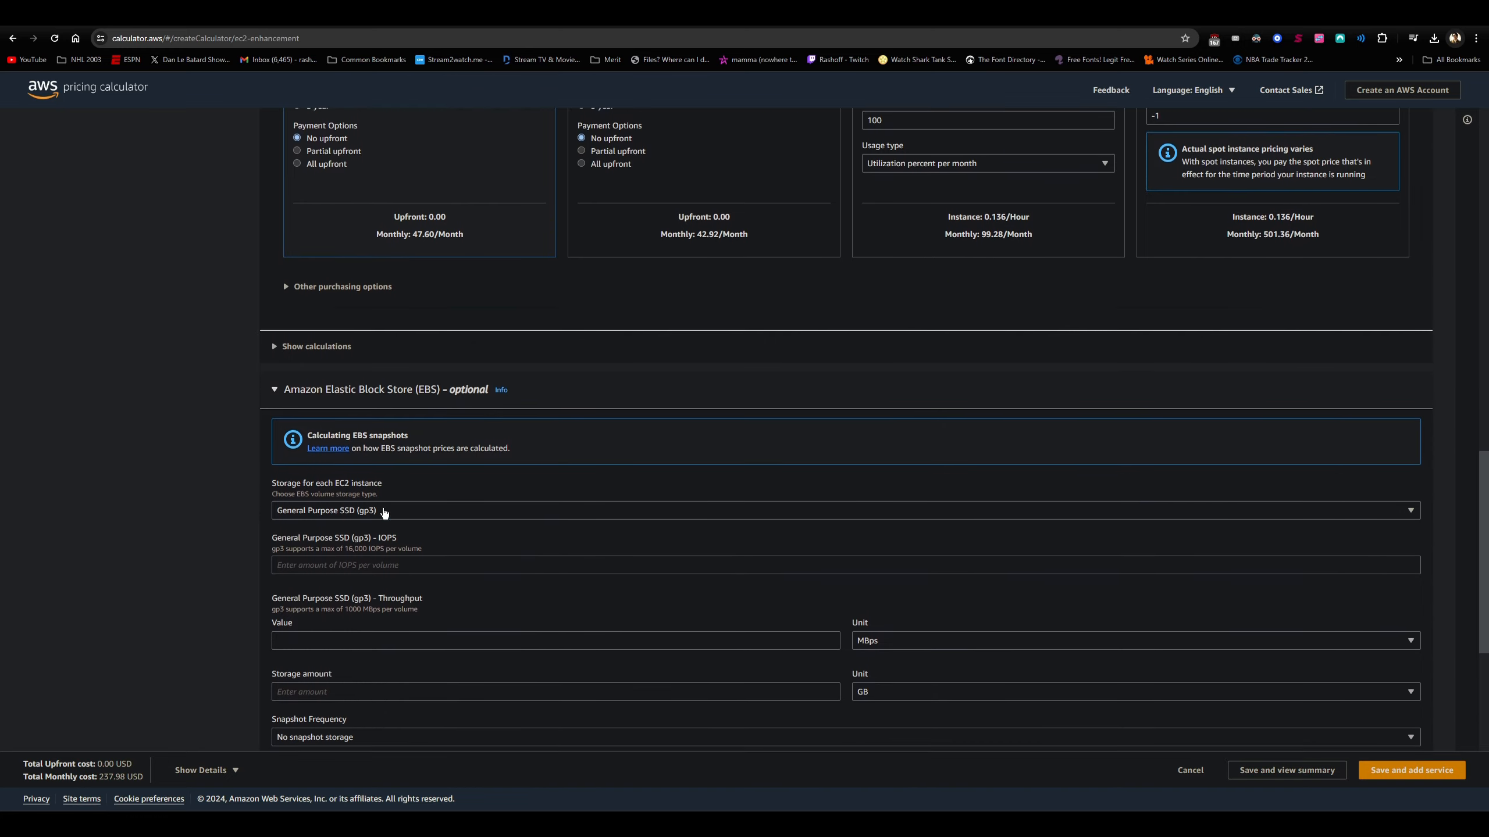
click(384, 505)
click(375, 536)
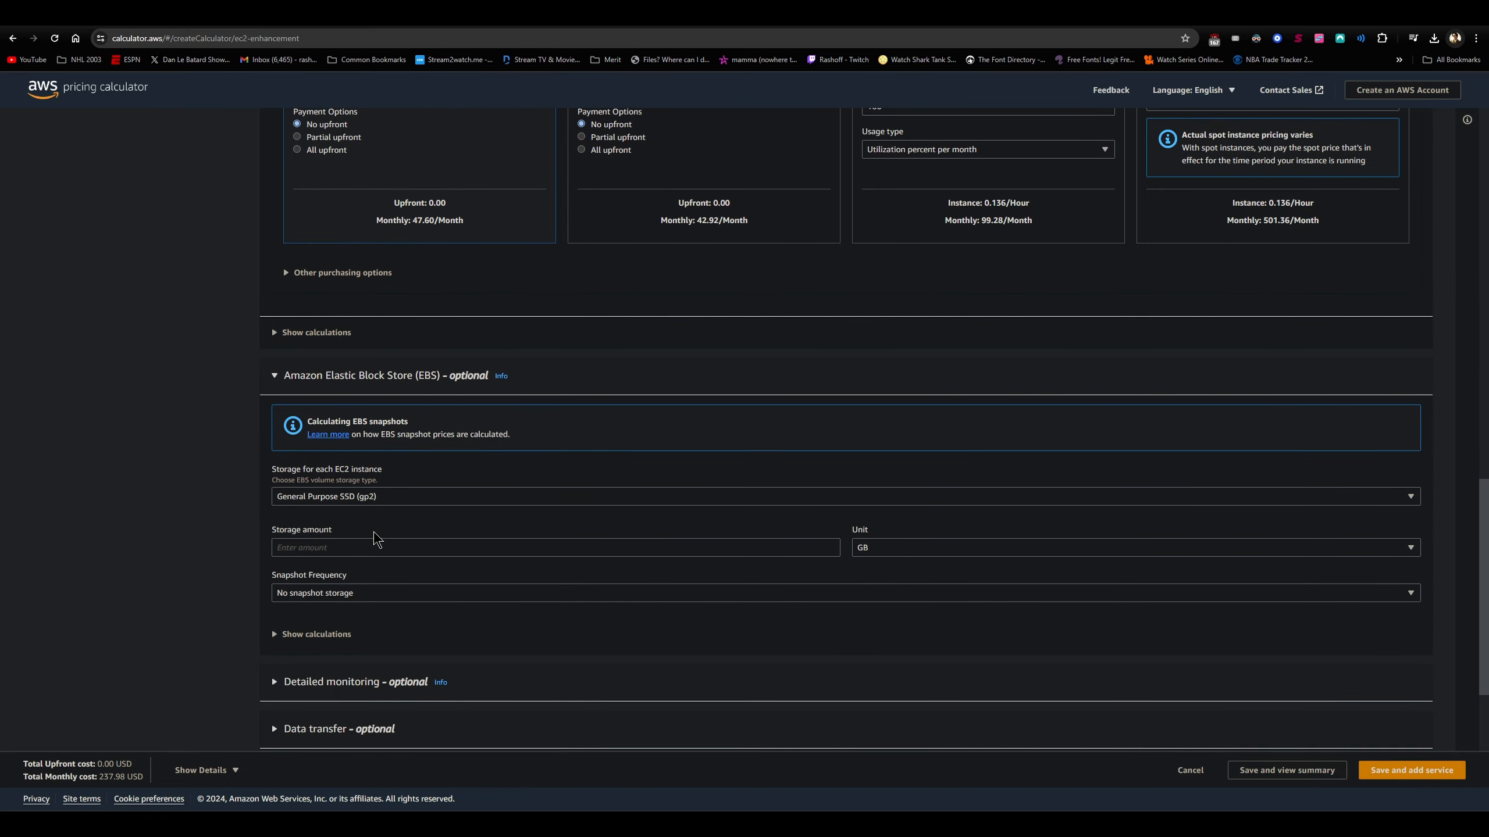
Check the diagram's block storage, set the storage amount to 300 GB per stage/dev/test instance, and save the EC2 service to the estimate.
click(1208, 822)
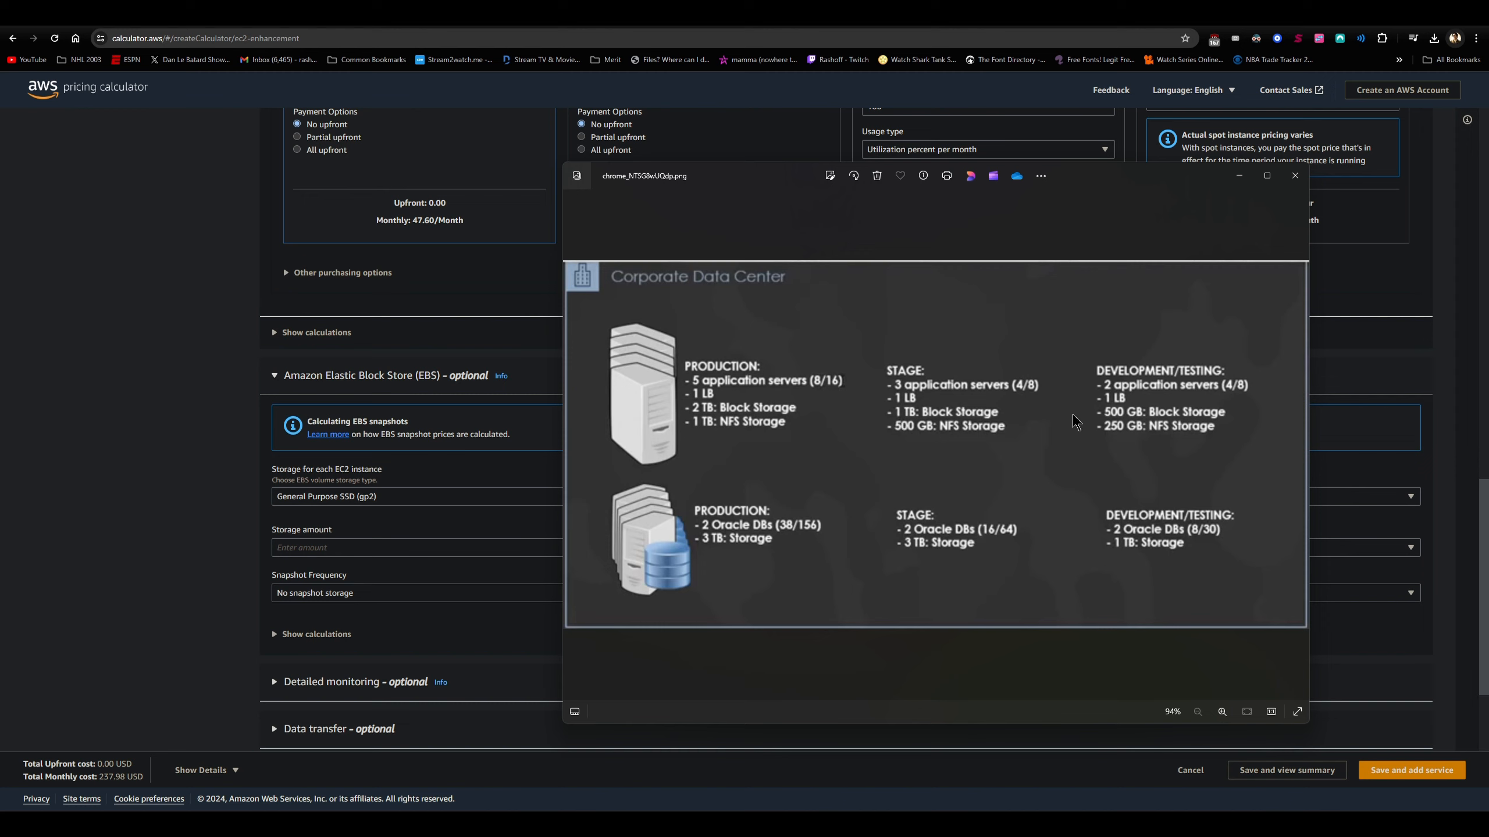
click(329, 545)
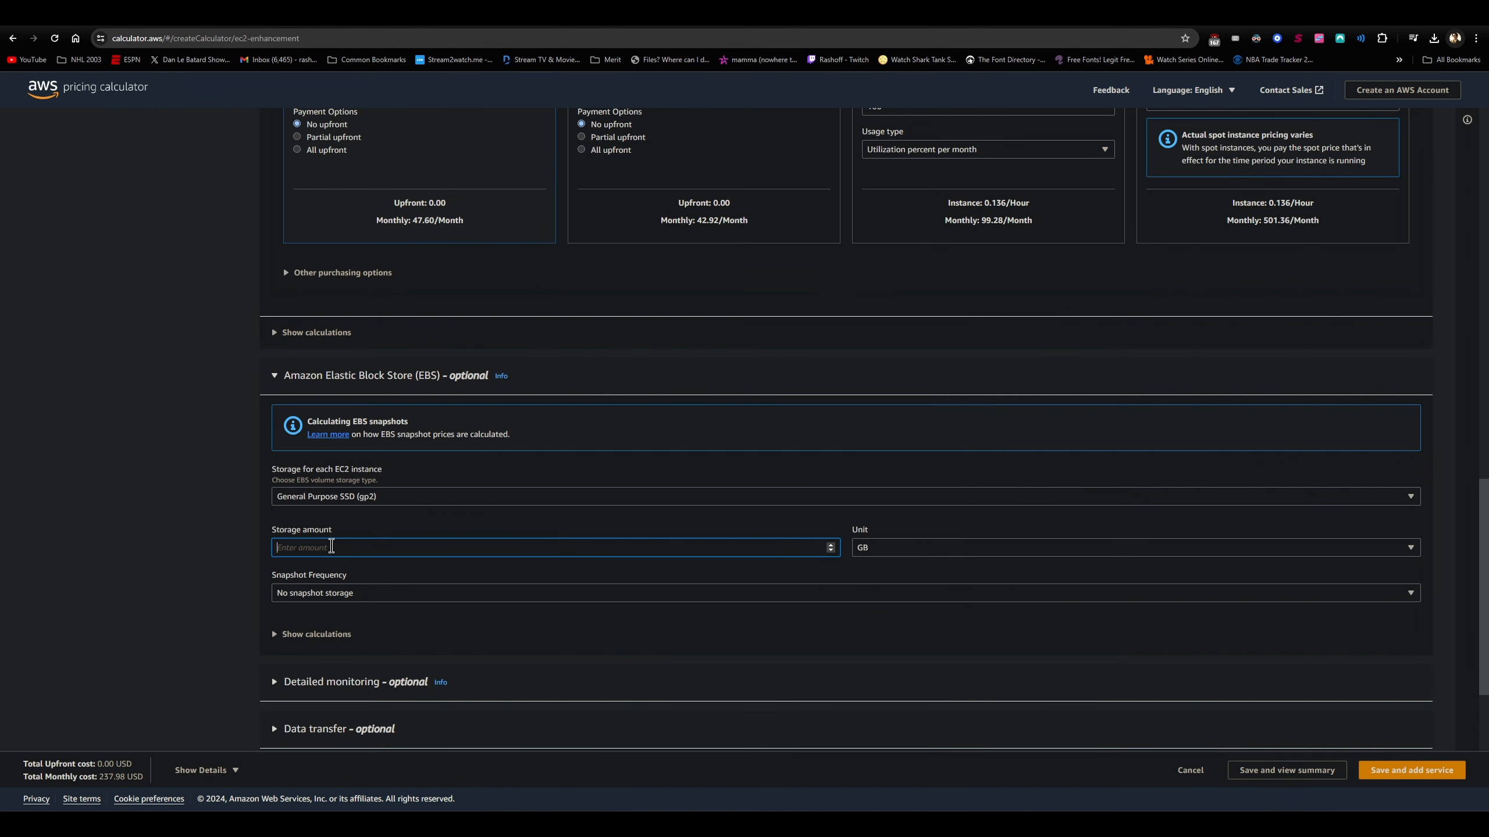
text(300)
key(alt+Tab)
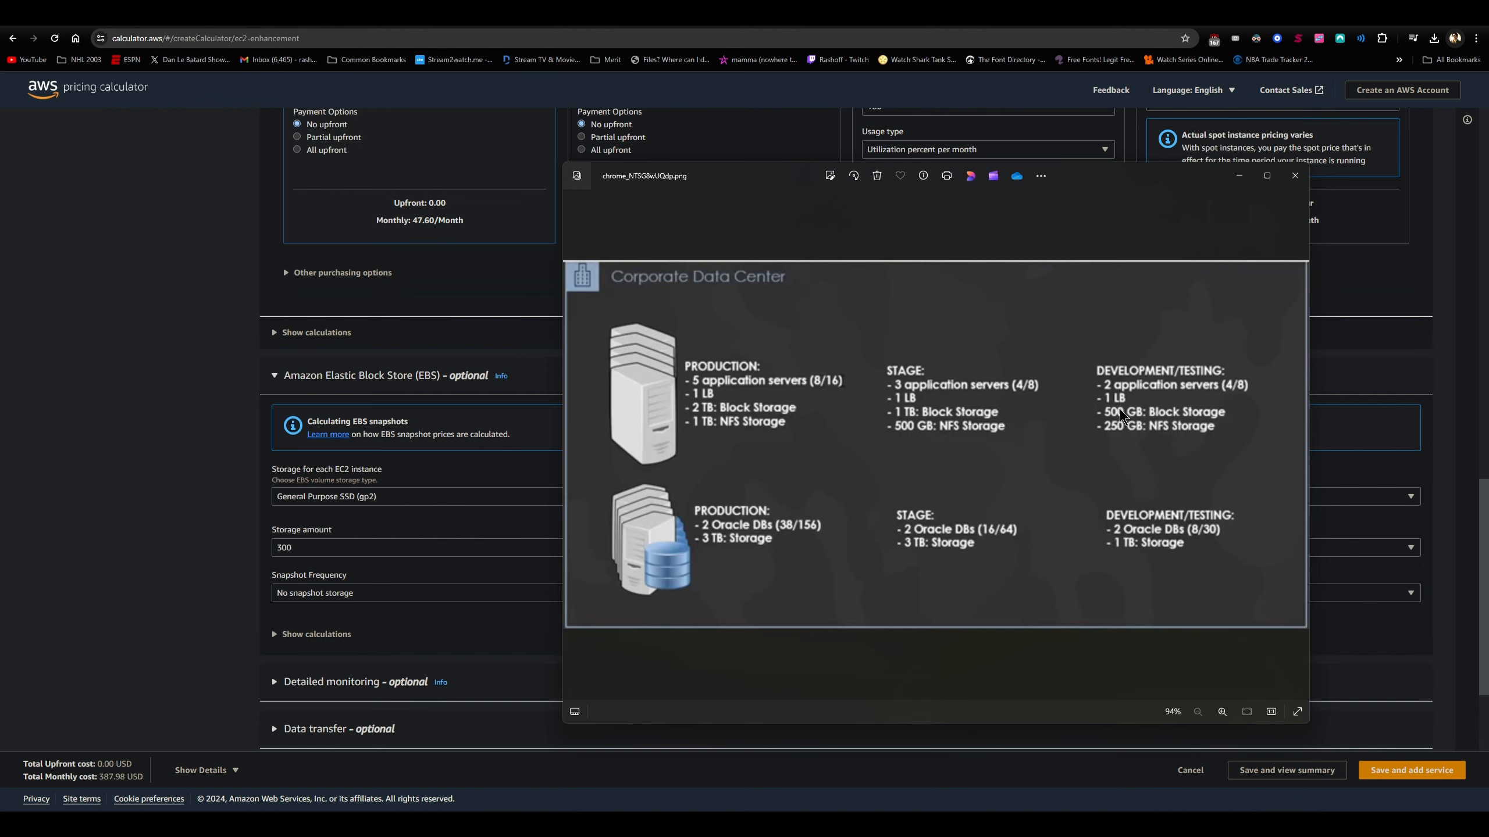
click(258, 528)
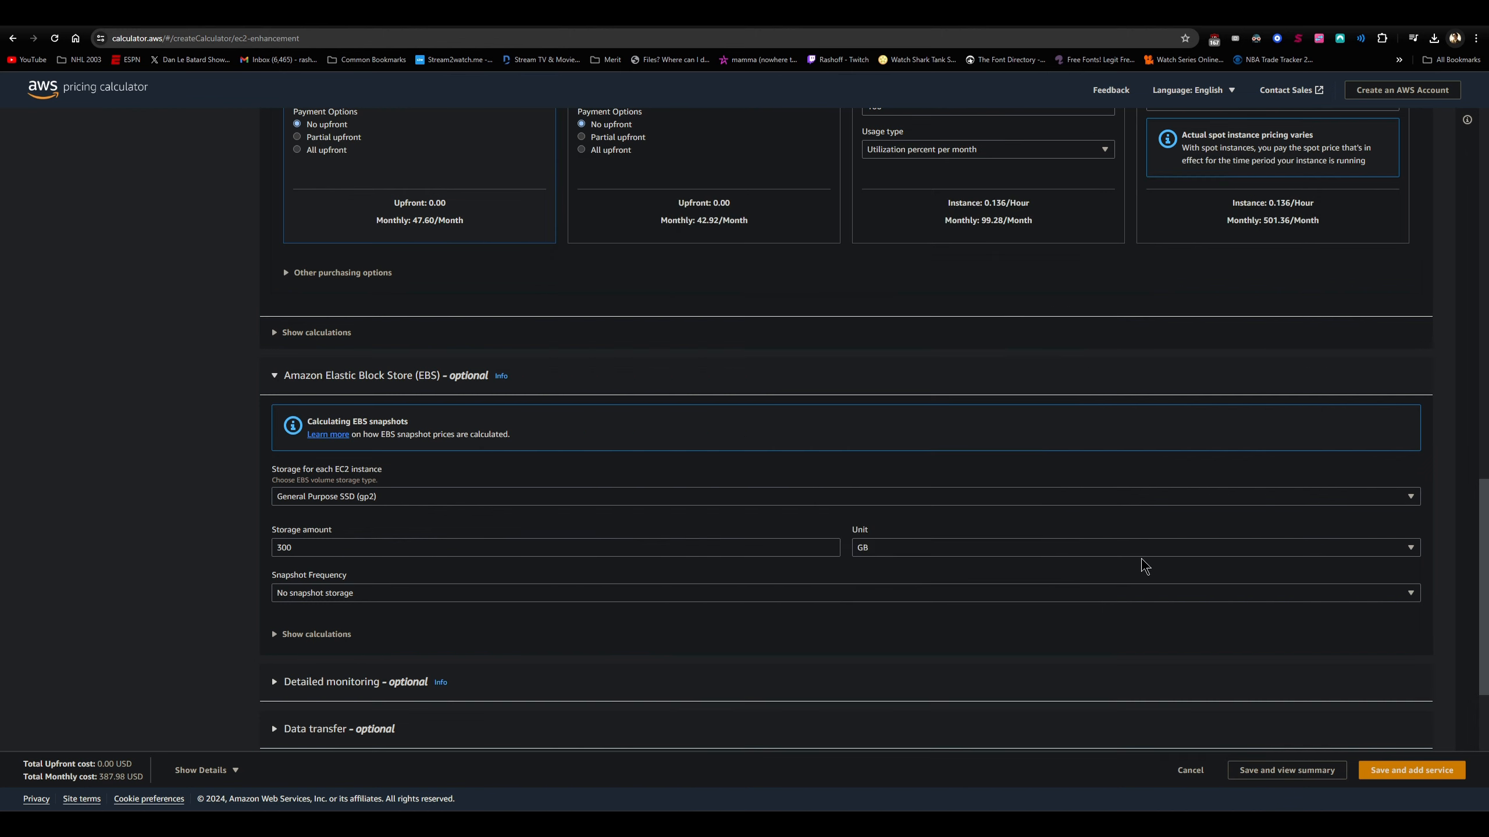
click(1430, 771)
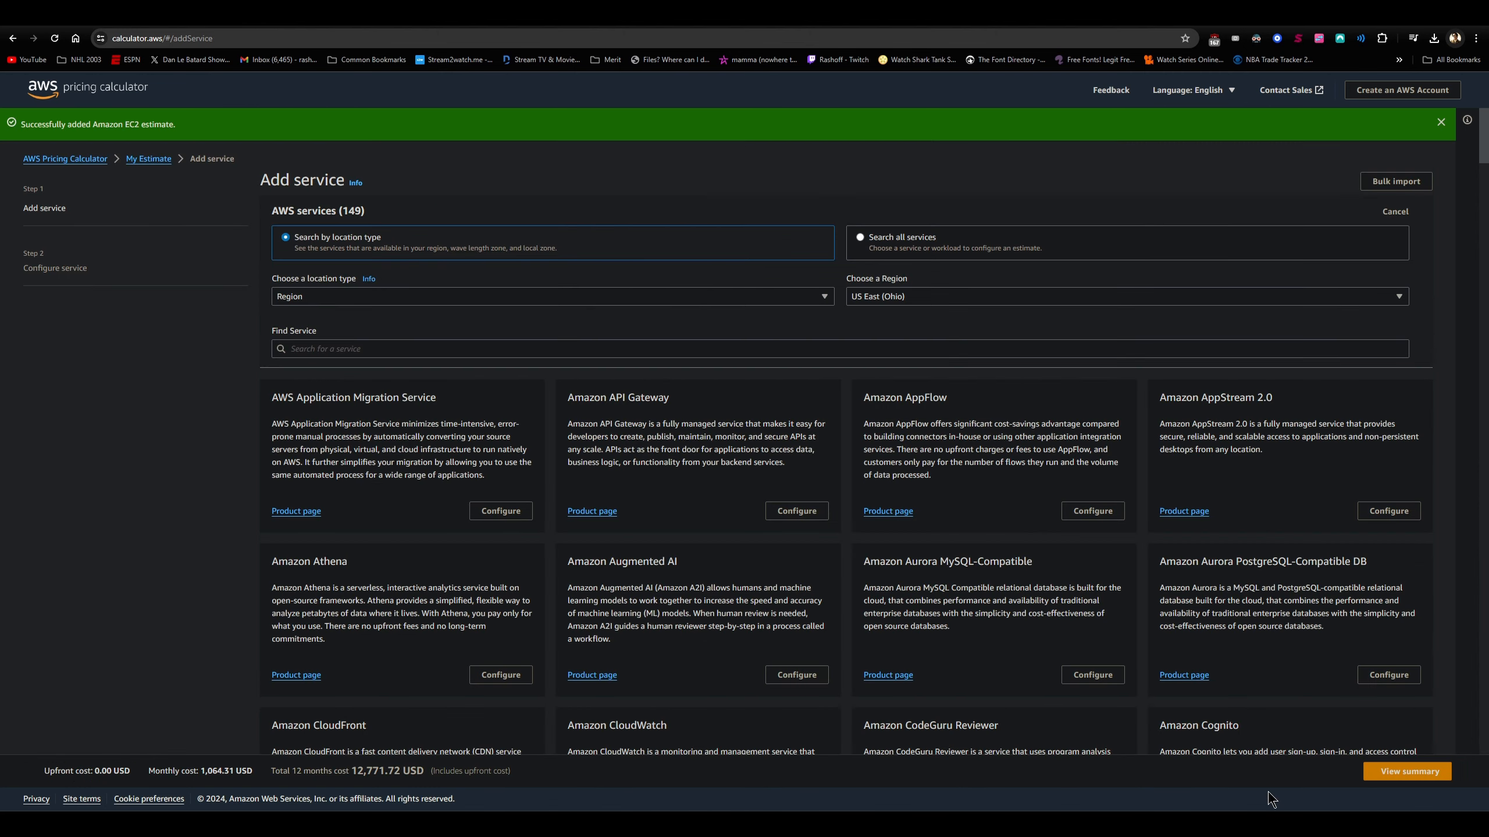
Search the services for "ELB", configure Elastic Load Balancing, and enter "ELB" as its description.
click(454, 357)
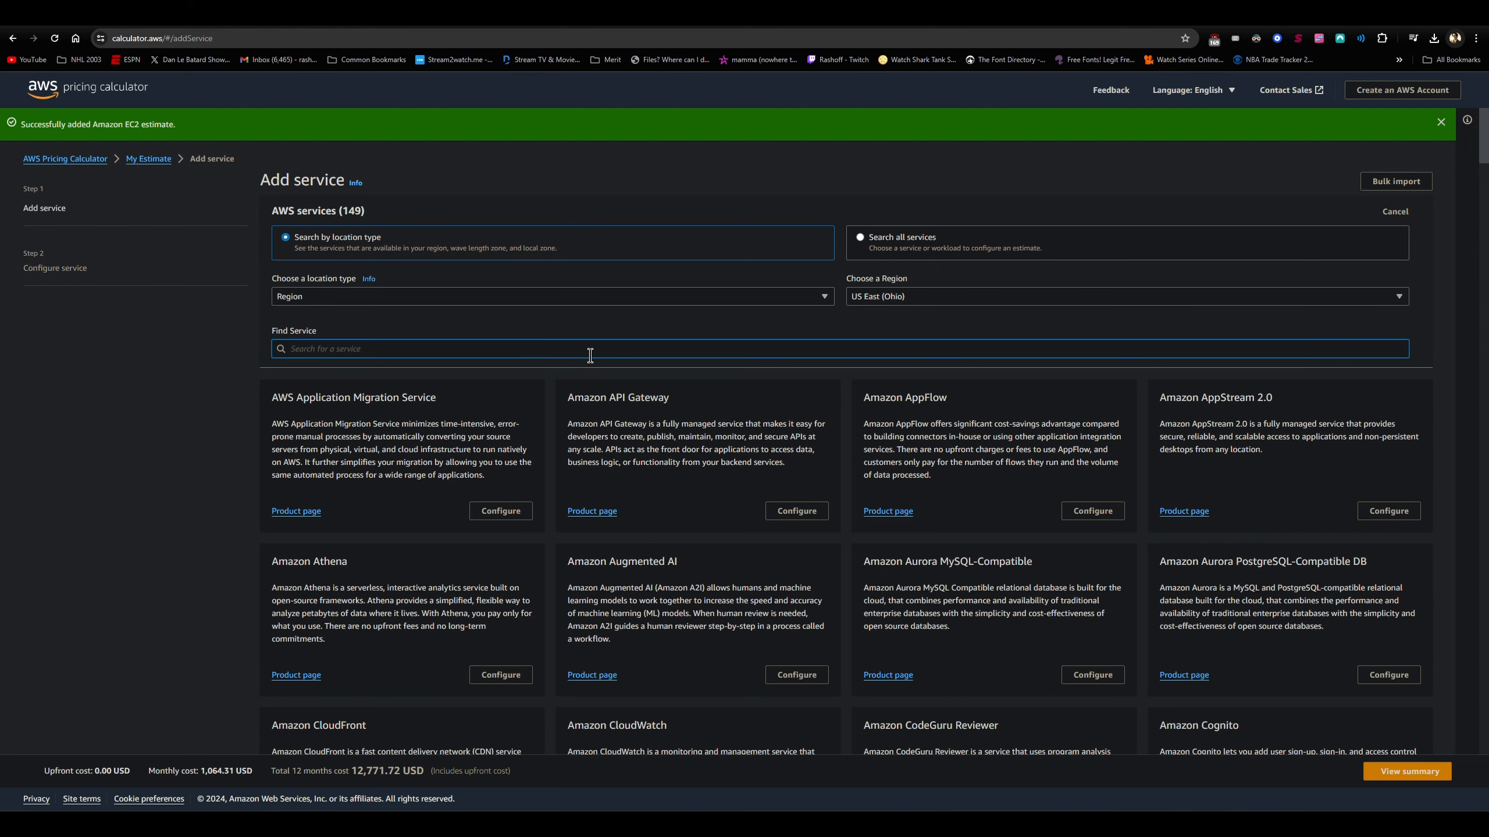
text(E)
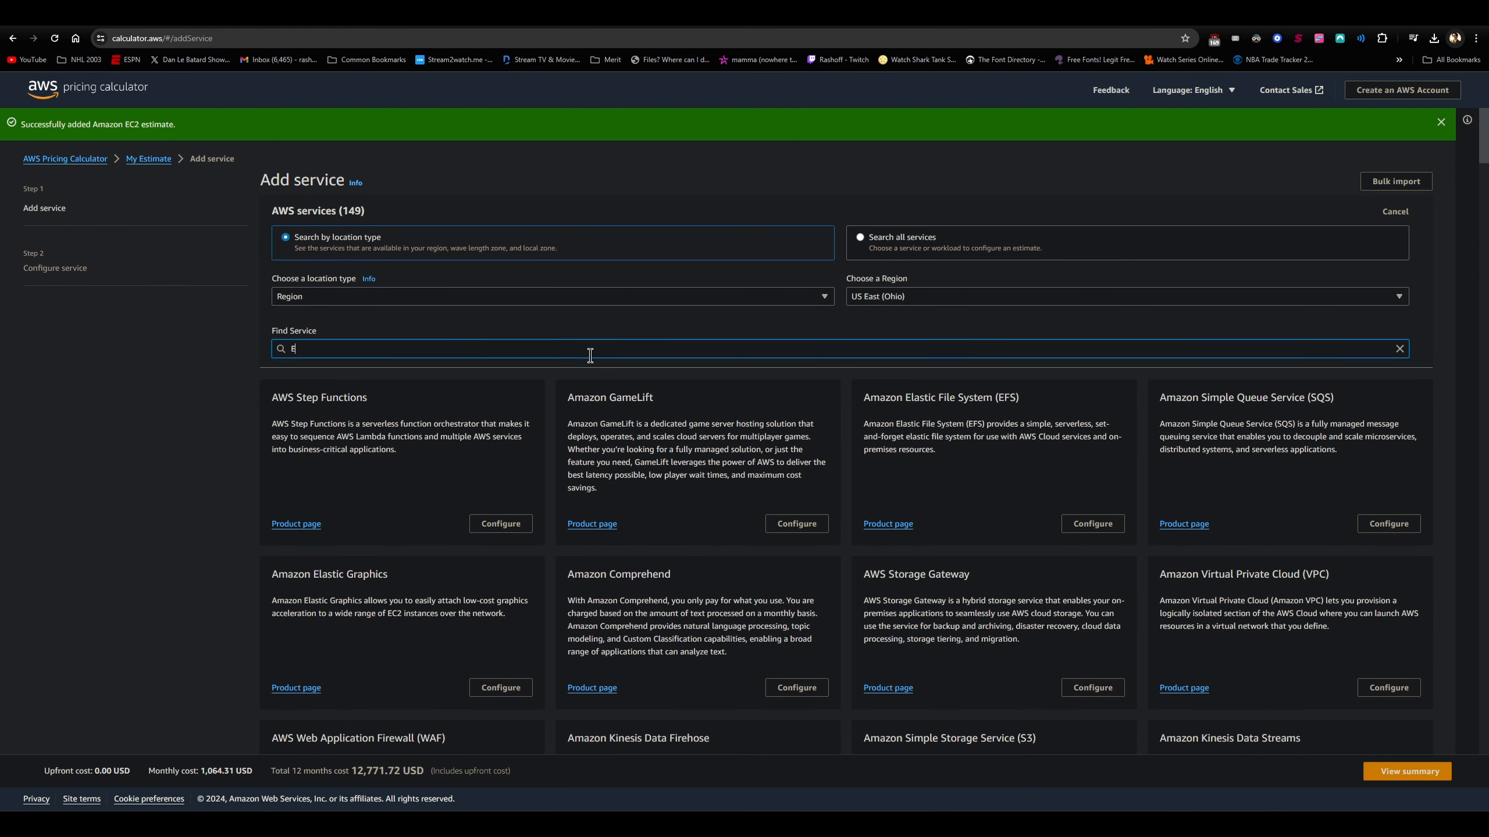
text(LB)
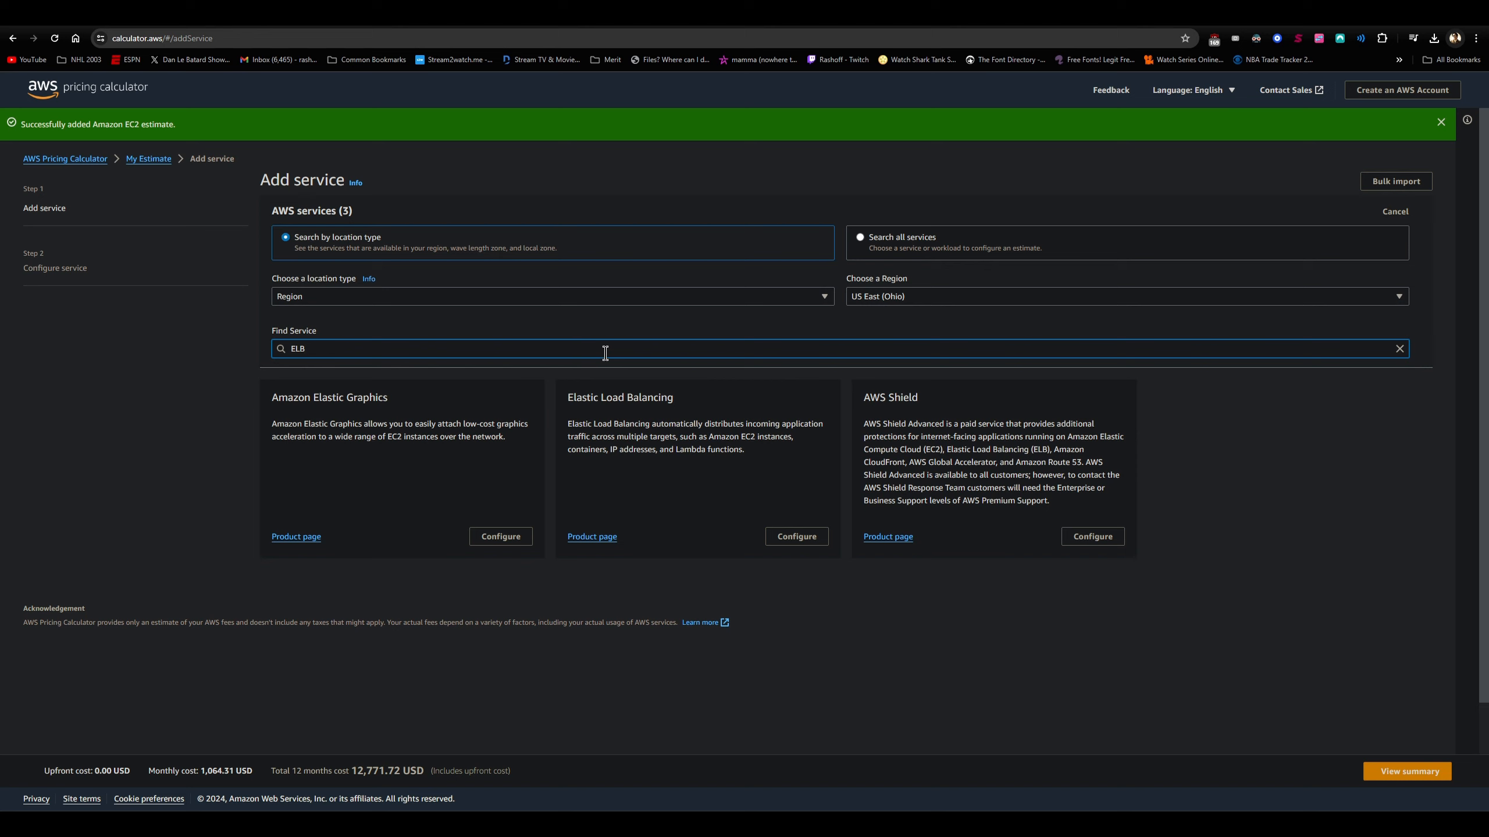
click(814, 537)
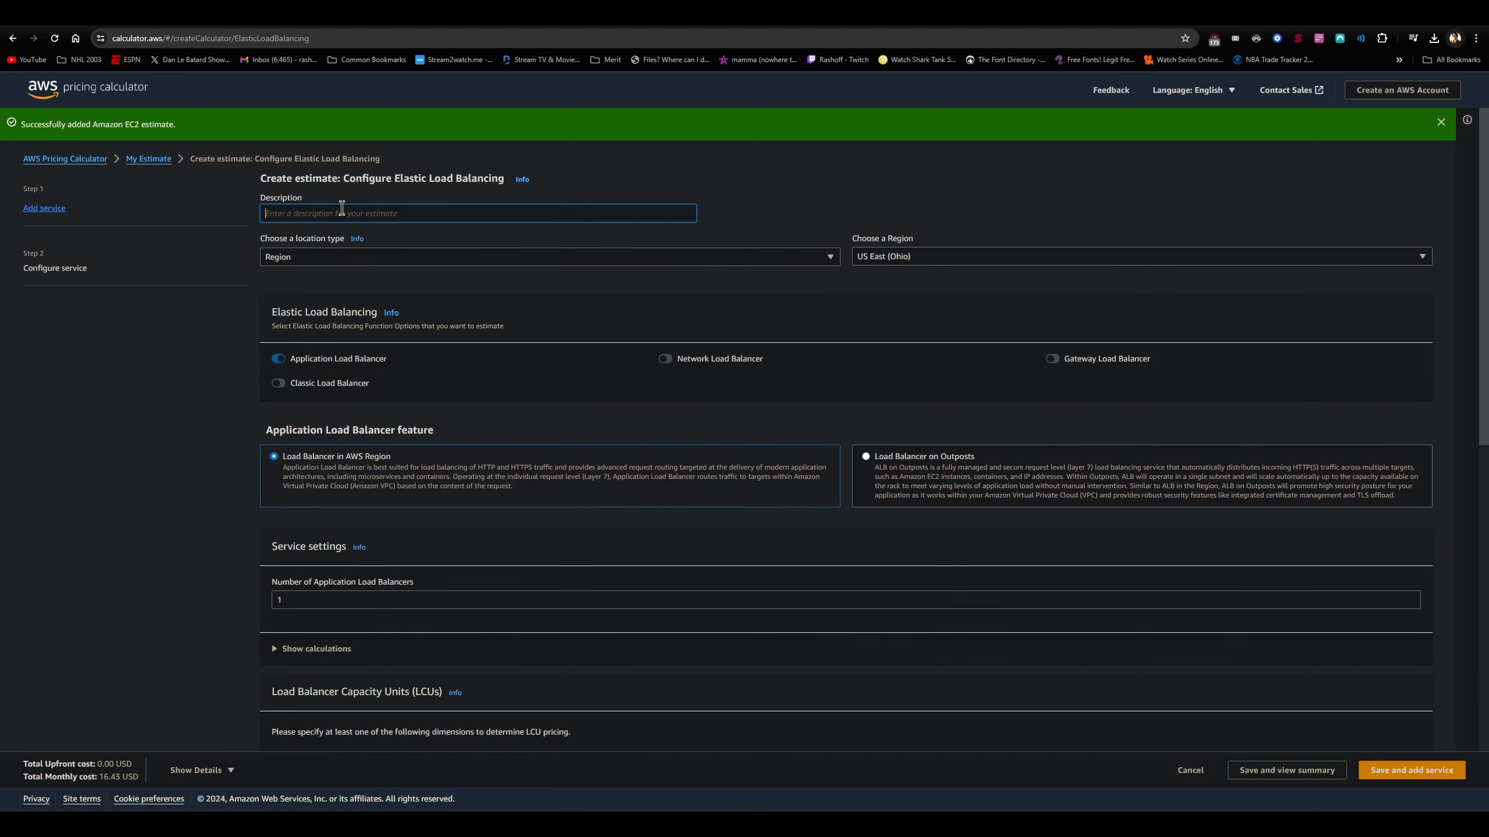
text(ELB)
click(923, 192)
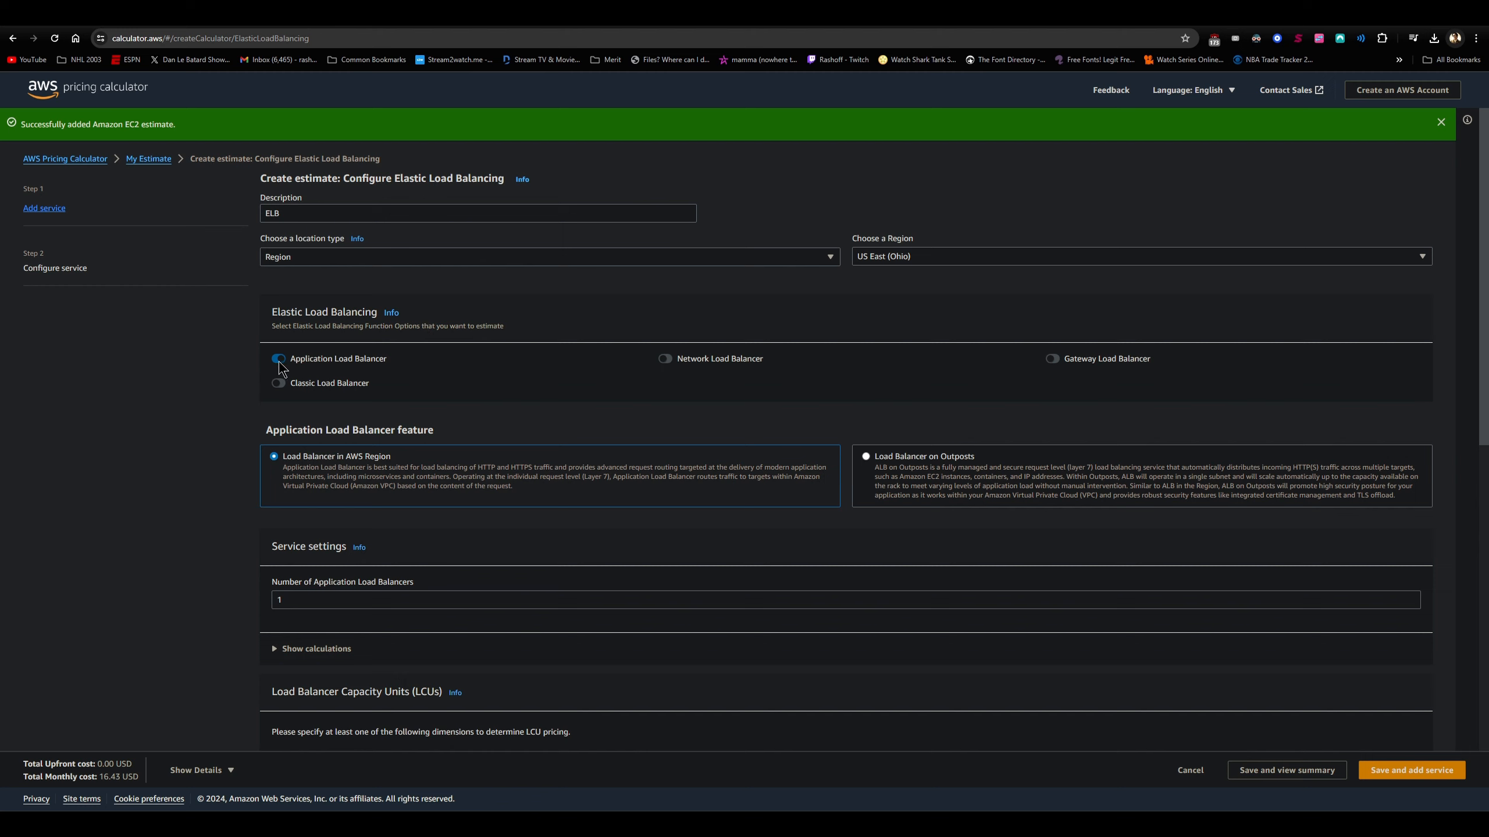
Set the number of Application Load Balancers to 3, one for each environment in the data center diagram.
scroll(347, 369, down, 2)
click(302, 483)
drag(303, 484, 225, 501)
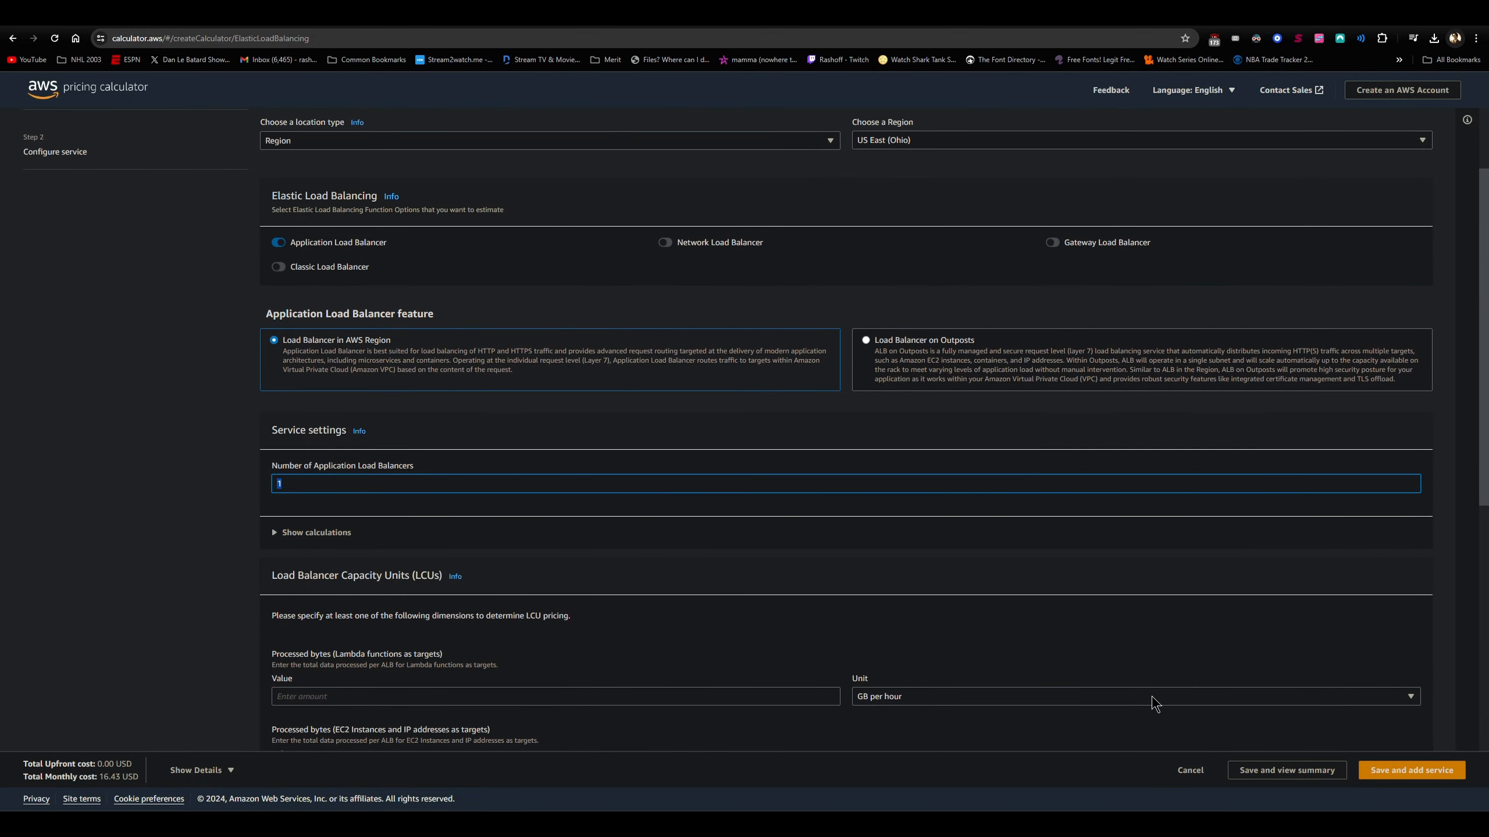
click(1158, 824)
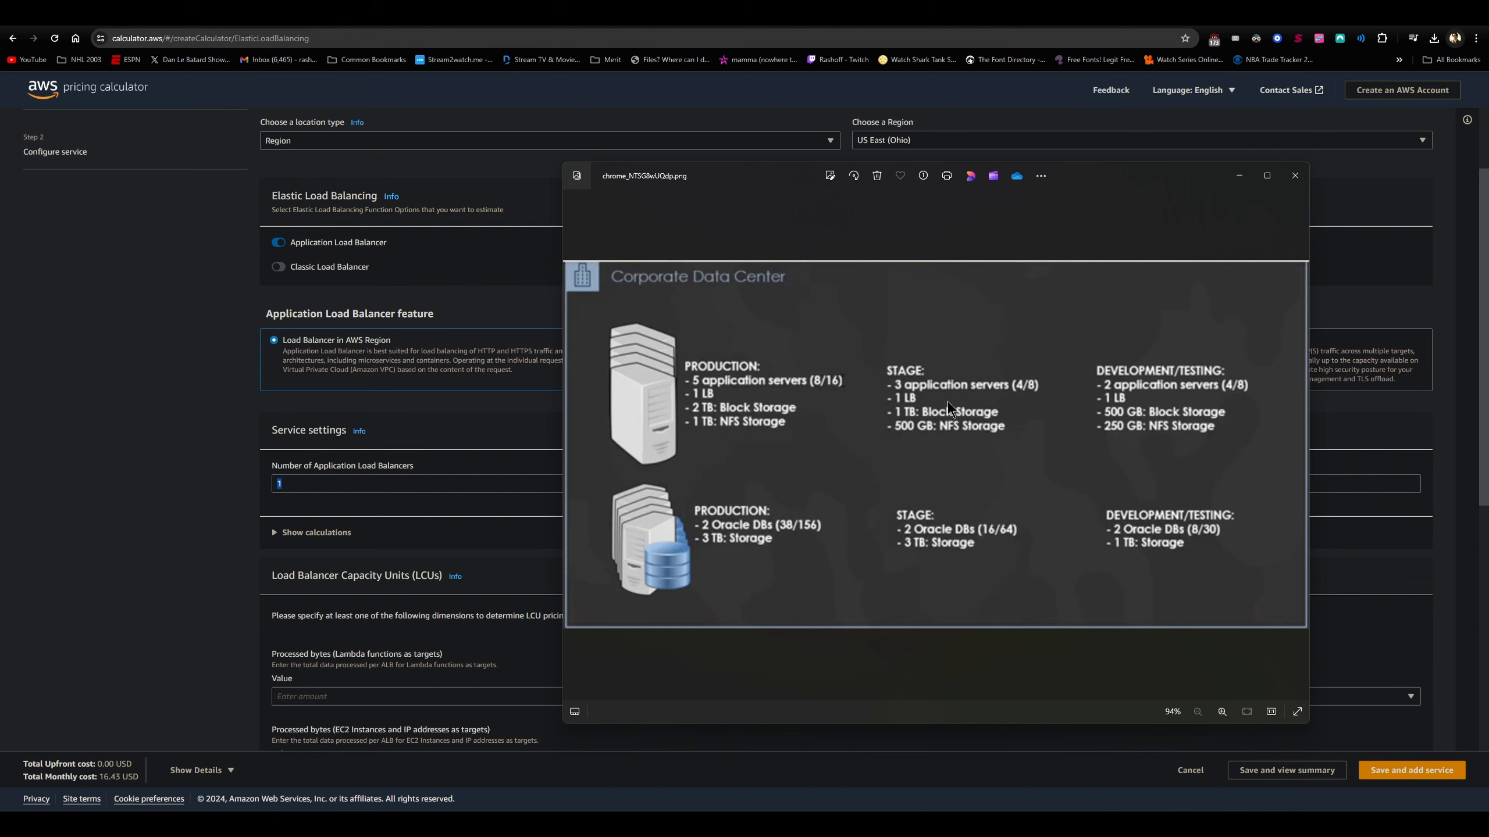
click(321, 483)
drag(311, 485, 209, 479)
text(3)
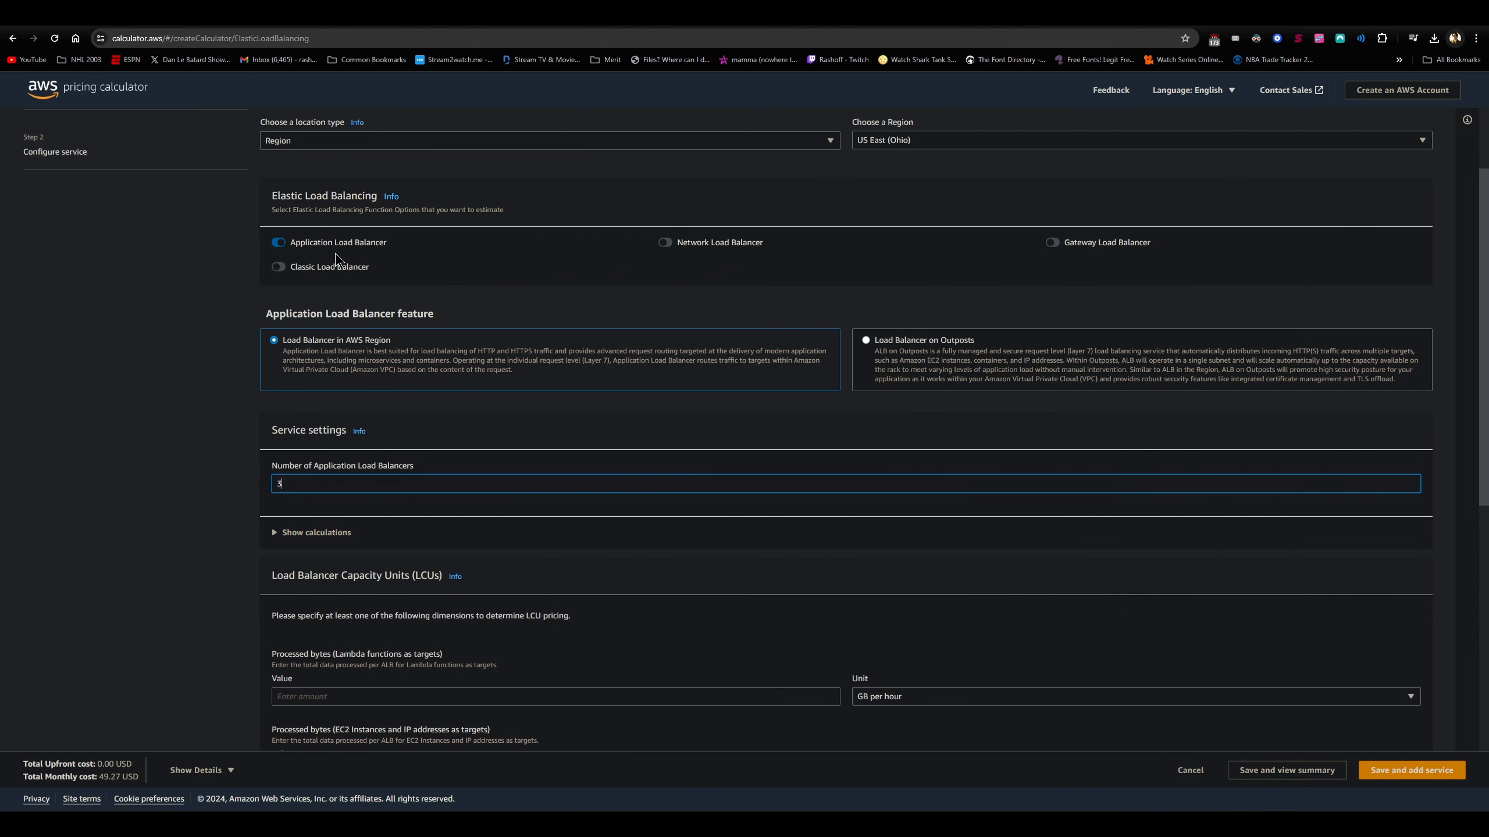
Set the load balancers' processed bytes for EC2 instances and IP addresses to 2 GB per hour.
scroll(378, 392, down, 5)
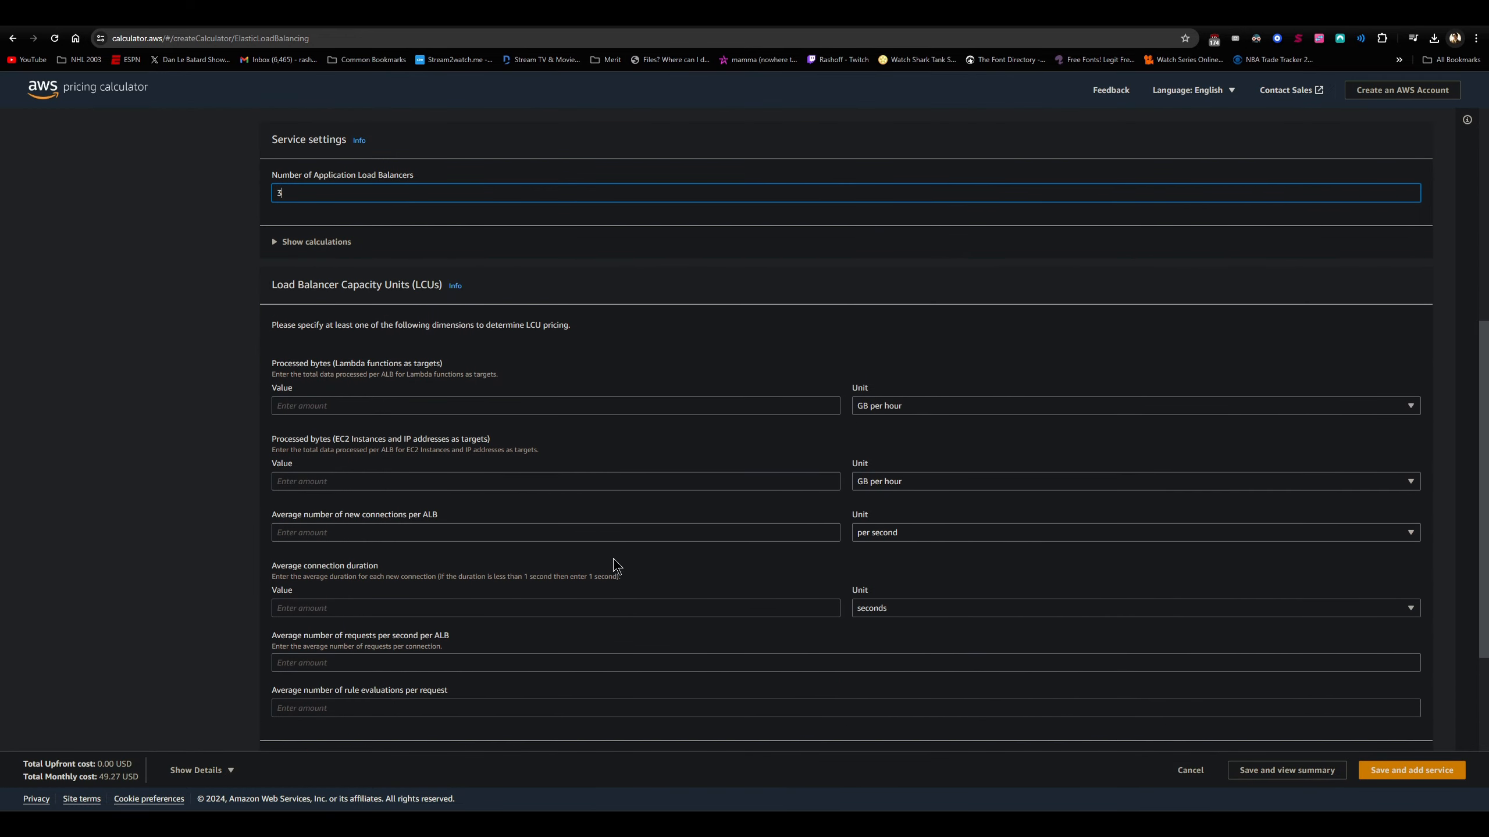
click(357, 481)
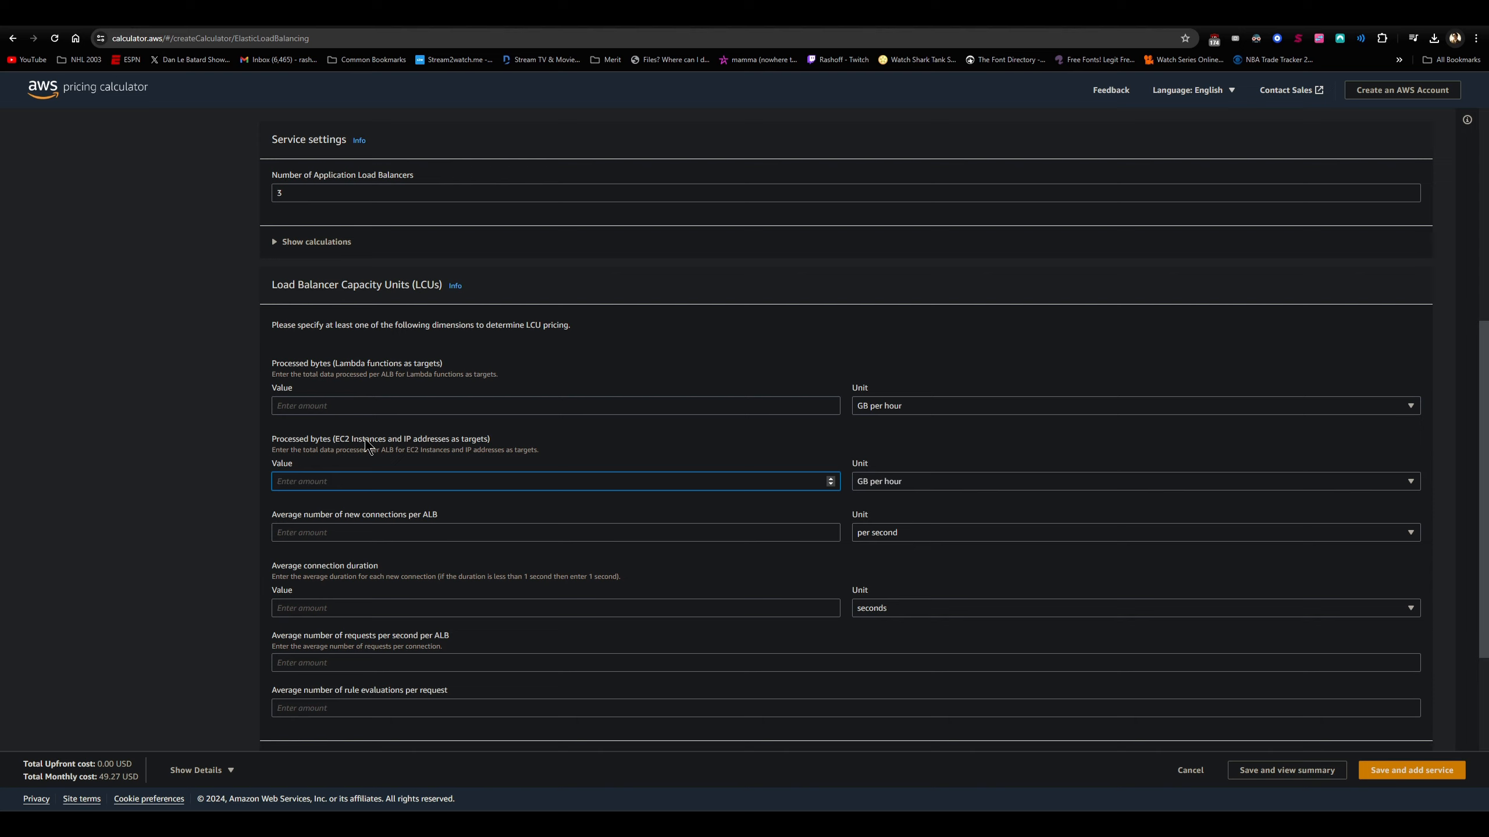
text(2)
Set average requests per second per ALB and rule evaluations per request to 100 each, and save the load balancing service to the estimate.
scroll(442, 445, down, 2)
click(446, 545)
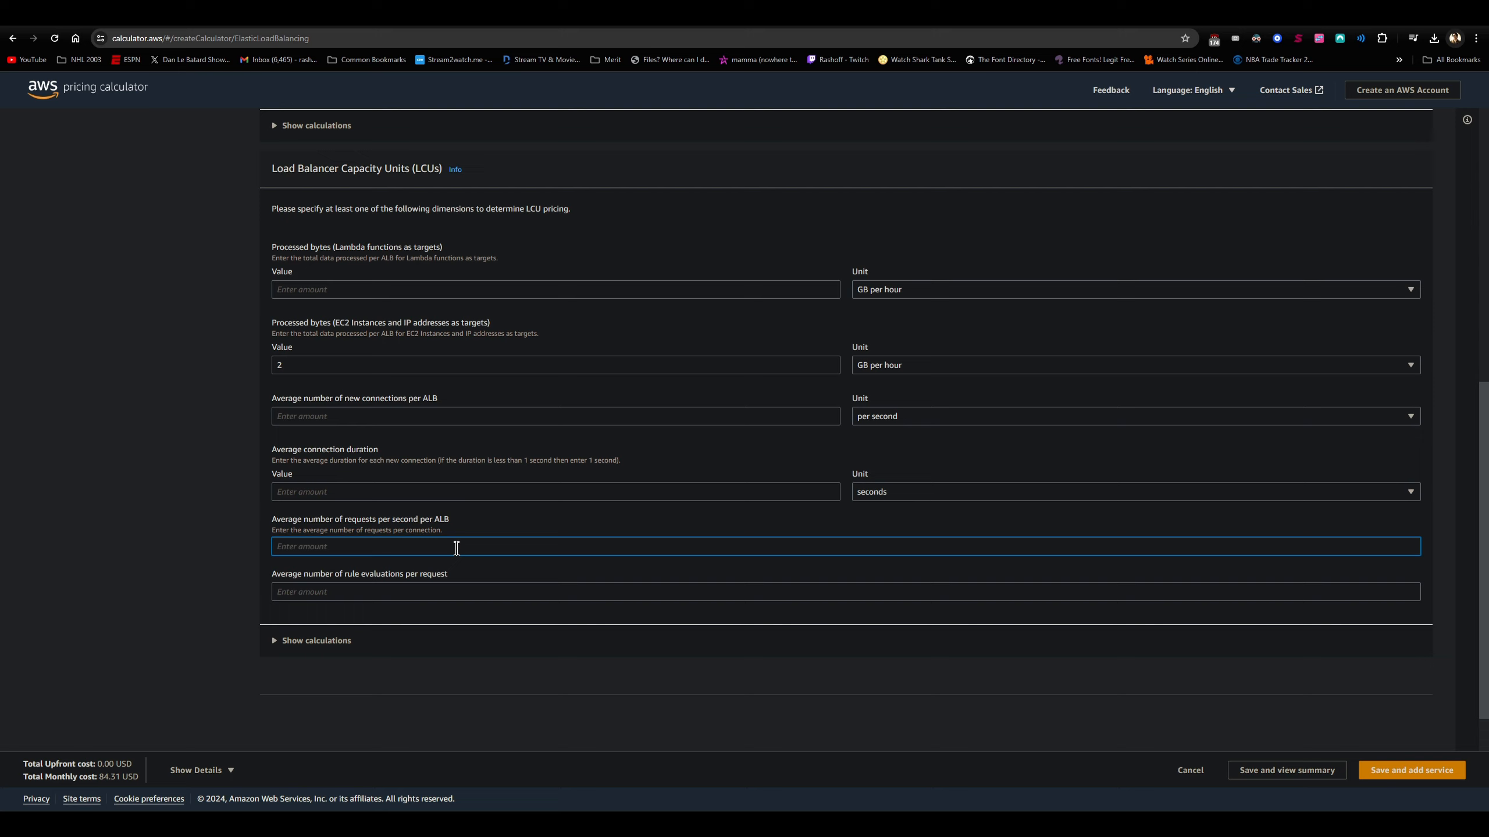
text(100)
click(479, 588)
text(100)
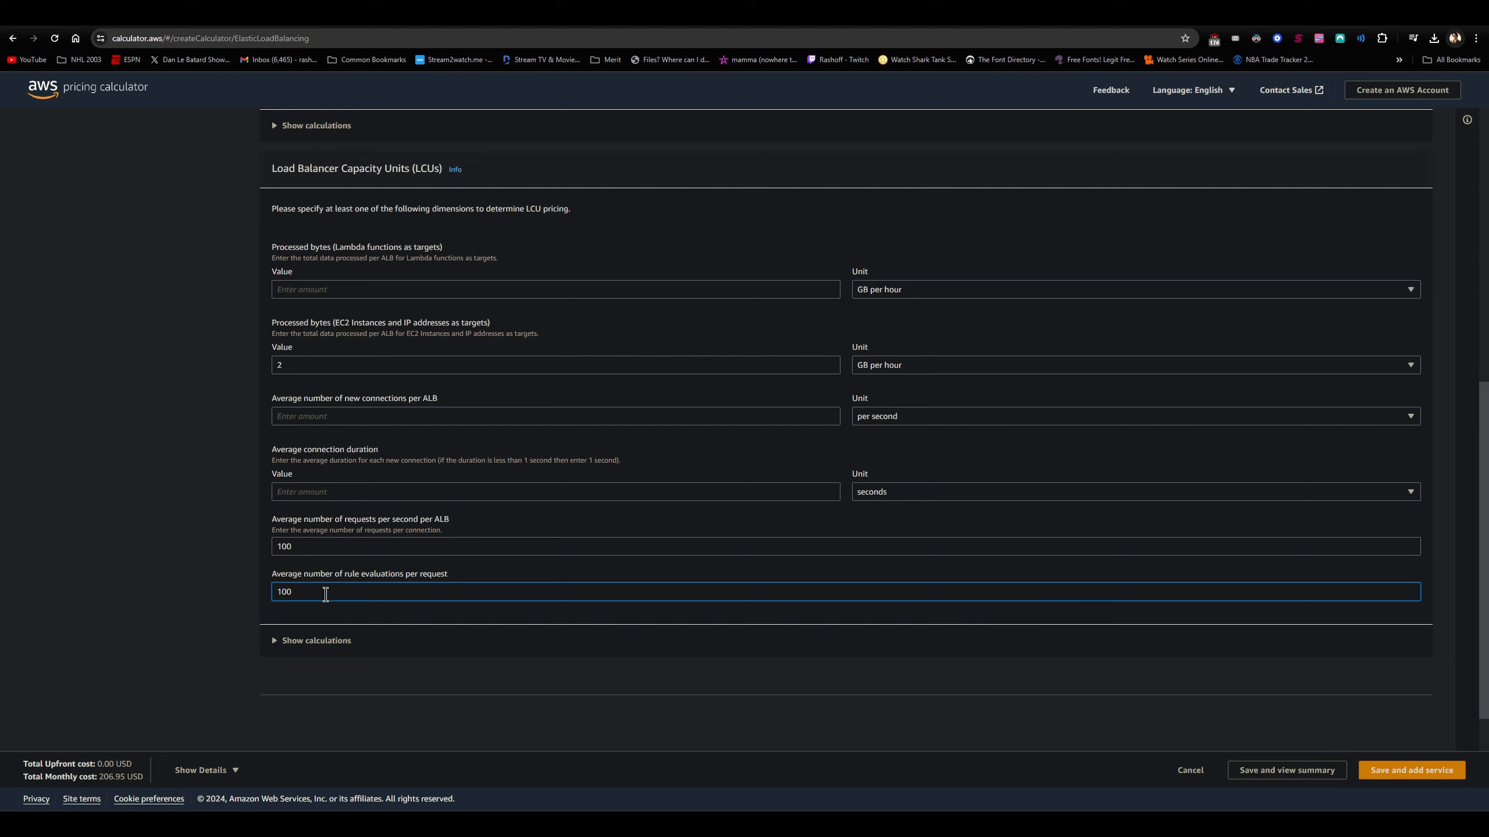
drag(325, 593, 218, 582)
key(BackSpace)
text(100)
click(199, 572)
click(1419, 770)
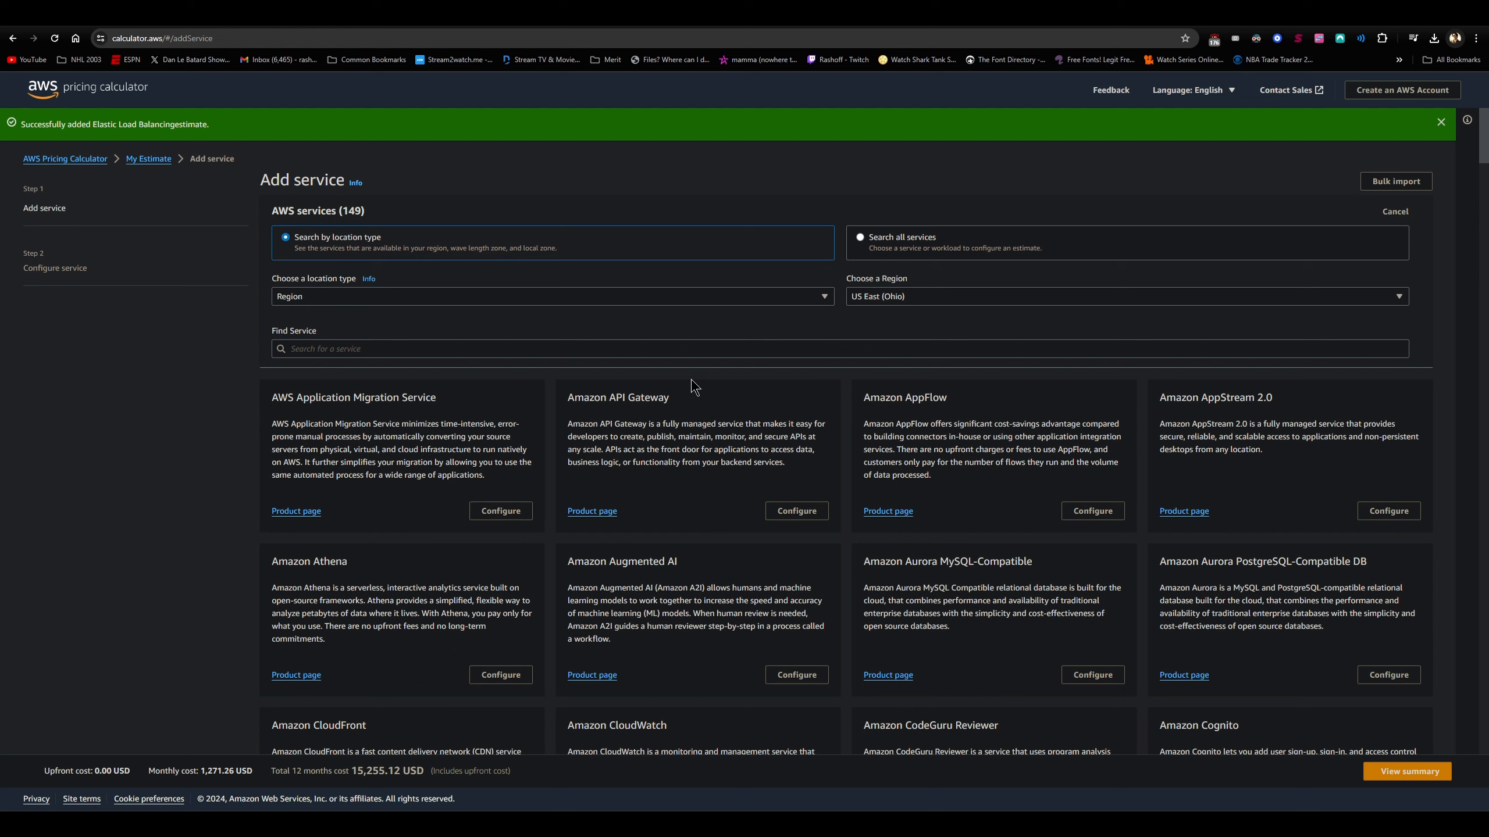
Search the services for "EFS", configure Amazon Elastic File System, and enter "NFS" as its description.
click(366, 344)
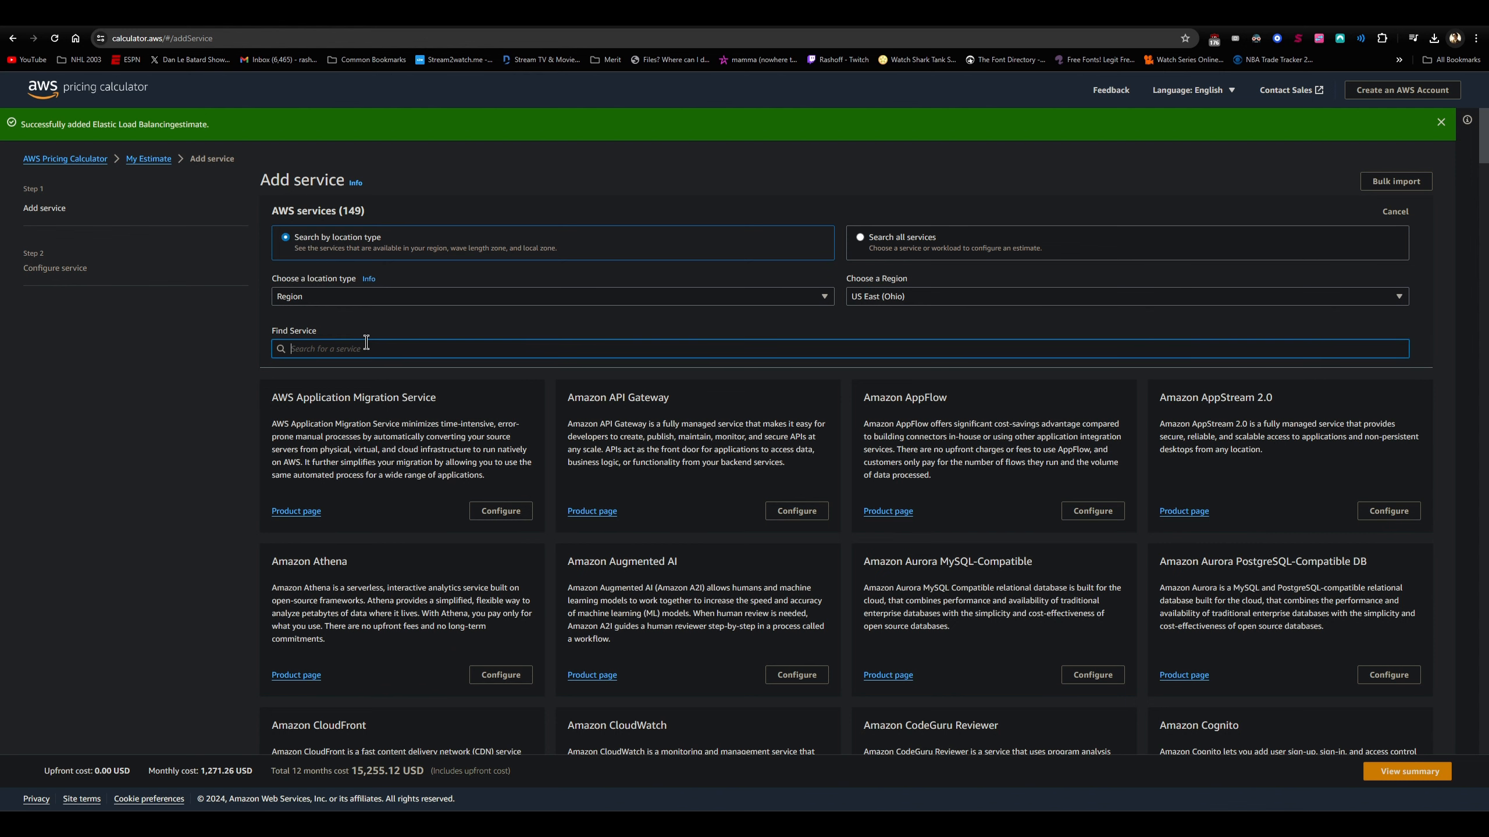
text(EFS)
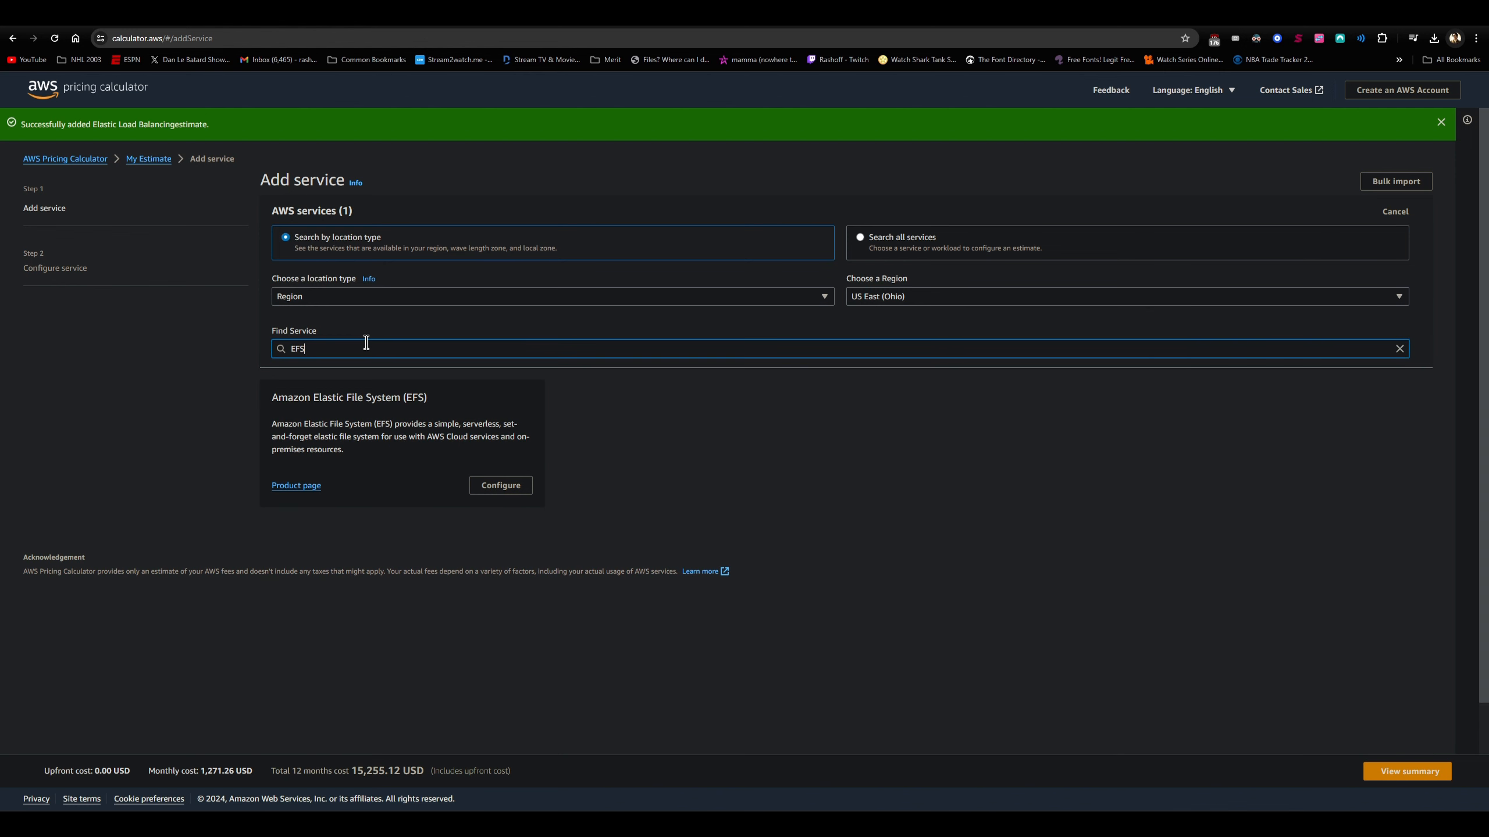
click(510, 487)
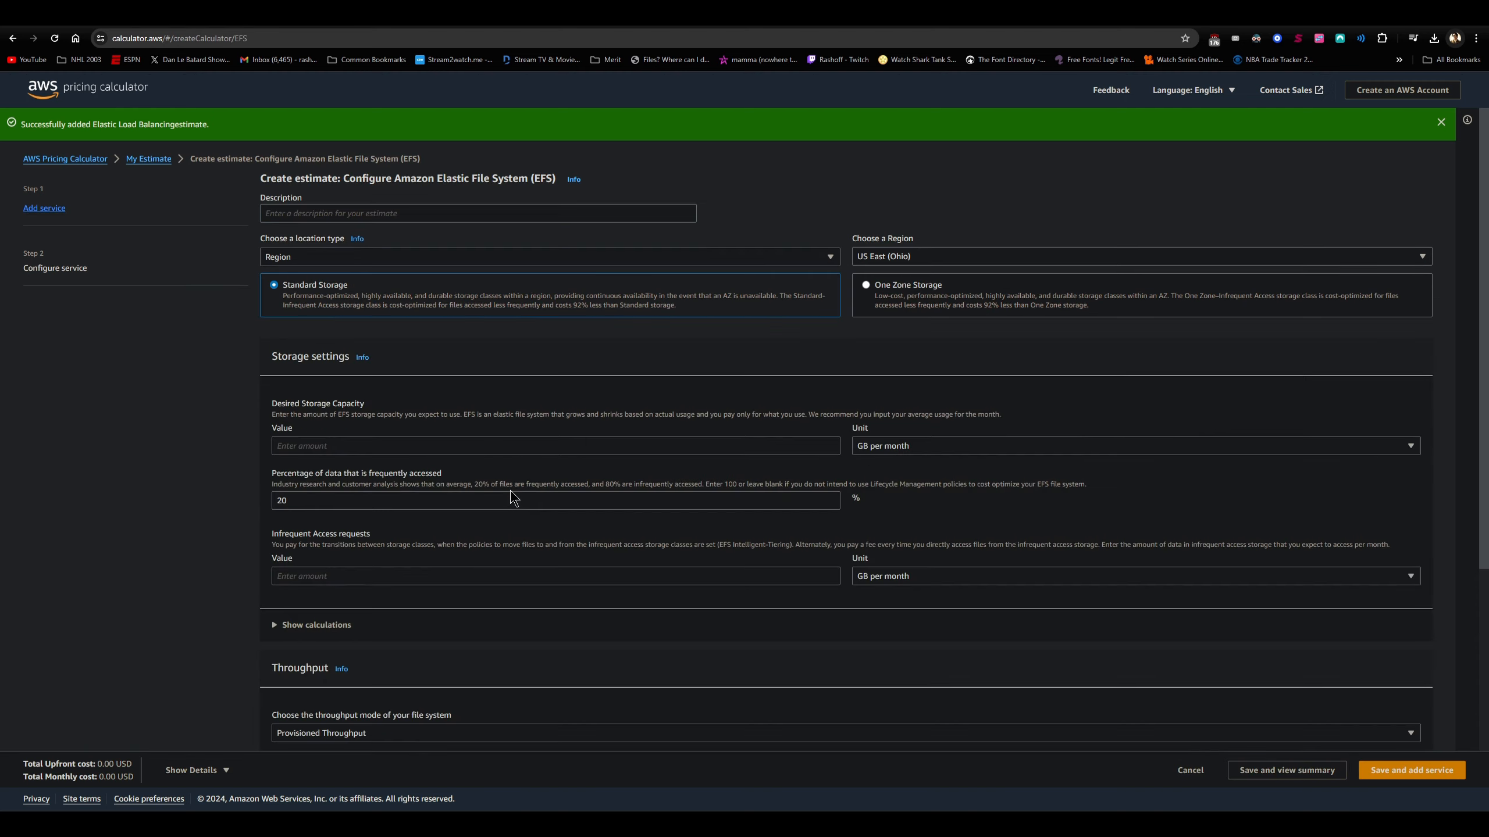
click(367, 216)
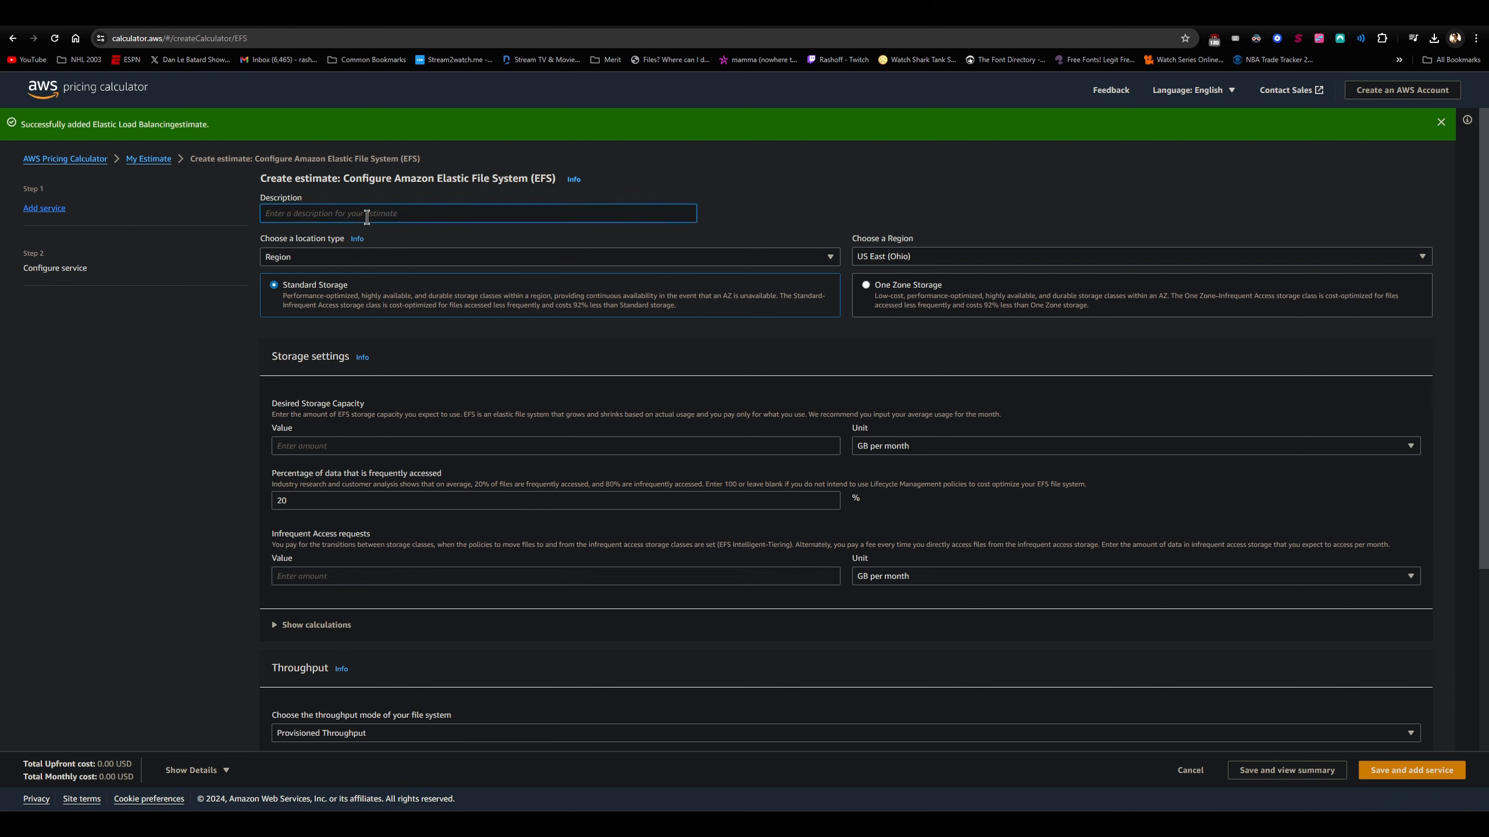
text(EFS)
key(ctrl+a)
text(NFS)
Set the desired EFS capacity to 1750 GB per month, covering the diagram's NFS storage, and save the service to the estimate.
click(1231, 824)
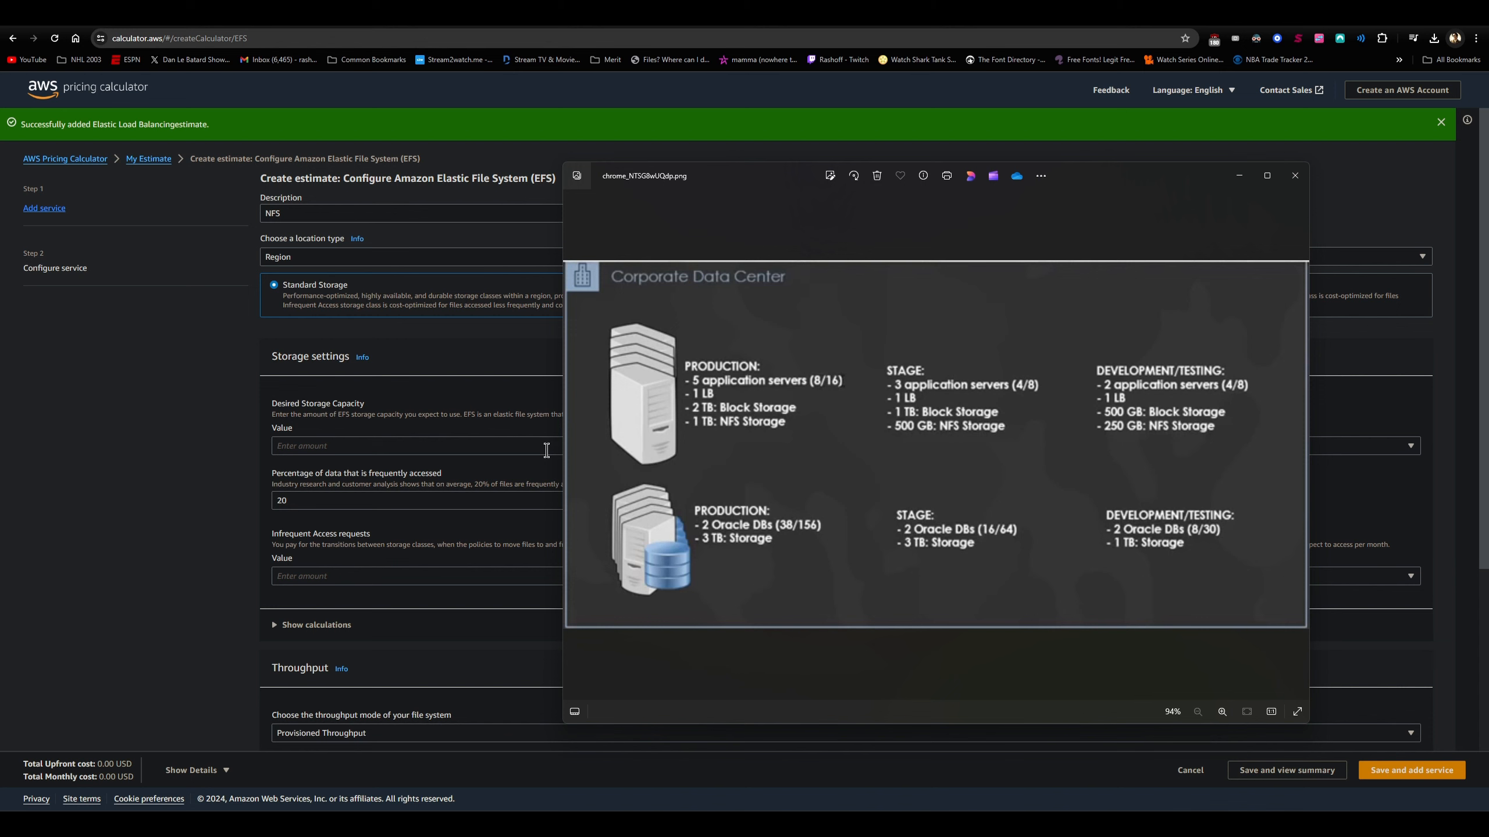
click(525, 447)
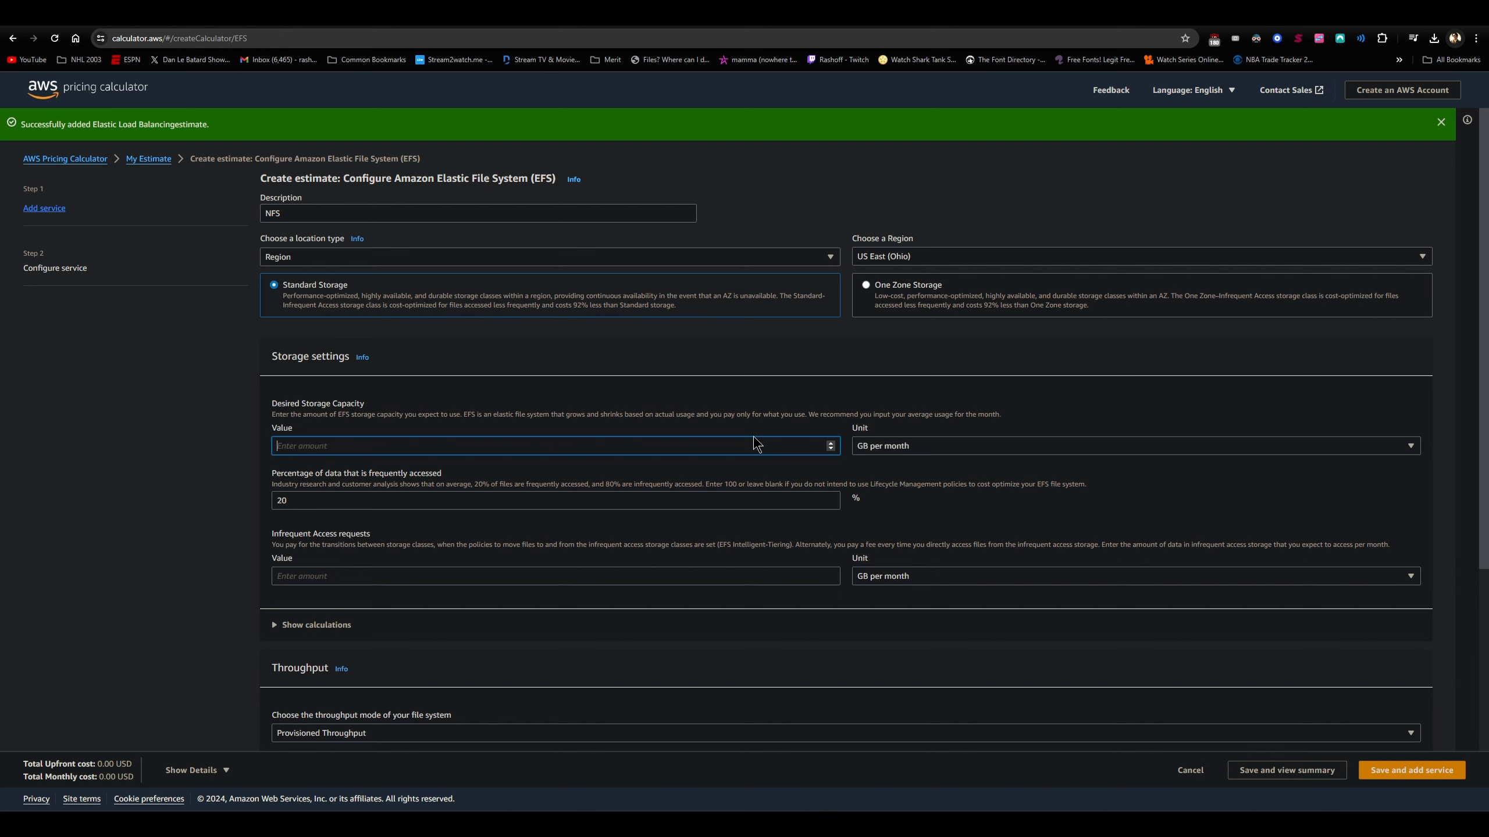
text(1750)
scroll(747, 437, down, 1)
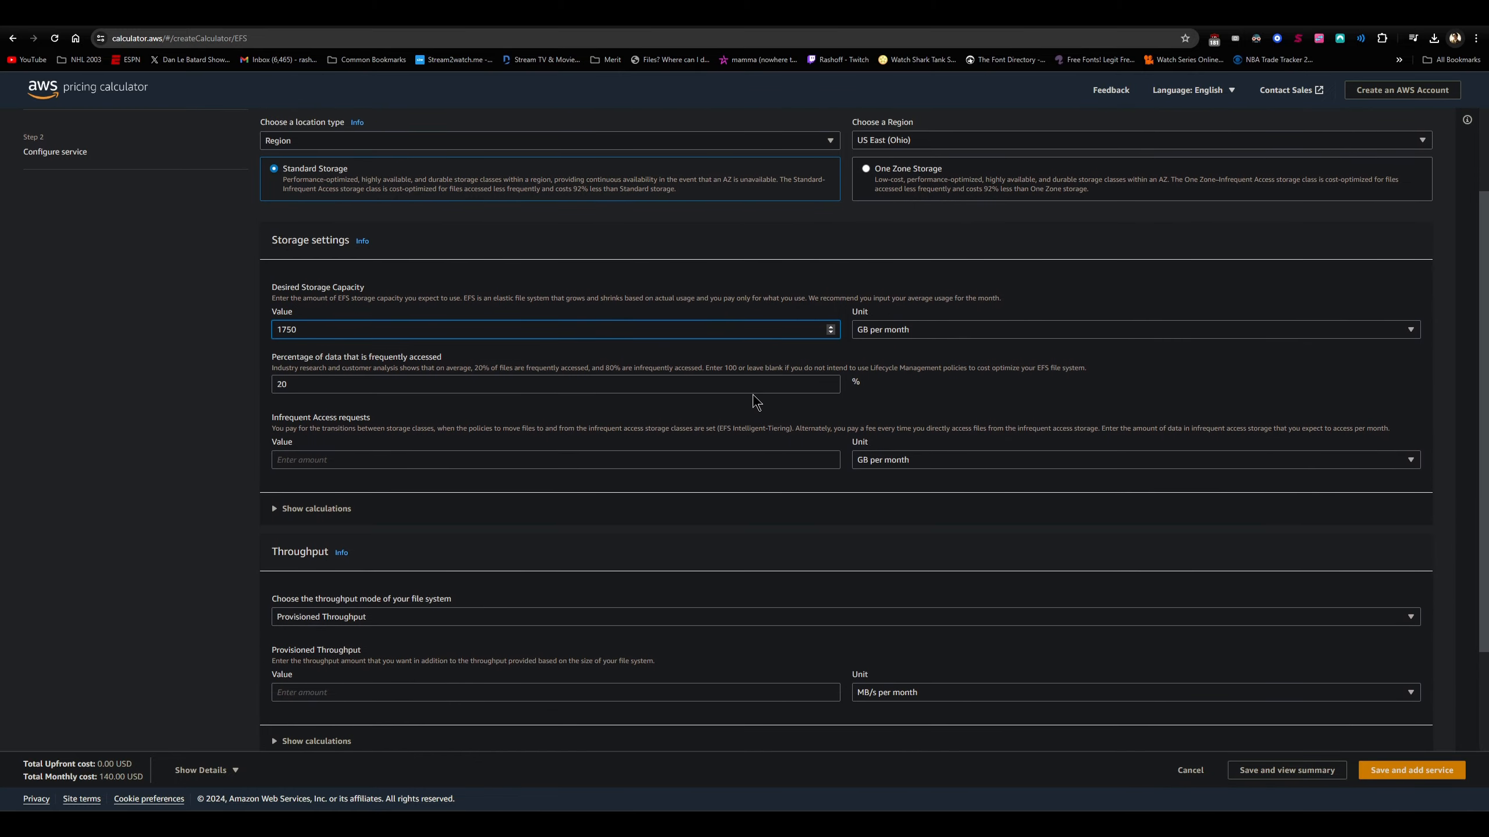
scroll(750, 422, down, 1)
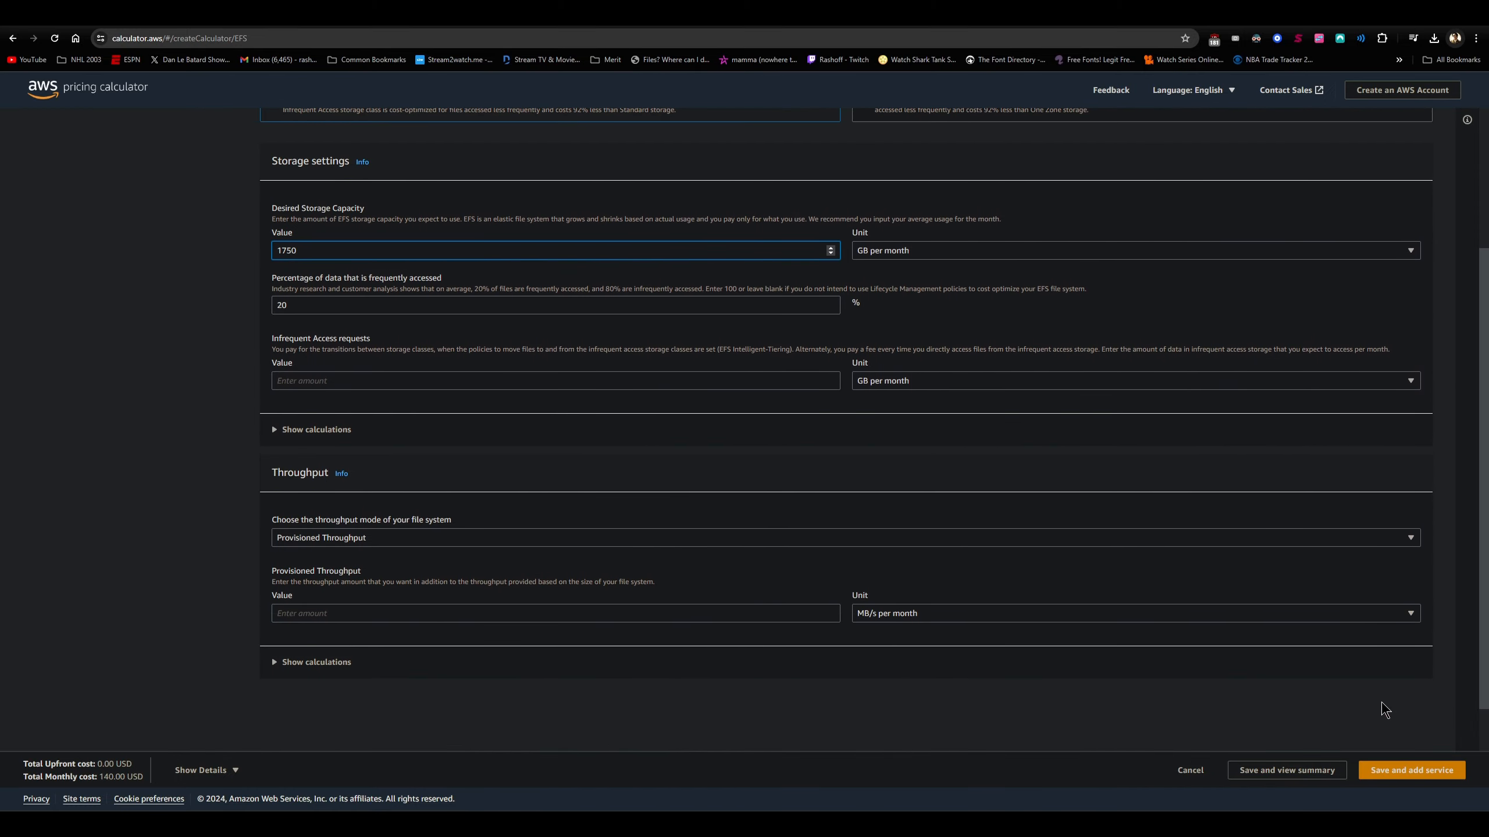
click(1394, 777)
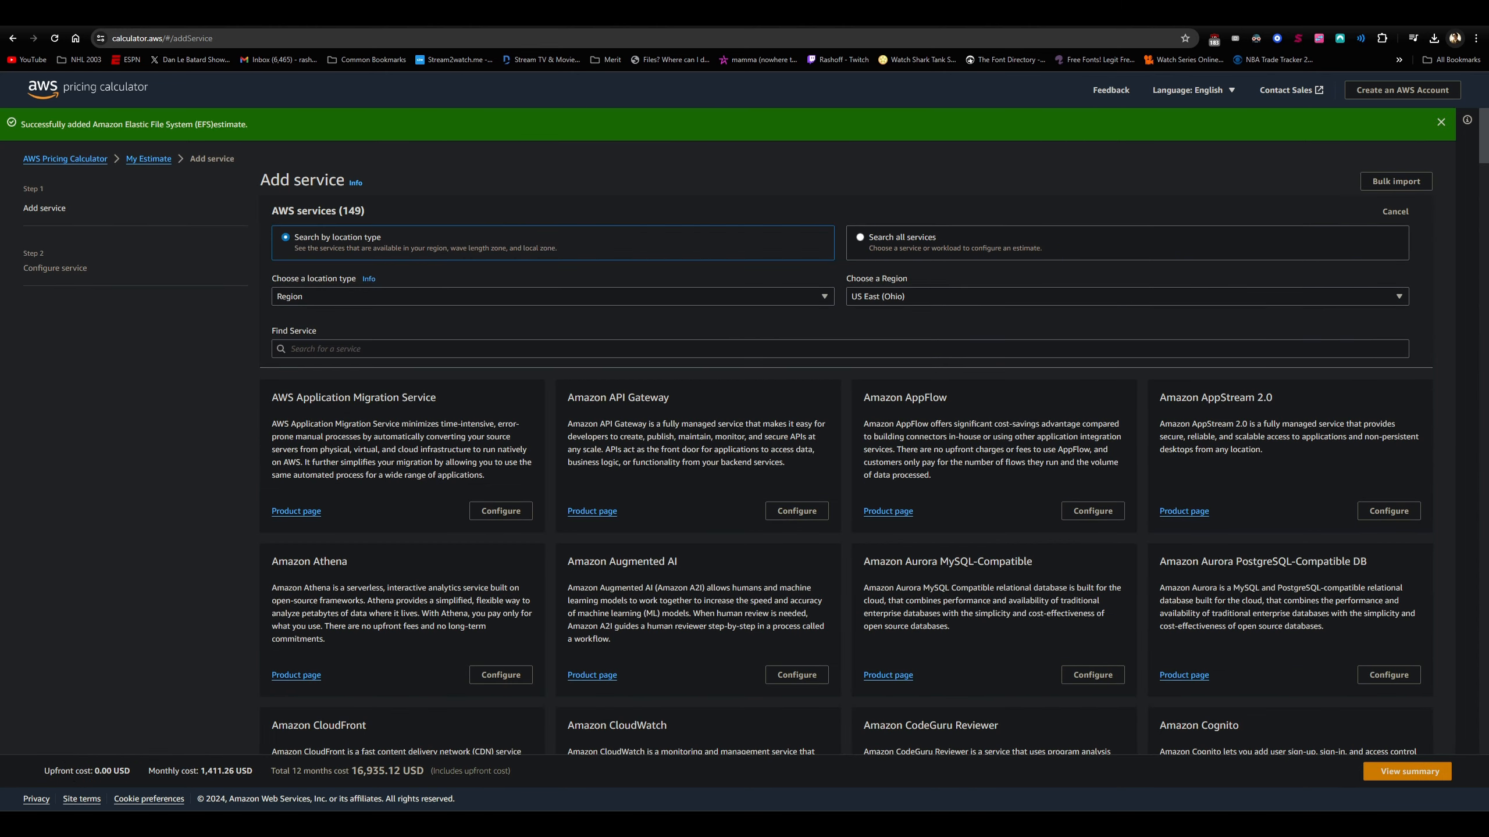
Check the Oracle databases in the diagram, search the services for "RDS", and configure Amazon RDS Custom for Oracle.
click(1173, 823)
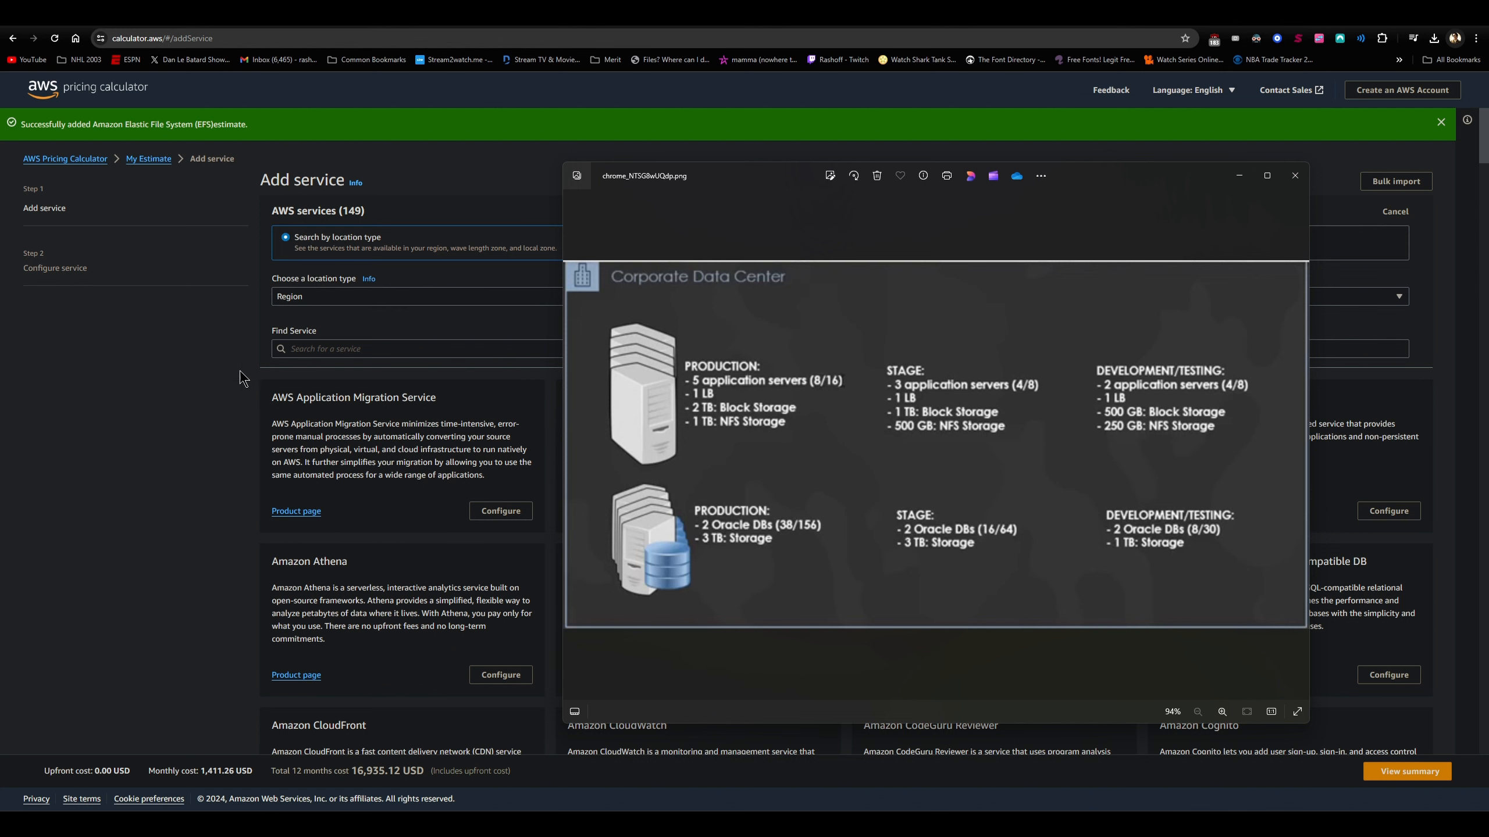
click(168, 369)
click(394, 348)
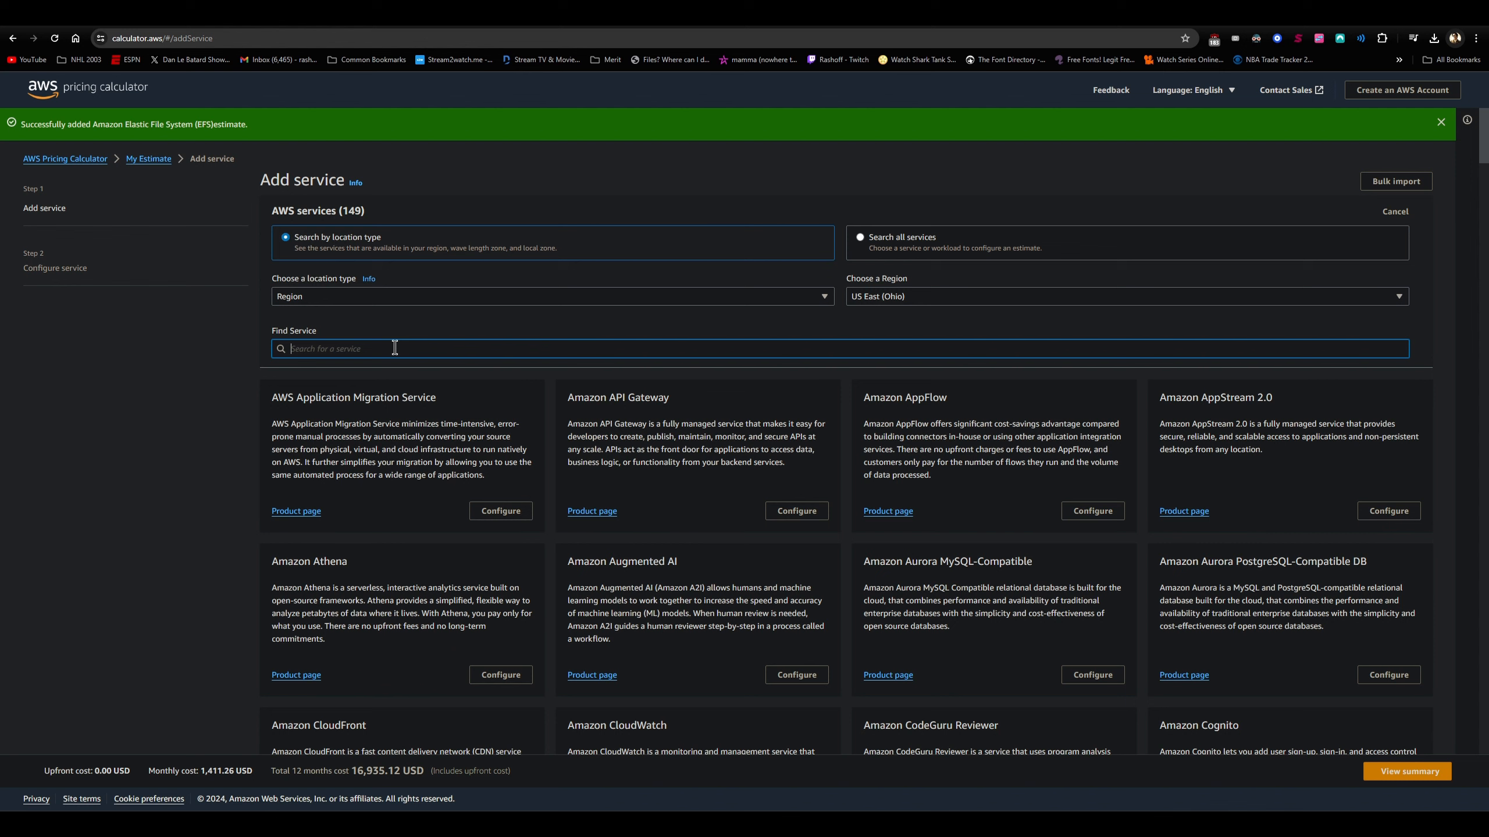
text(RDS)
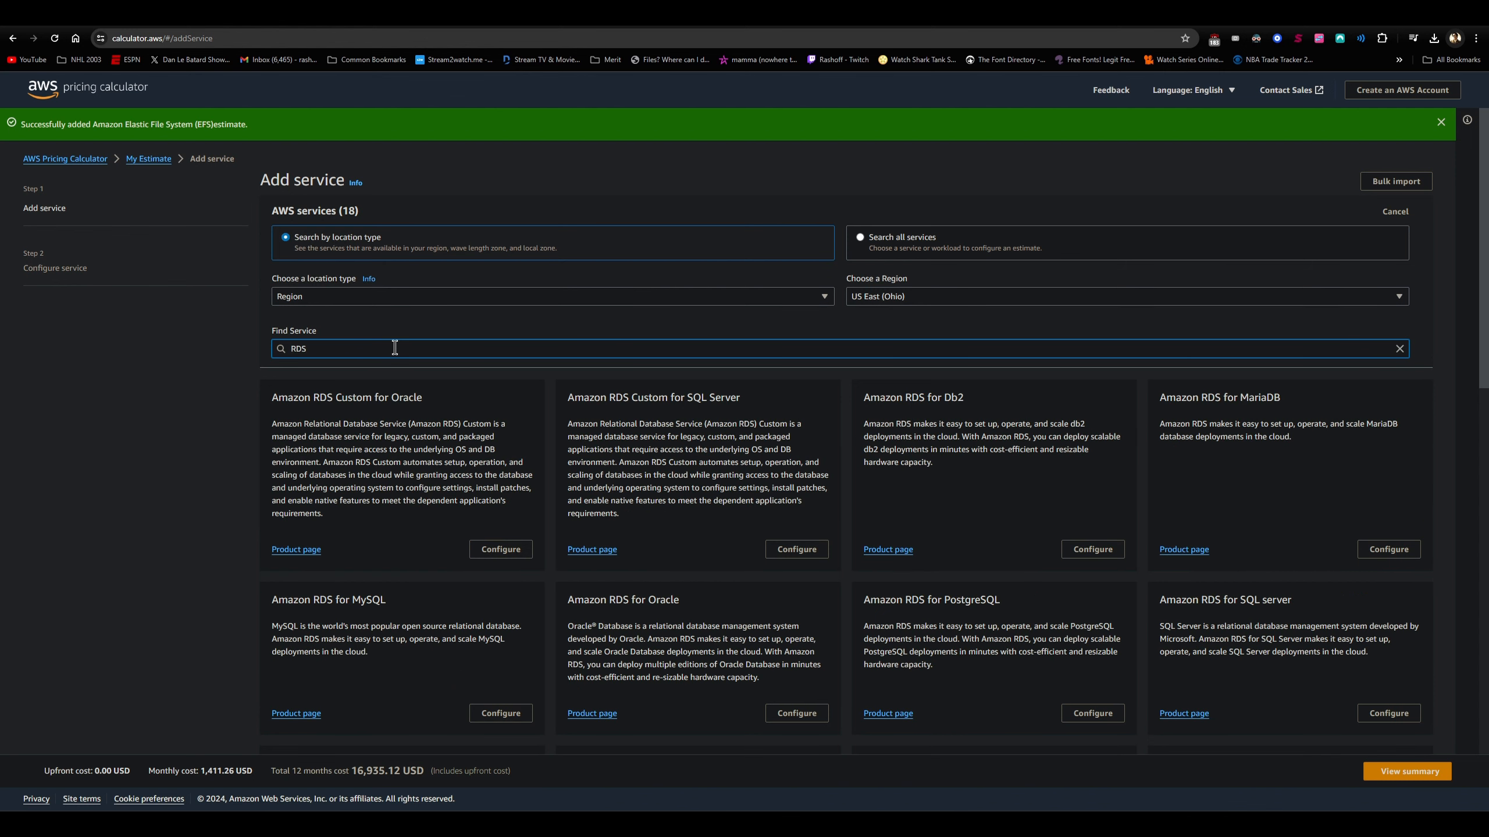
click(496, 549)
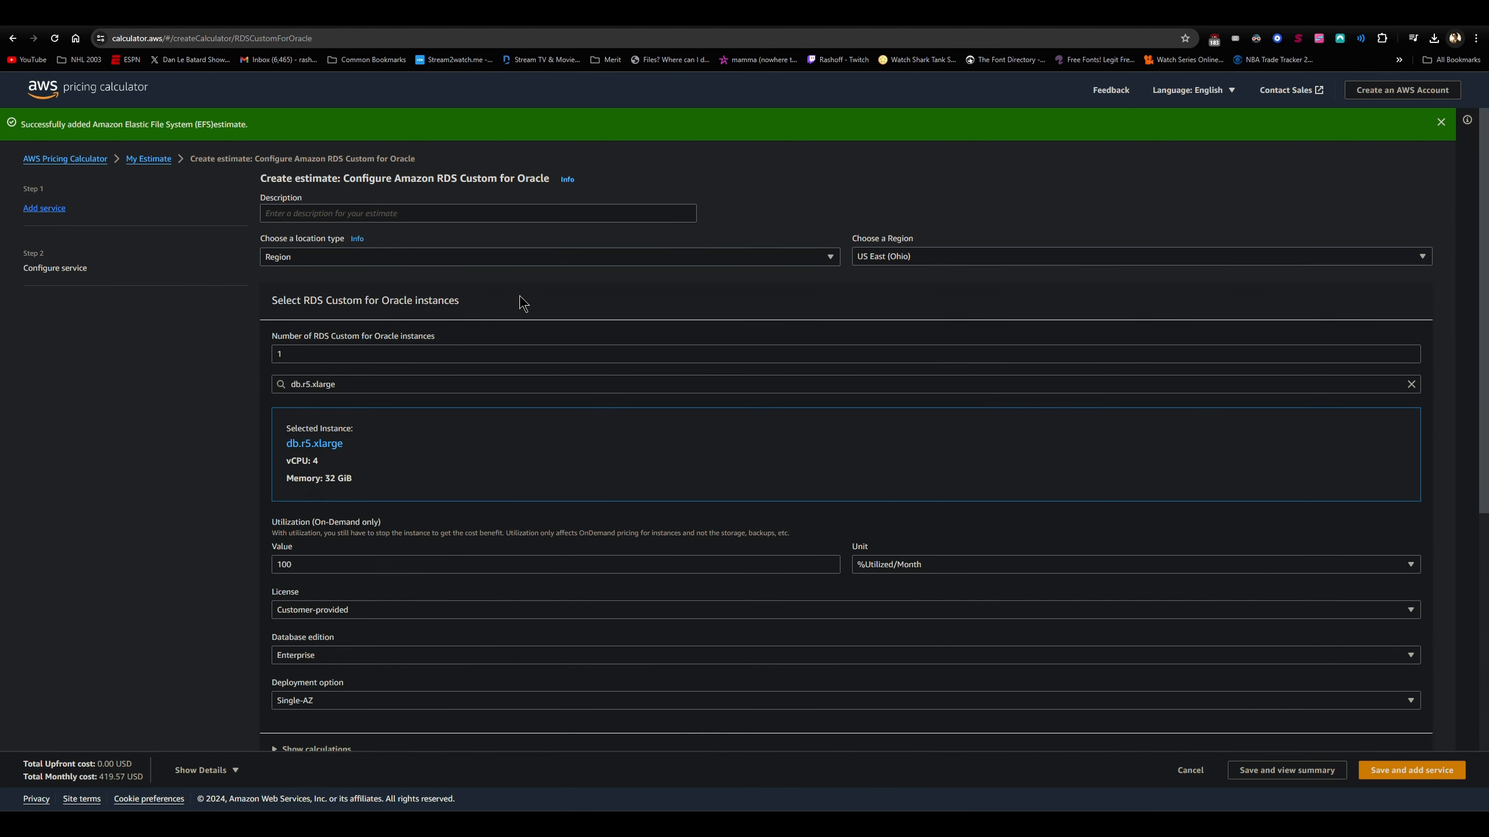
Enter "RDS Prod" as the description and set the number of RDS Custom for Oracle instances to 2.
click(429, 212)
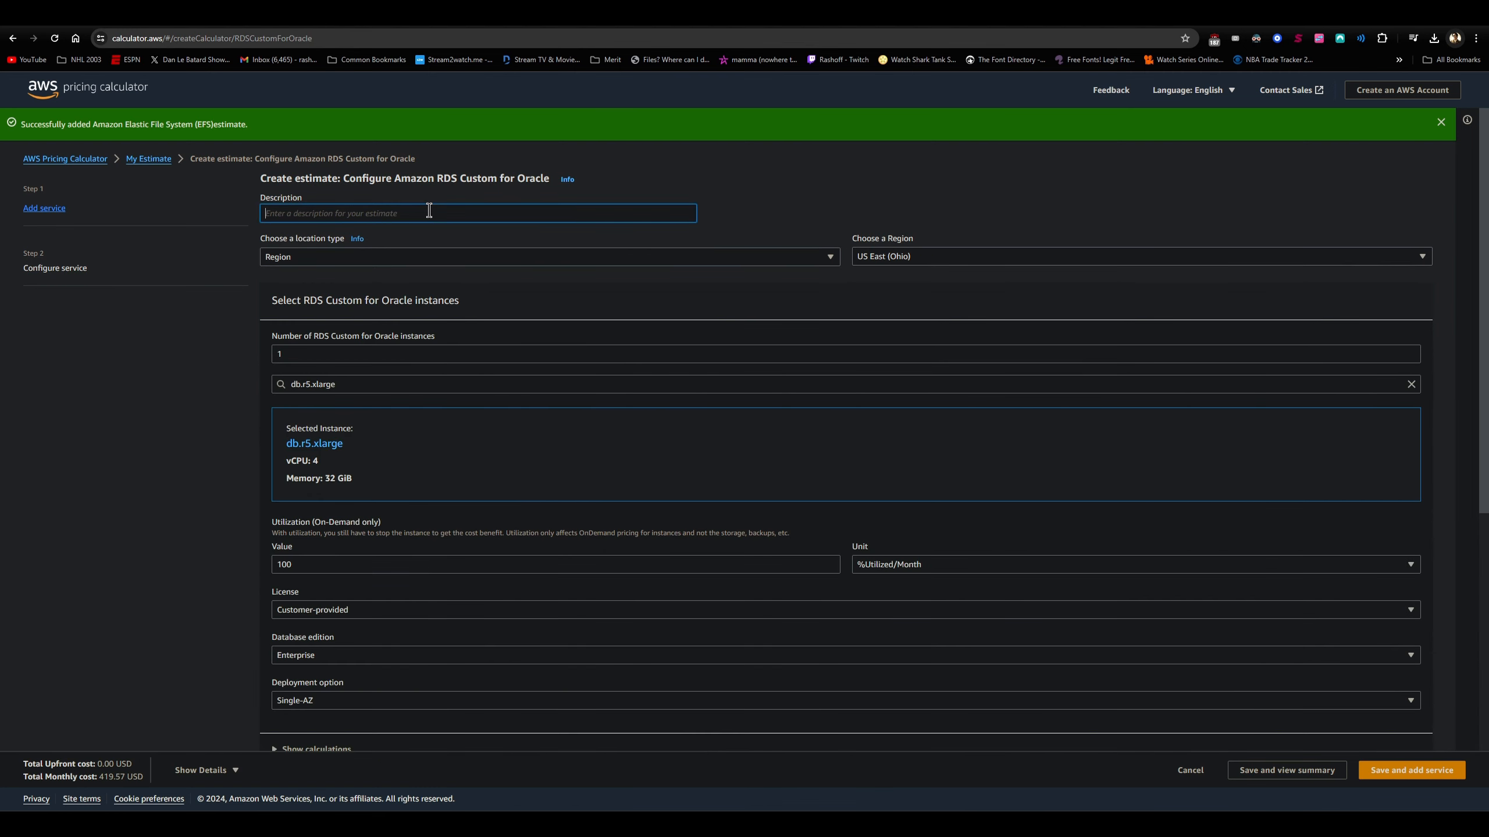
text(RDS Prod)
click(359, 354)
drag(359, 354, 218, 345)
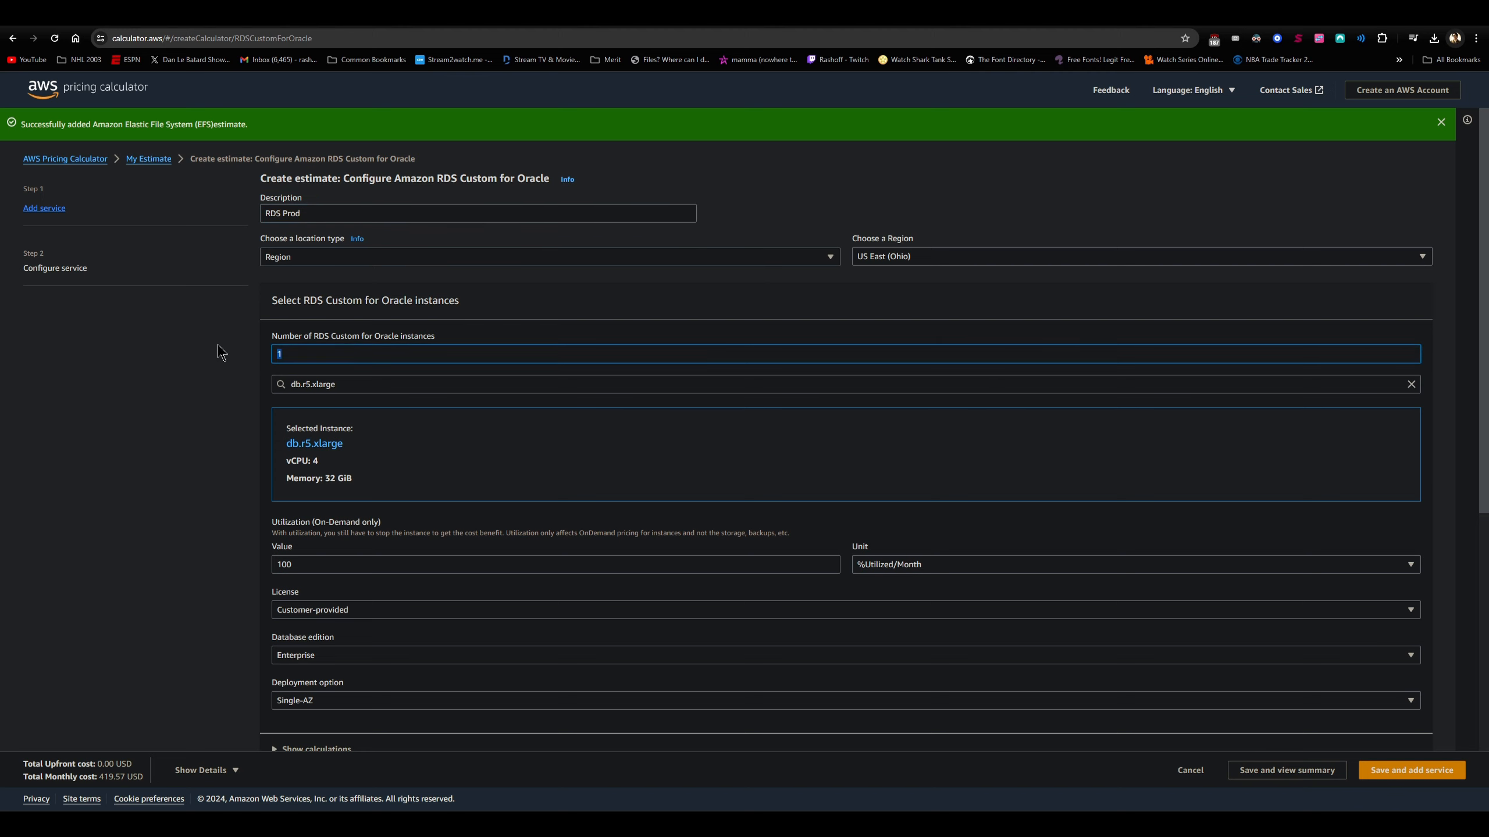
text(2)
click(197, 369)
Check the production Oracle database specs in the diagram and compare pricing of the db.m5.12xlarge, db.m5.16xlarge, db.m5.24xlarge and db.m5.2xlarge instances.
click(1183, 824)
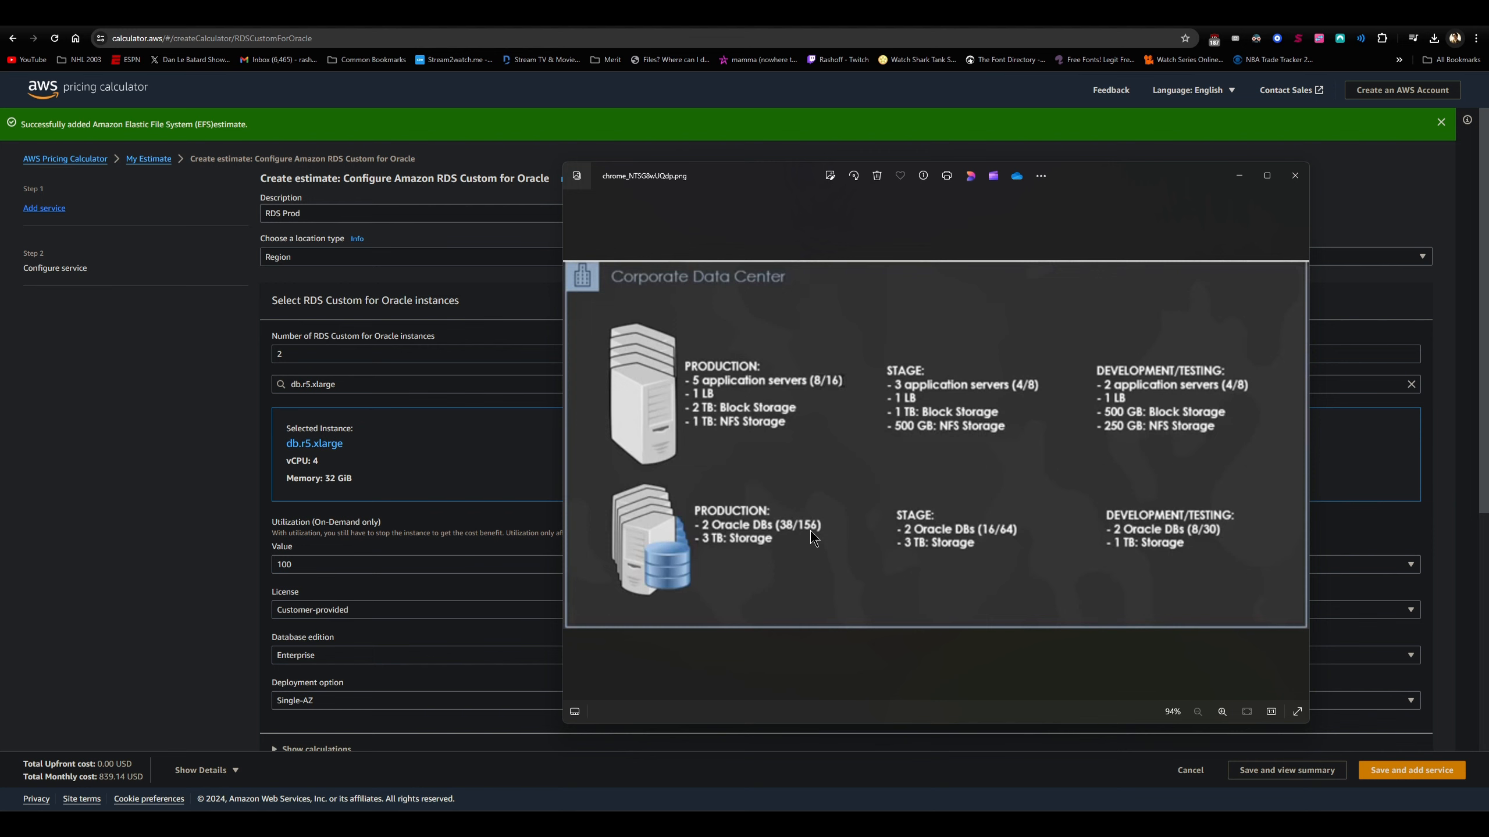
click(298, 440)
click(385, 385)
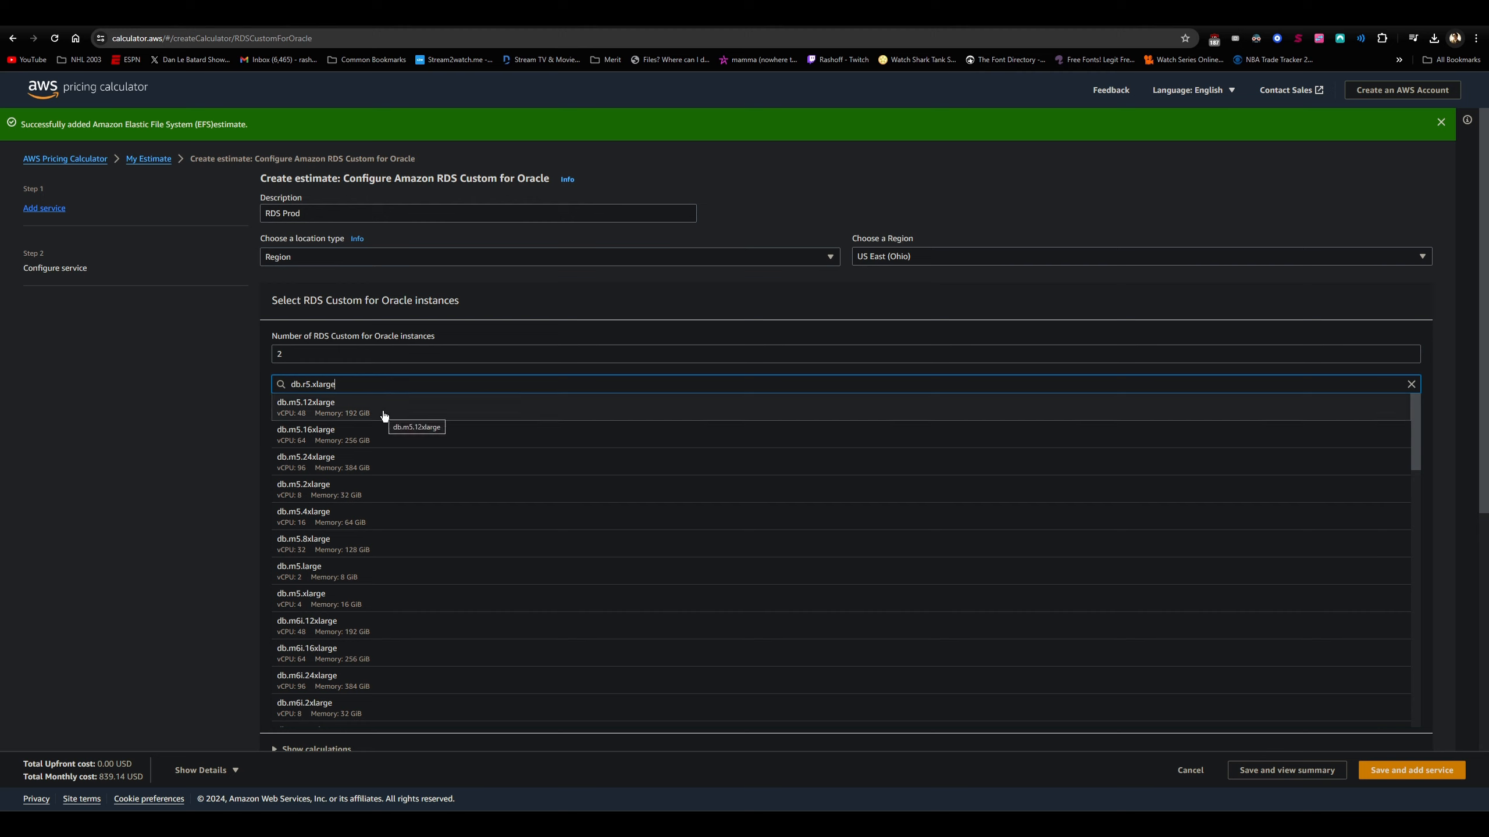
click(384, 415)
click(377, 385)
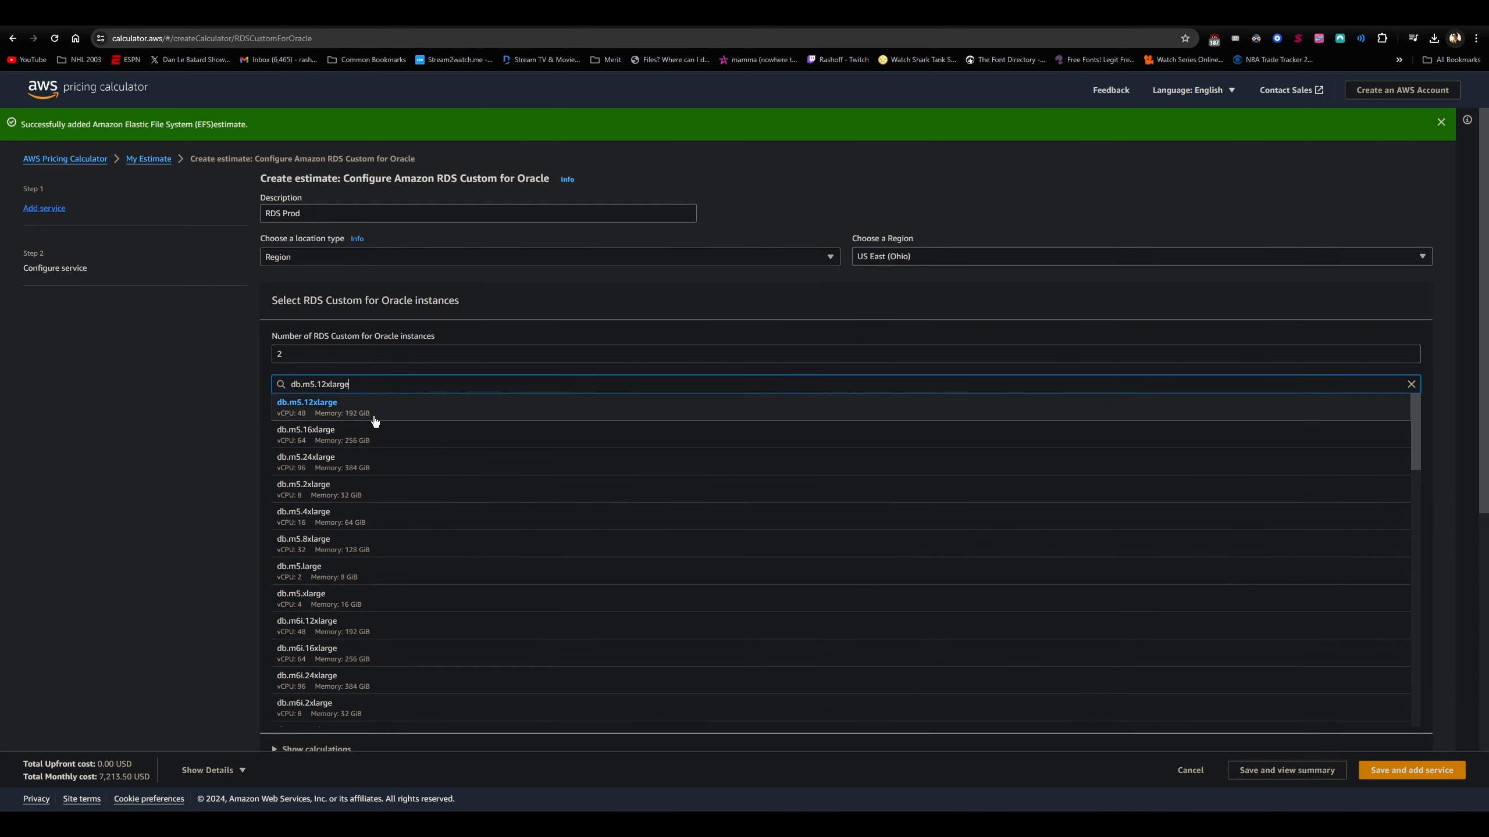
click(370, 435)
click(367, 386)
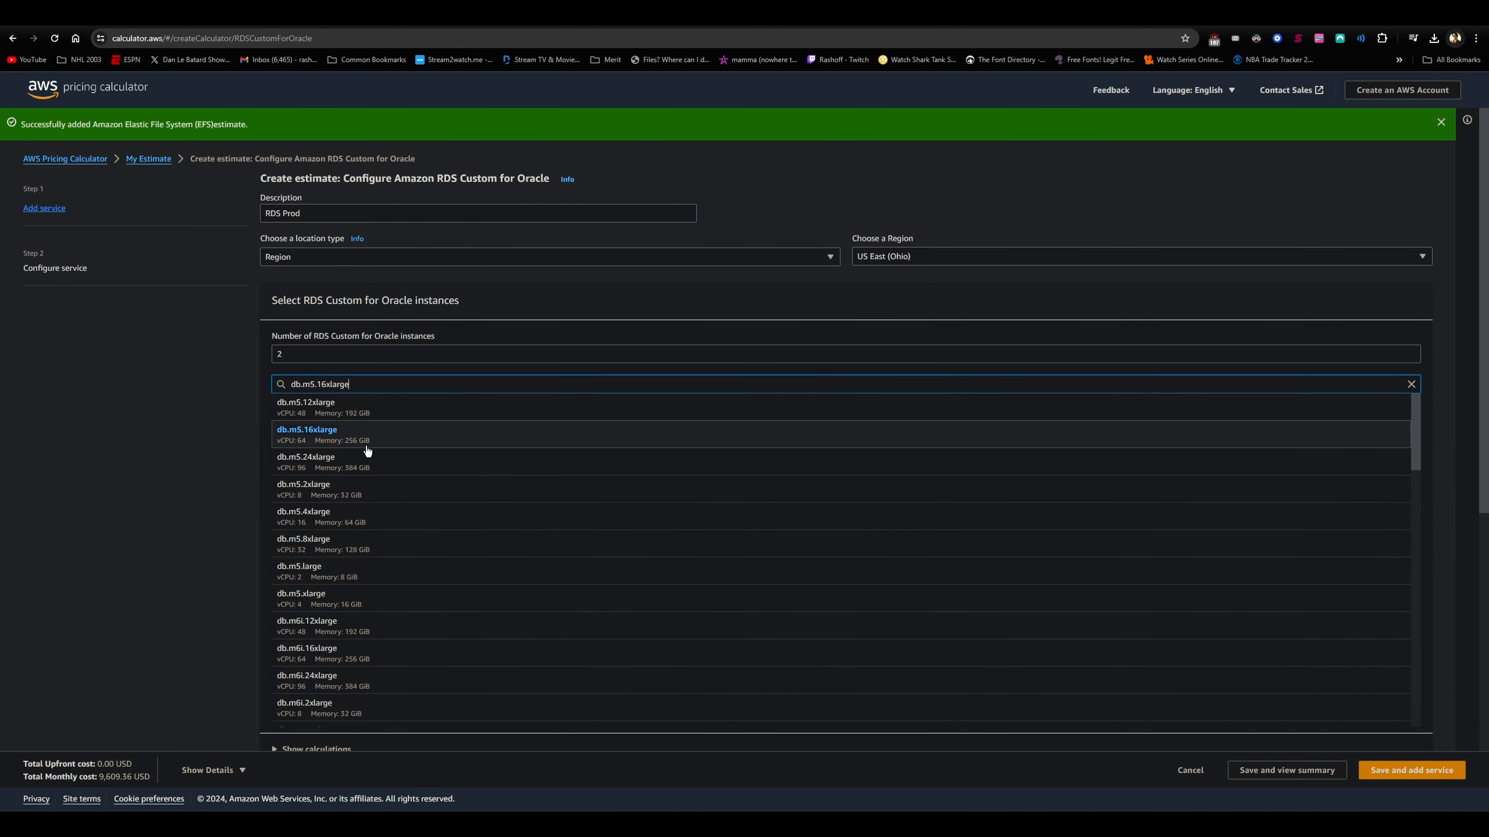
click(370, 465)
click(363, 386)
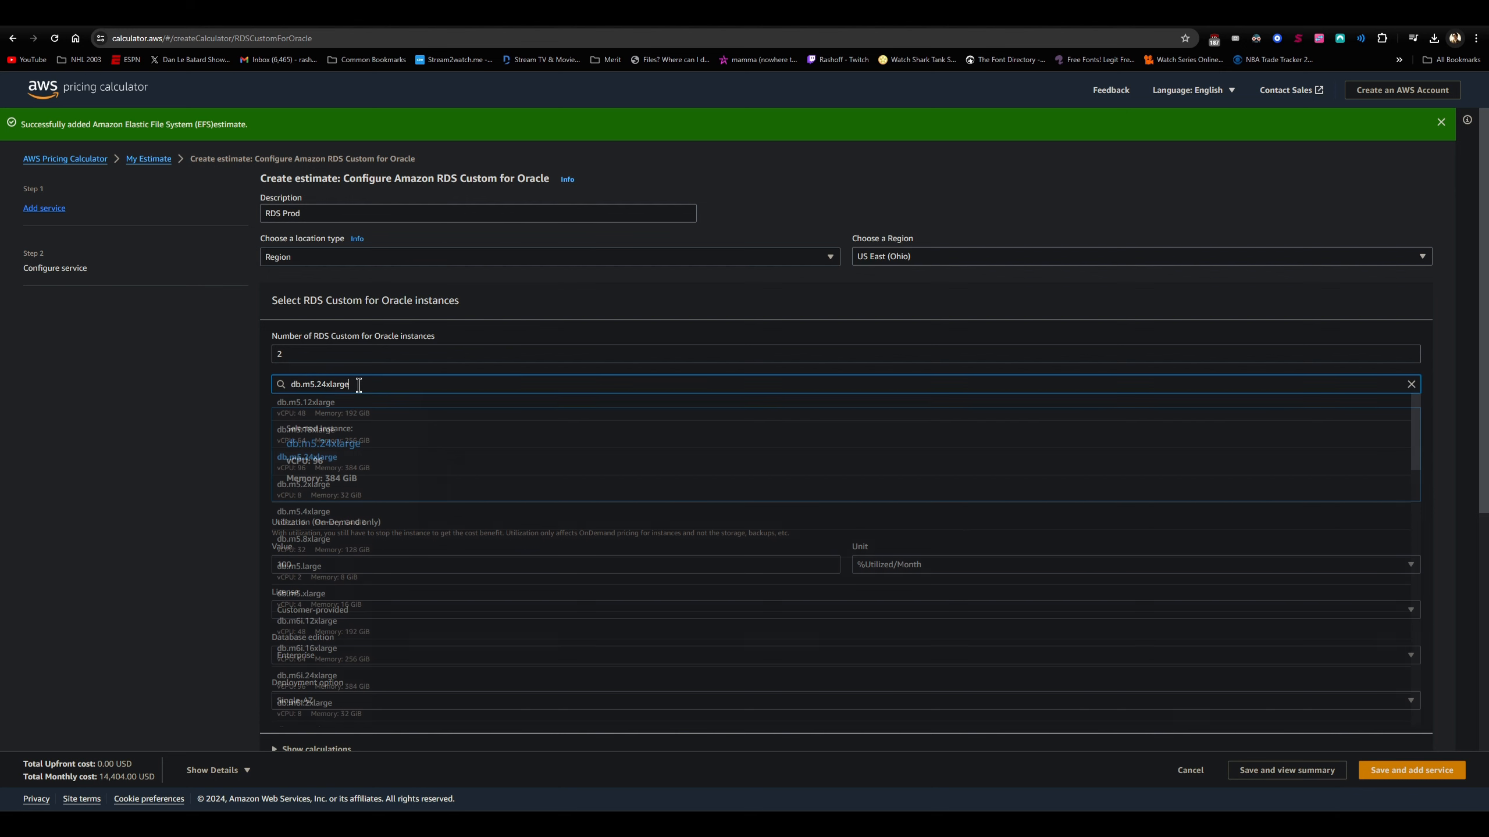
click(362, 491)
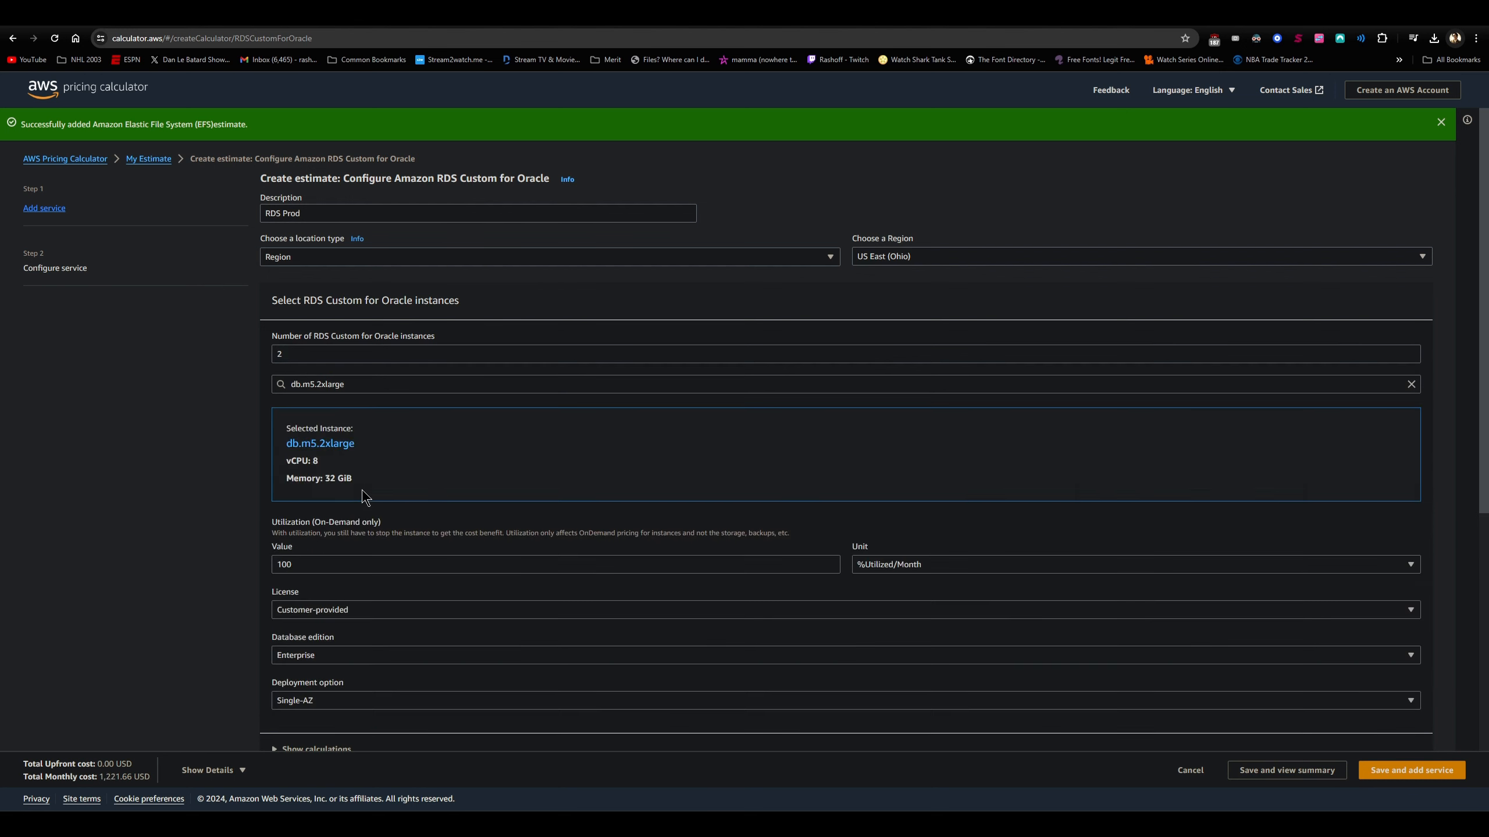
Compare the monthly cost of db.m5.12xlarge with db.m6i.12xlarge by selecting each as the RDS instance type.
click(358, 387)
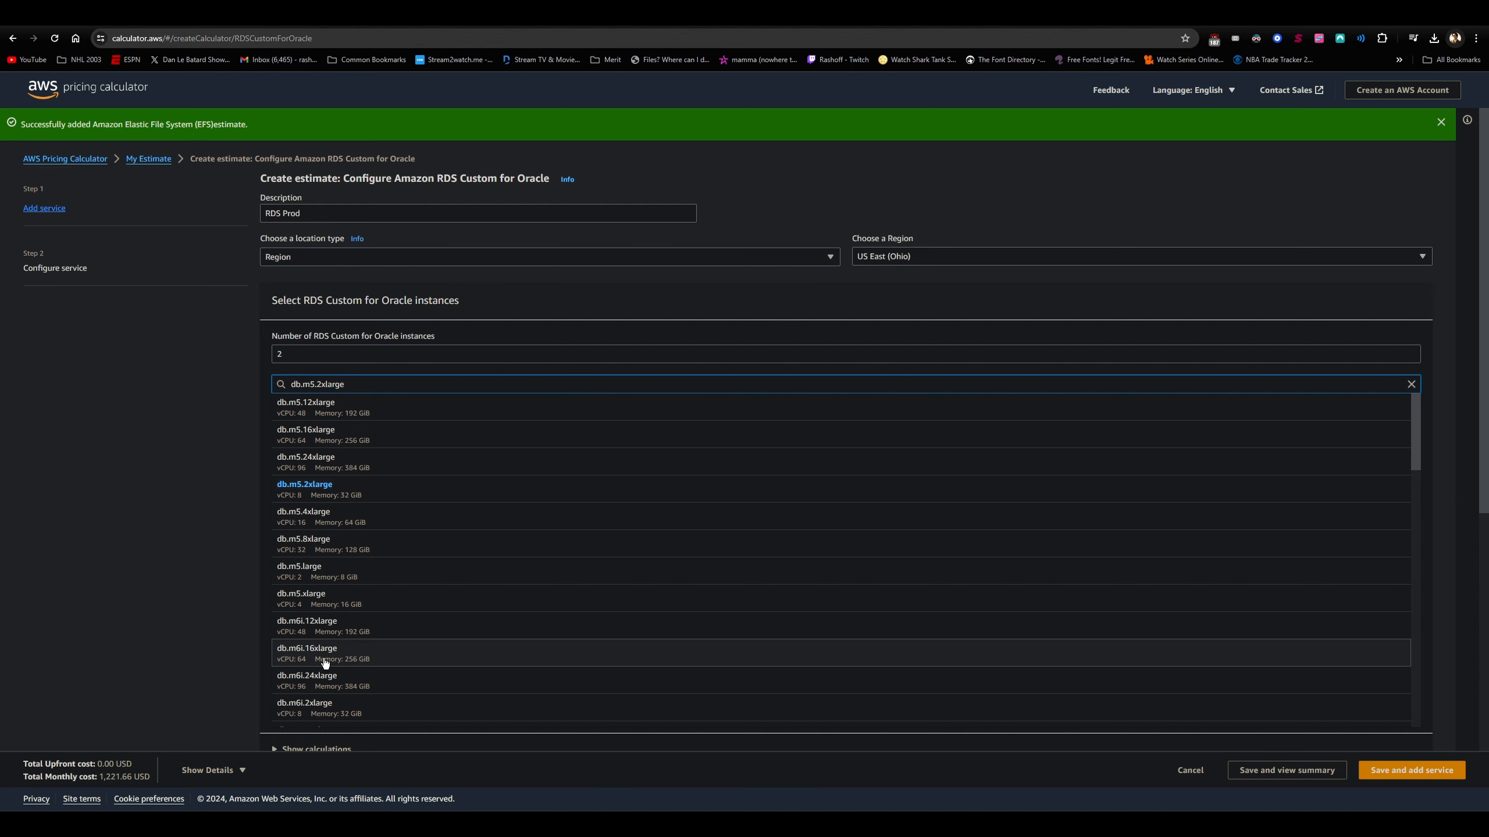
click(369, 410)
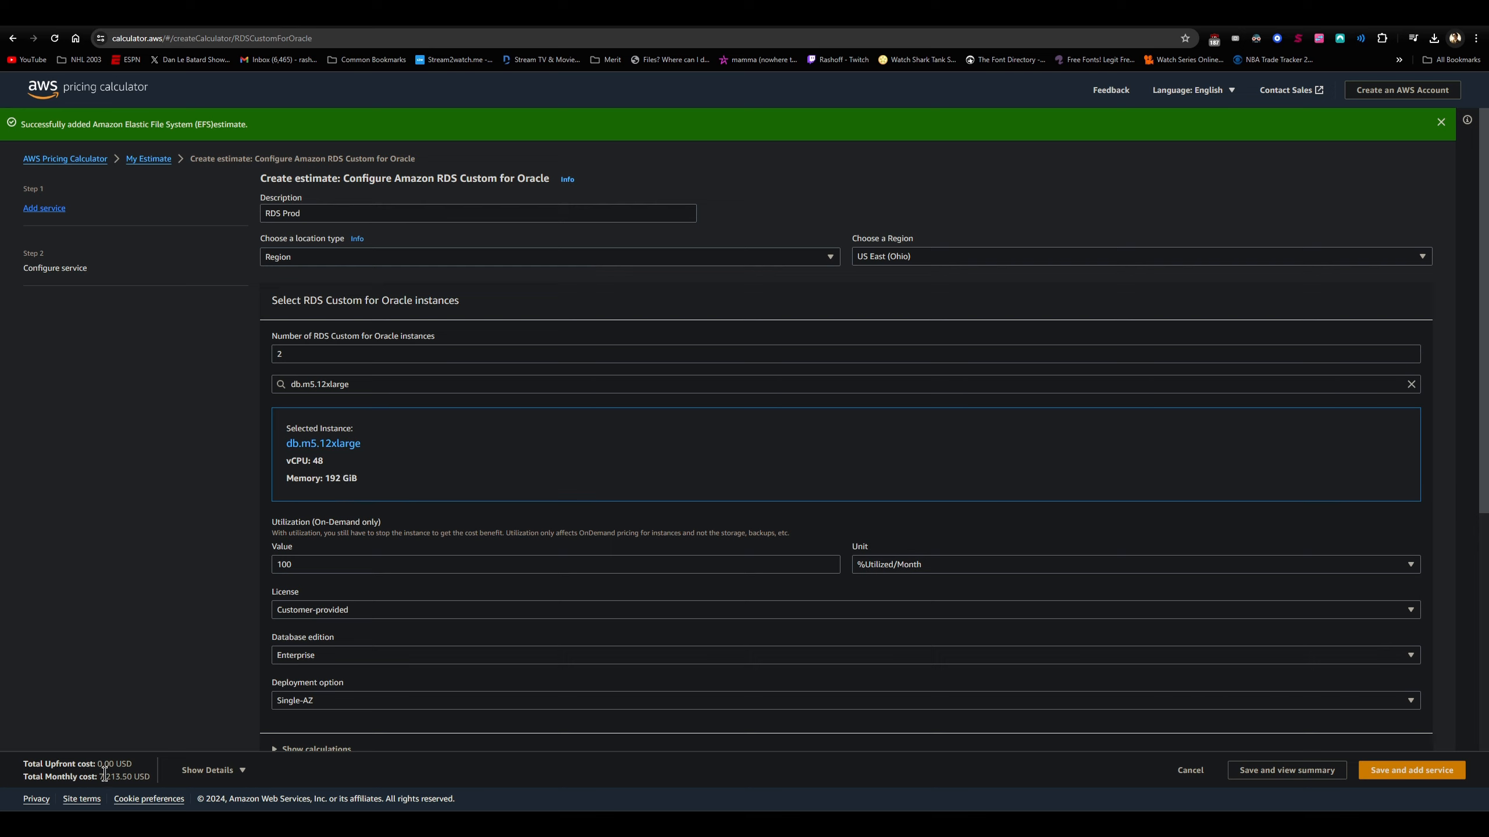
click(370, 382)
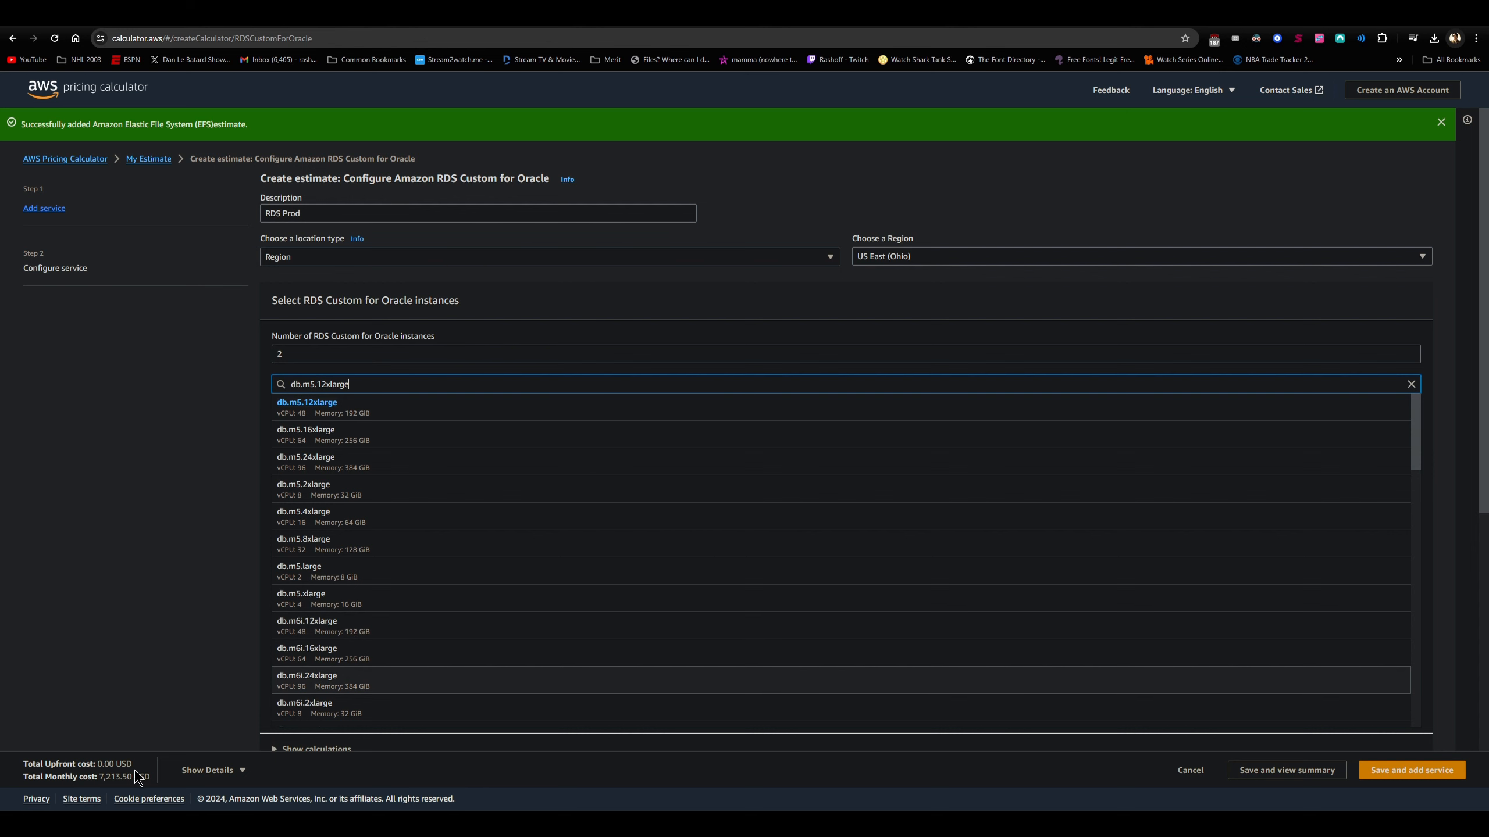
click(377, 632)
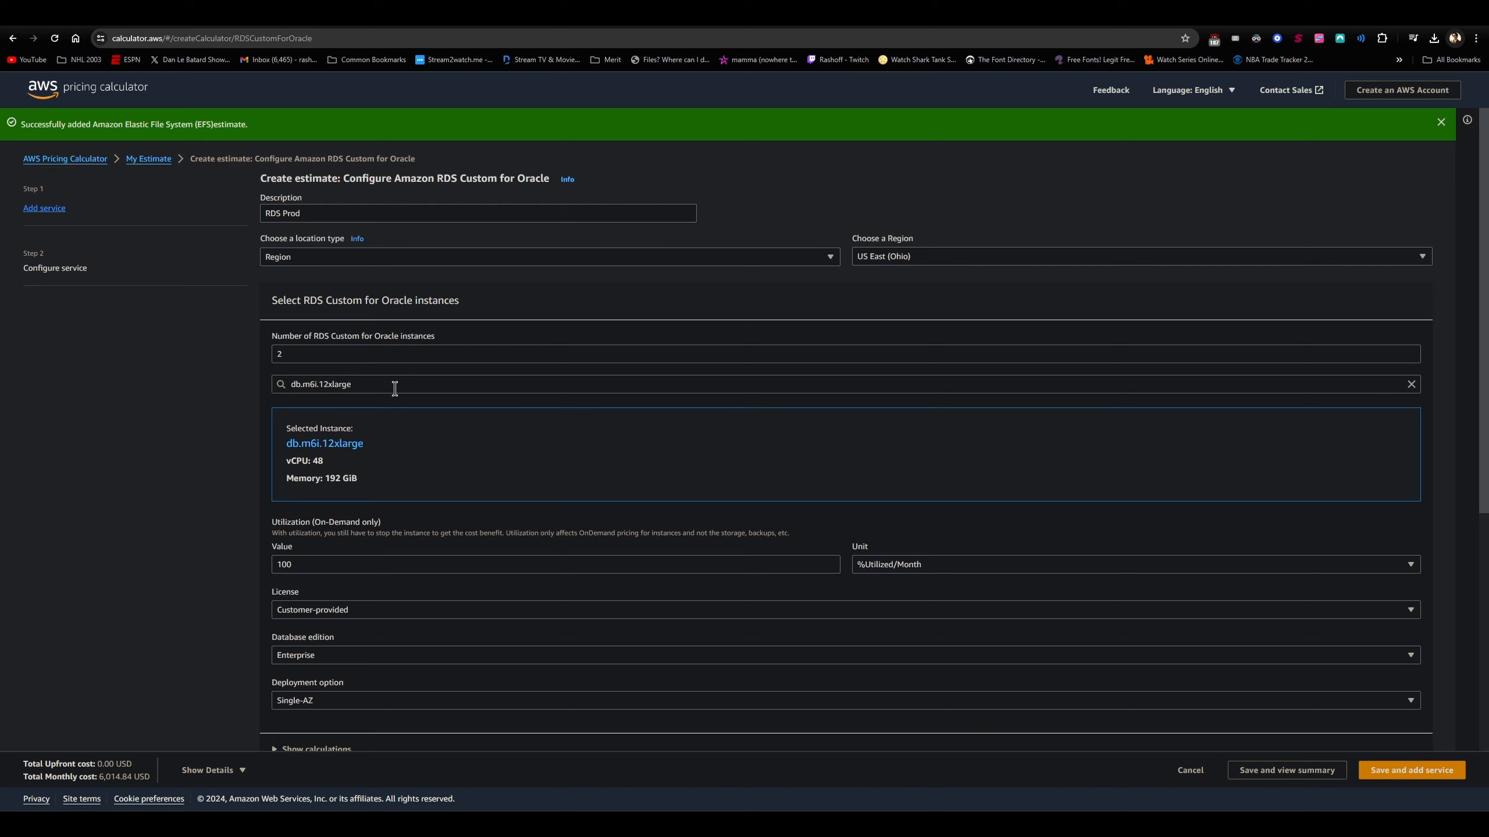
click(336, 704)
click(227, 662)
Look through the remaining instance types and try db.r5.12xlarge and db.r6i.12xlarge to compare their monthly cost.
click(396, 386)
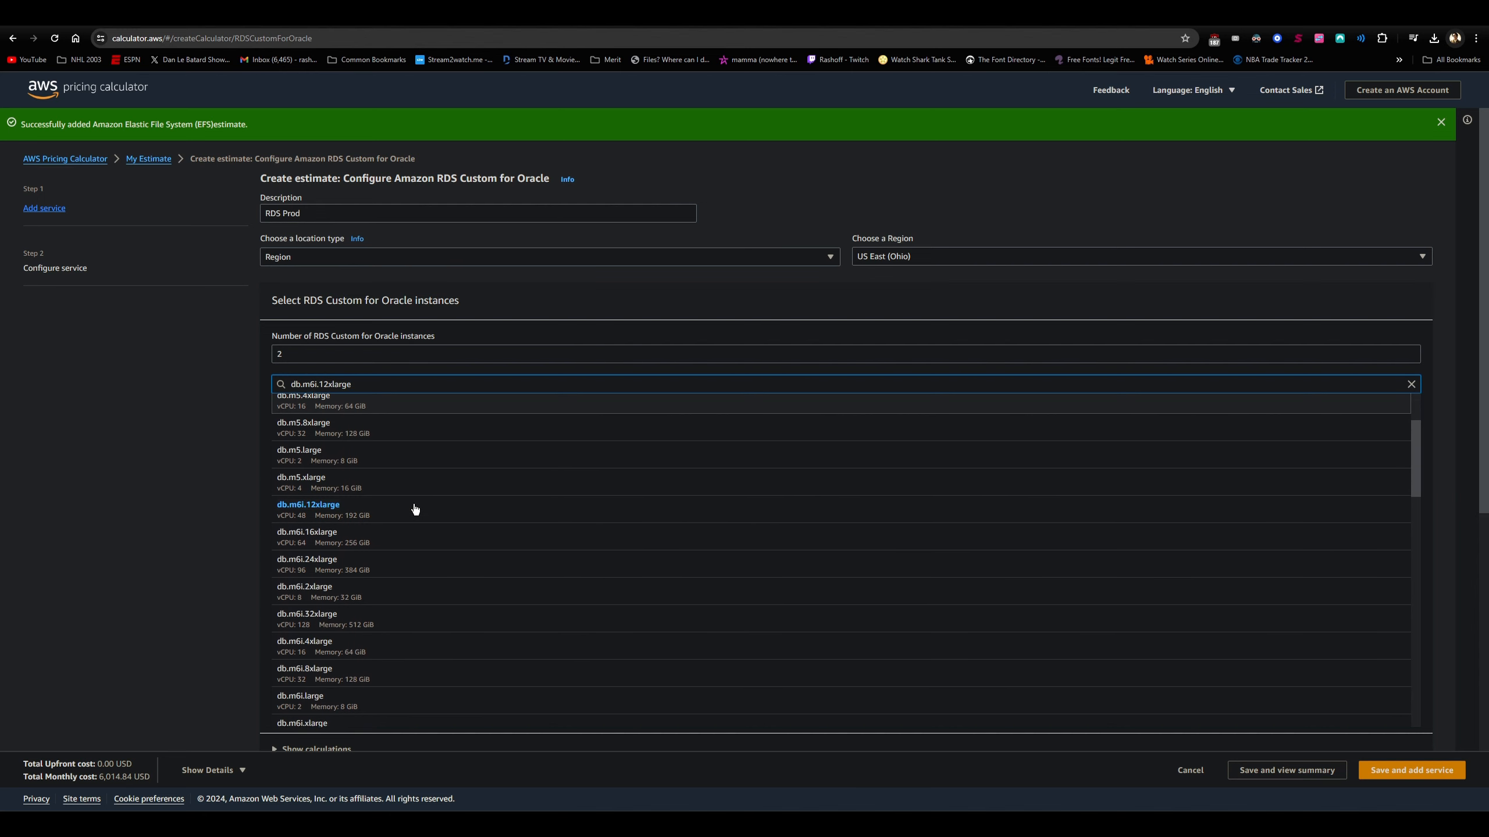
scroll(413, 510, down, 3)
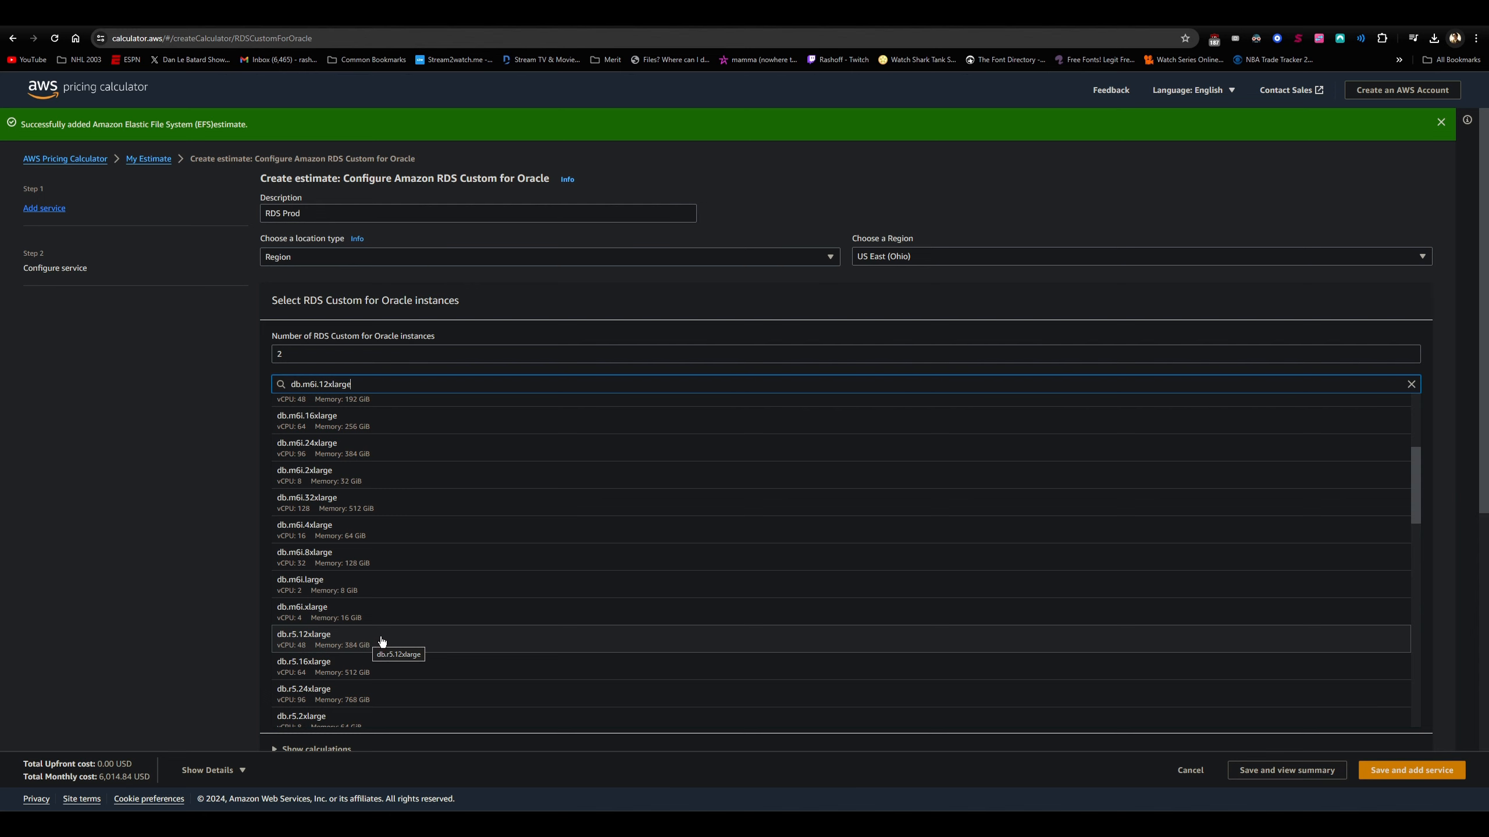
click(382, 639)
click(357, 391)
scroll(375, 539, down, 2)
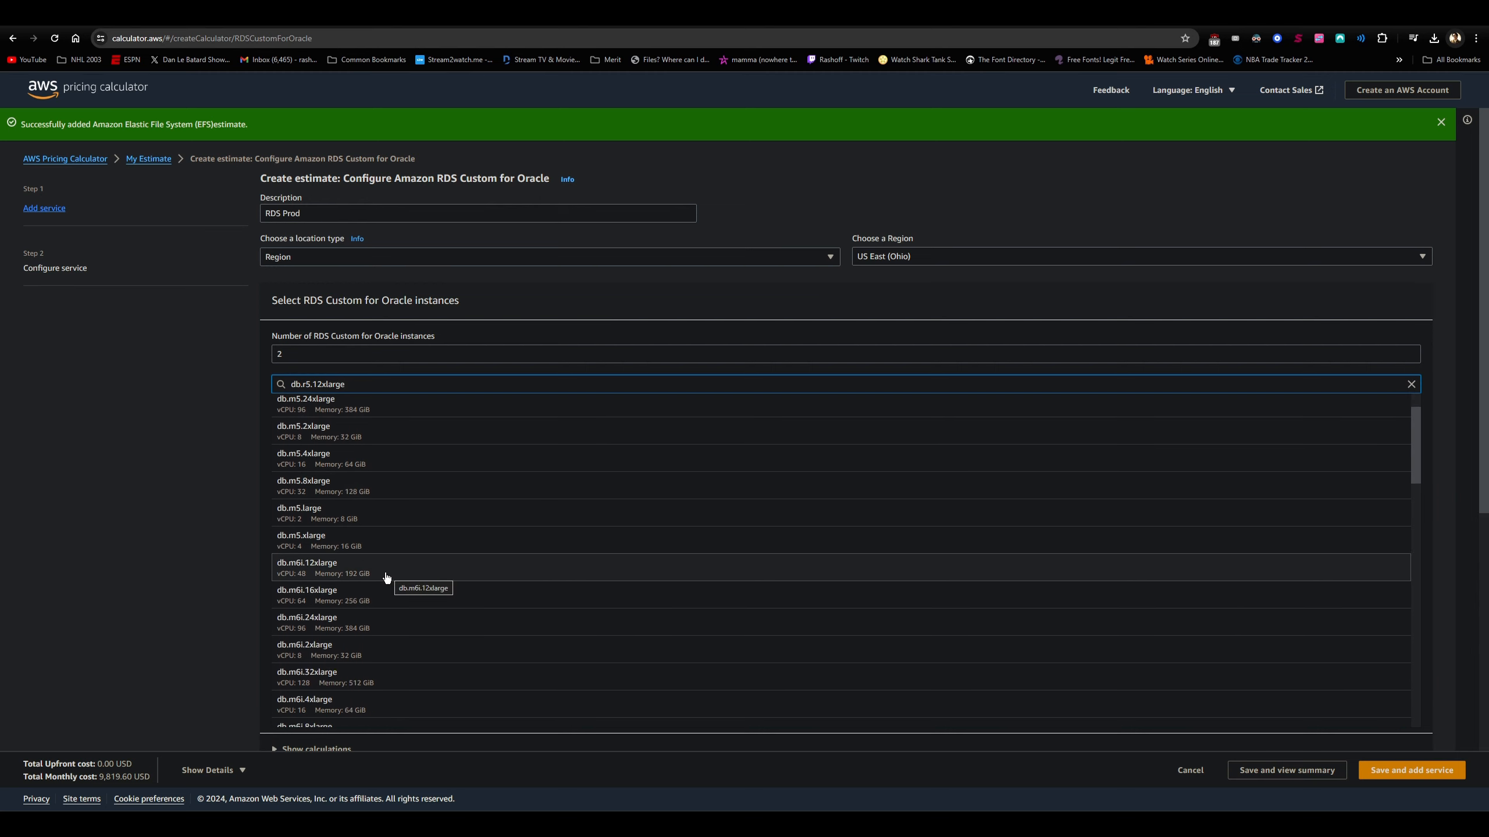
scroll(387, 577, down, 6)
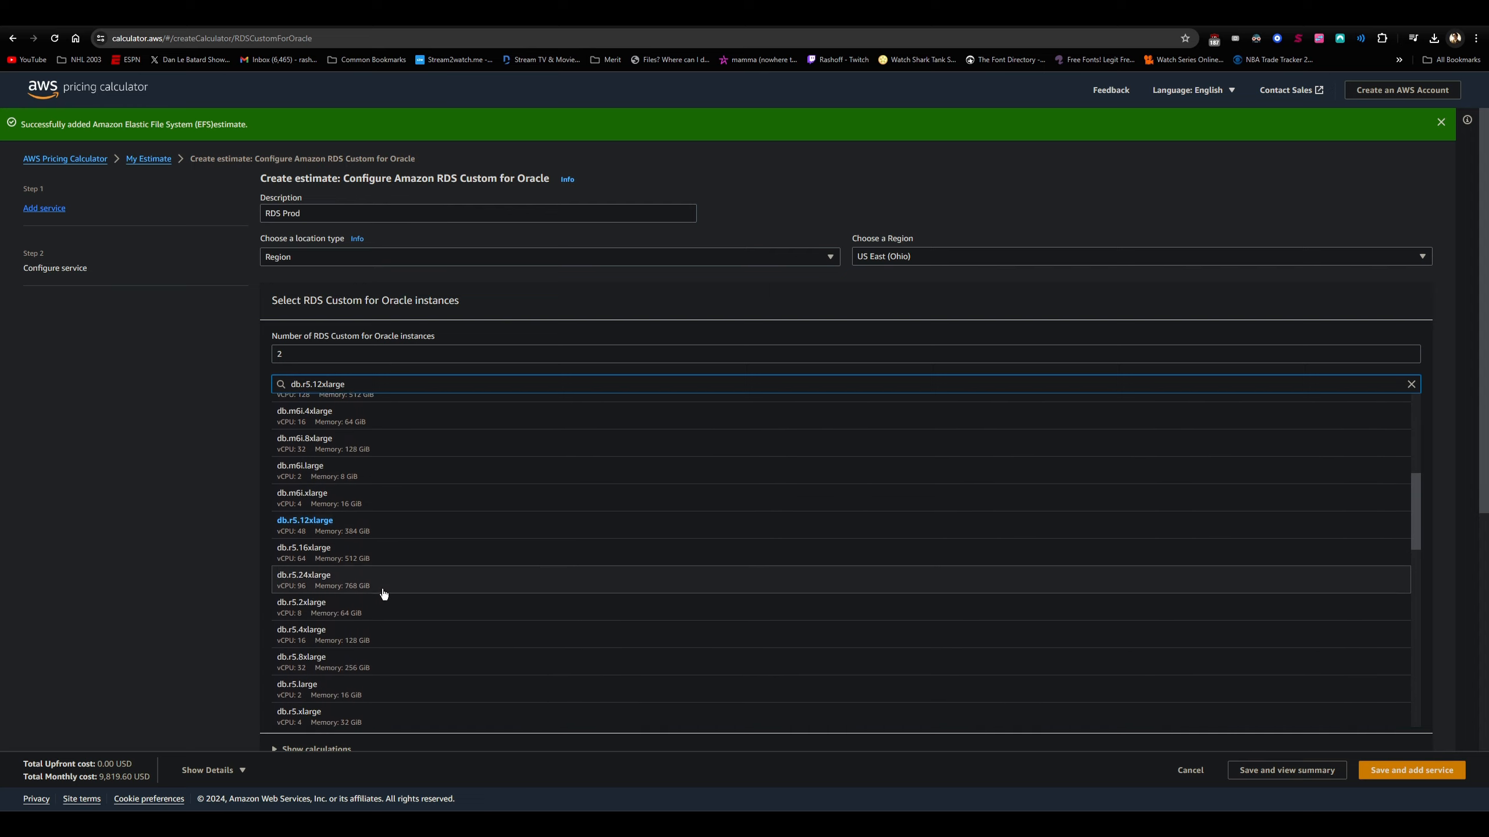
scroll(369, 627, down, 2)
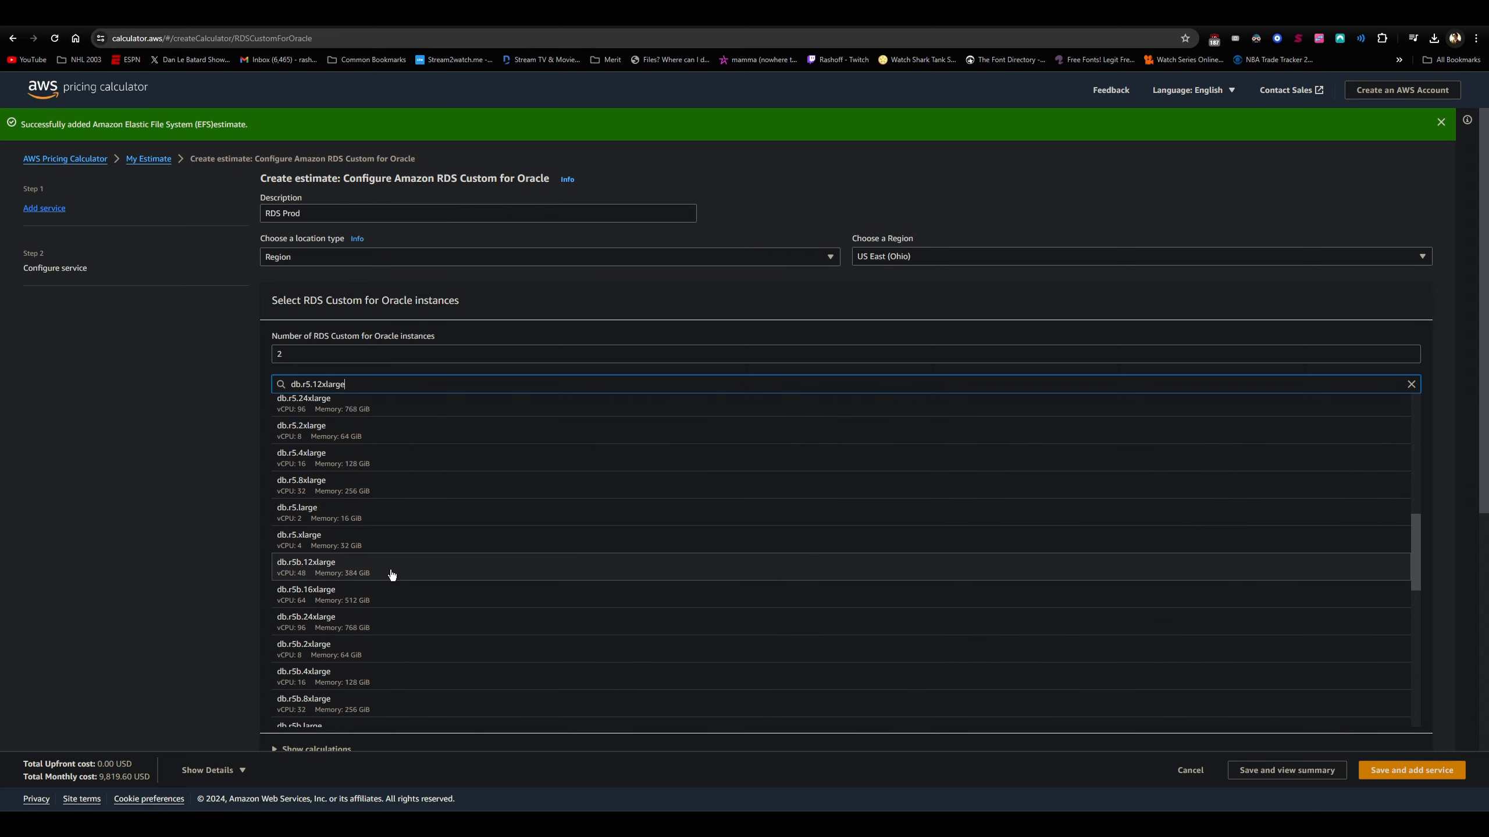
scroll(392, 574, down, 4)
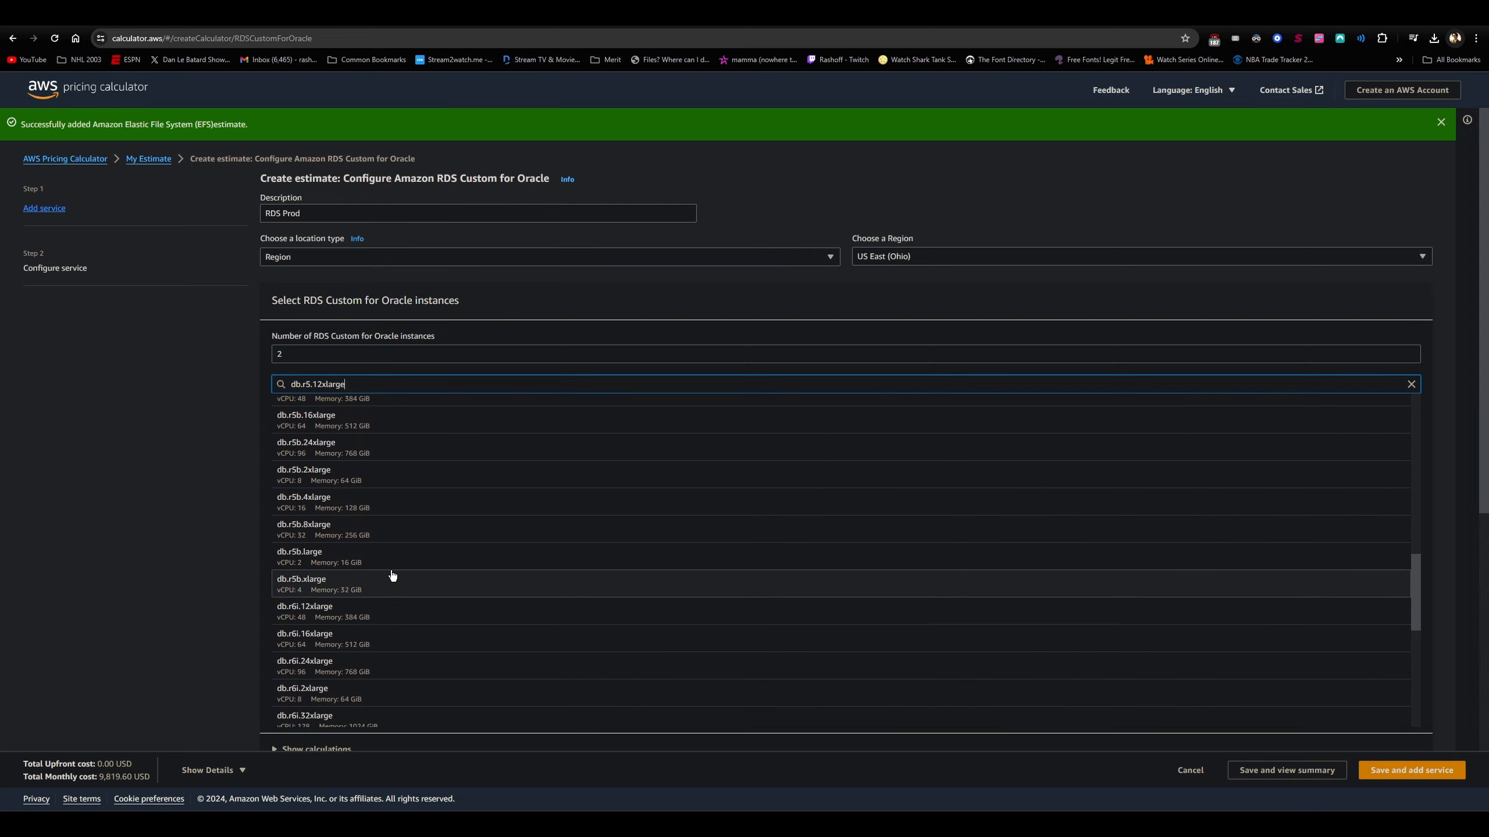
scroll(392, 576, down, 6)
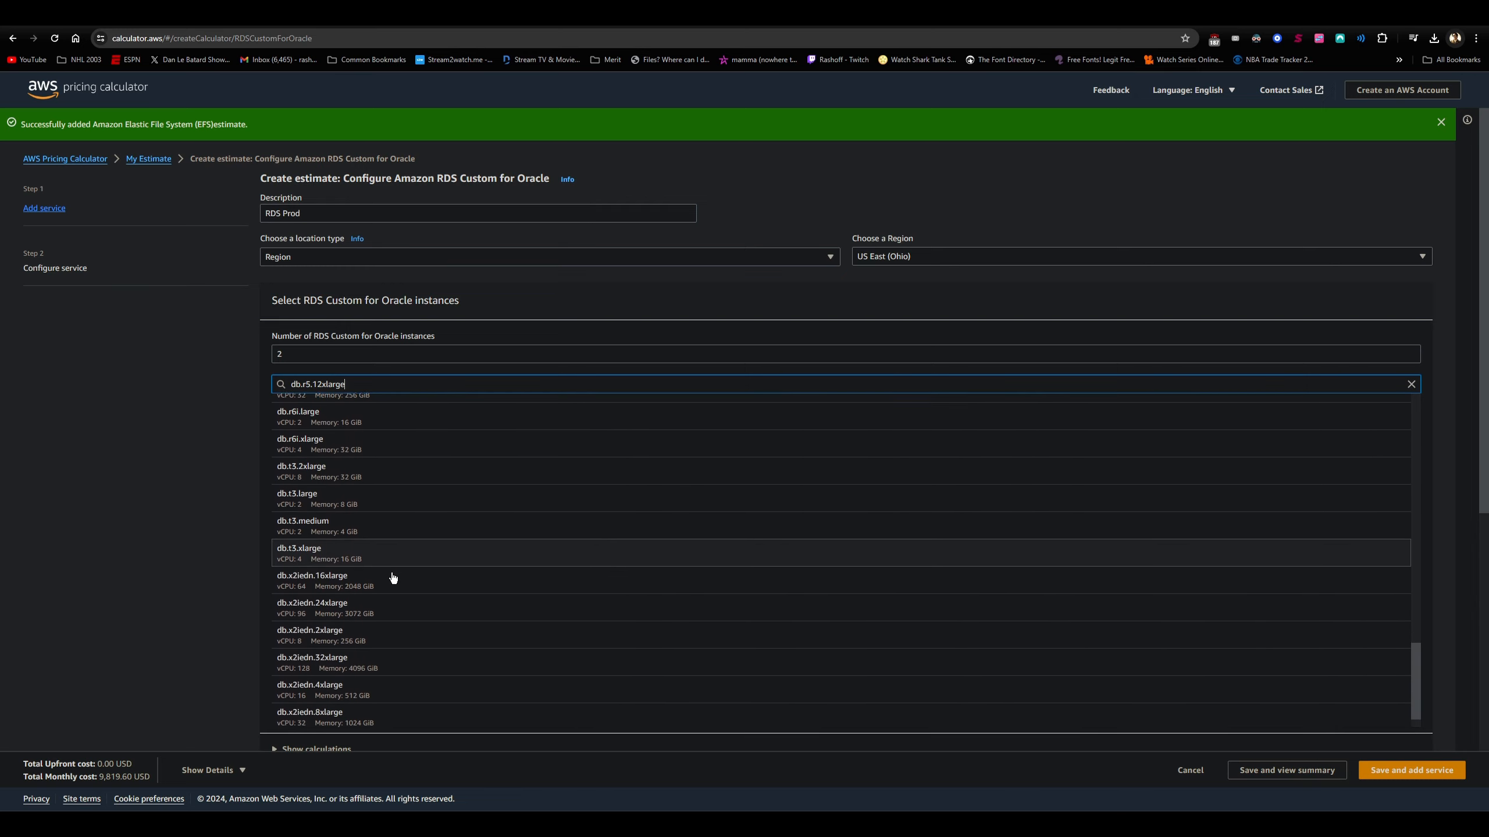
scroll(378, 528, up, 5)
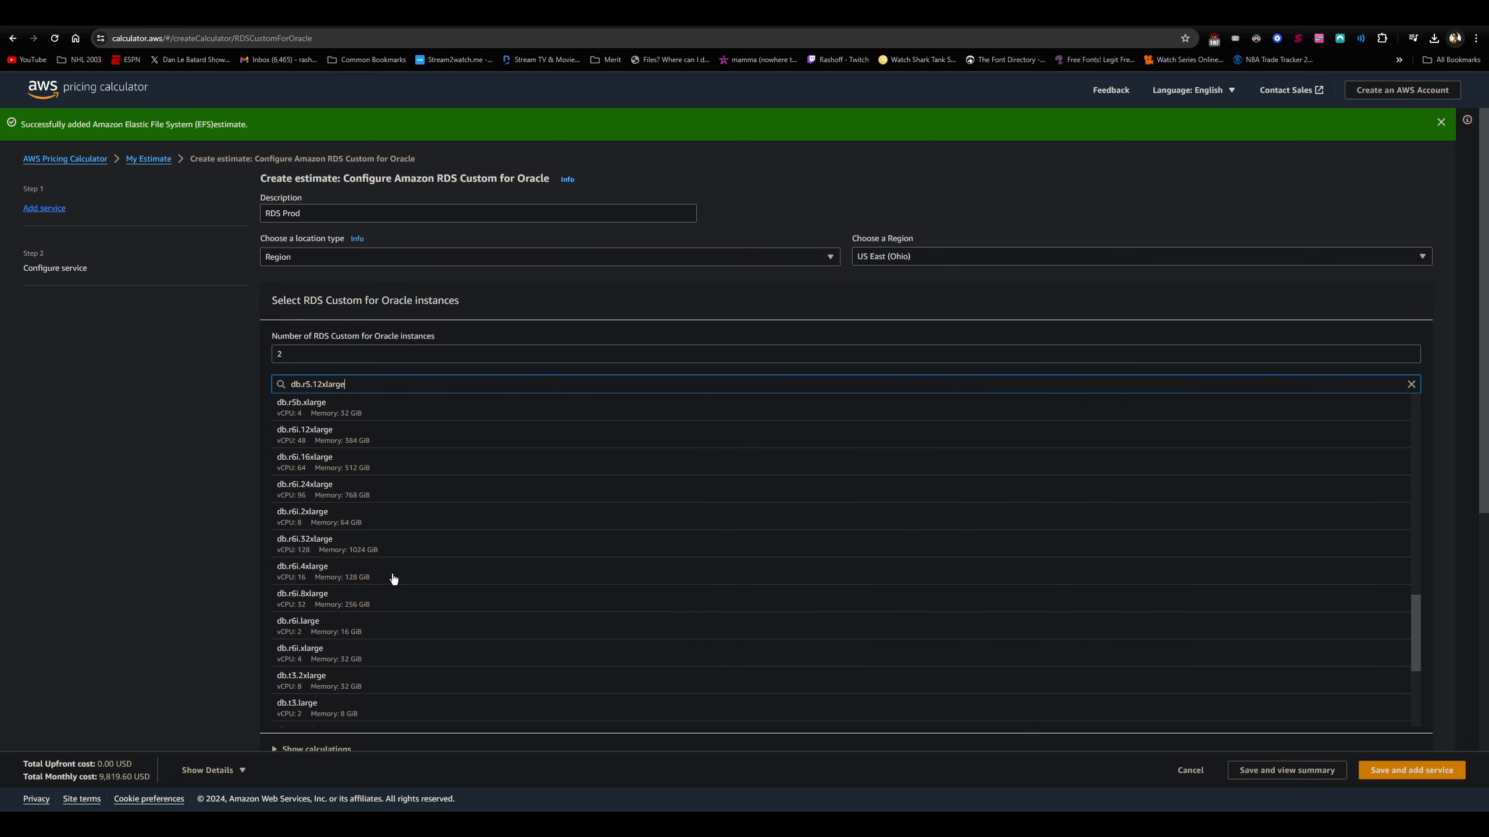
click(376, 503)
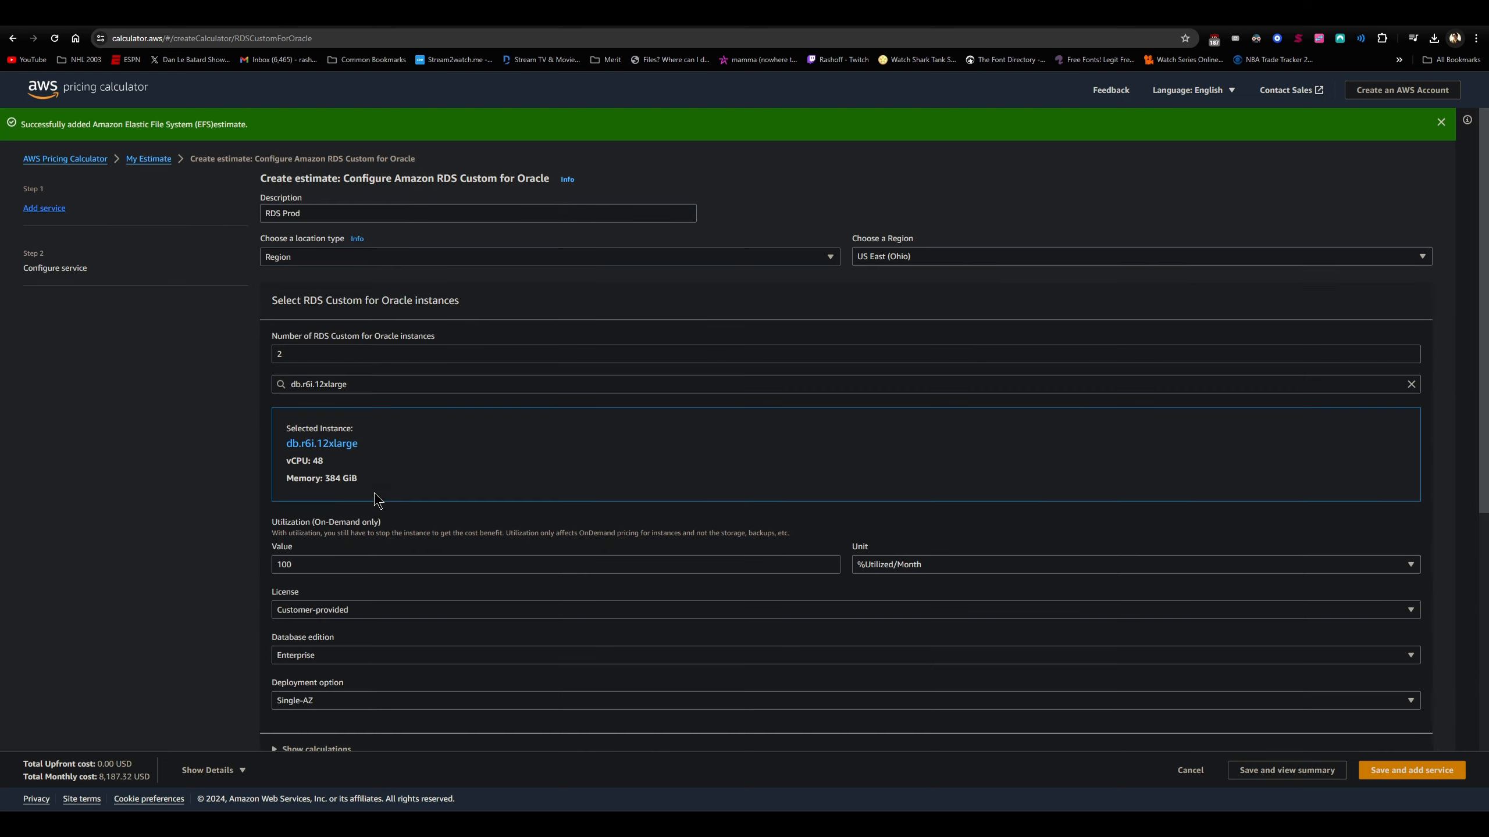
Recheck the cost of db.m5.12xlarge and select db.m6i.12xlarge as the RDS Prod instance type.
click(339, 384)
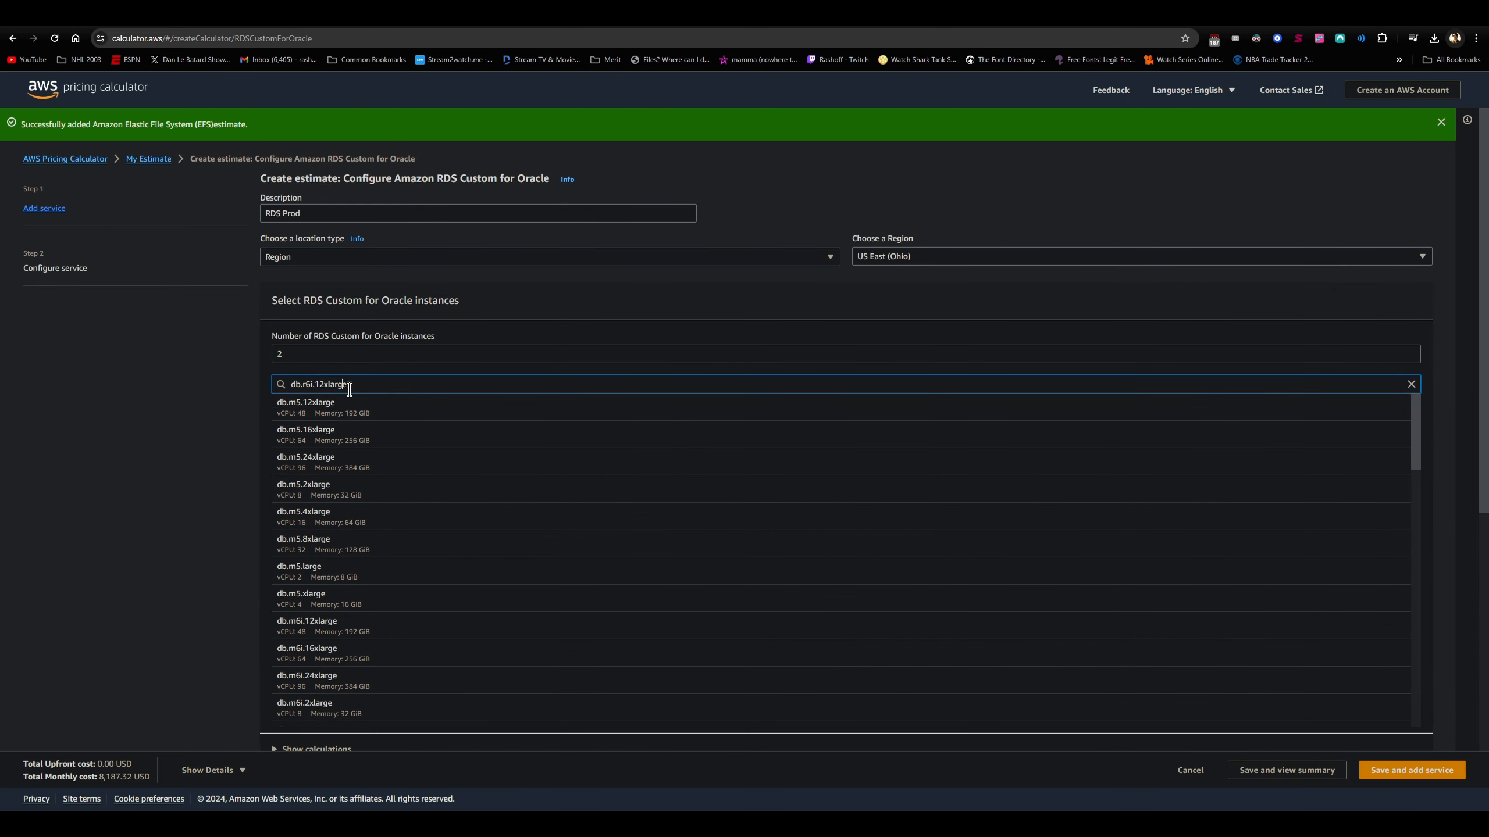
click(364, 415)
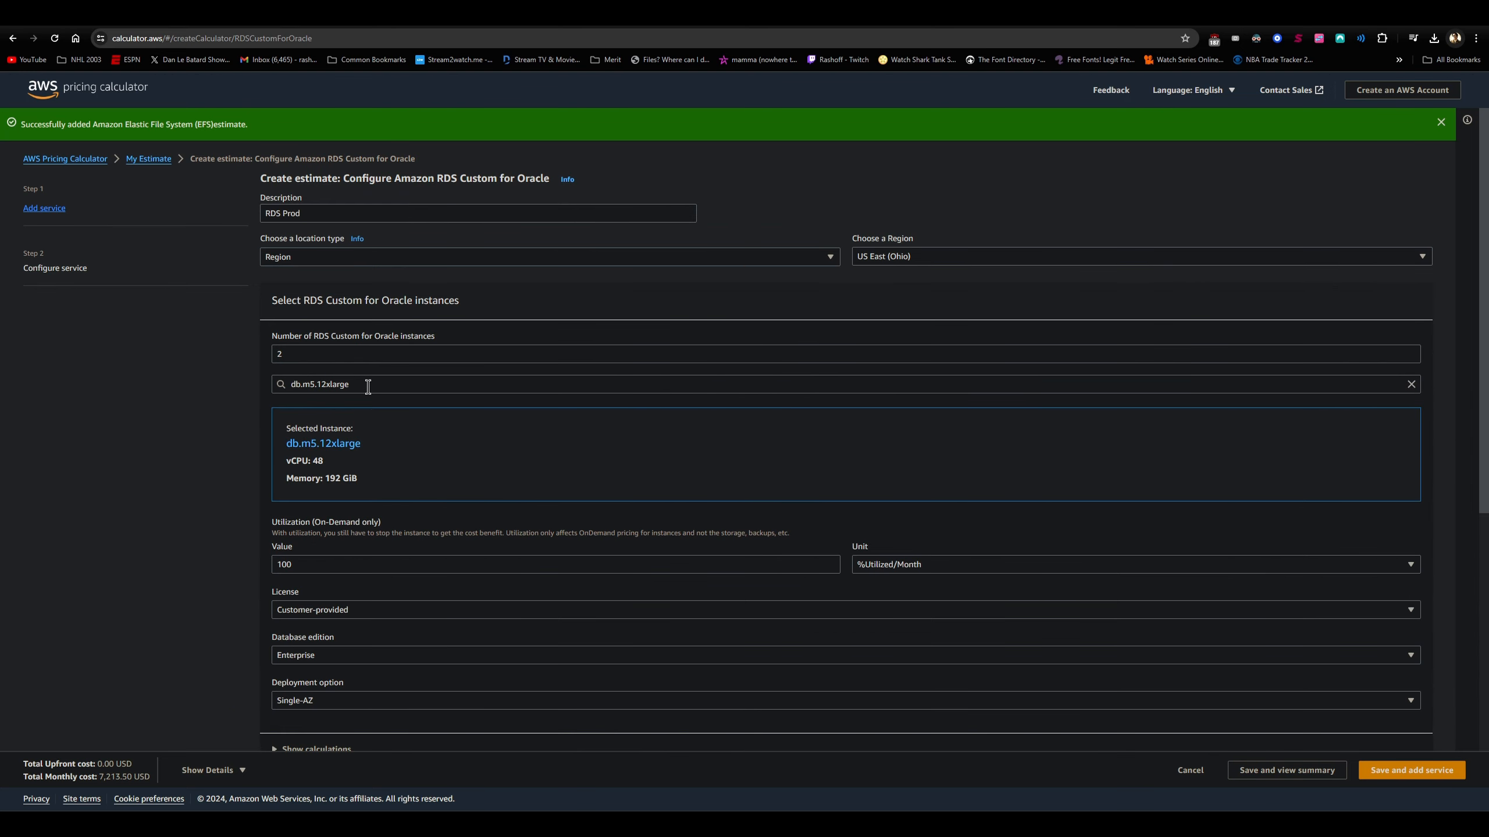
click(367, 386)
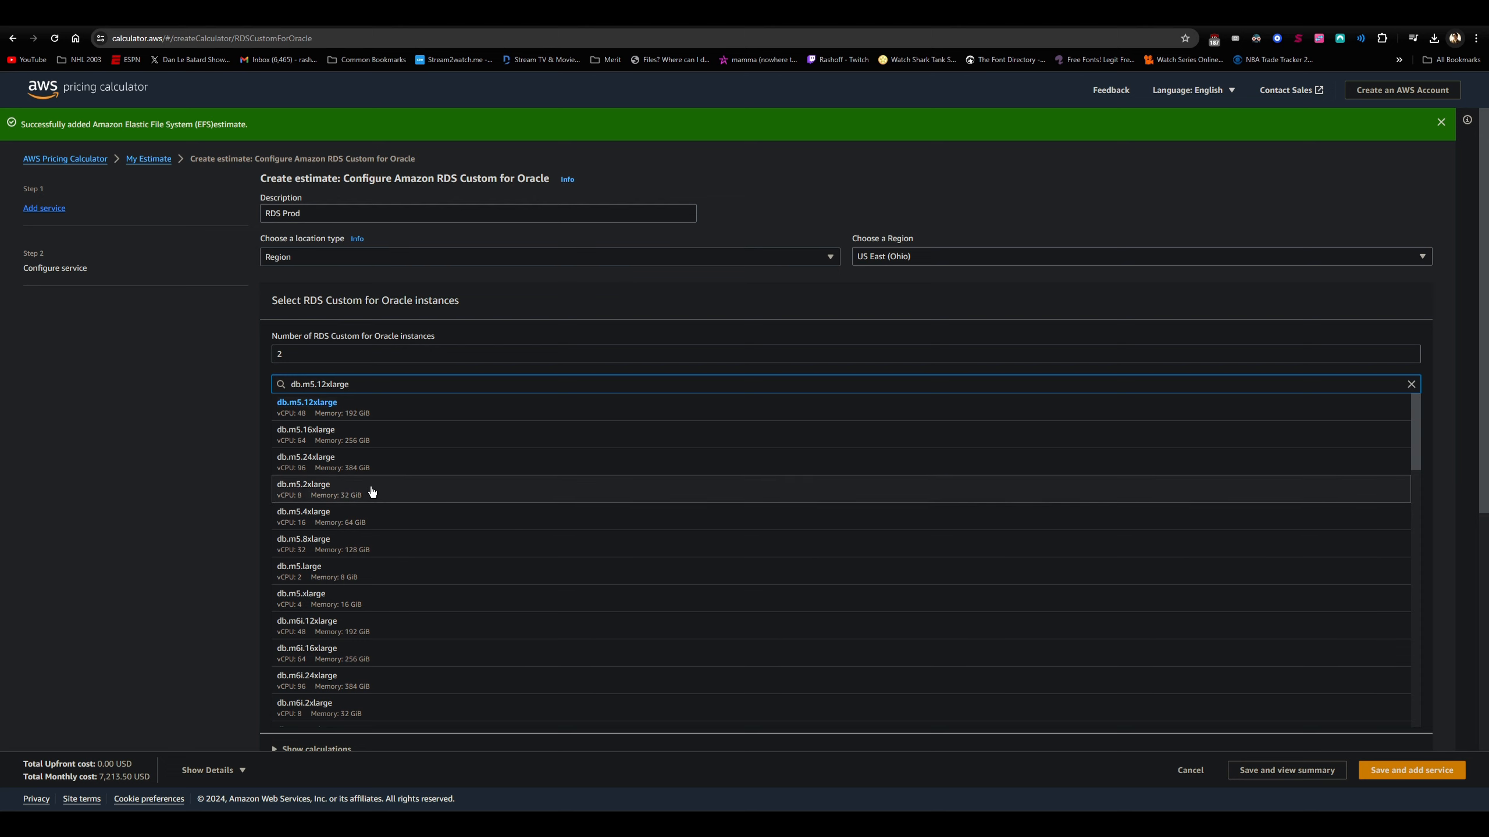
click(373, 634)
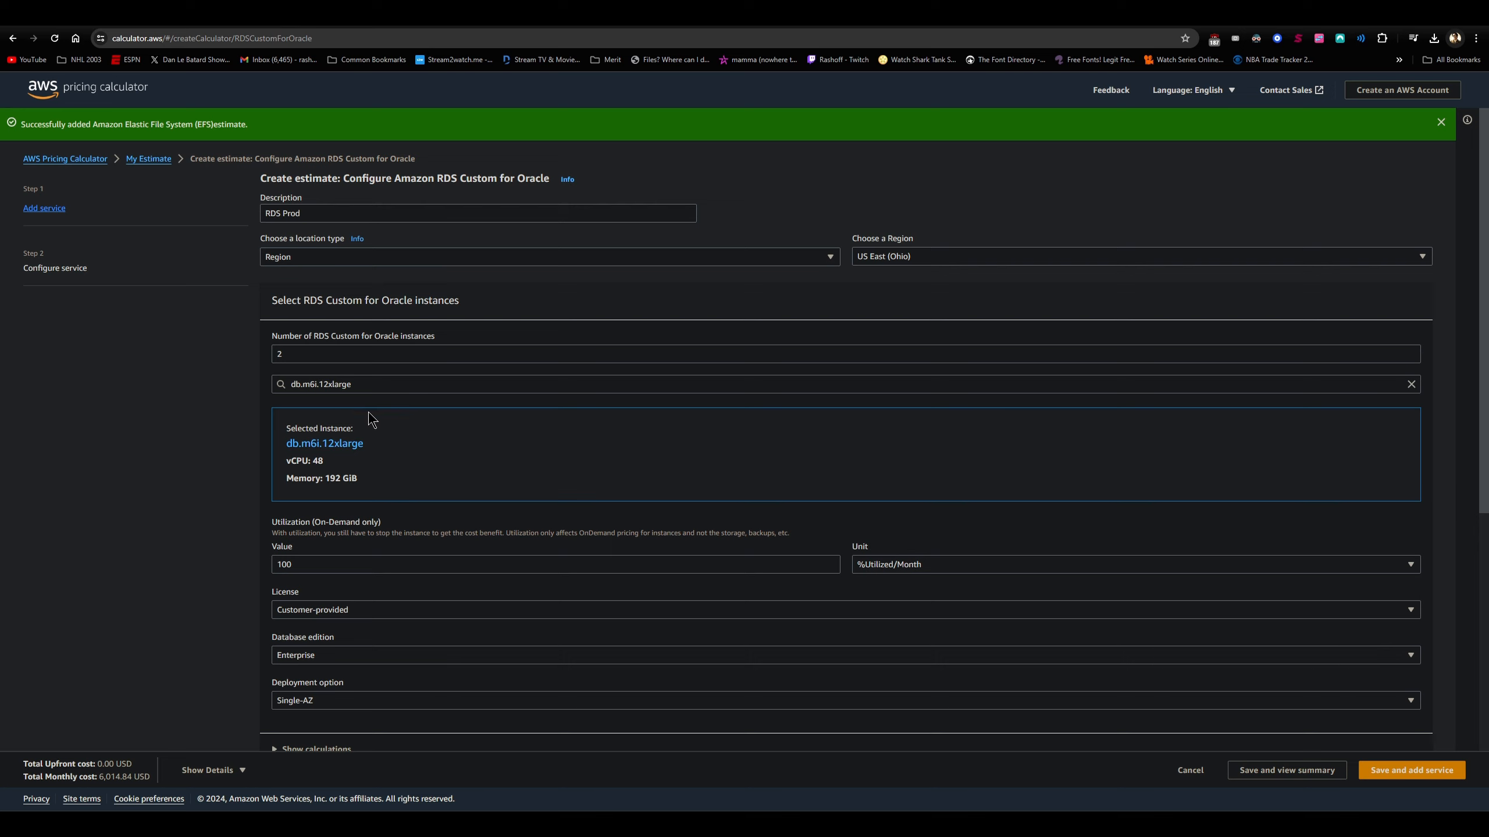
Expand the backup storage settings, check the production storage in the diagram, and set the storage amount per RDS Custom instance to 1500 GB.
scroll(369, 422, down, 1)
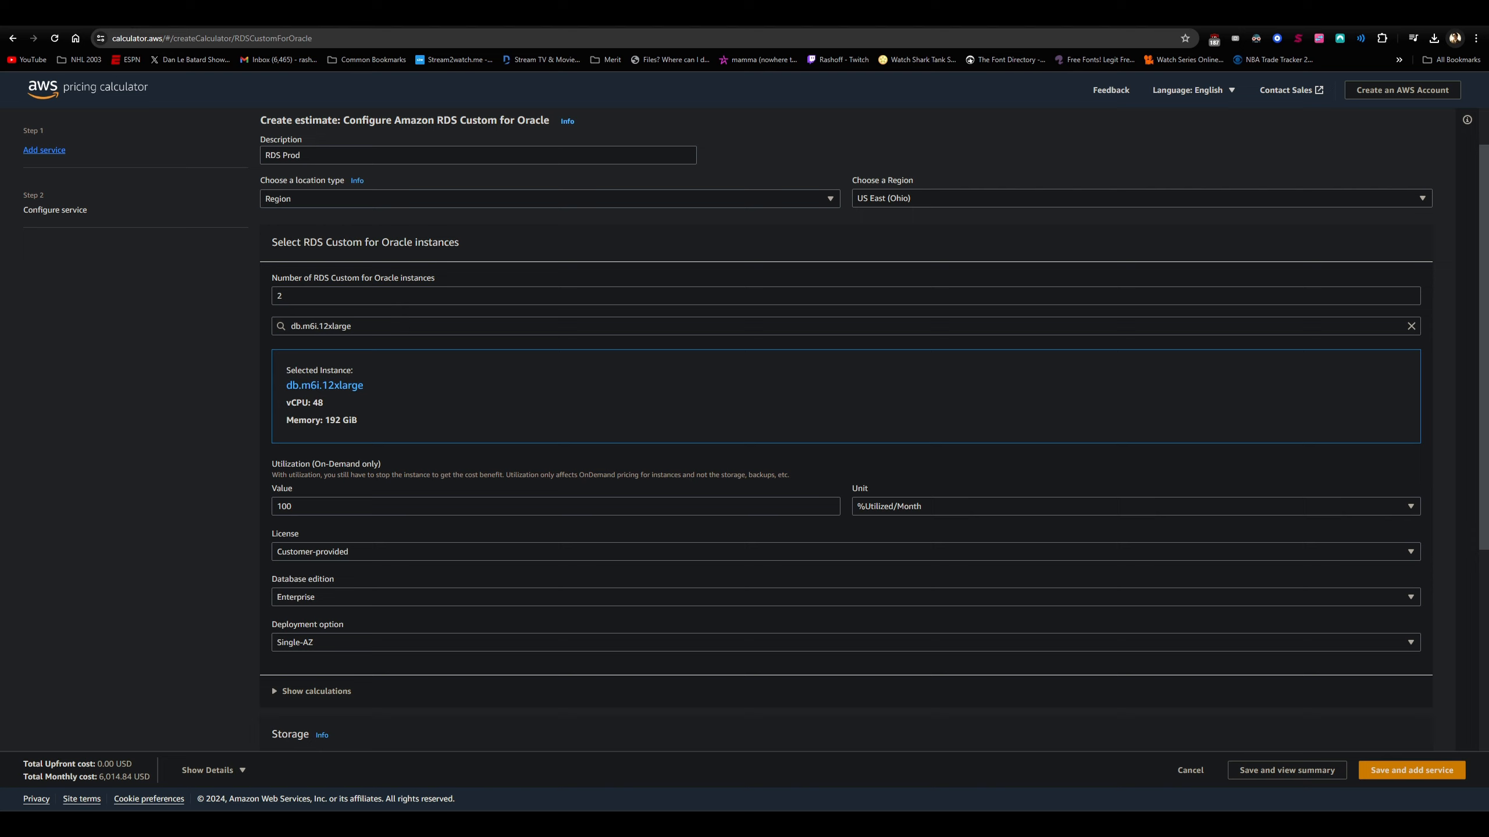
scroll(253, 425, down, 1)
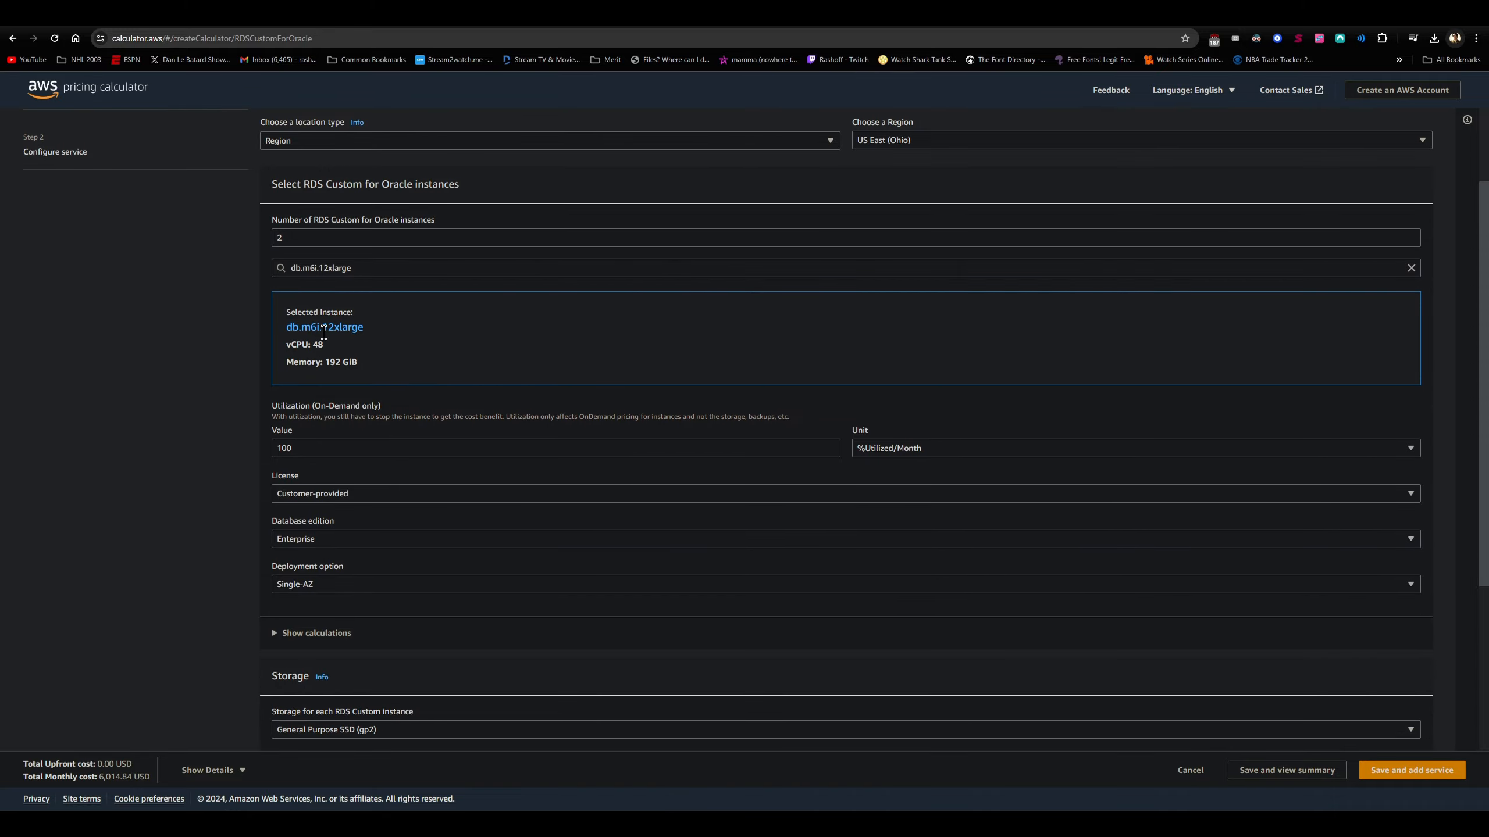
scroll(352, 411, down, 4)
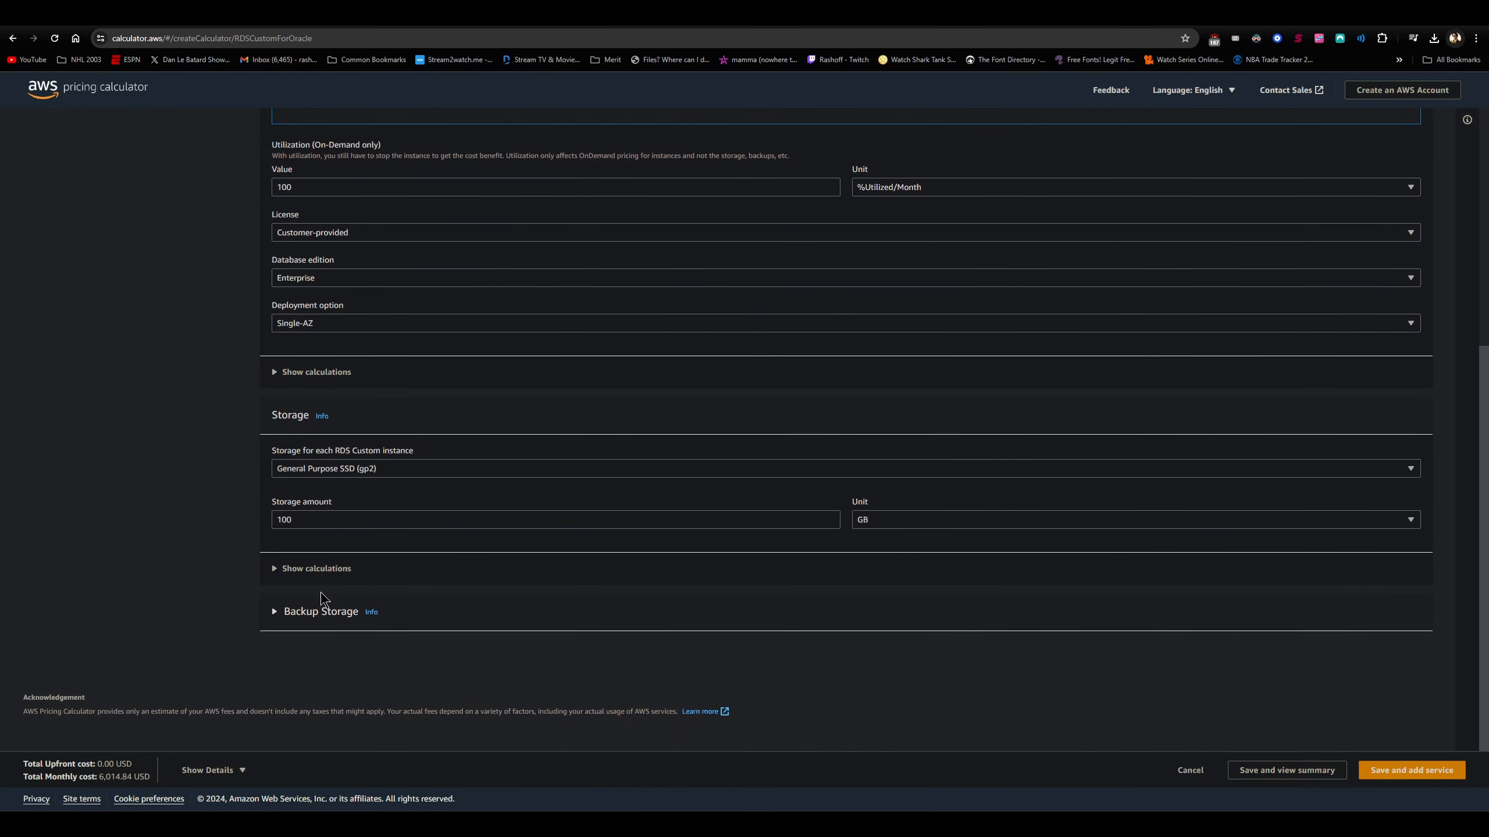
click(292, 619)
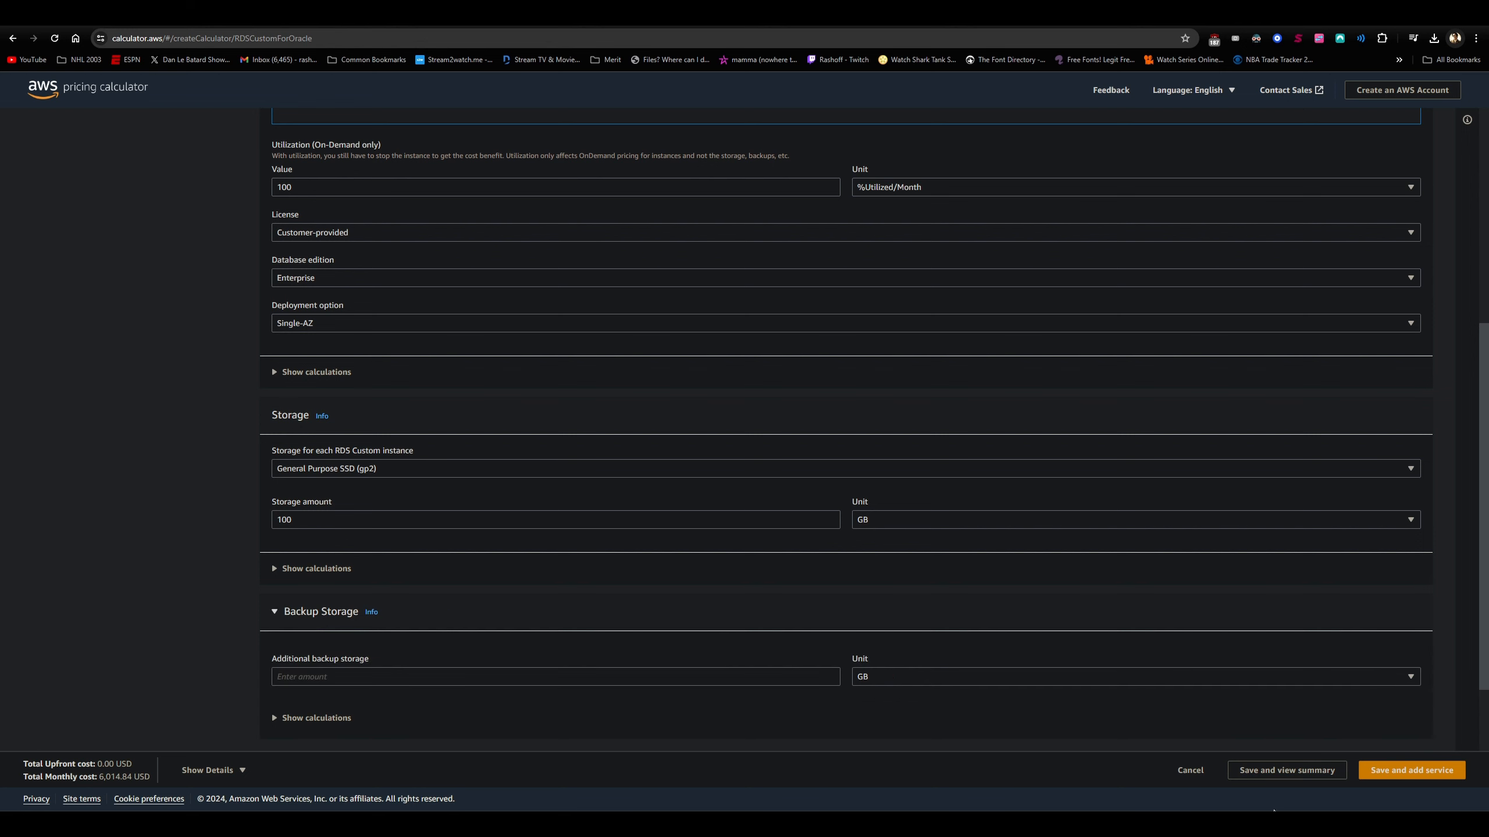
click(1193, 824)
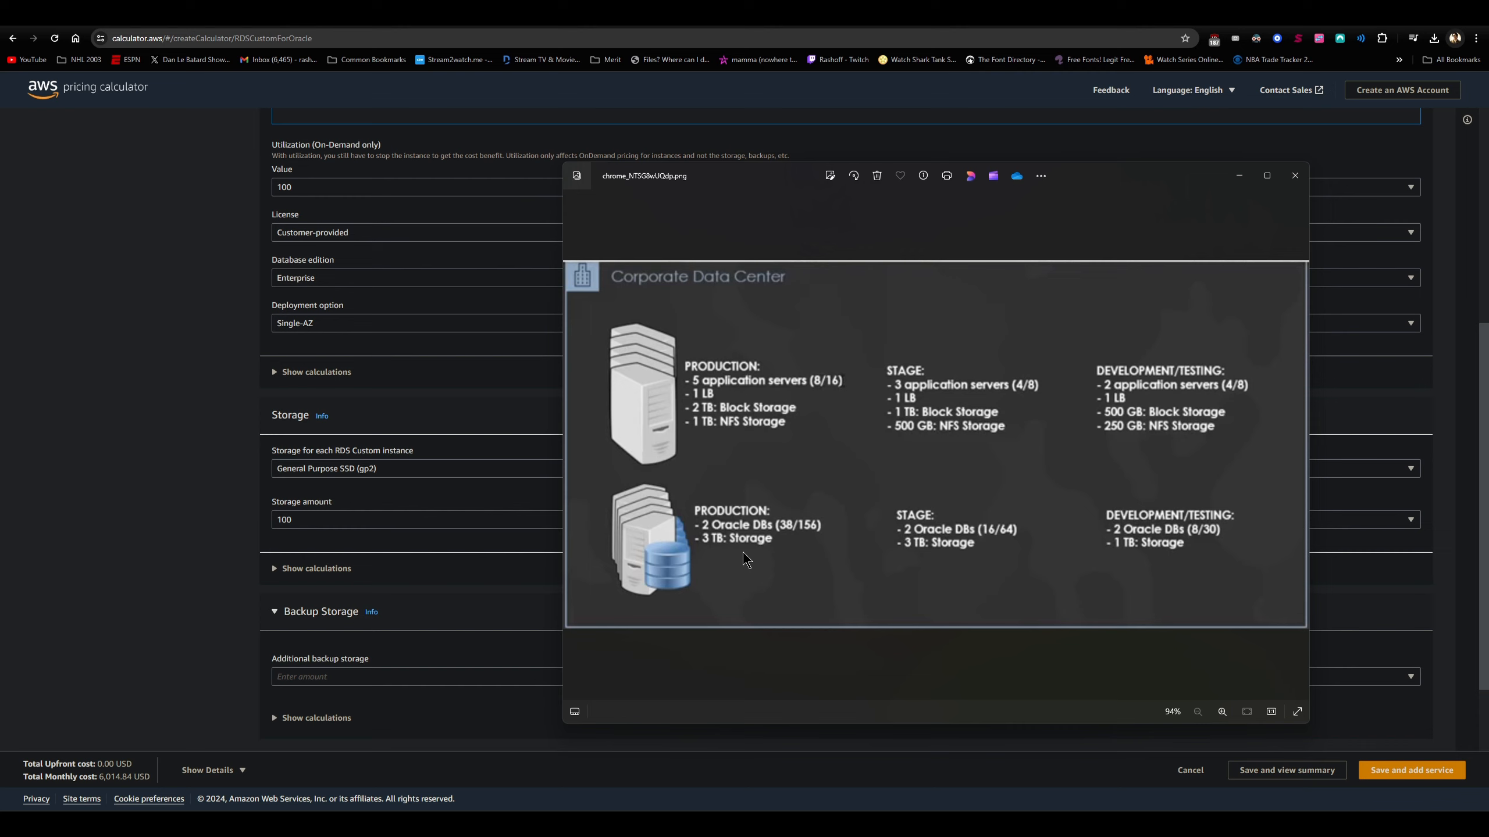
drag(329, 518, 217, 510)
text(1500)
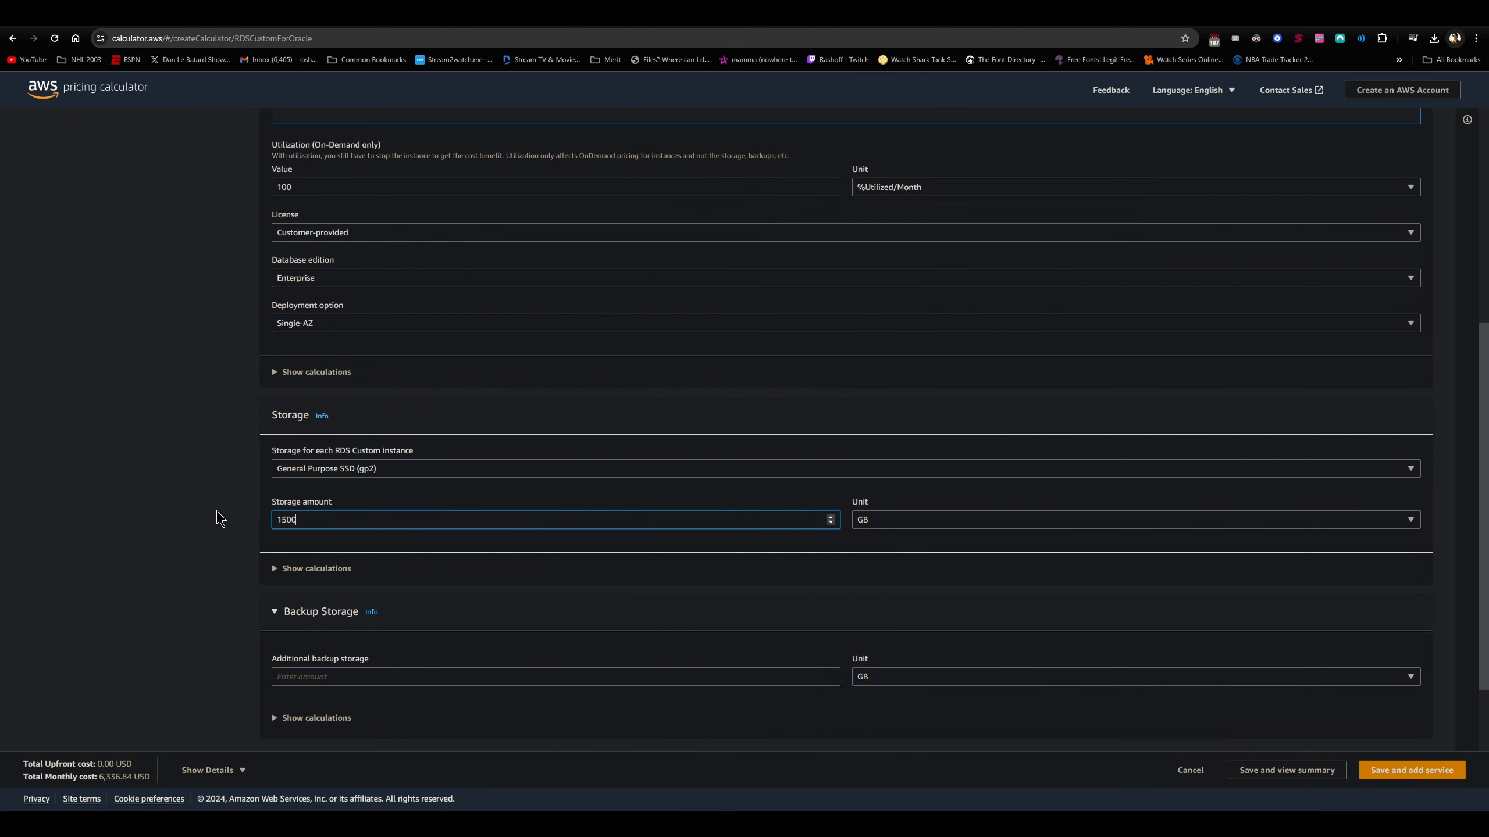
click(221, 515)
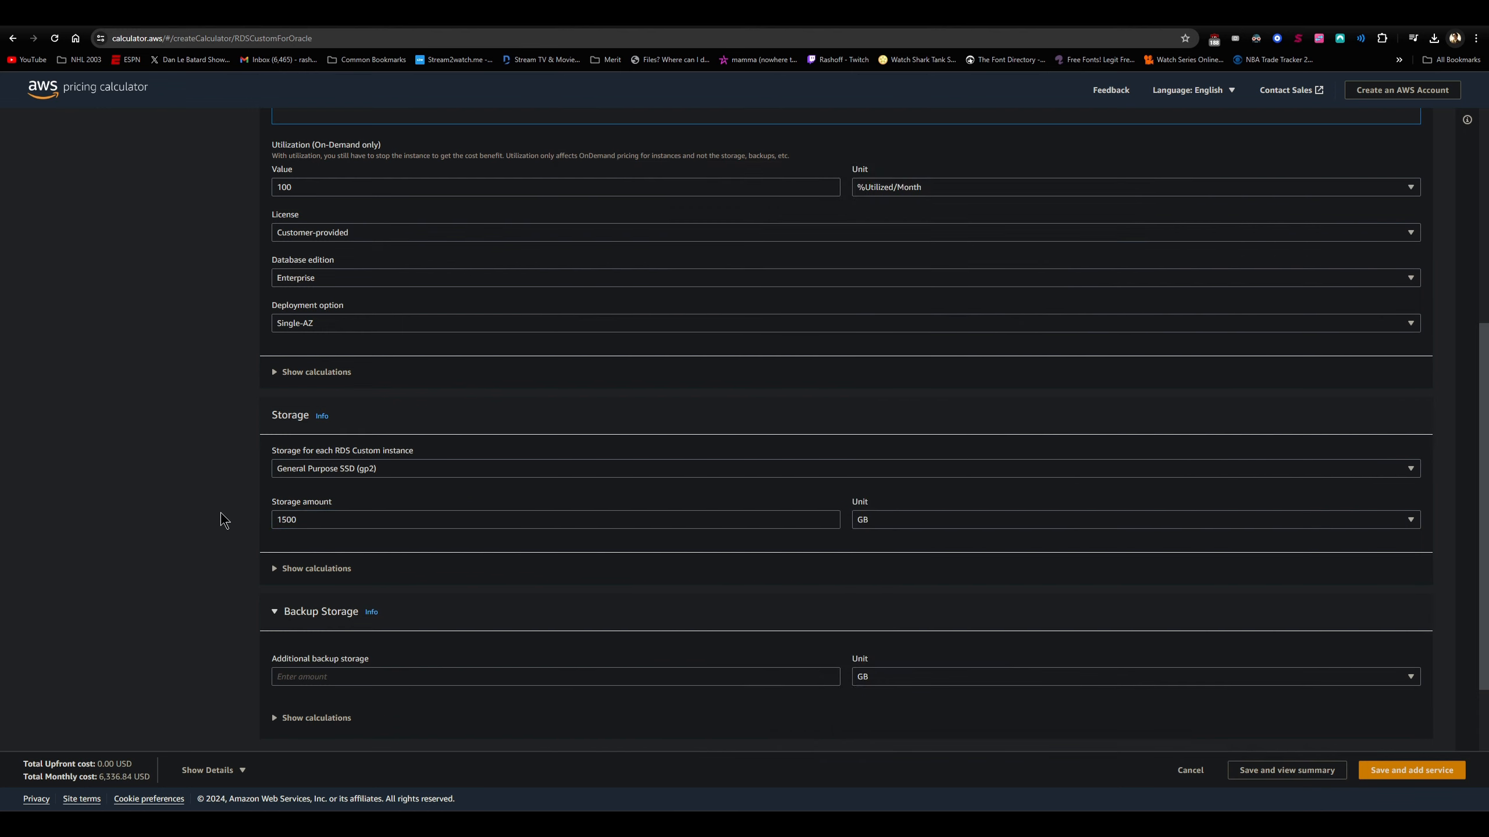
Set the additional backup storage to 3000 GB and save the RDS Prod service to the estimate, continuing to add another service.
click(402, 676)
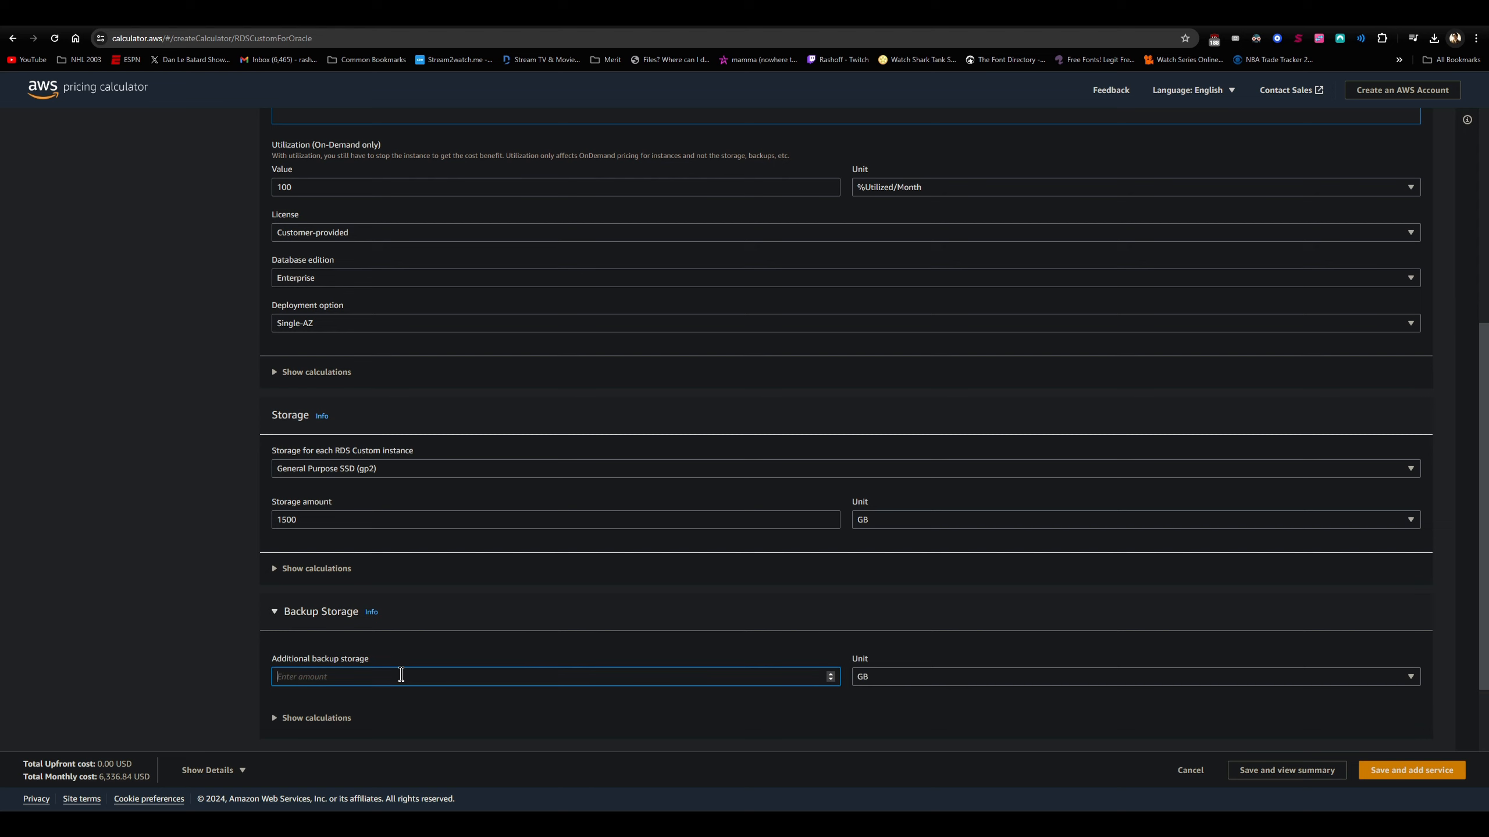
text(3000)
click(191, 630)
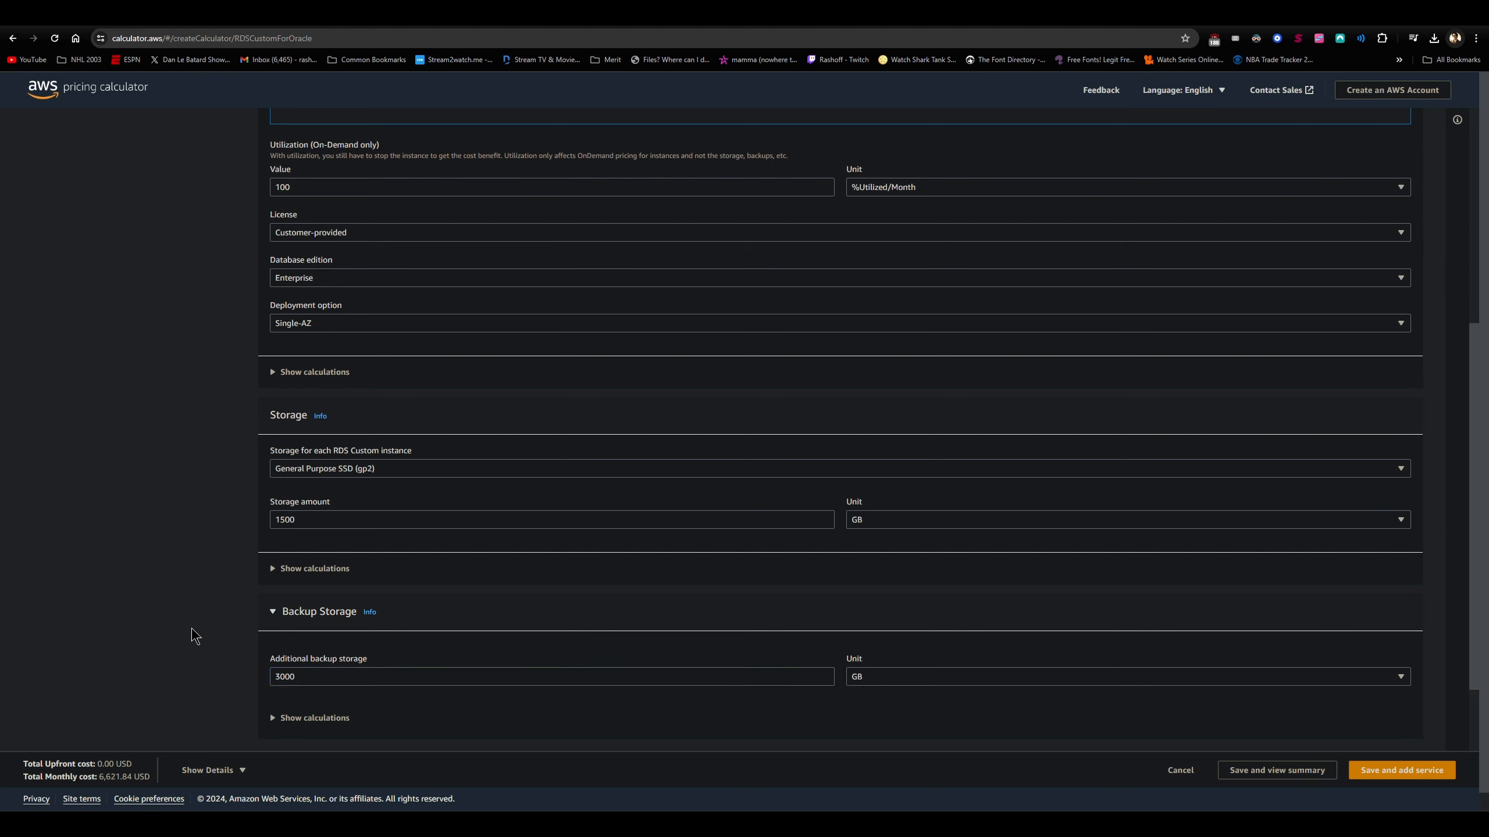
click(1402, 772)
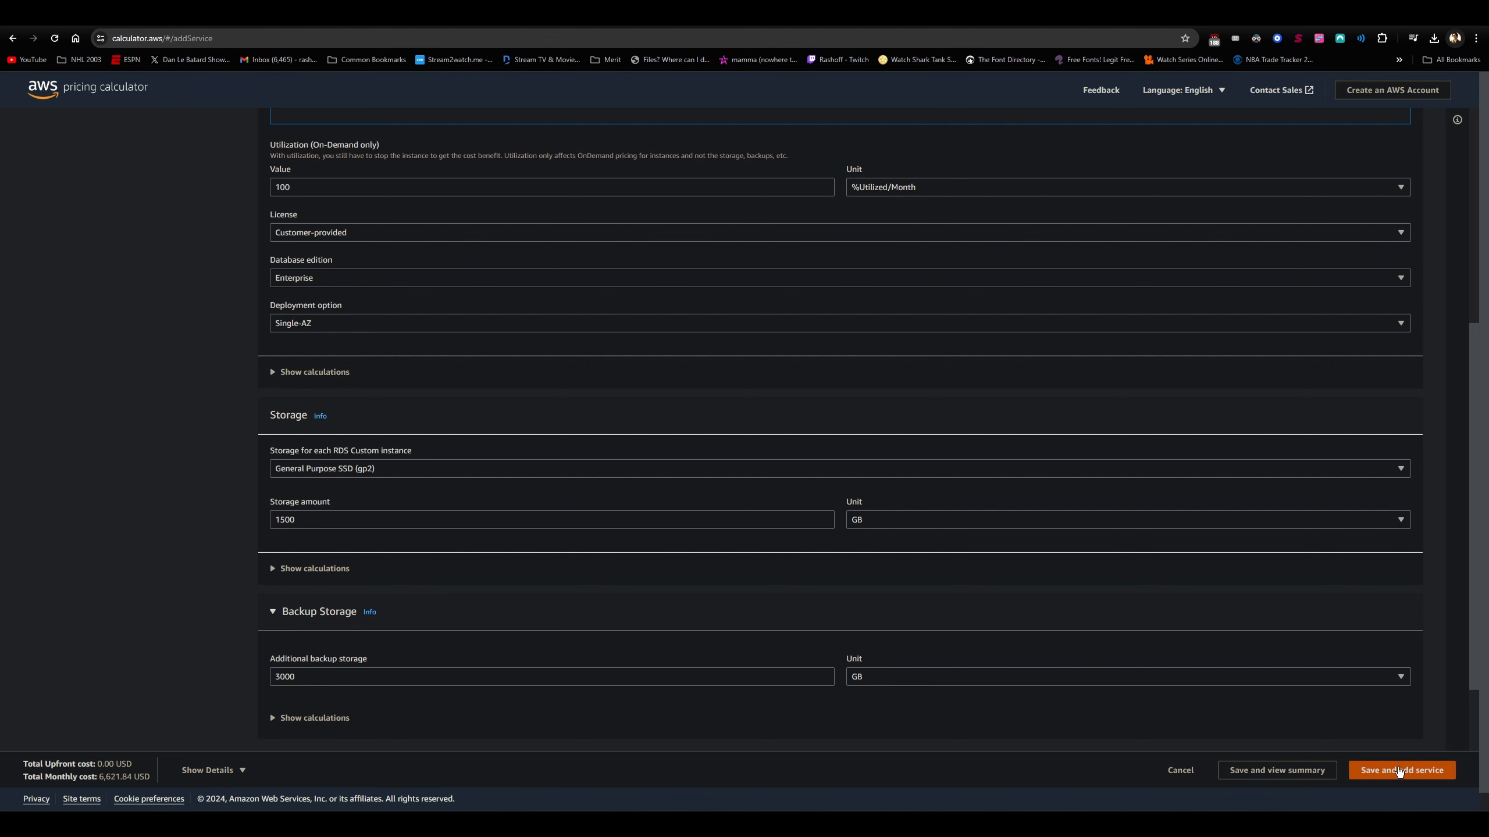
Search for RDS, check the stage database specifications in the data center diagram, and start configuring Amazon RDS Custom for Oracle.
click(594, 357)
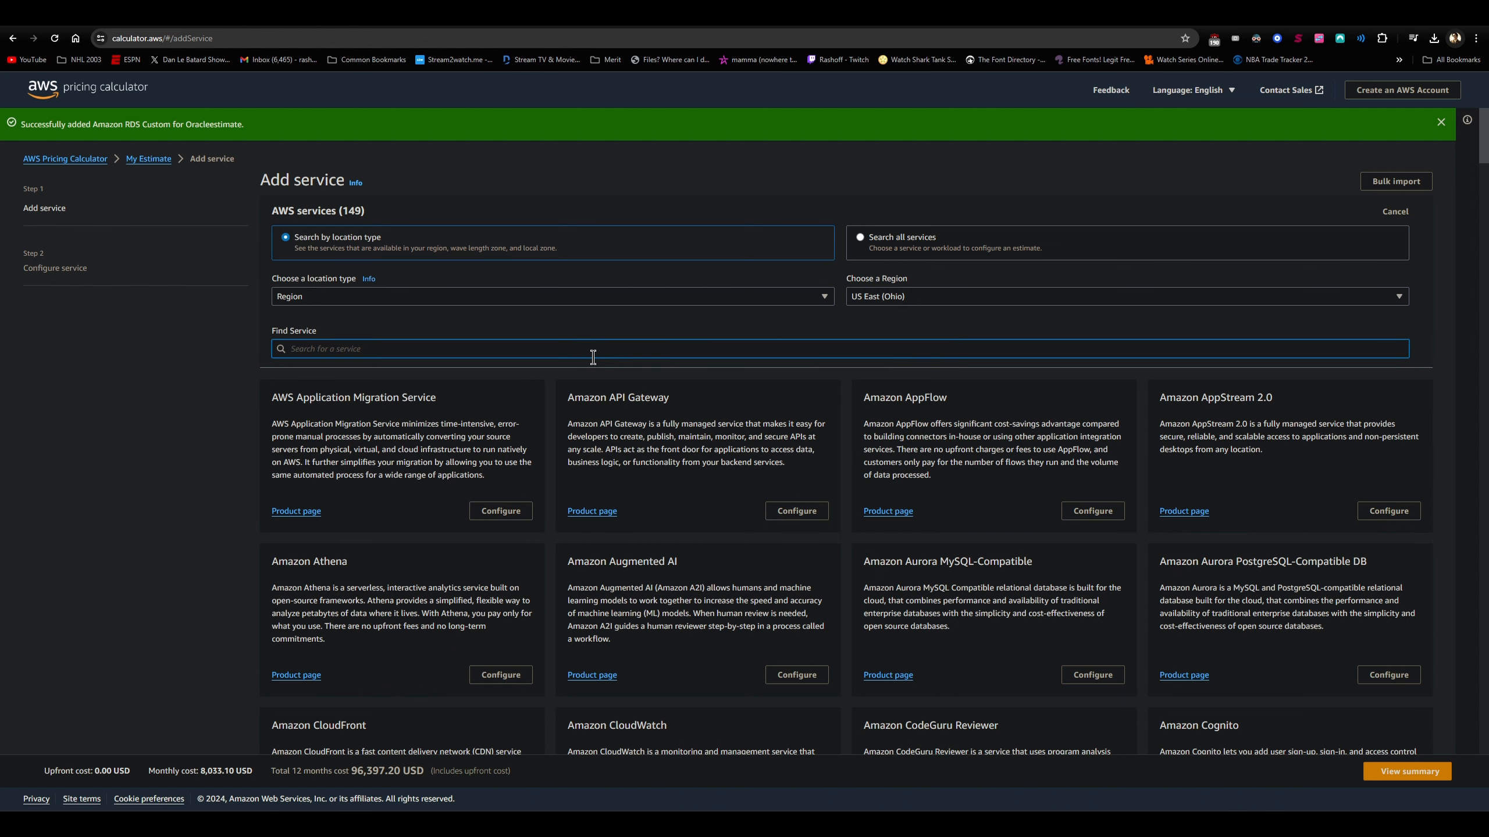
text(RDS)
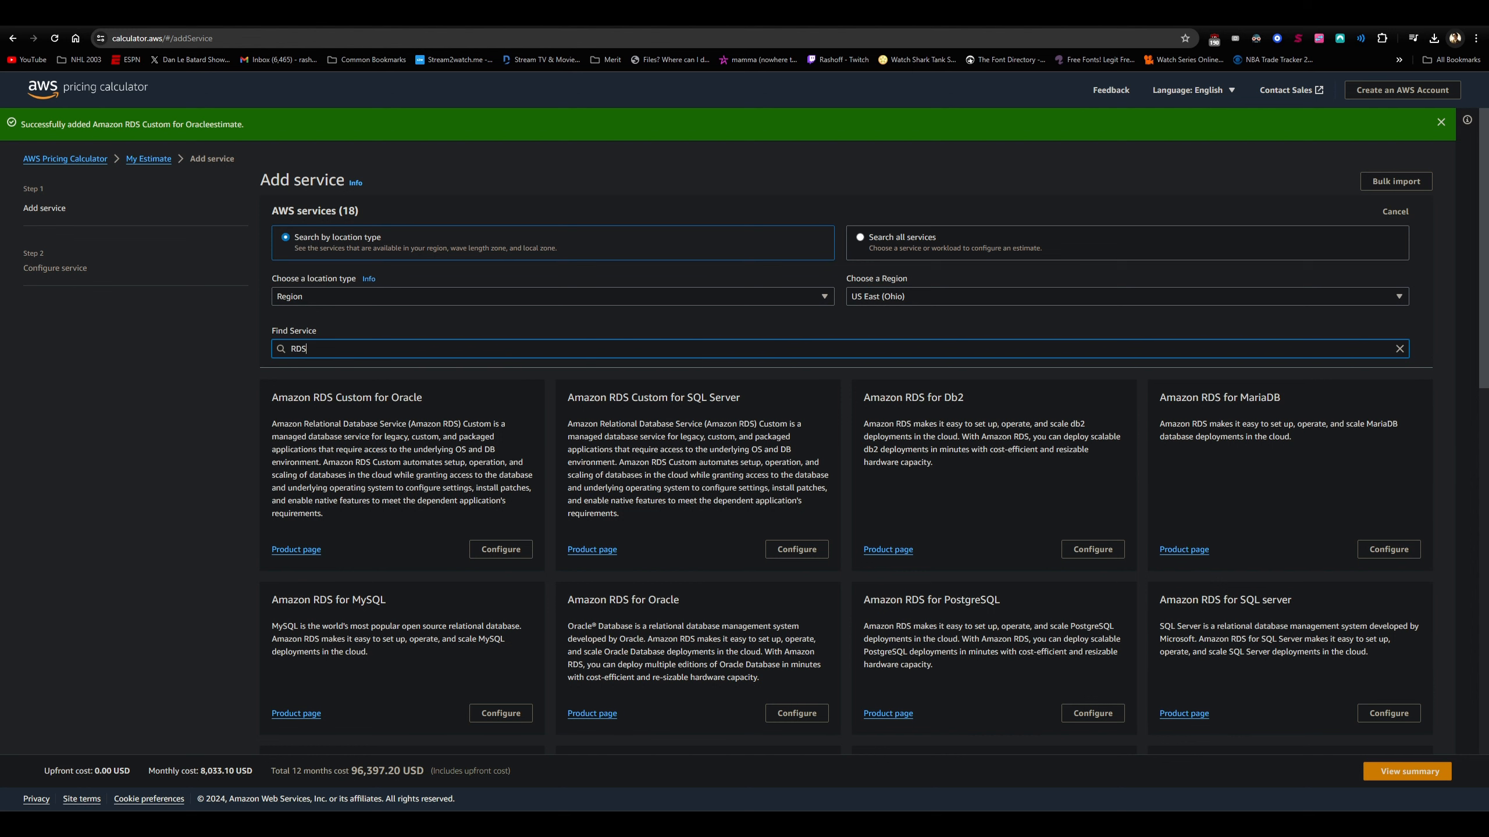
click(1082, 824)
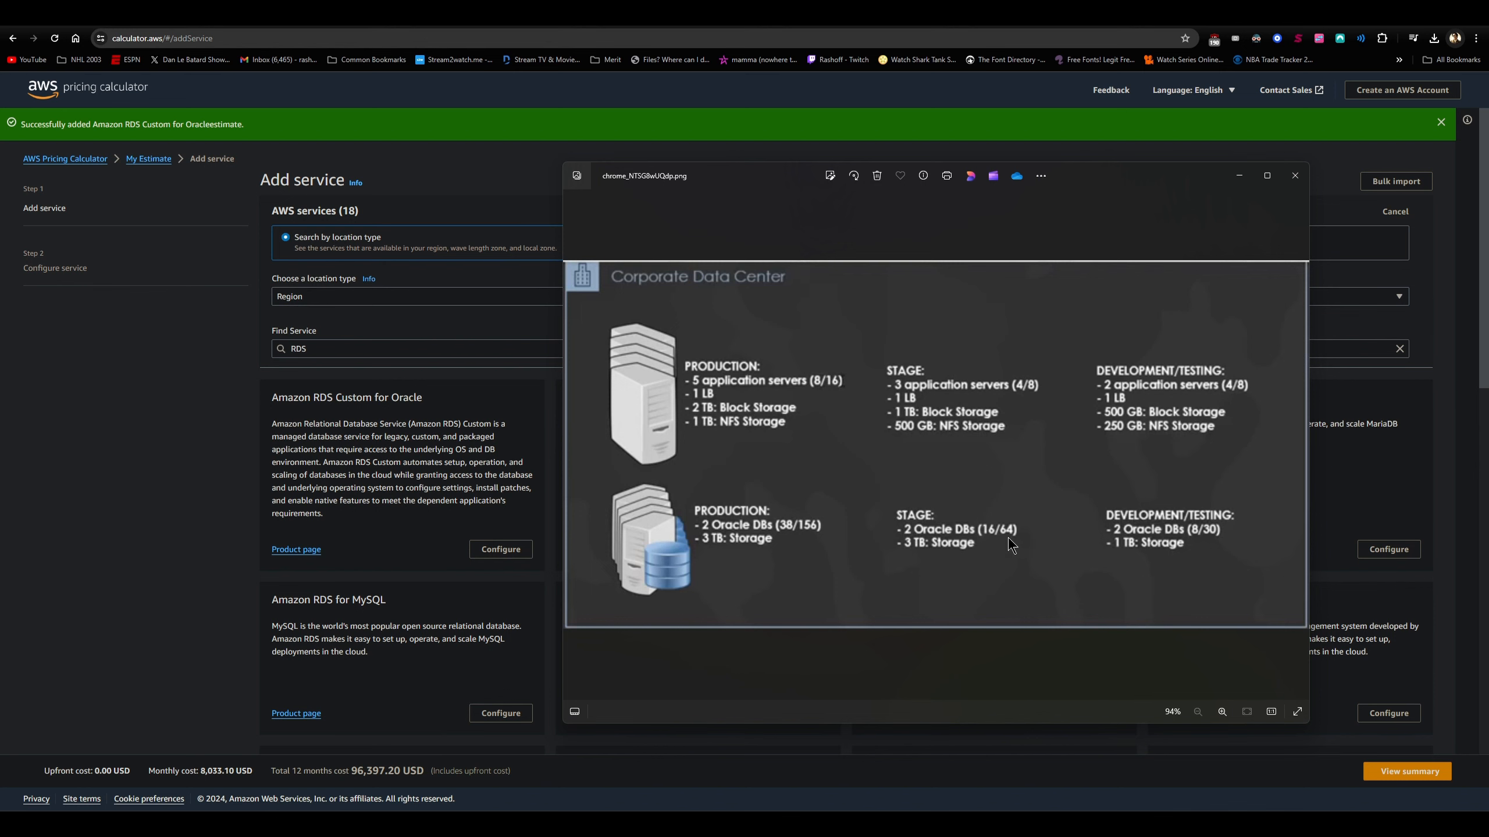
click(127, 430)
click(501, 550)
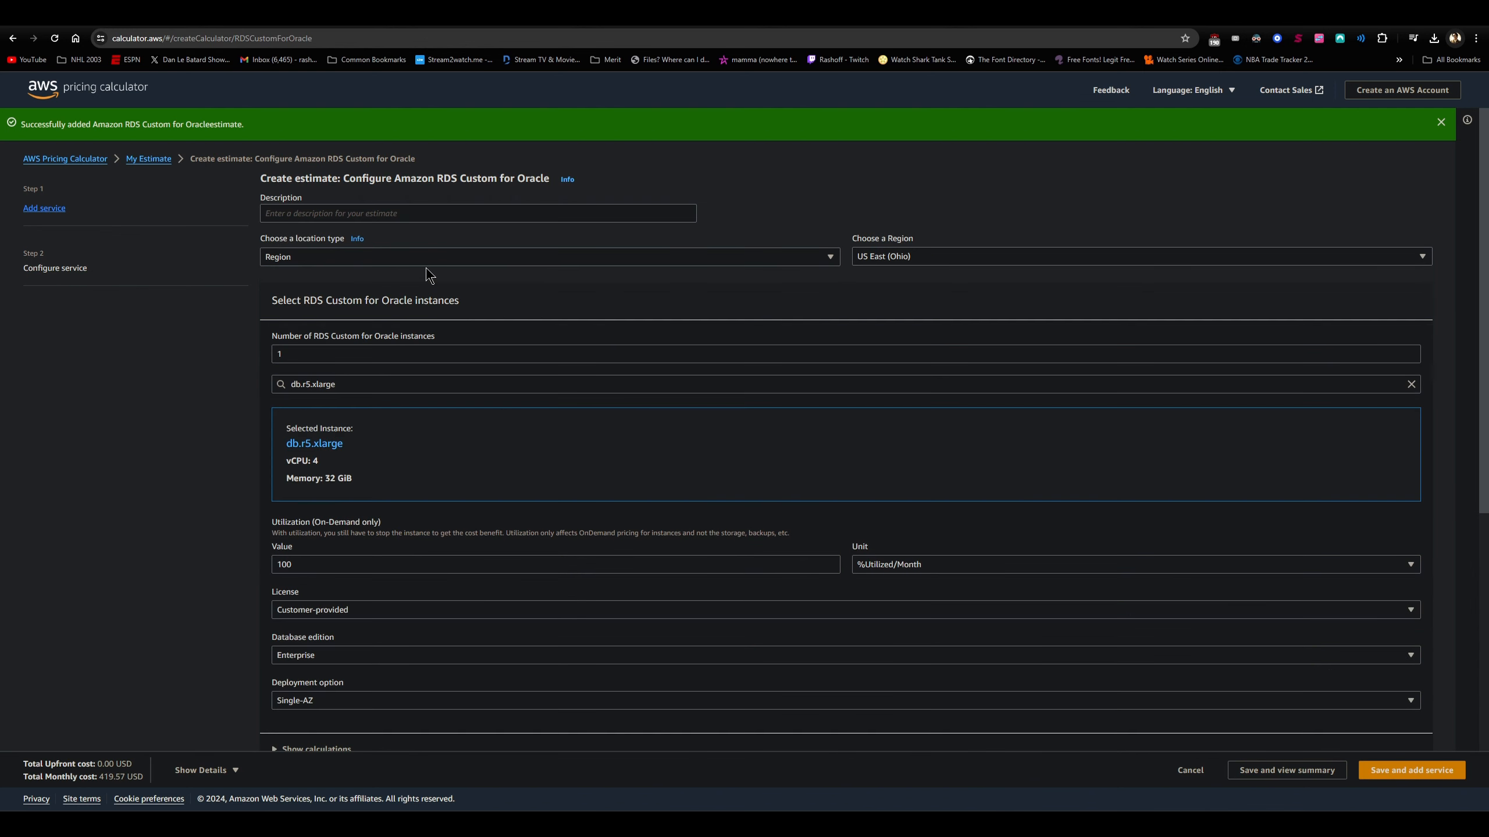
Describe the service as RDS Stage, set the number of instances to 2, and select the db.m5.4xlarge instance type.
click(361, 213)
text(RDS Stage)
double_click(392, 354)
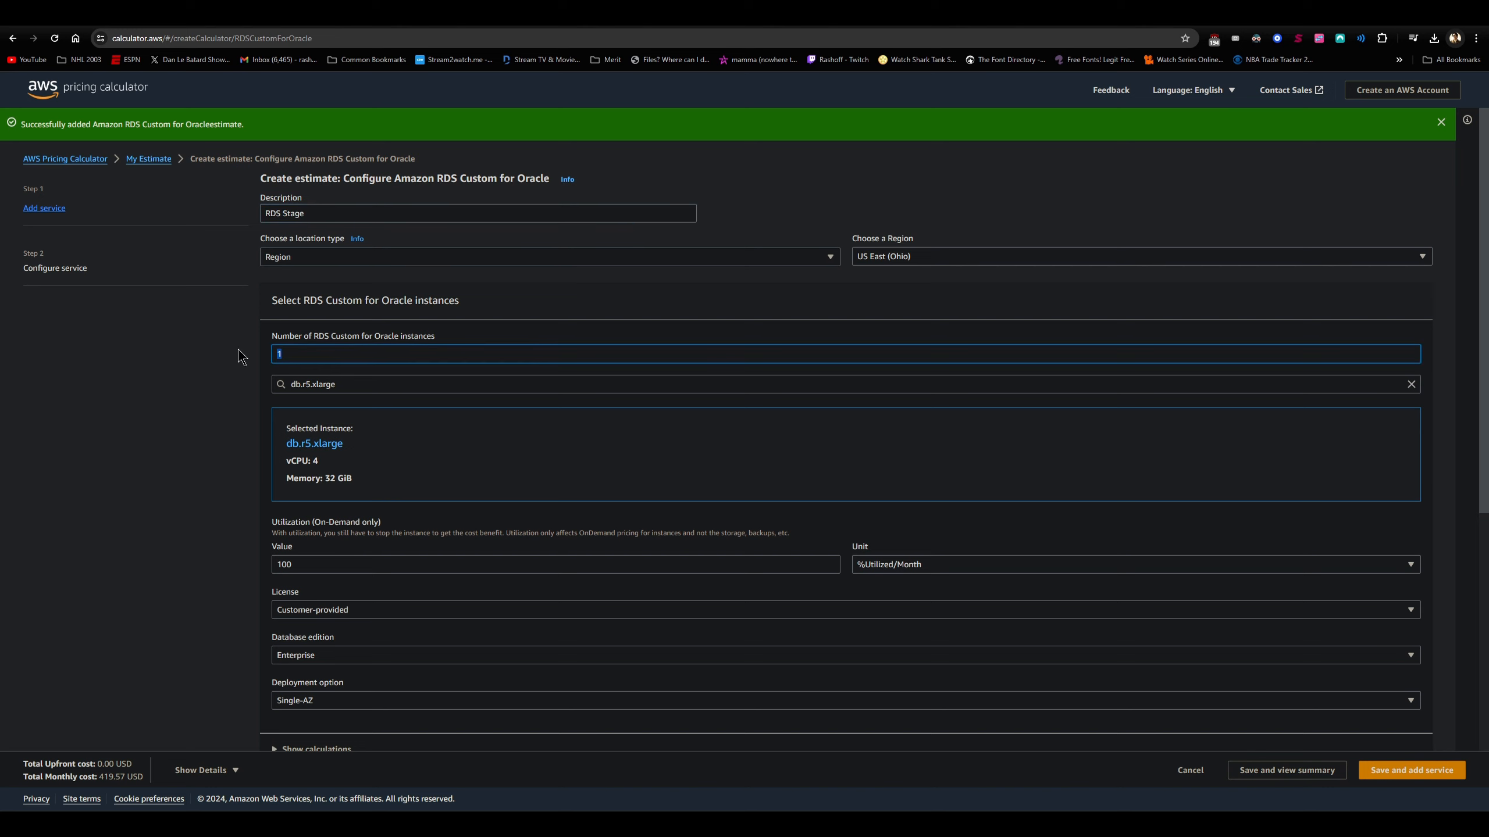
text(2)
click(361, 386)
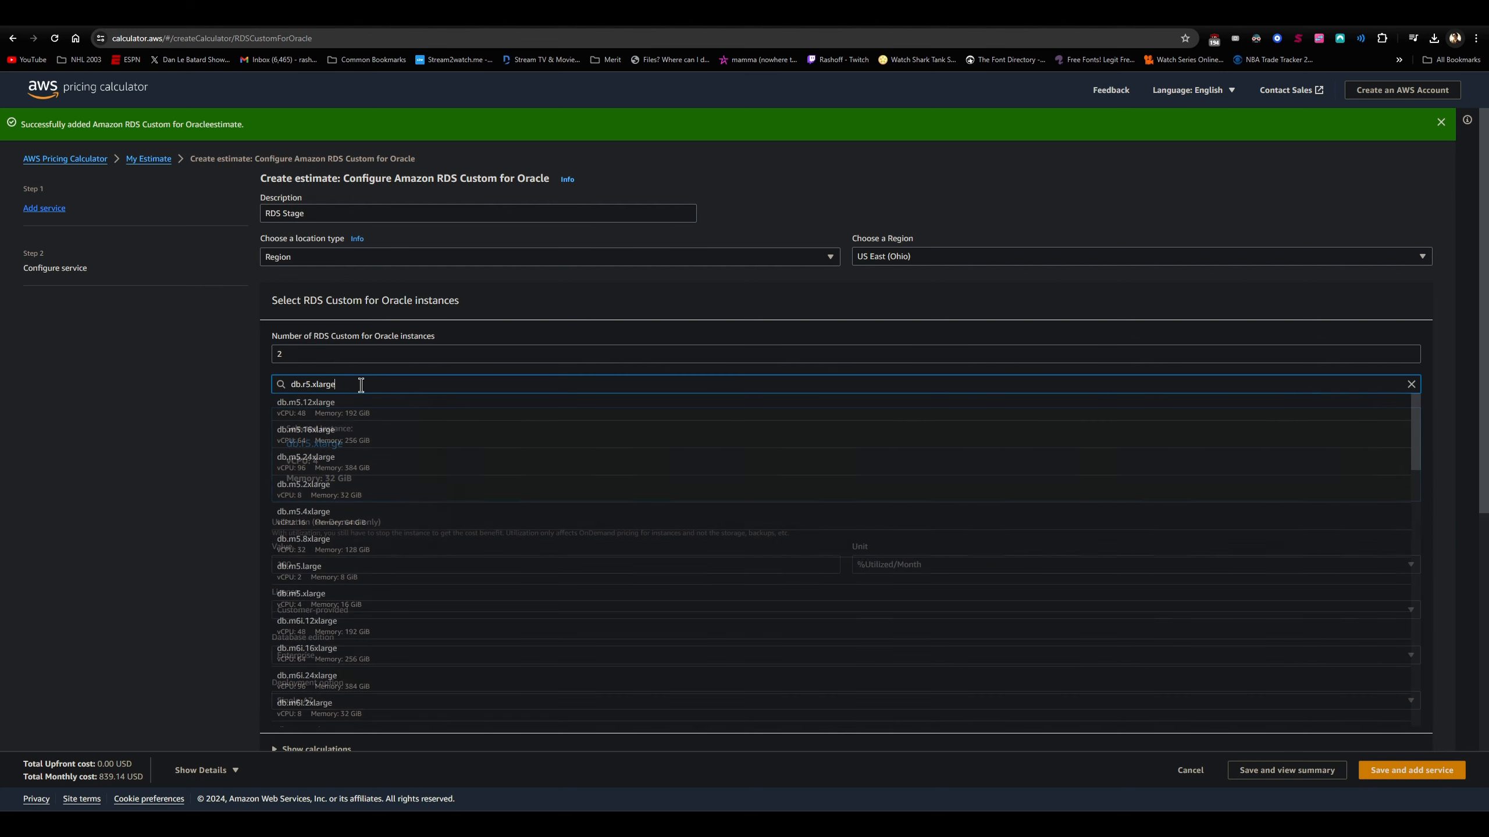
click(385, 523)
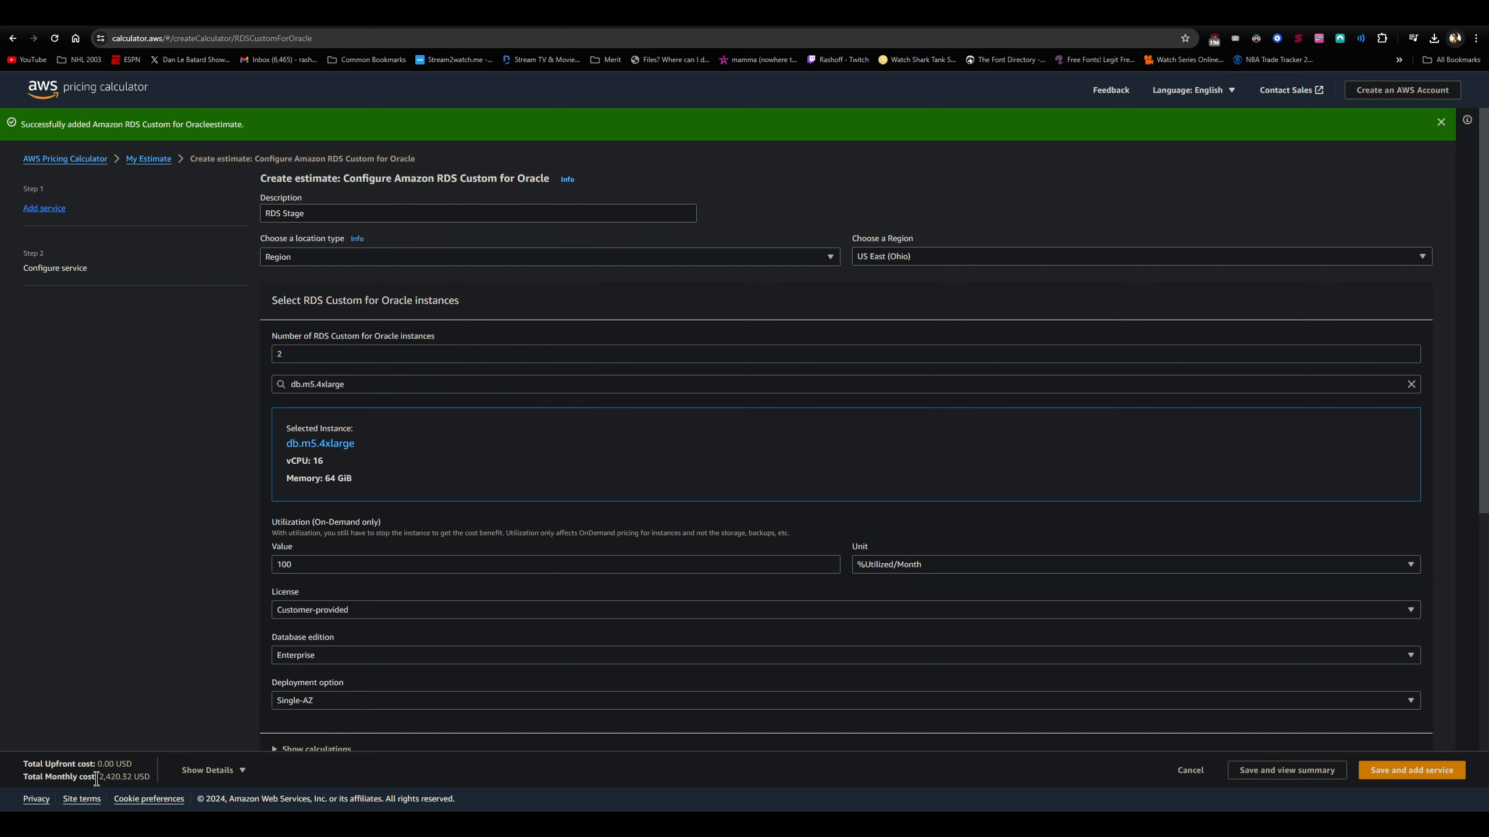
Try db.m6i.4xlarge as the RDS Stage instance type to compare its monthly cost, and return to db.m5.4xlarge.
click(387, 385)
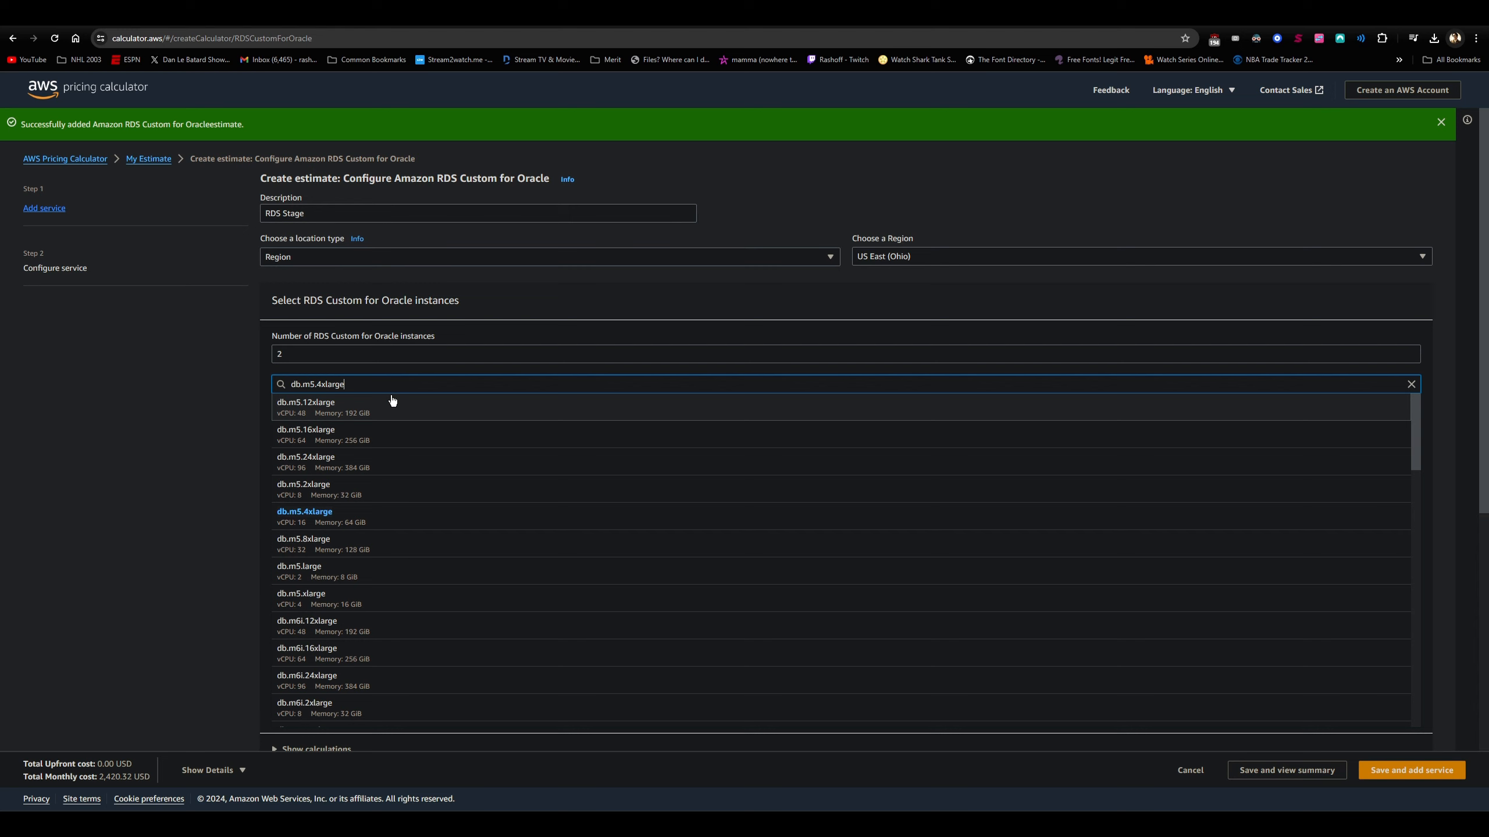
scroll(434, 472, down, 1)
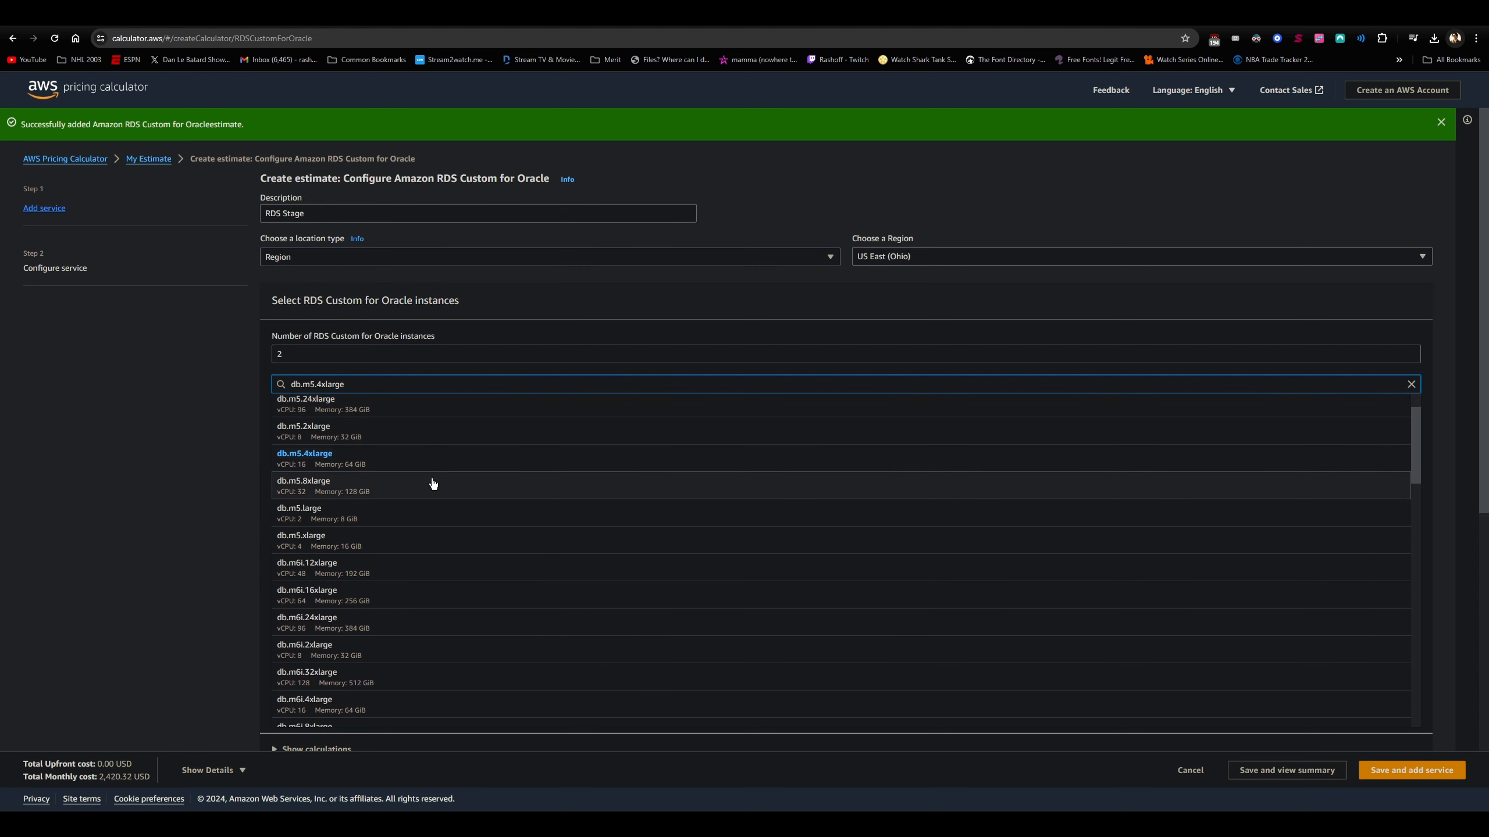
click(377, 706)
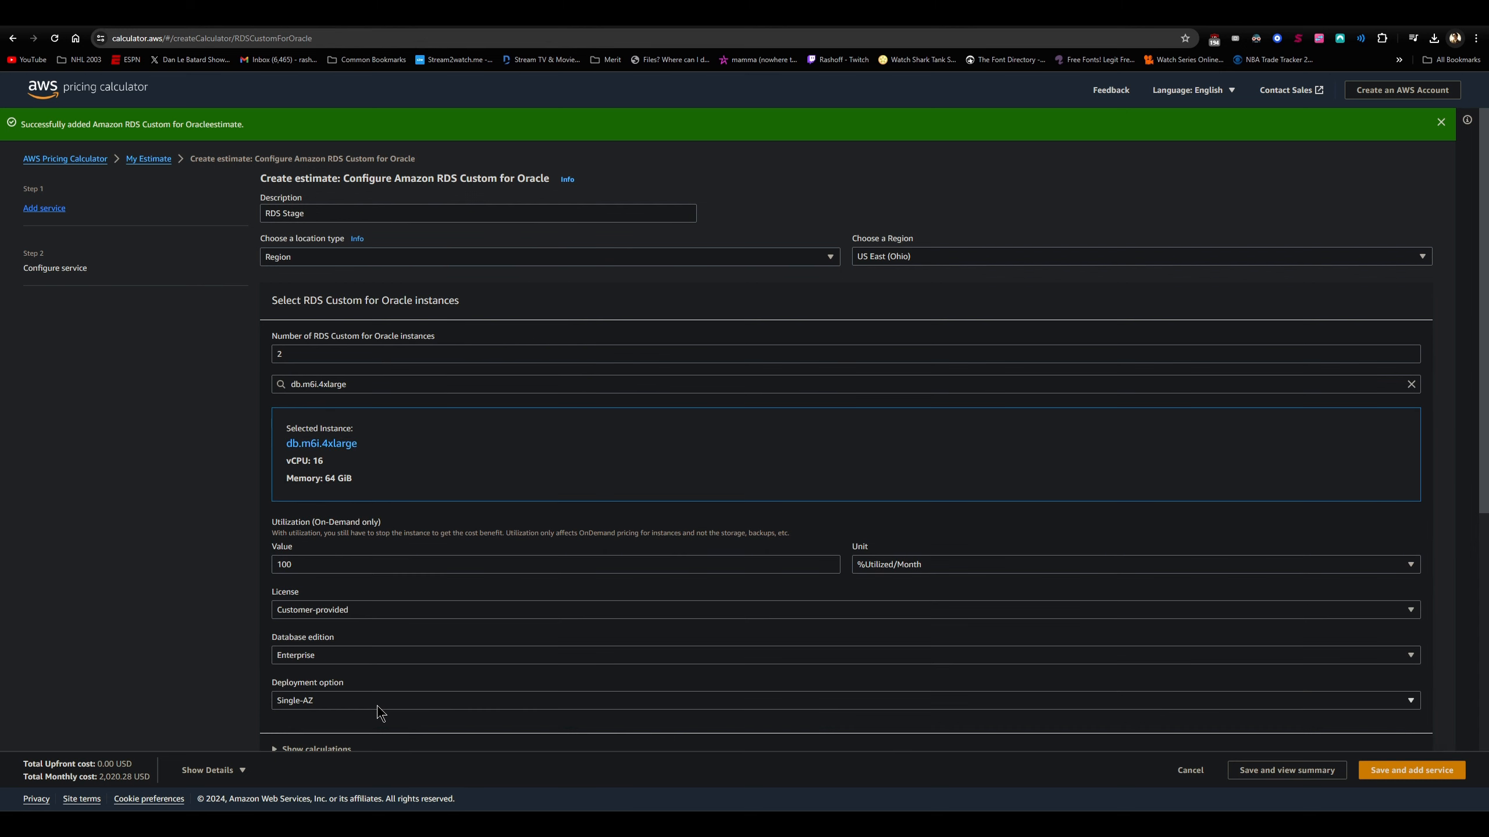
click(372, 383)
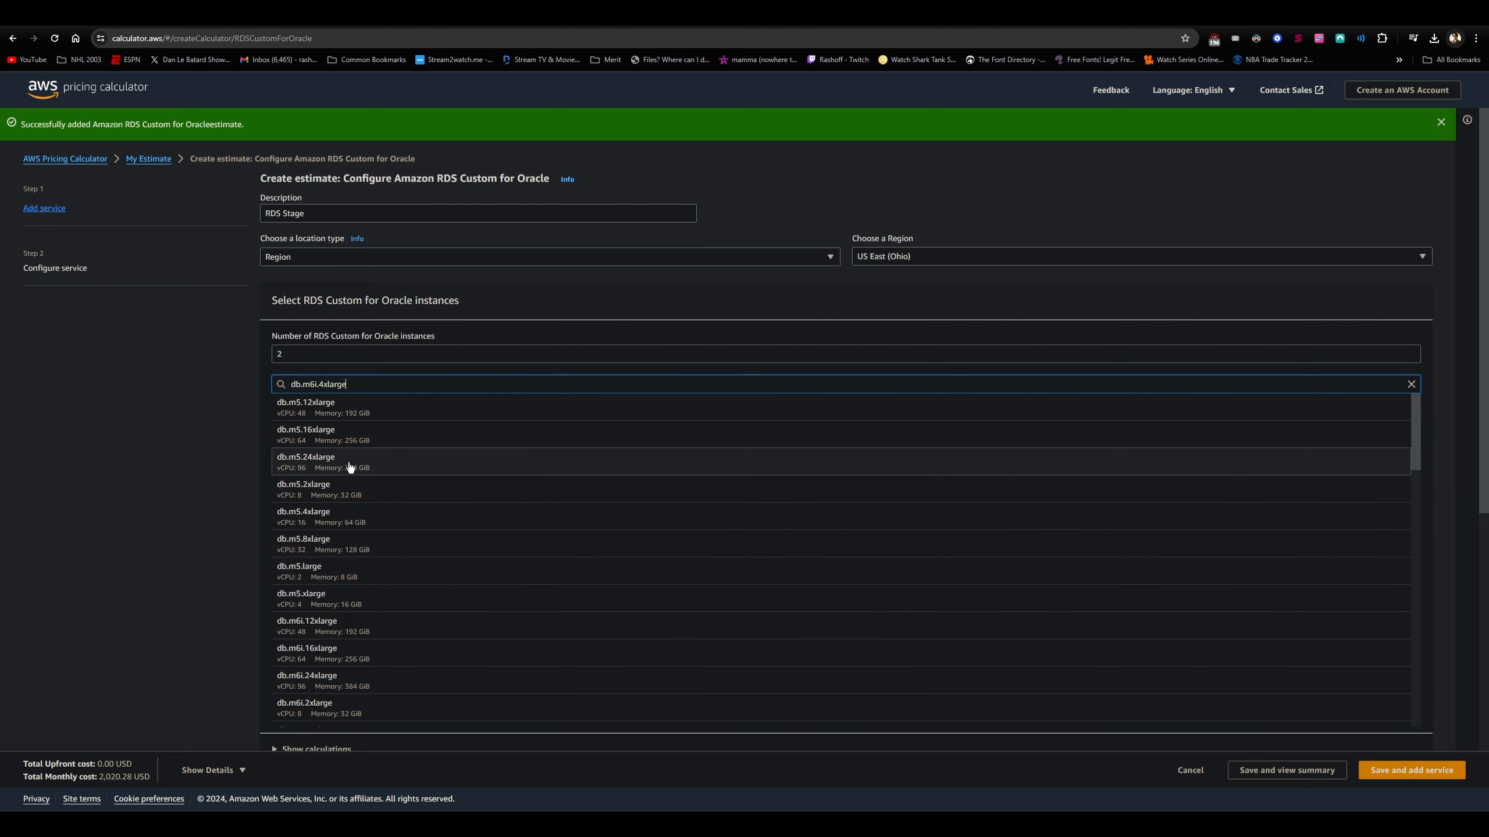
click(379, 524)
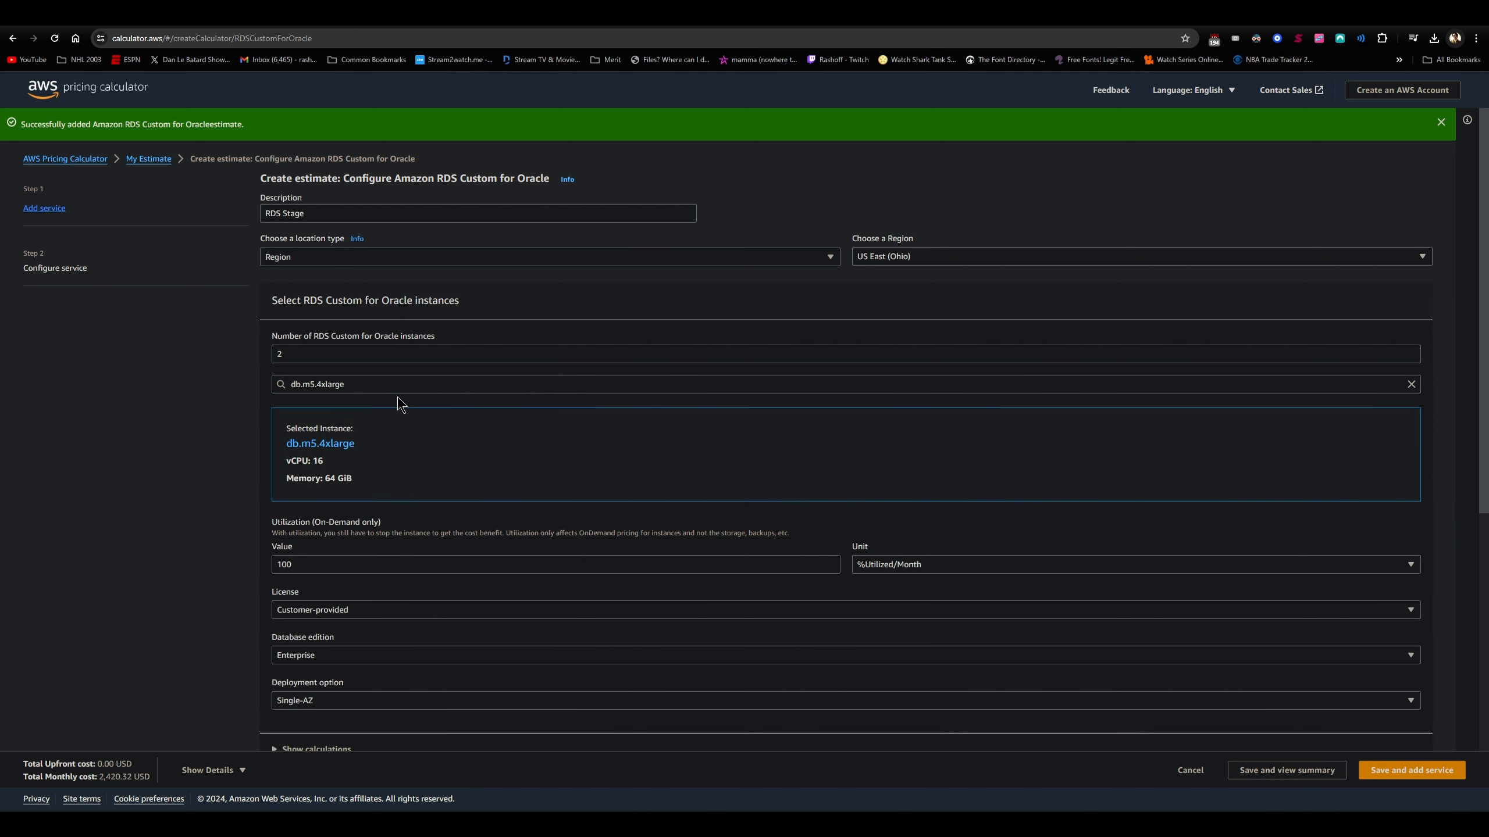
Check the stage storage in the diagram, expand the backup storage settings, and set the storage amount per RDS Custom instance to 1500 GB.
scroll(407, 409, down, 5)
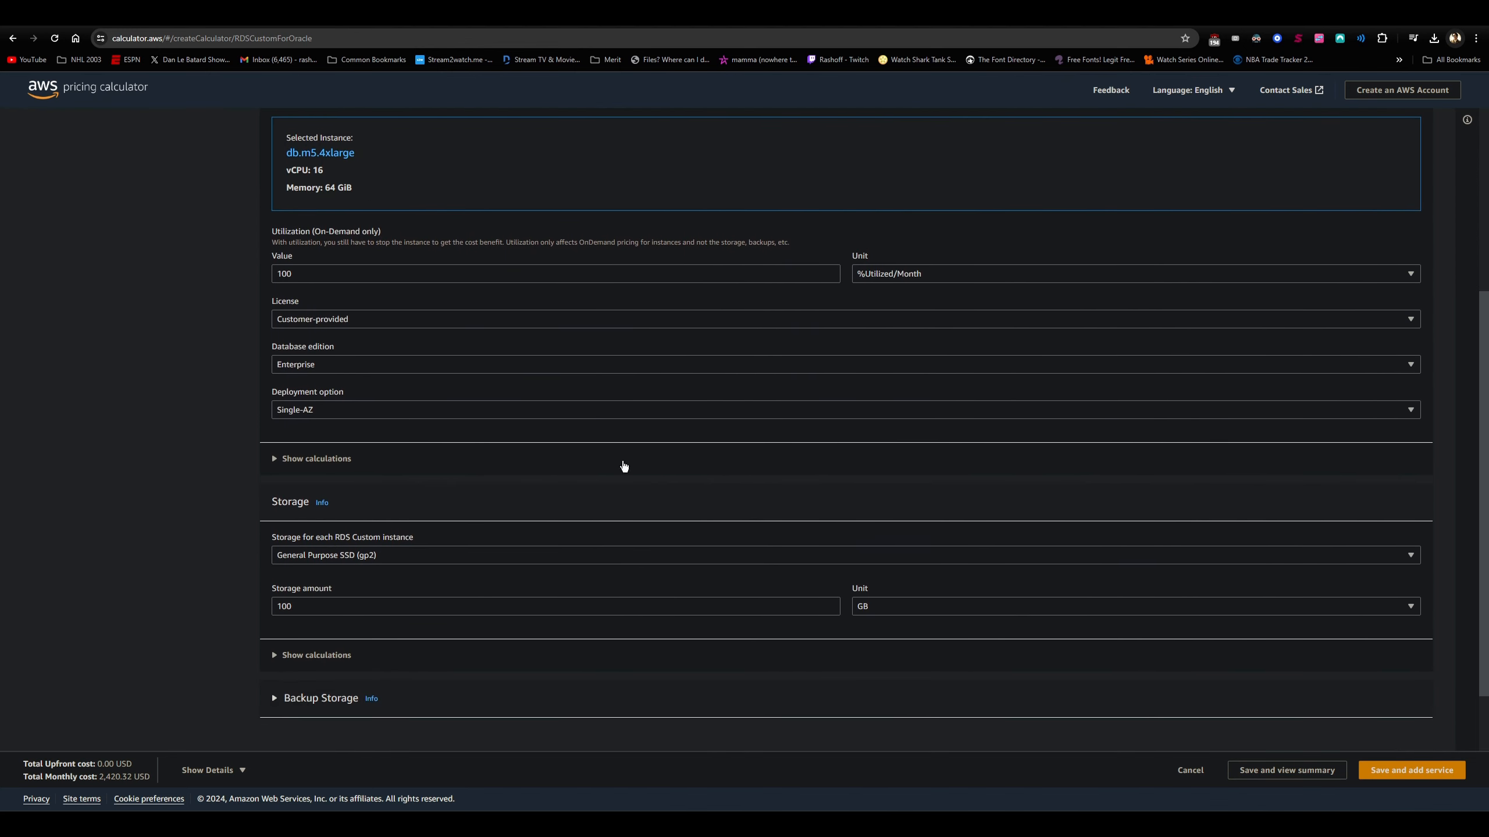
click(1243, 824)
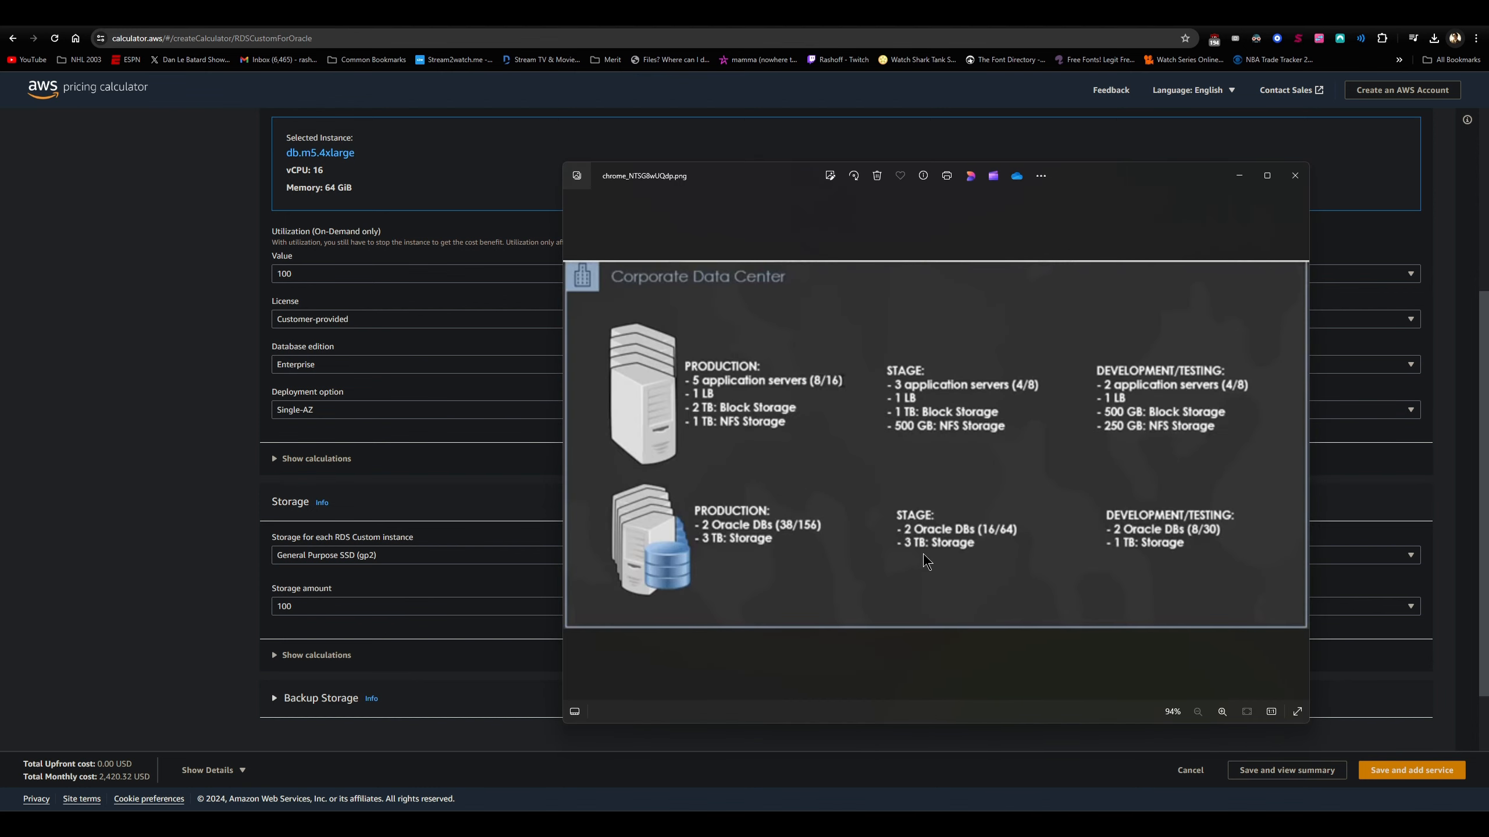
click(159, 581)
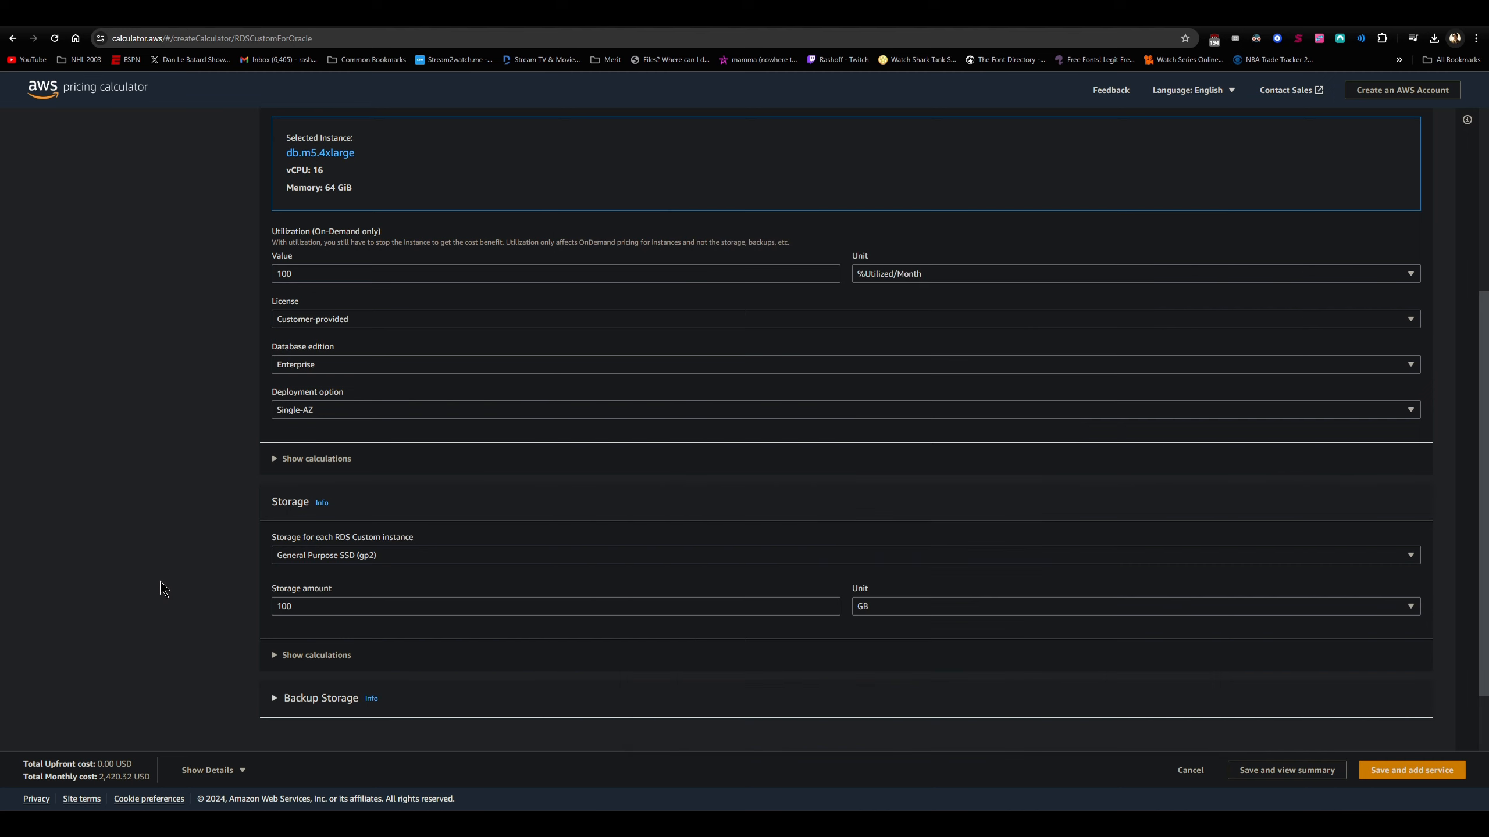
scroll(265, 598, down, 2)
click(308, 610)
drag(294, 522, 204, 511)
text(1500)
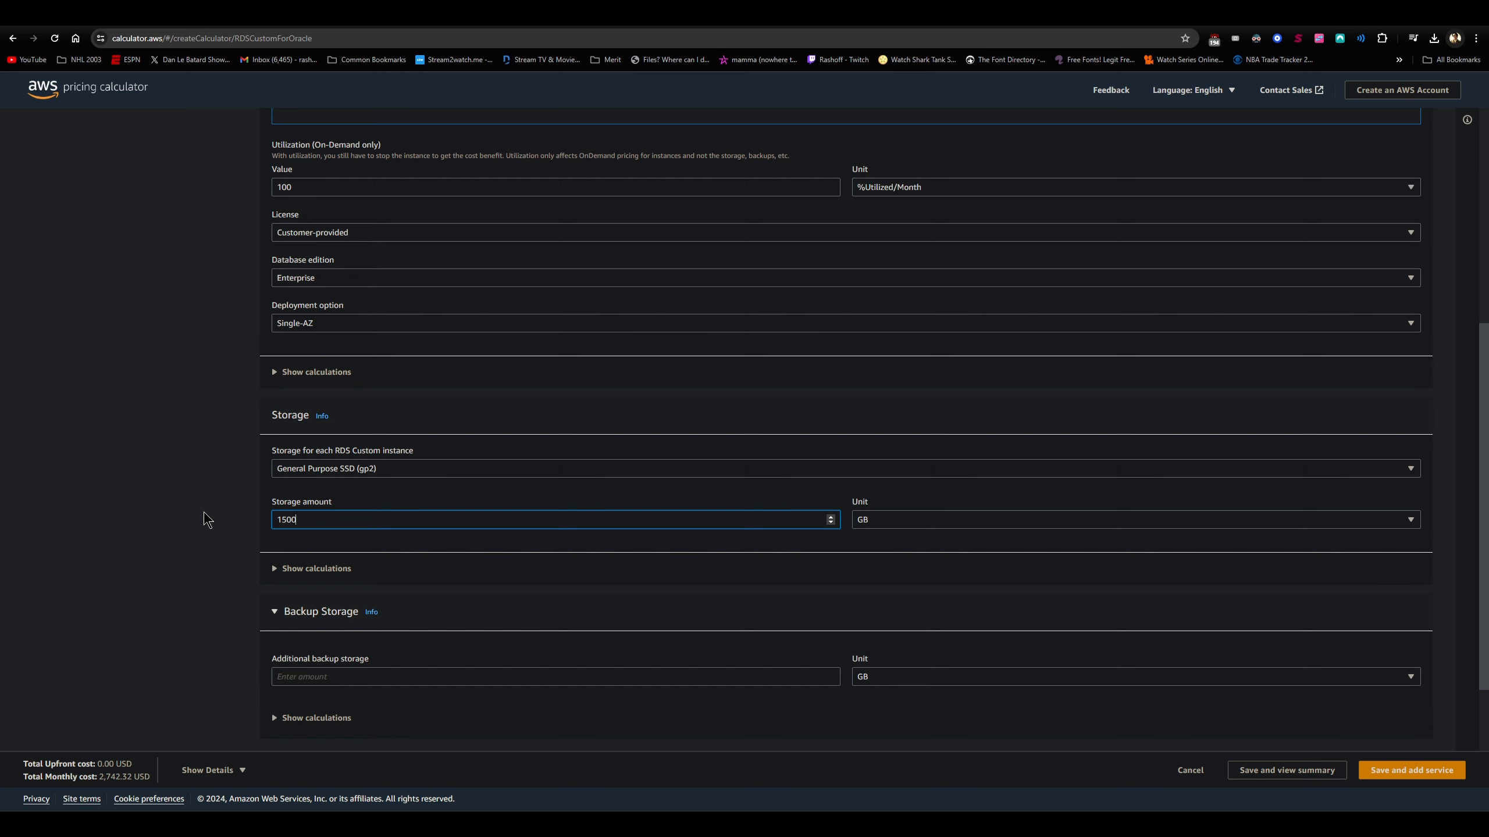
click(204, 514)
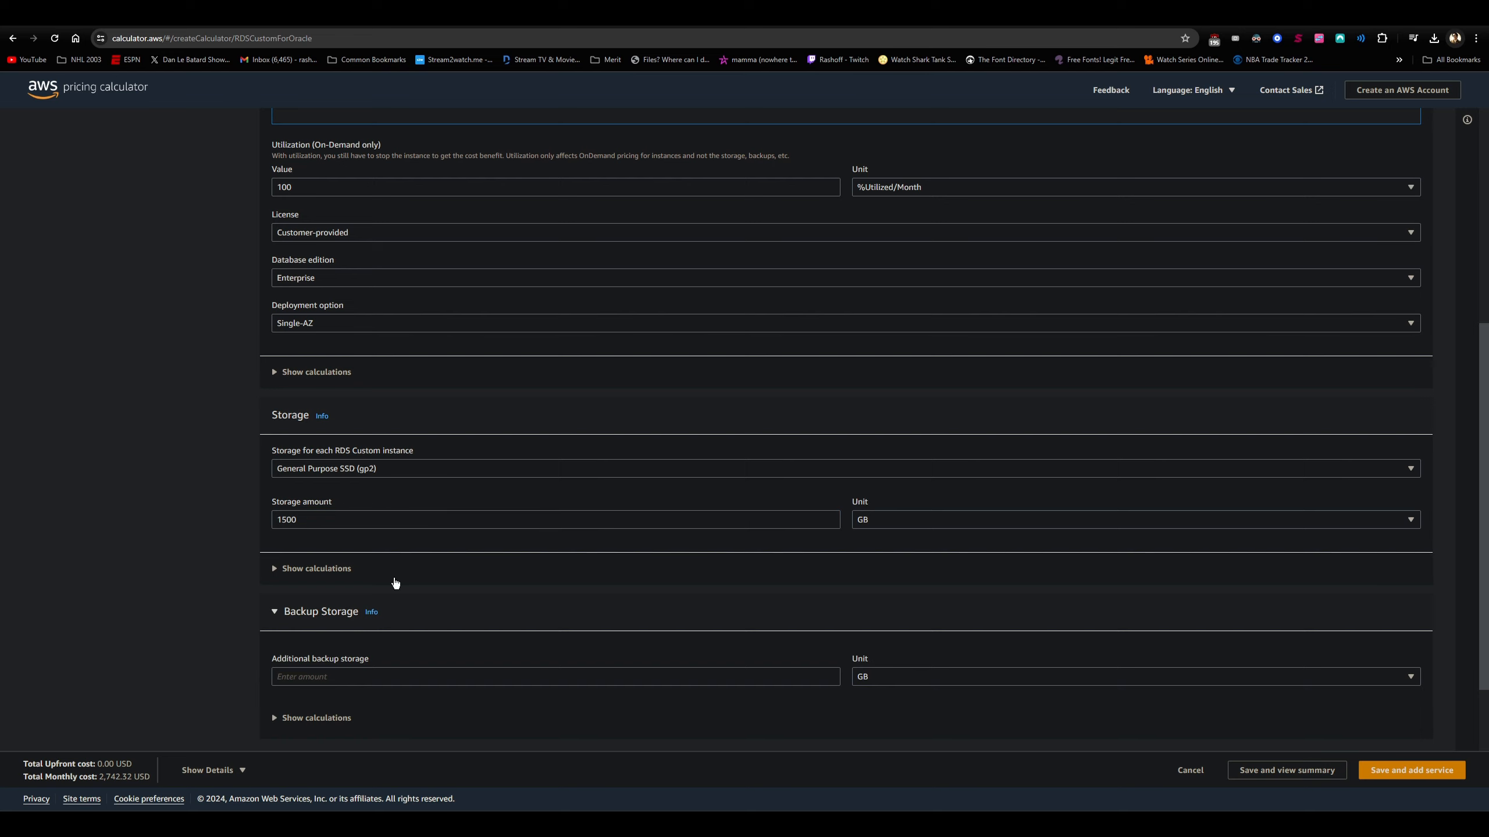
Set the additional backup storage to 3000 GB and save the RDS Stage service to the estimate, continuing to add another service.
click(414, 676)
text(3000)
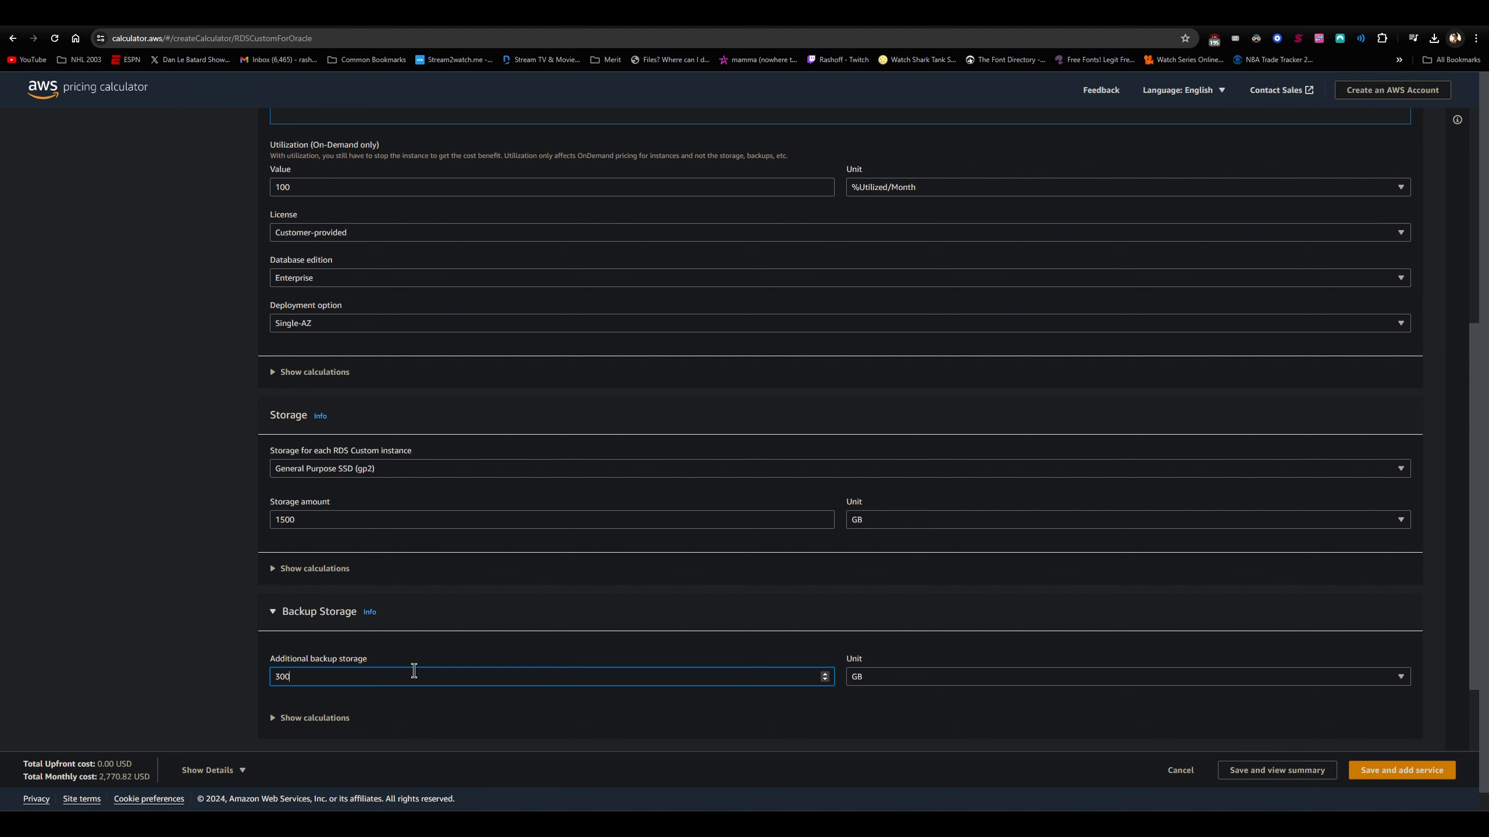
click(1397, 773)
Search the services for rds and start configuring another Amazon RDS Custom for Oracle service.
click(484, 354)
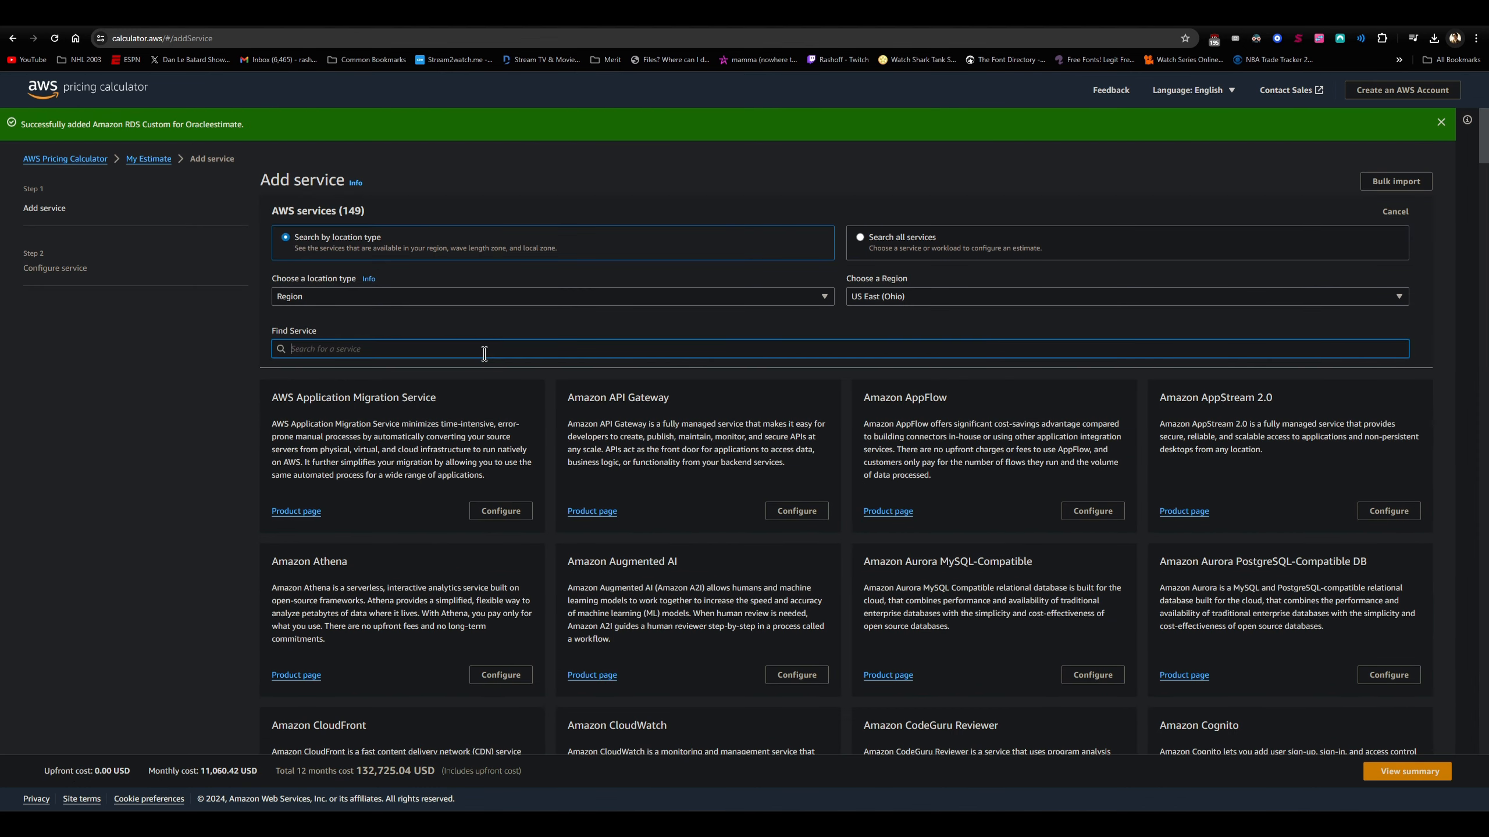
text(rds)
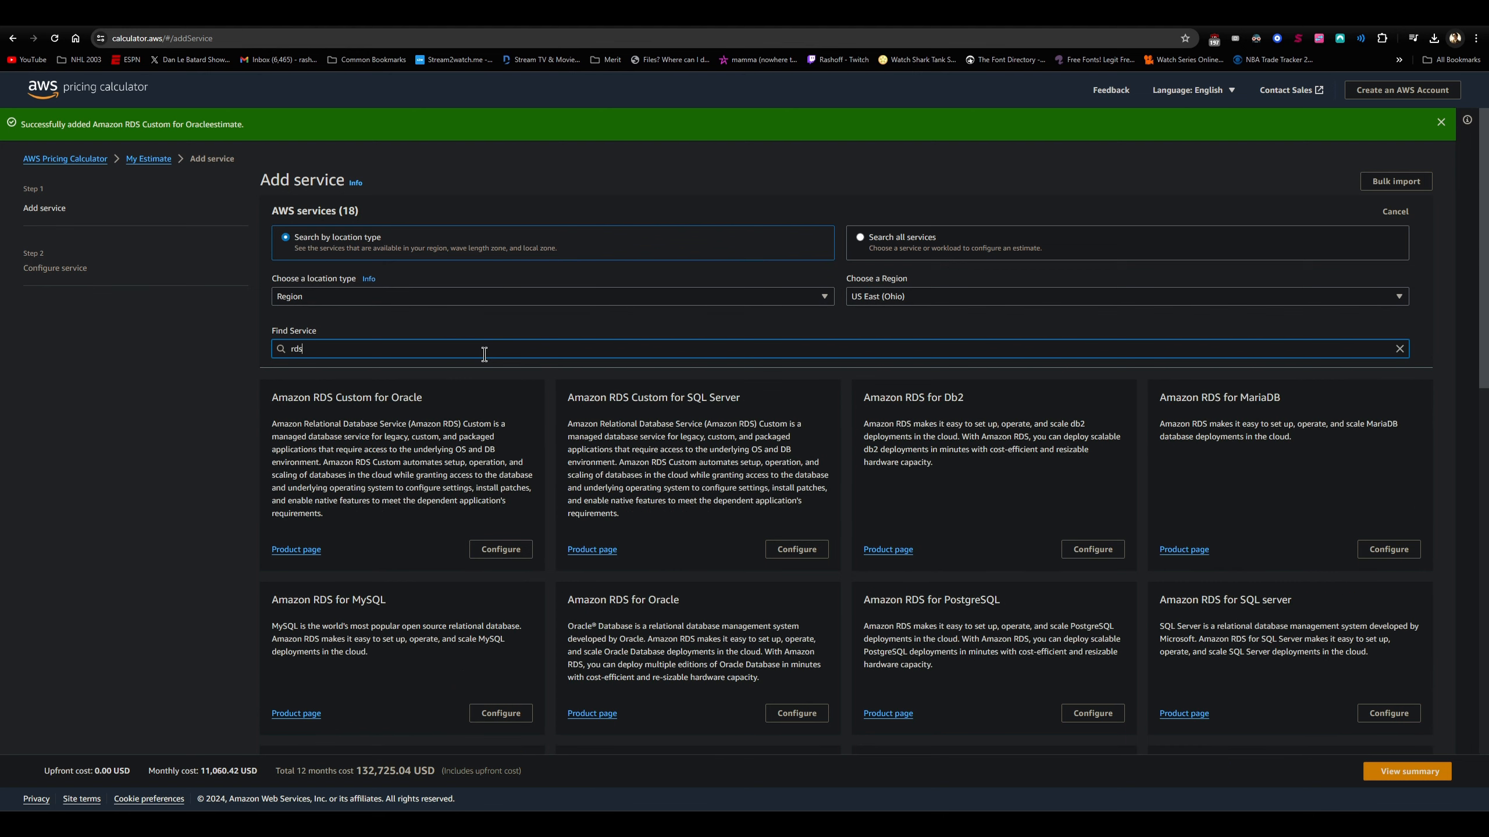
click(499, 548)
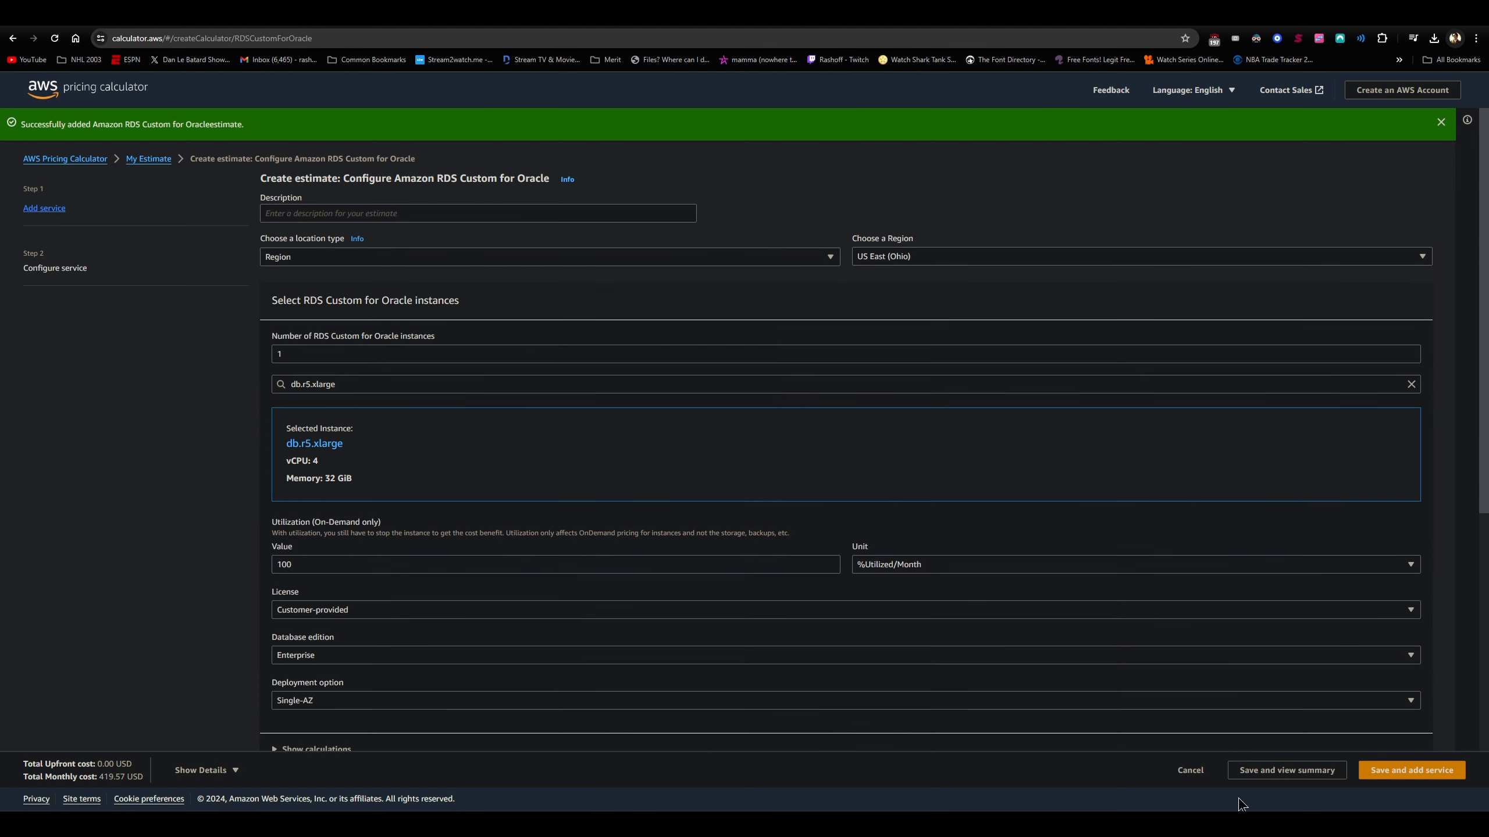
Following the development/testing database specifications in the diagram, set the number of instances to 2 and select the db.m5.2xlarge instance type.
key(alt+Tab)
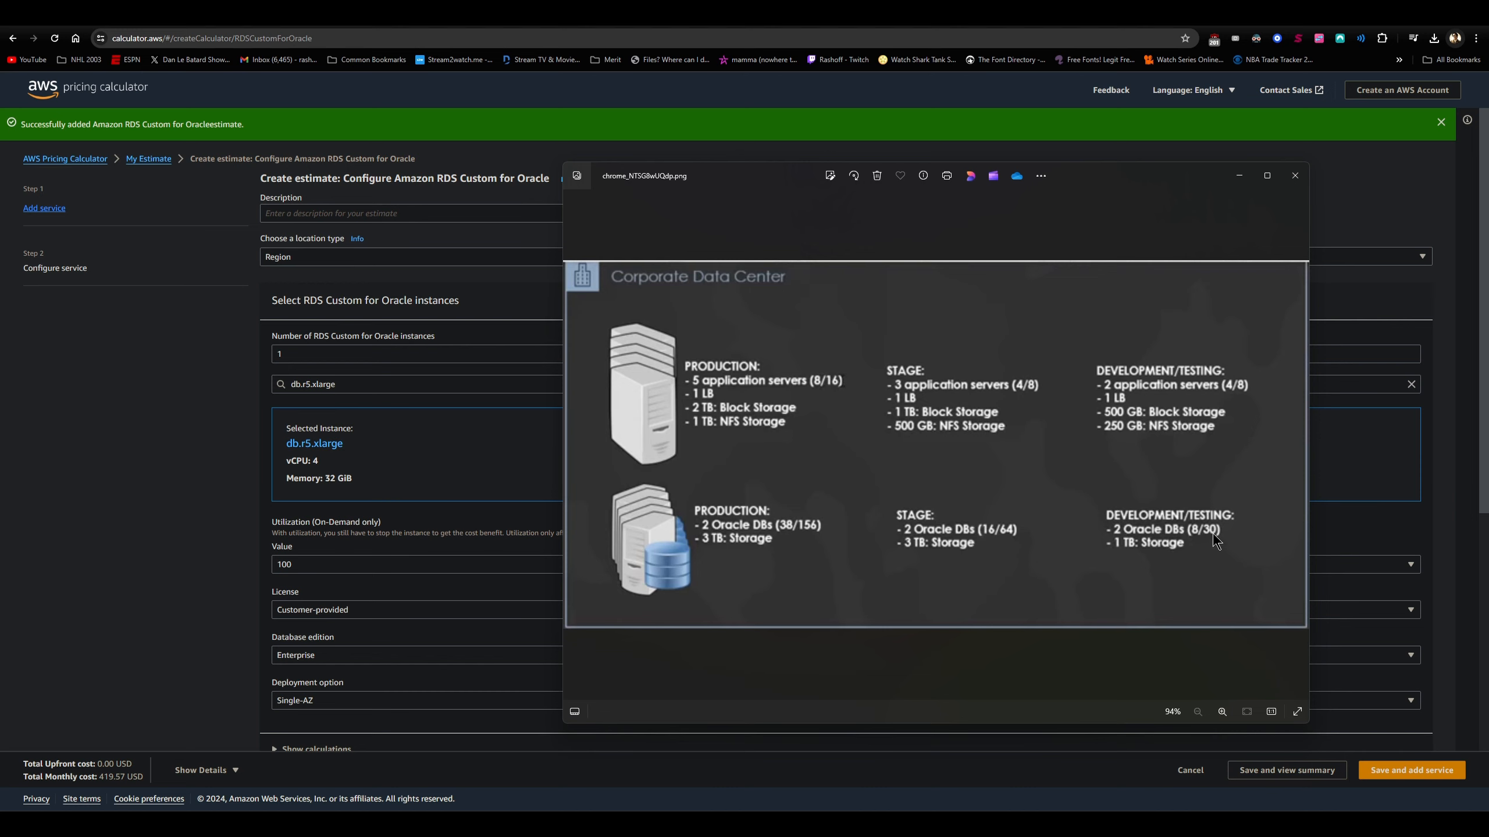
click(304, 355)
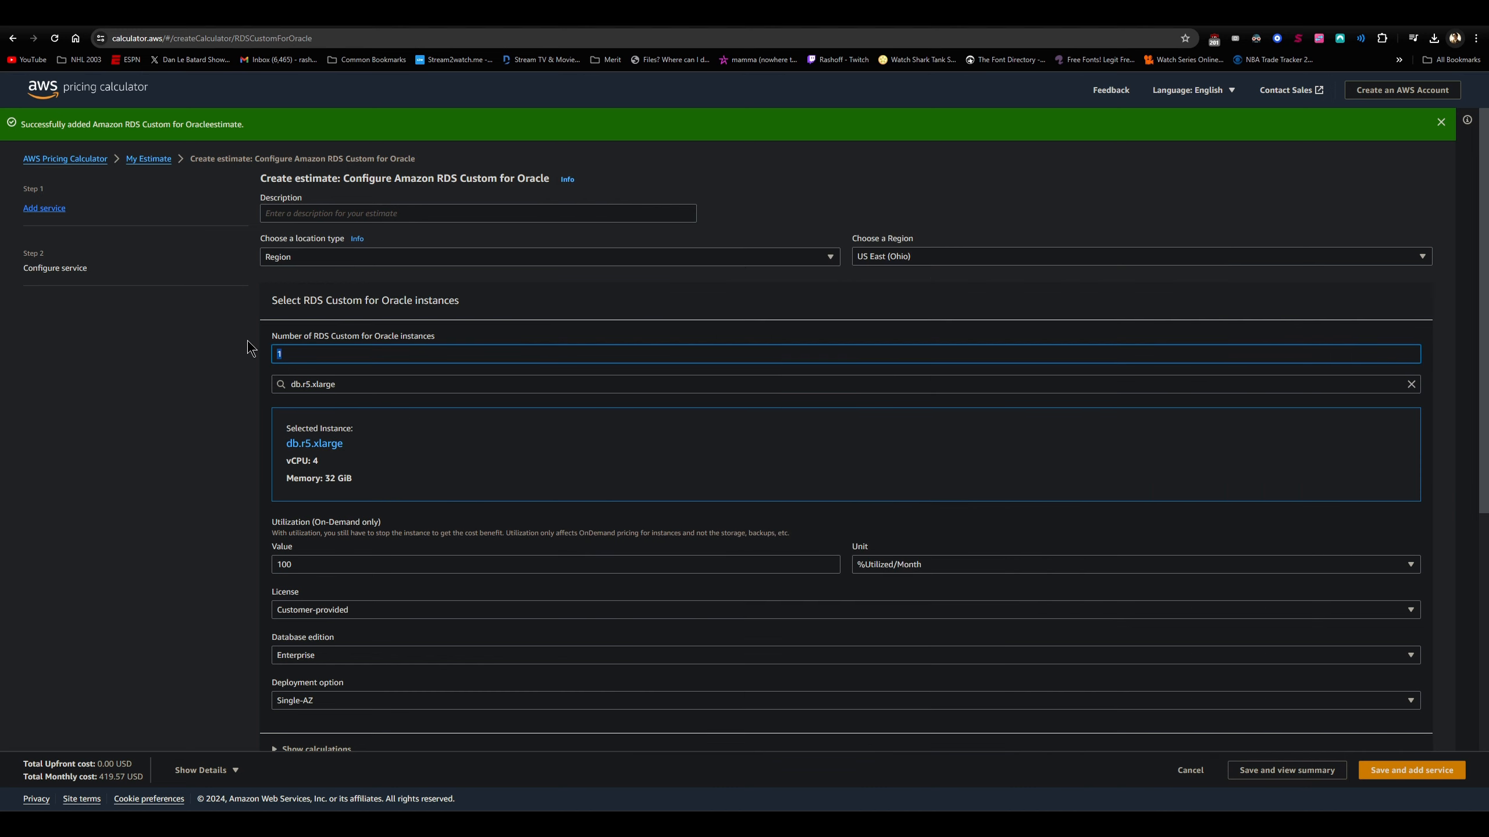
text(2)
key(alt+Tab)
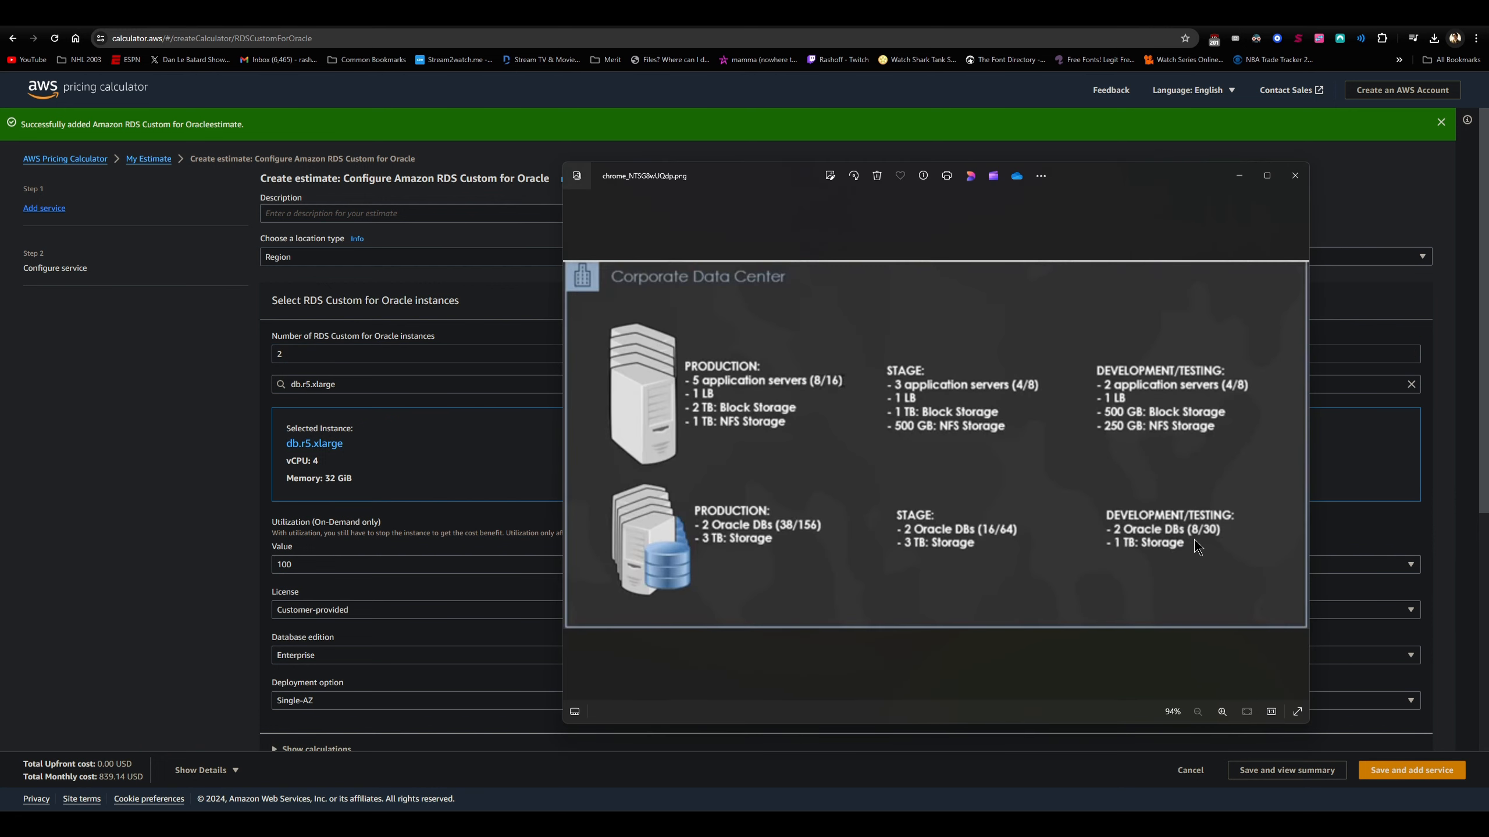
click(357, 384)
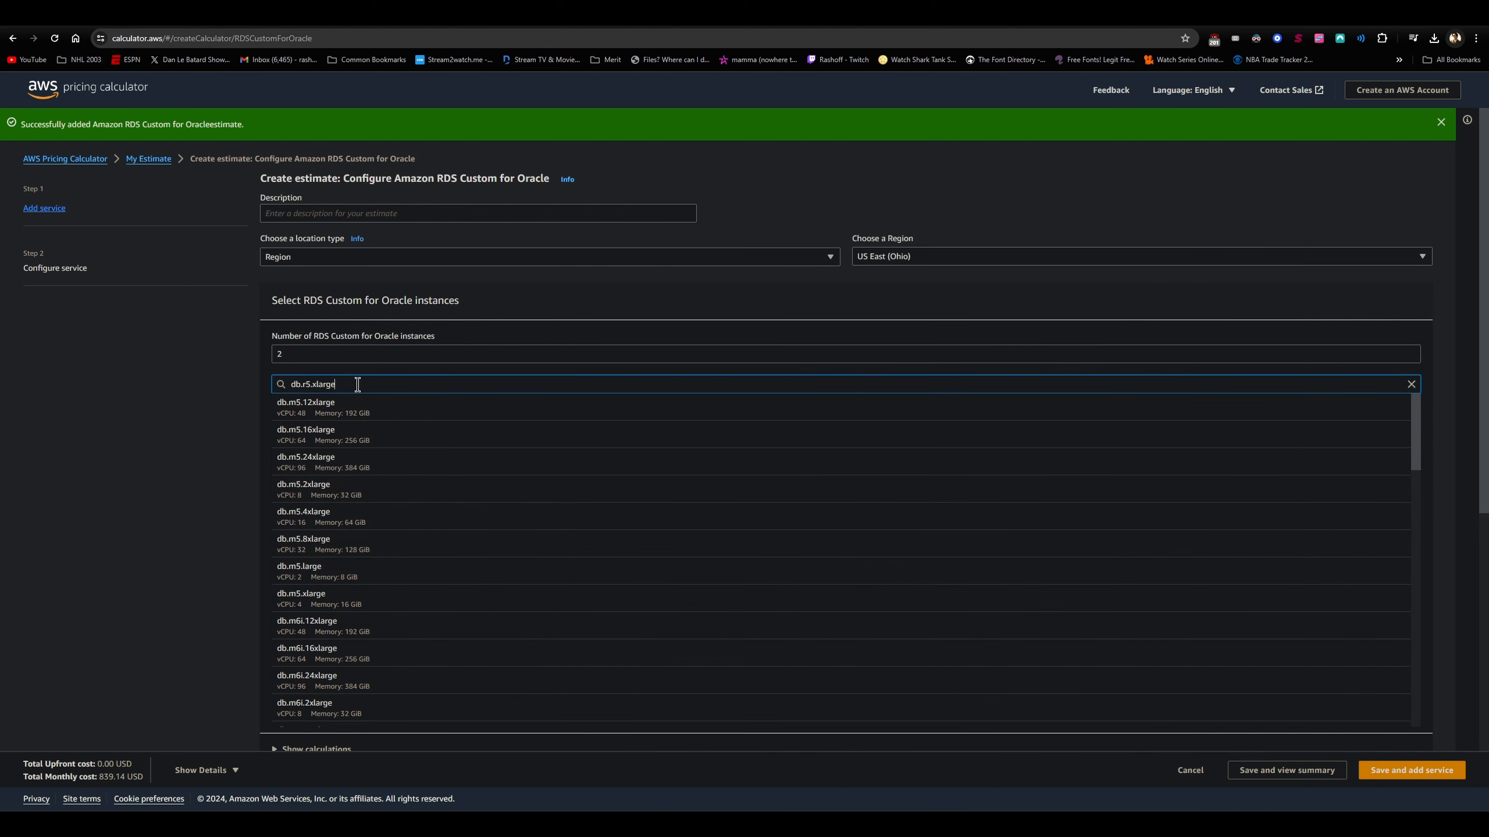
click(370, 493)
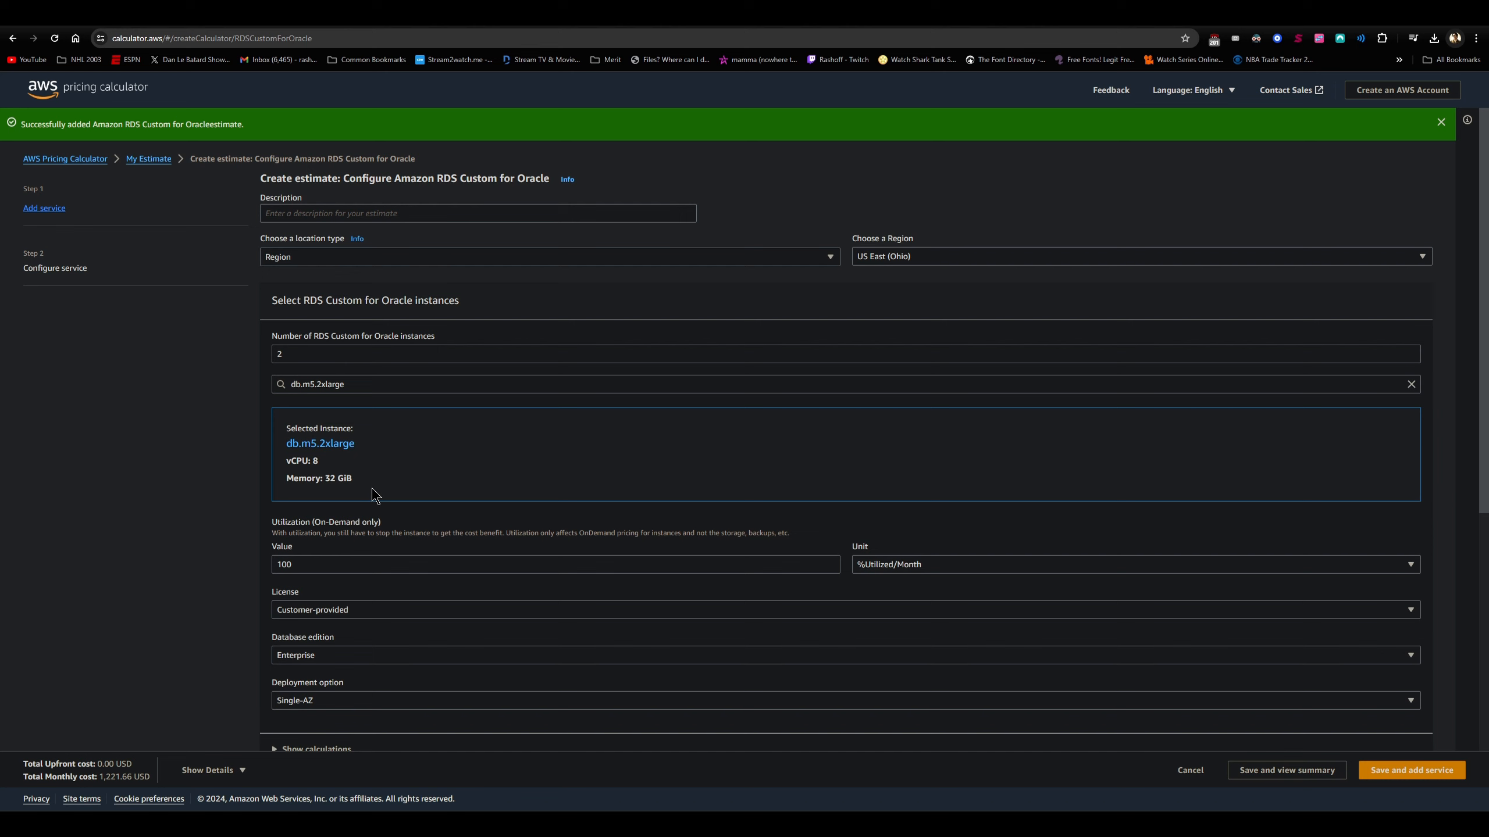
Review the alternative instance types and the license and database edition options for the development/testing databases.
click(360, 385)
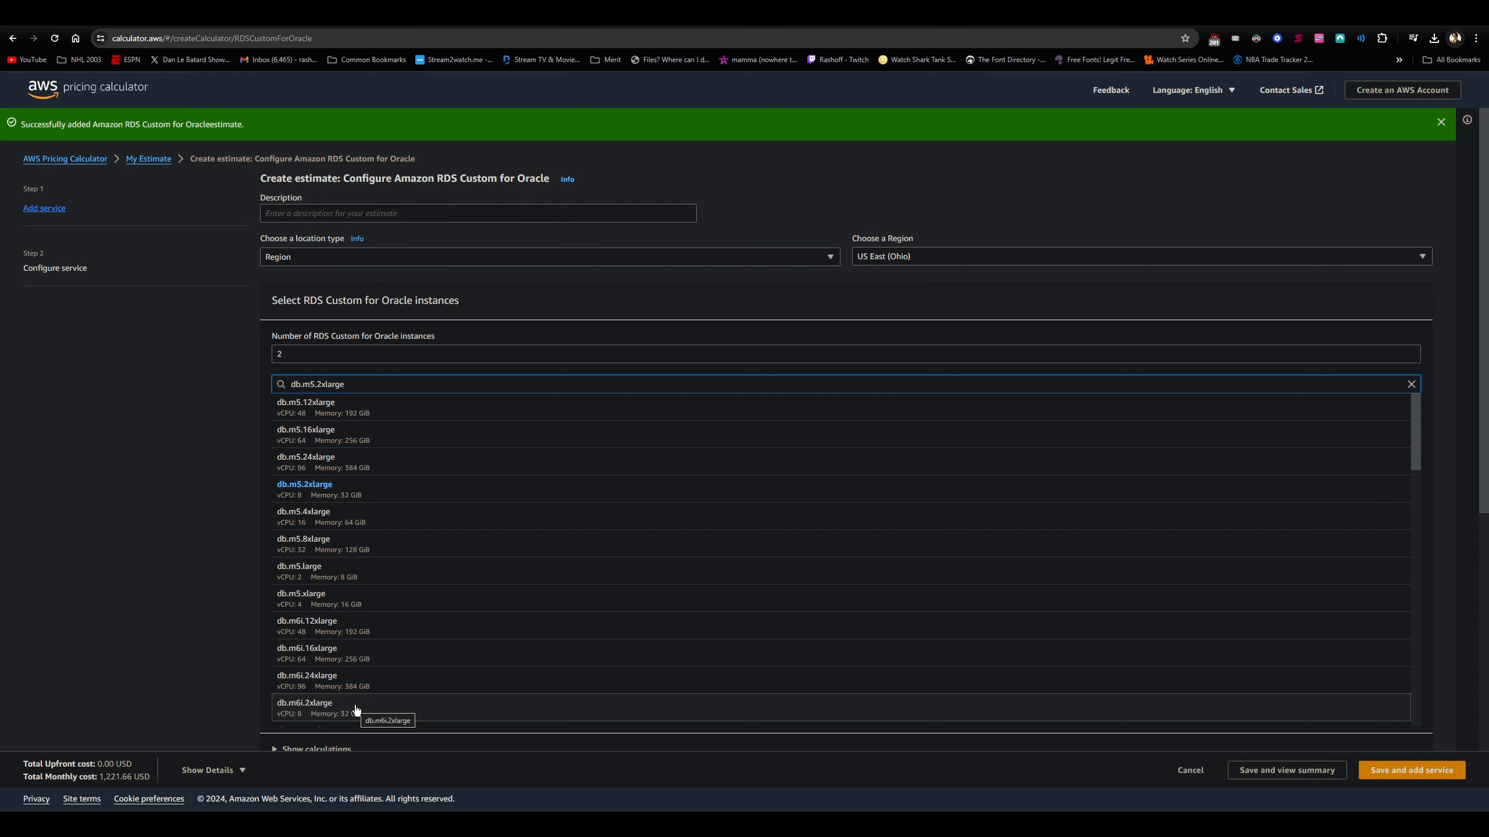
click(216, 568)
scroll(223, 537, down, 3)
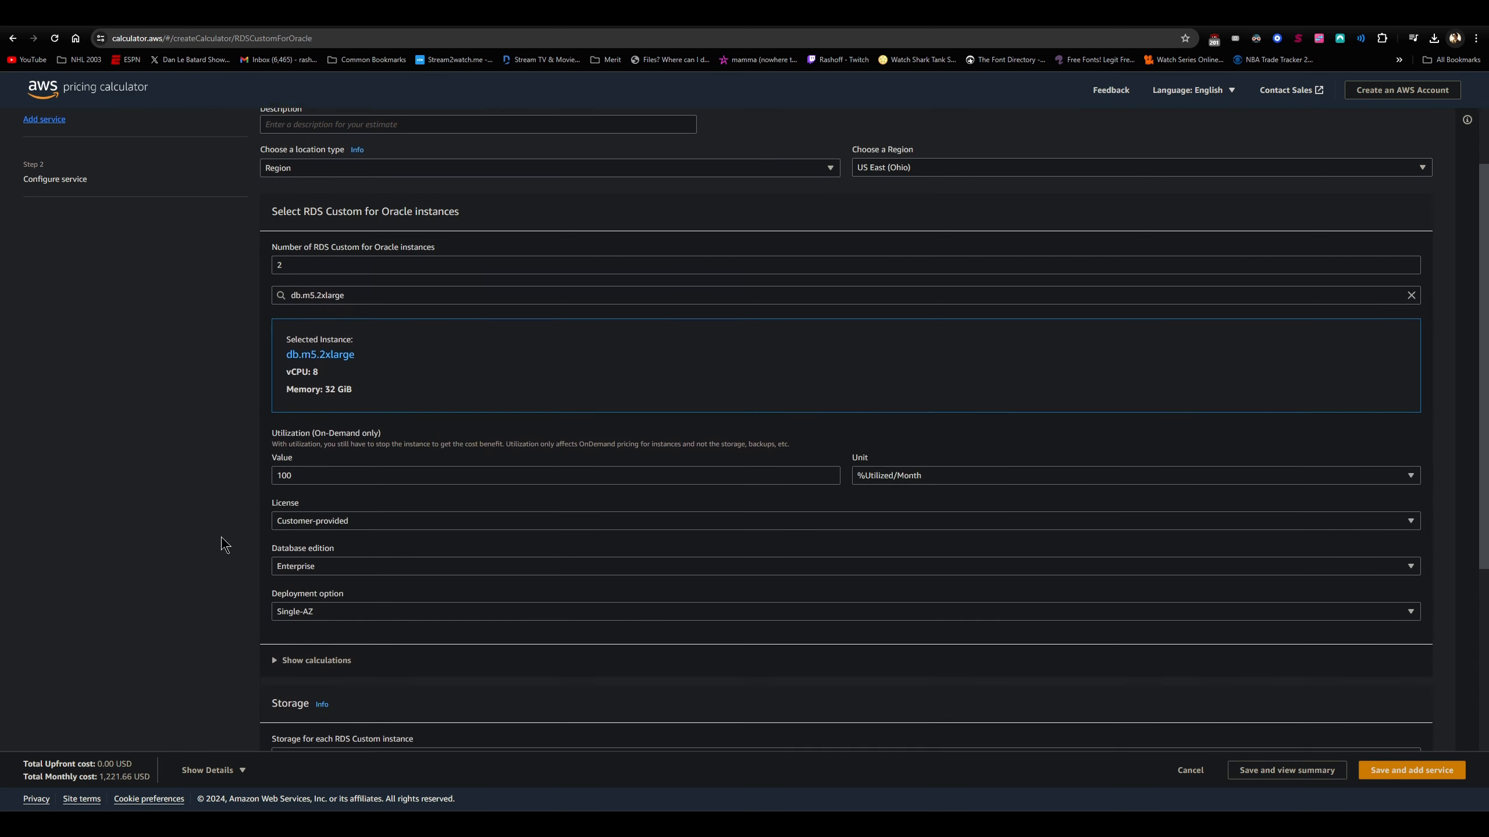
click(291, 527)
click(291, 529)
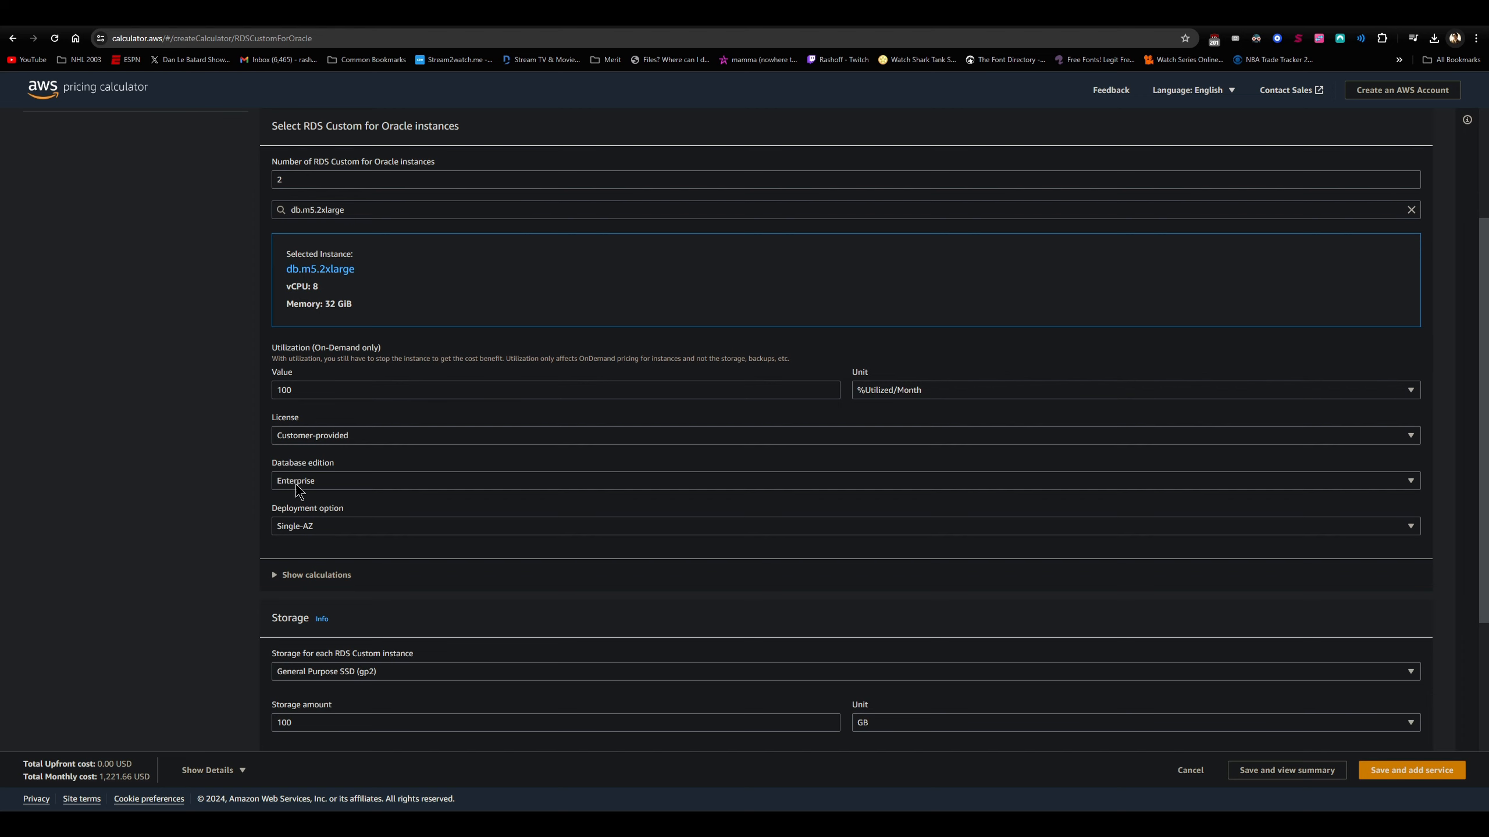
click(325, 480)
click(238, 470)
Check the development/testing database storage in the diagram and set the storage amount for each RDS Custom instance to 500 GB.
scroll(246, 487, down, 3)
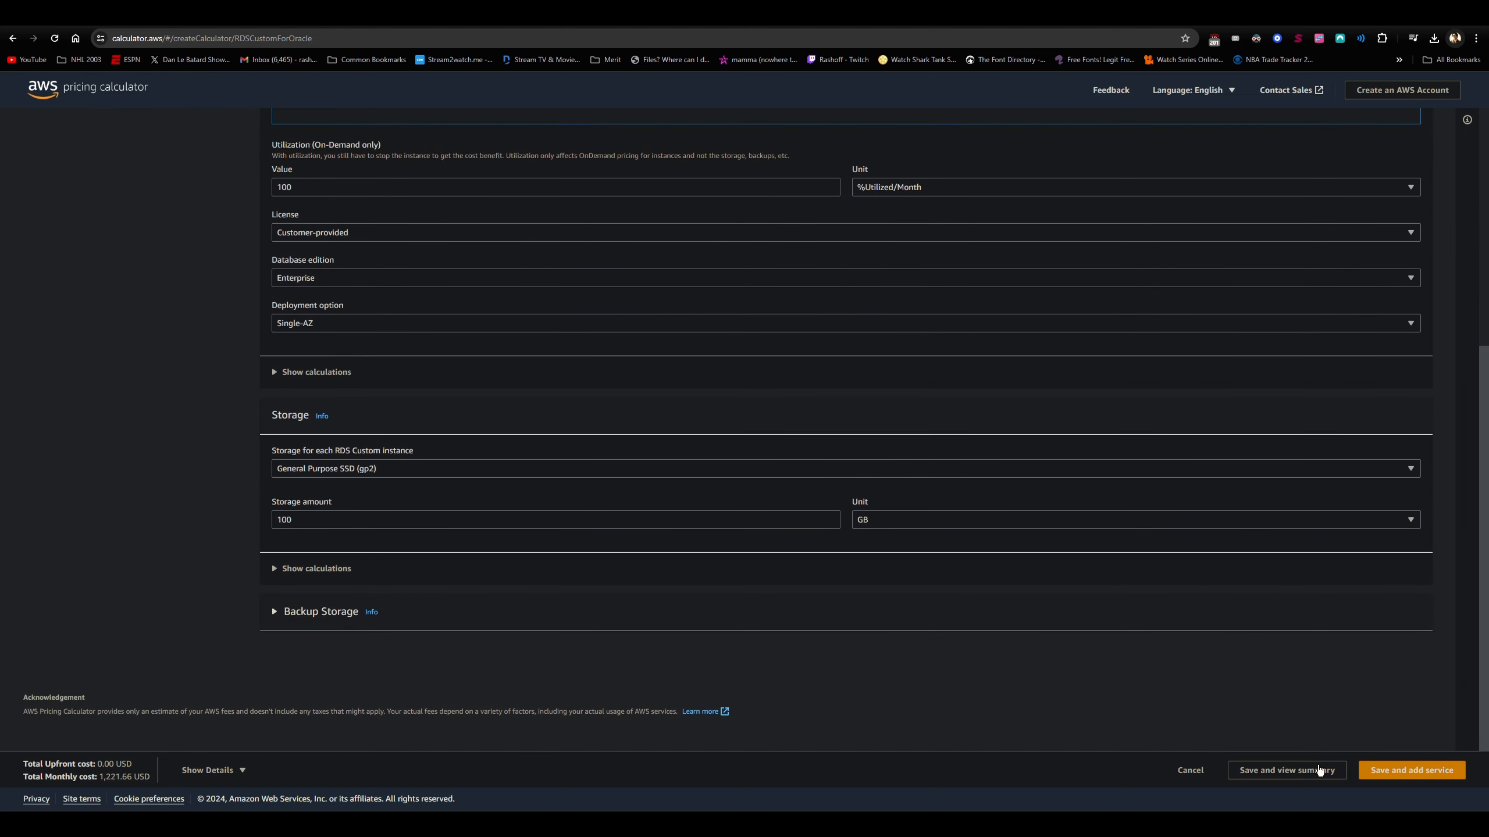
click(1219, 824)
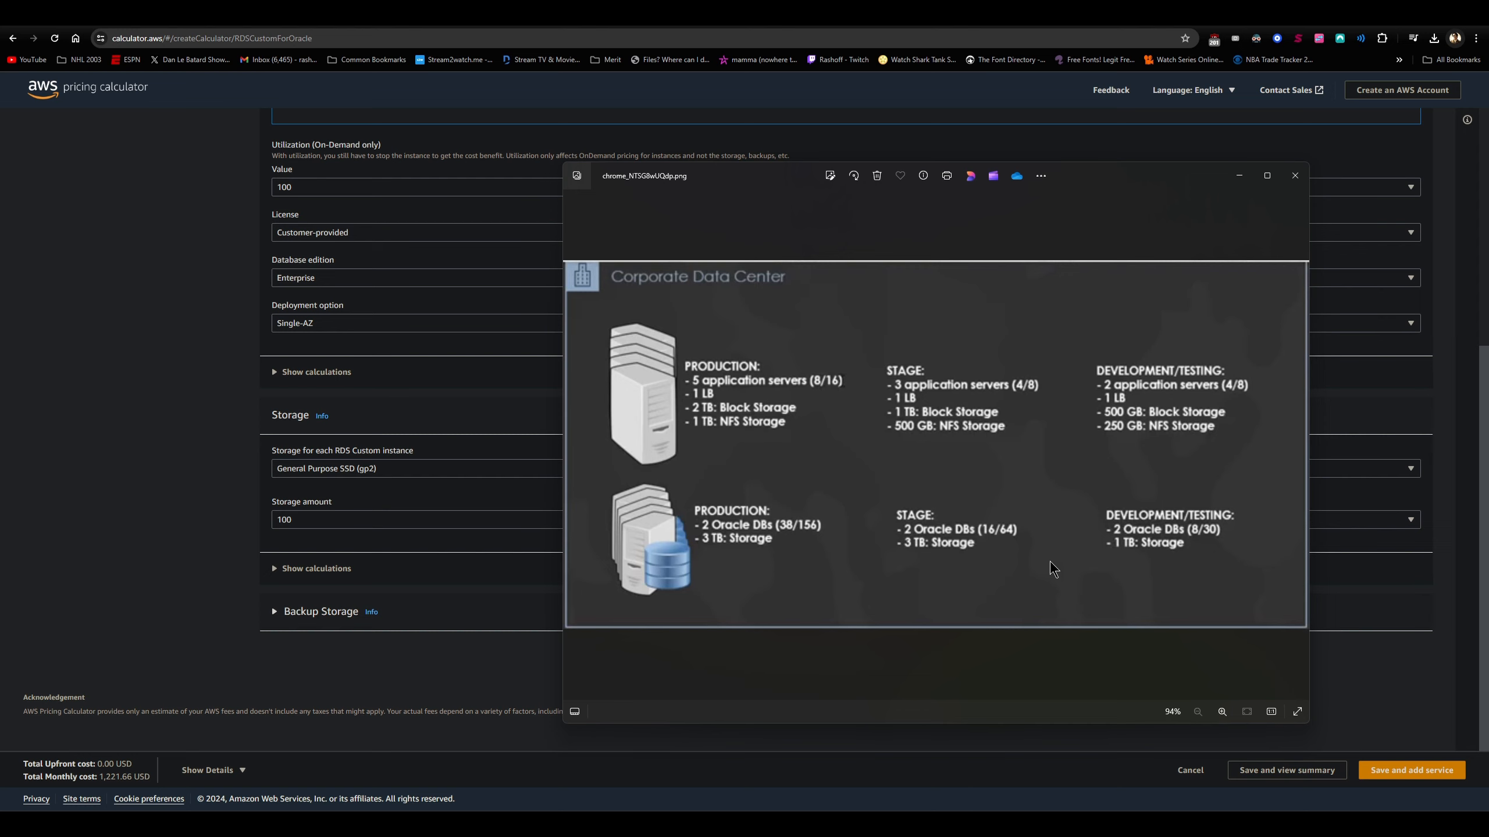
click(226, 526)
drag(338, 519, 207, 516)
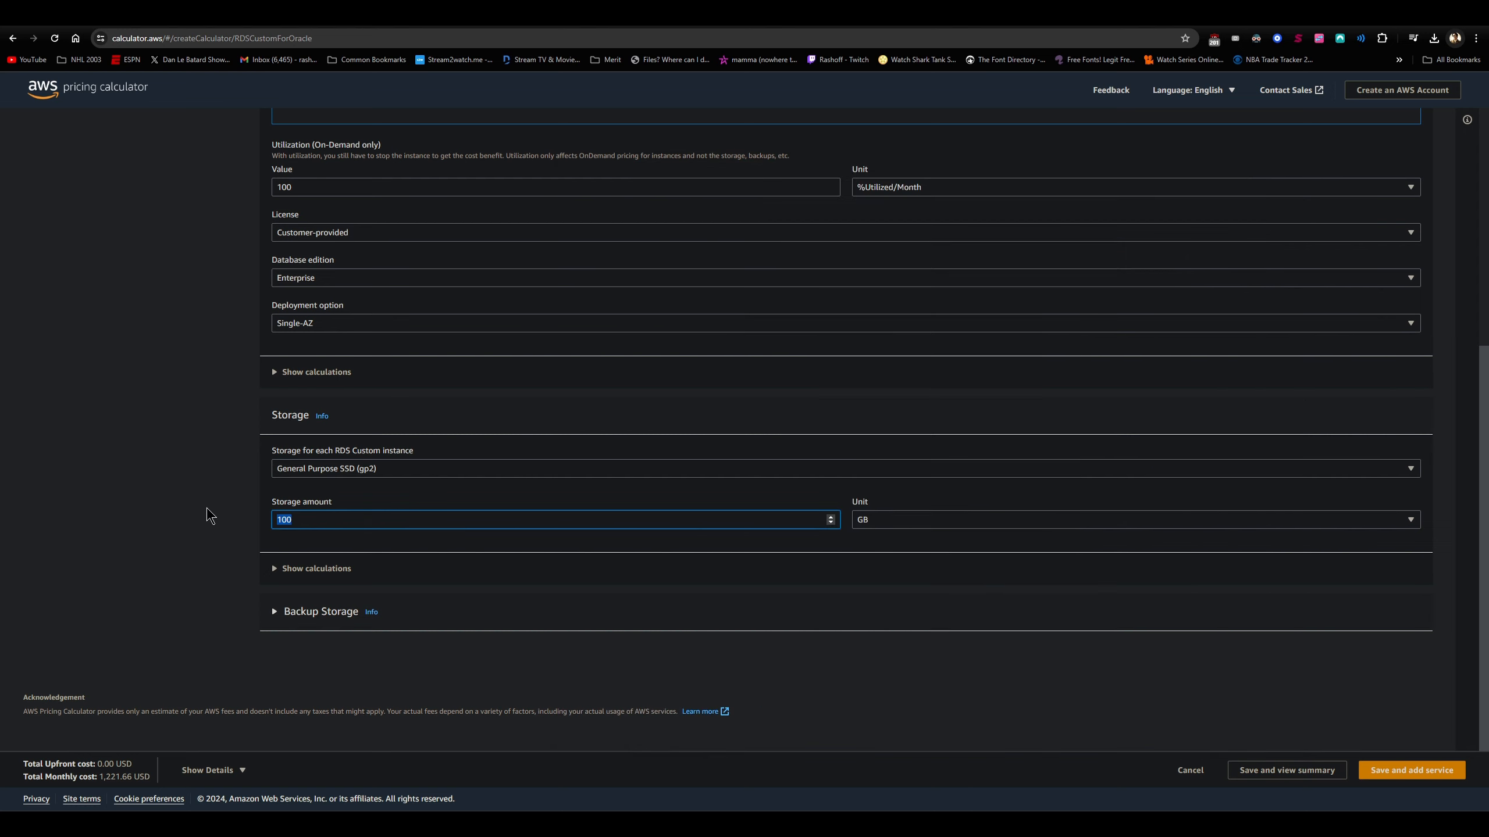
text(500)
click(350, 551)
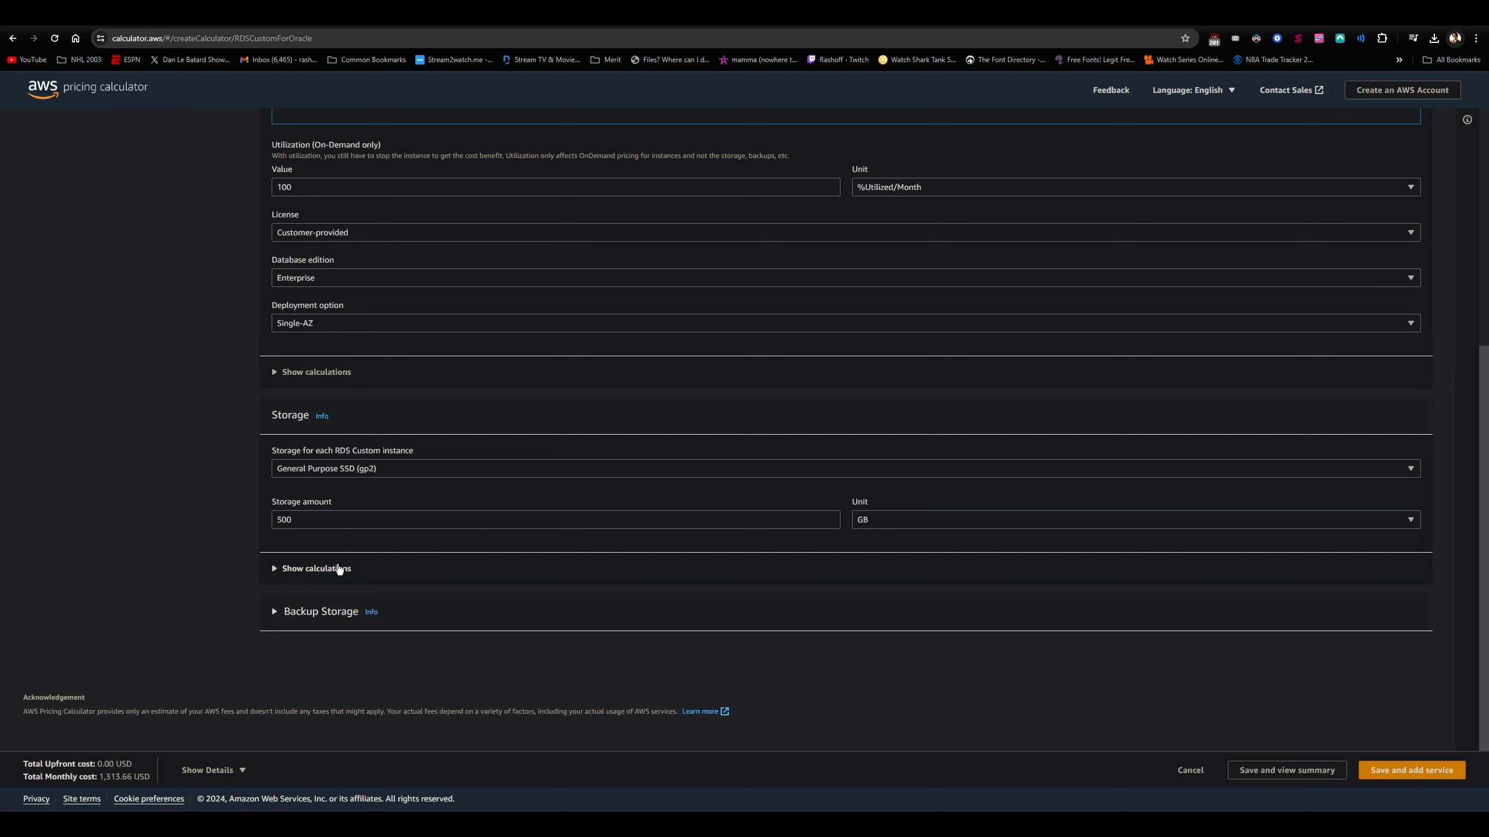
Set the additional backup storage to 1000 GB, save the development/testing database service and open the estimate summary.
click(339, 568)
click(316, 658)
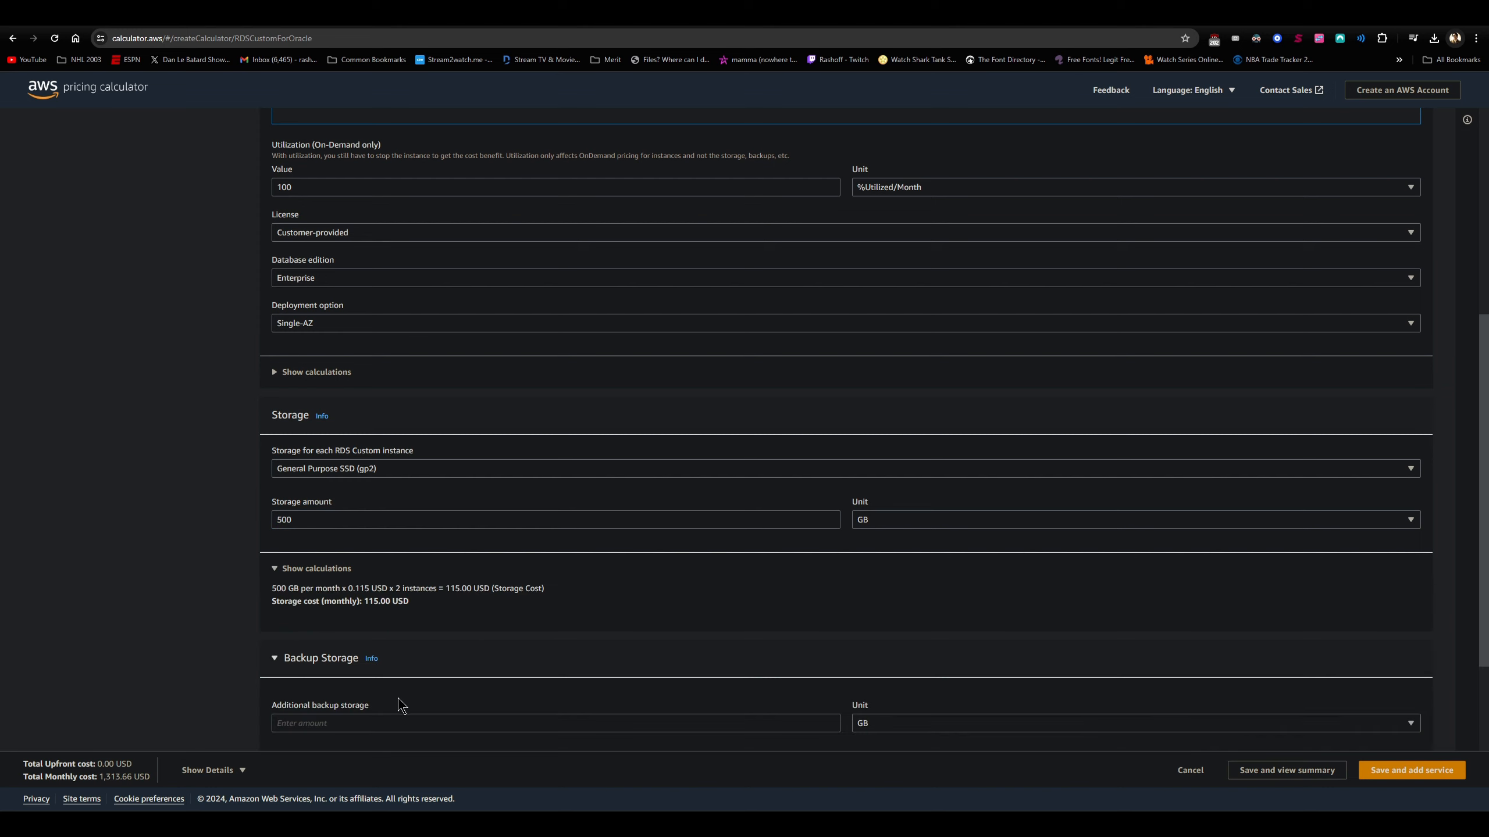
click(373, 726)
text(10)
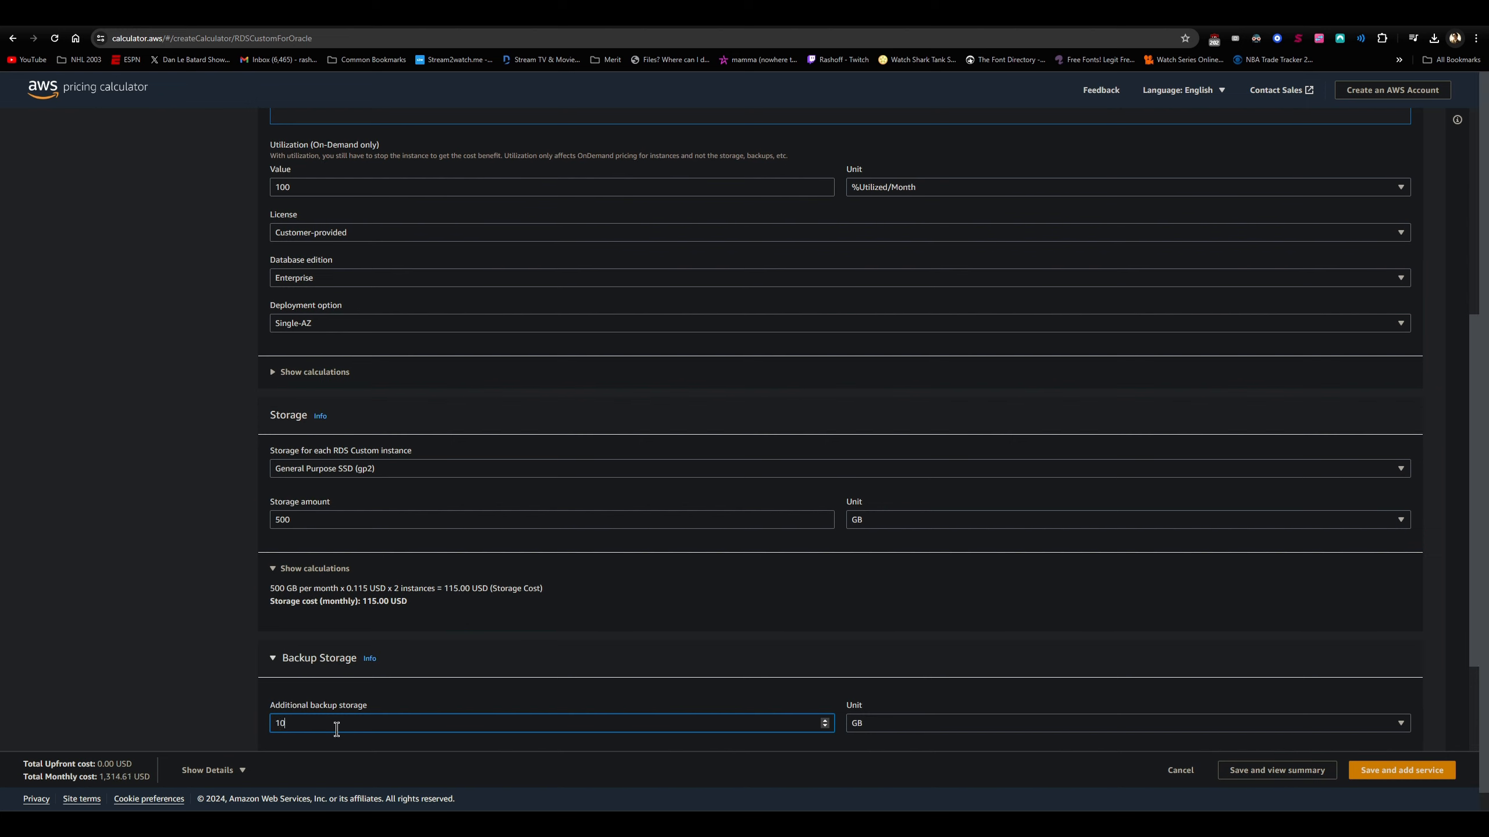
text(00)
click(973, 661)
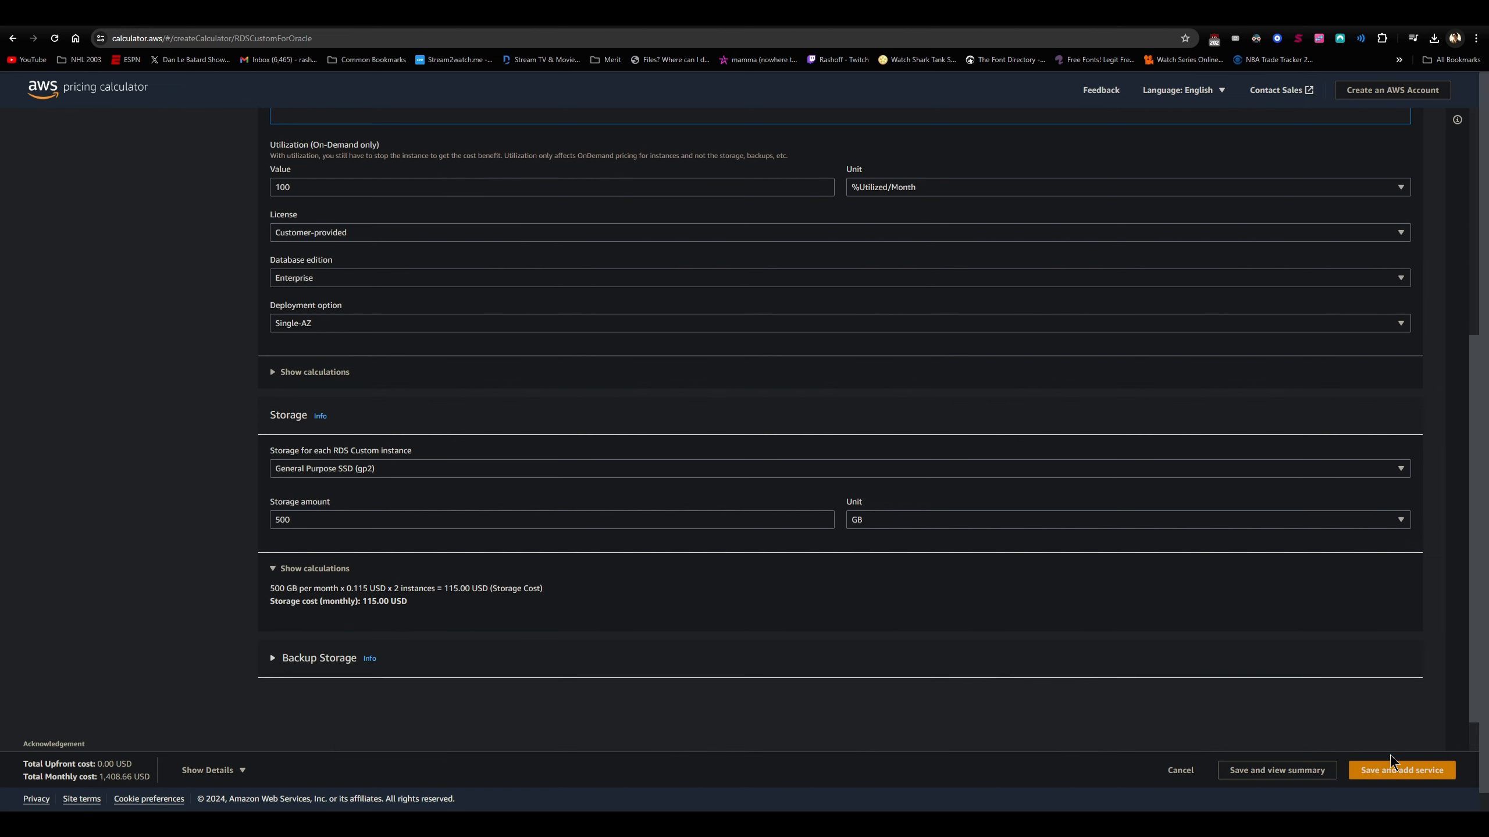
click(586, 664)
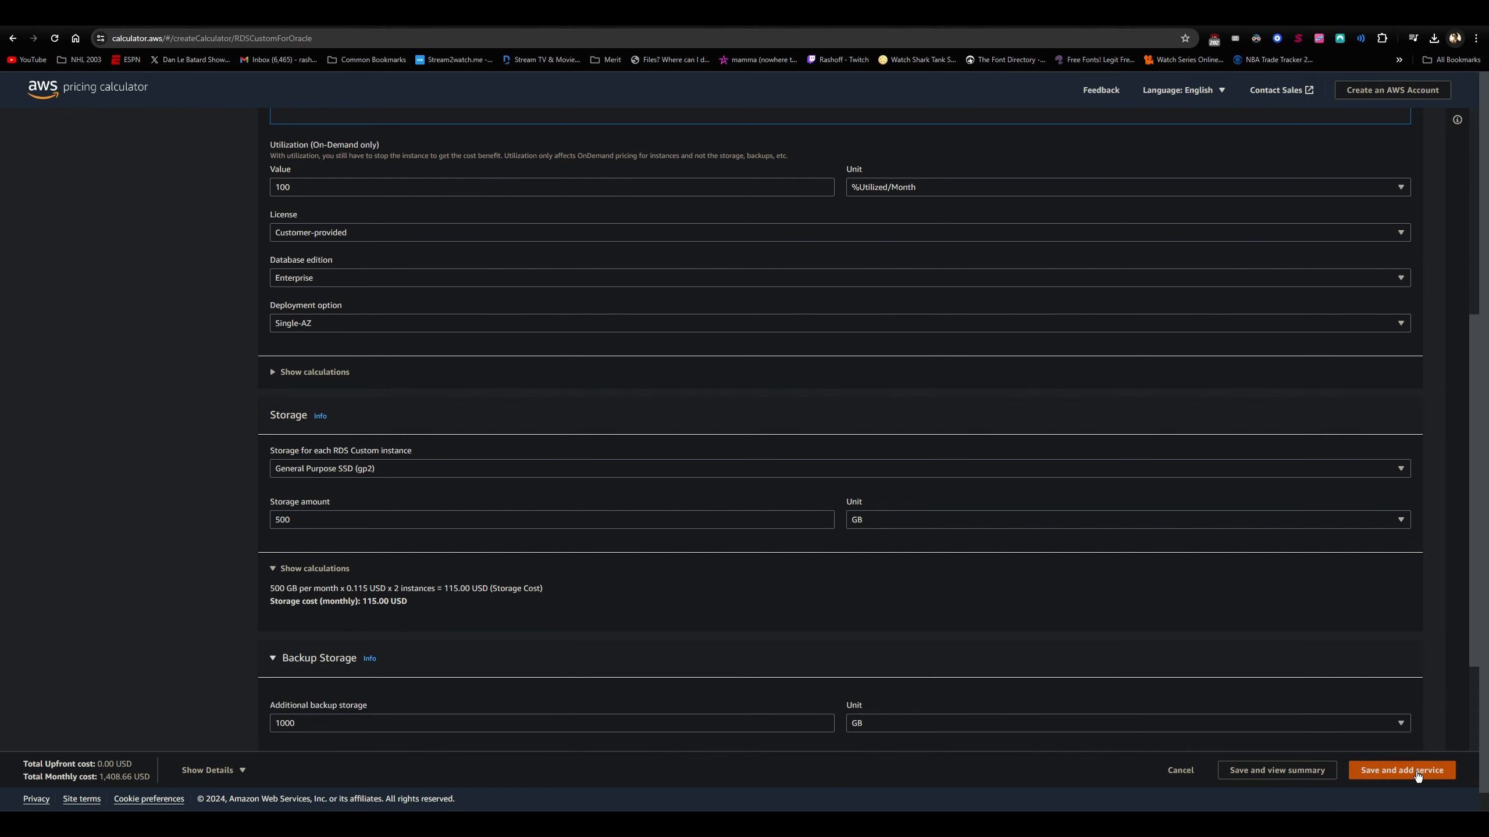
click(1417, 777)
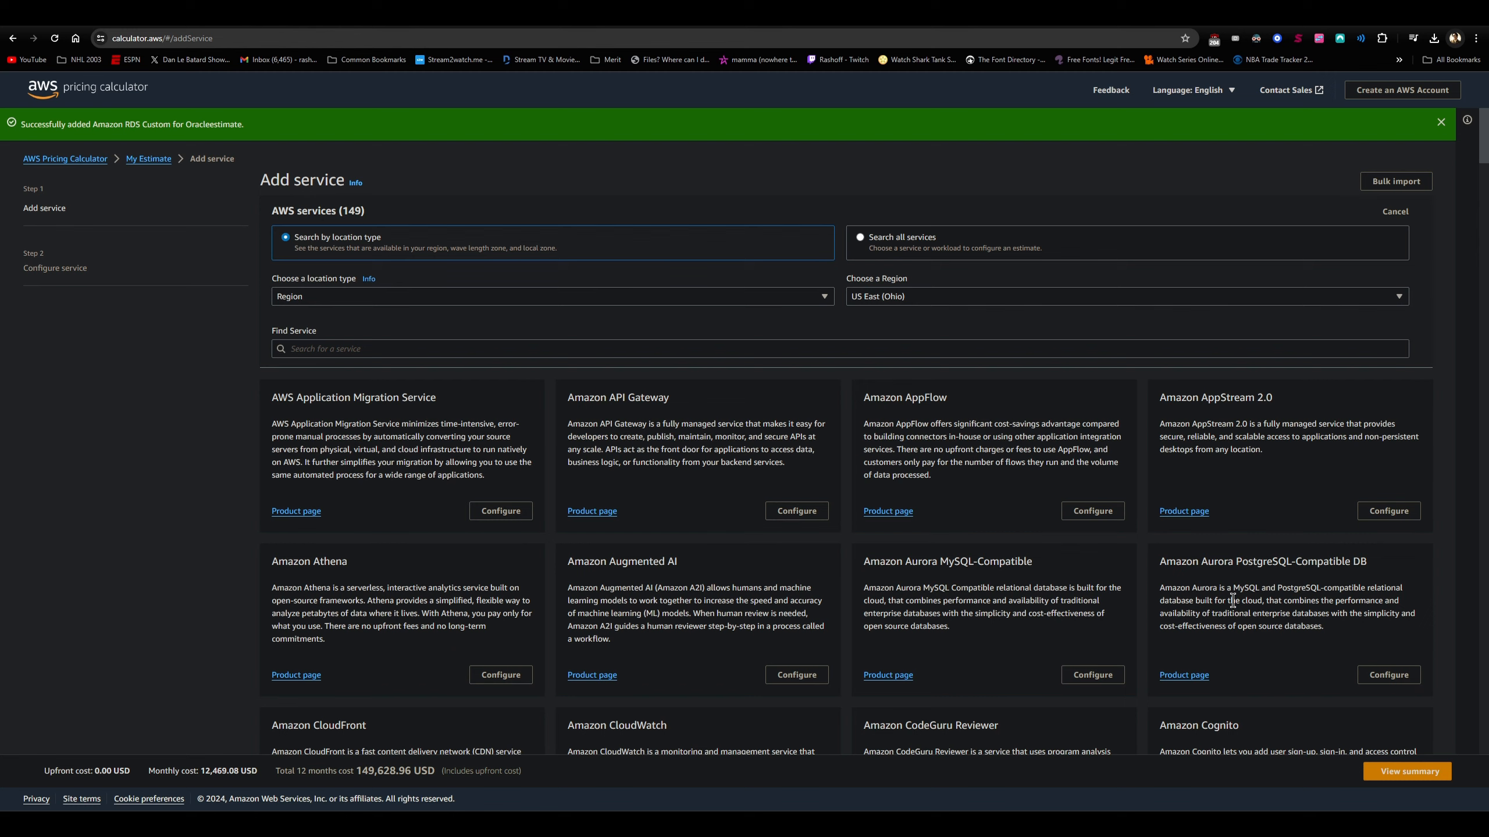
scroll(1233, 601, down, 10)
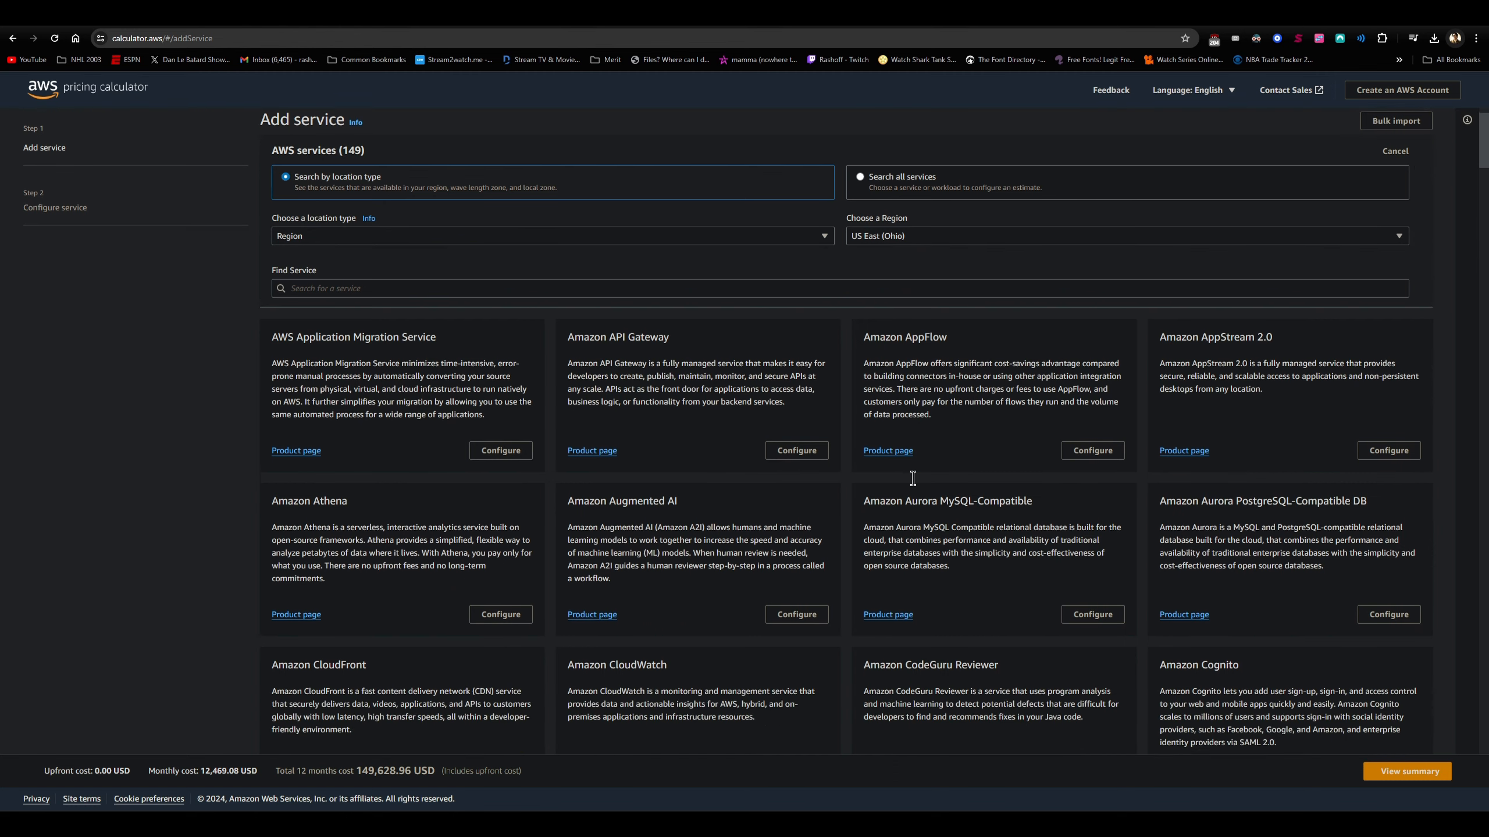
click(1410, 772)
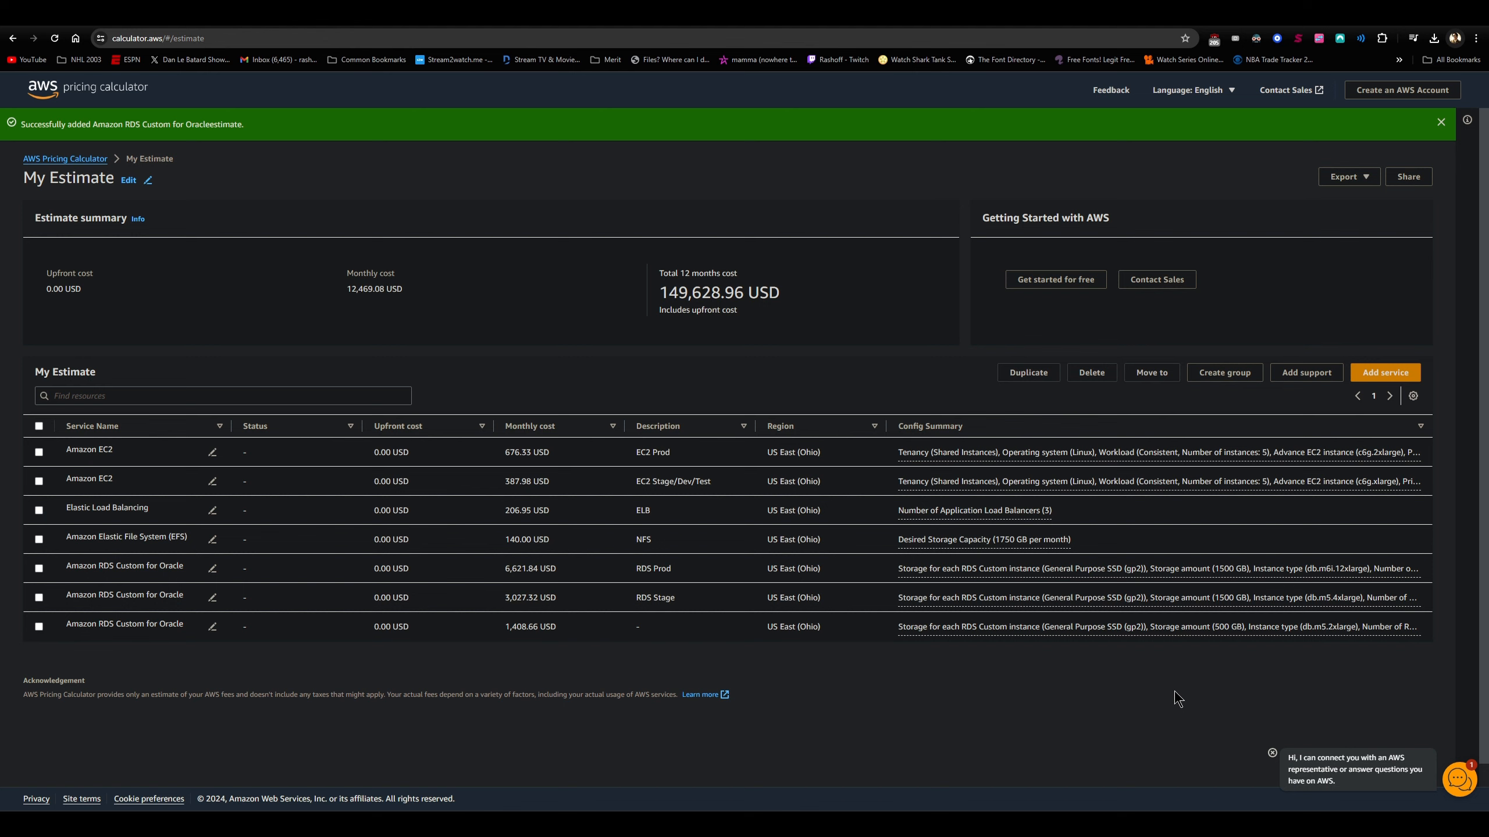
click(1380, 375)
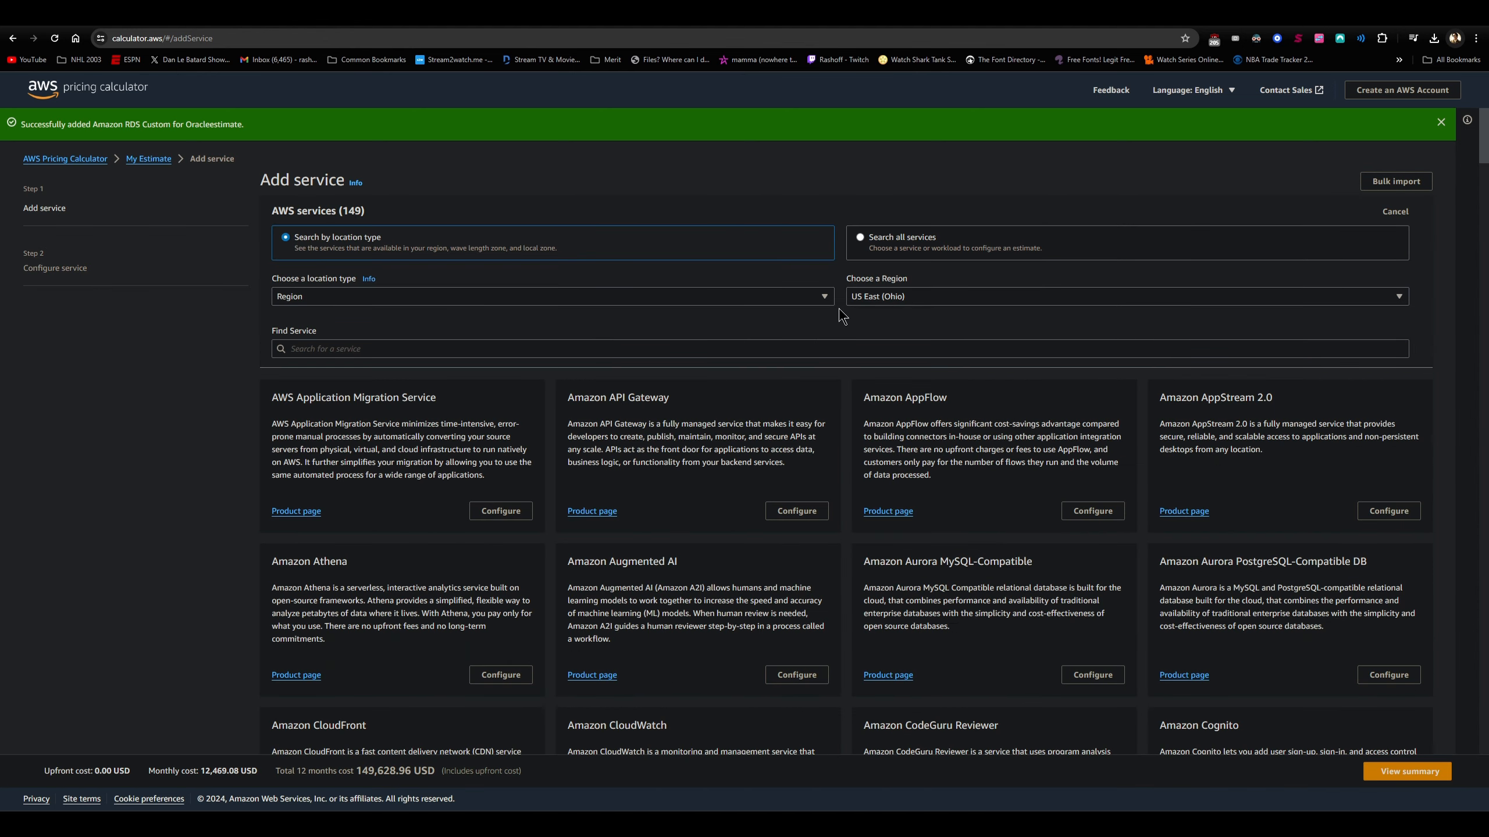
click(831, 345)
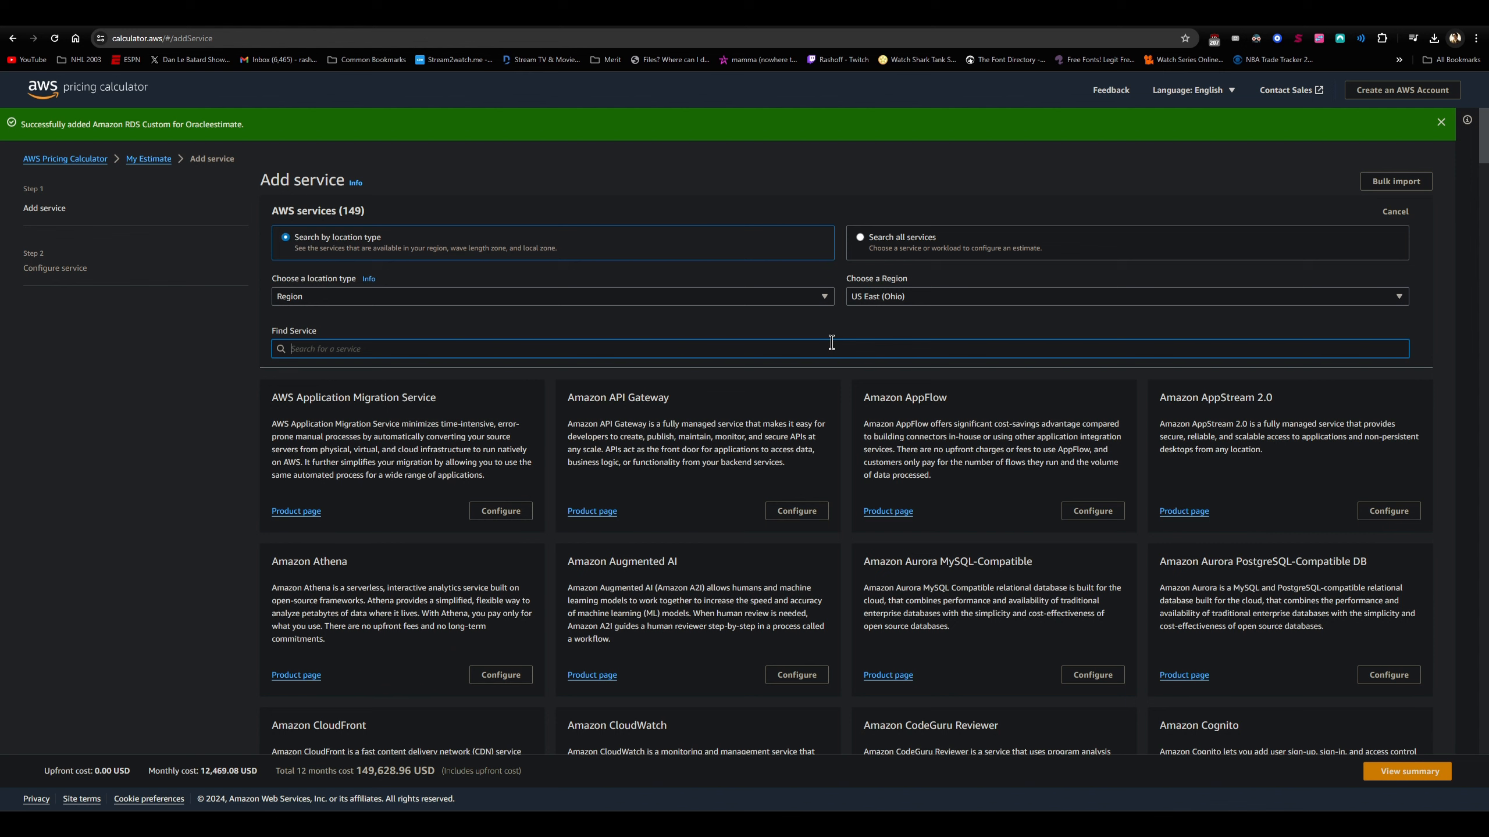
text(Ser)
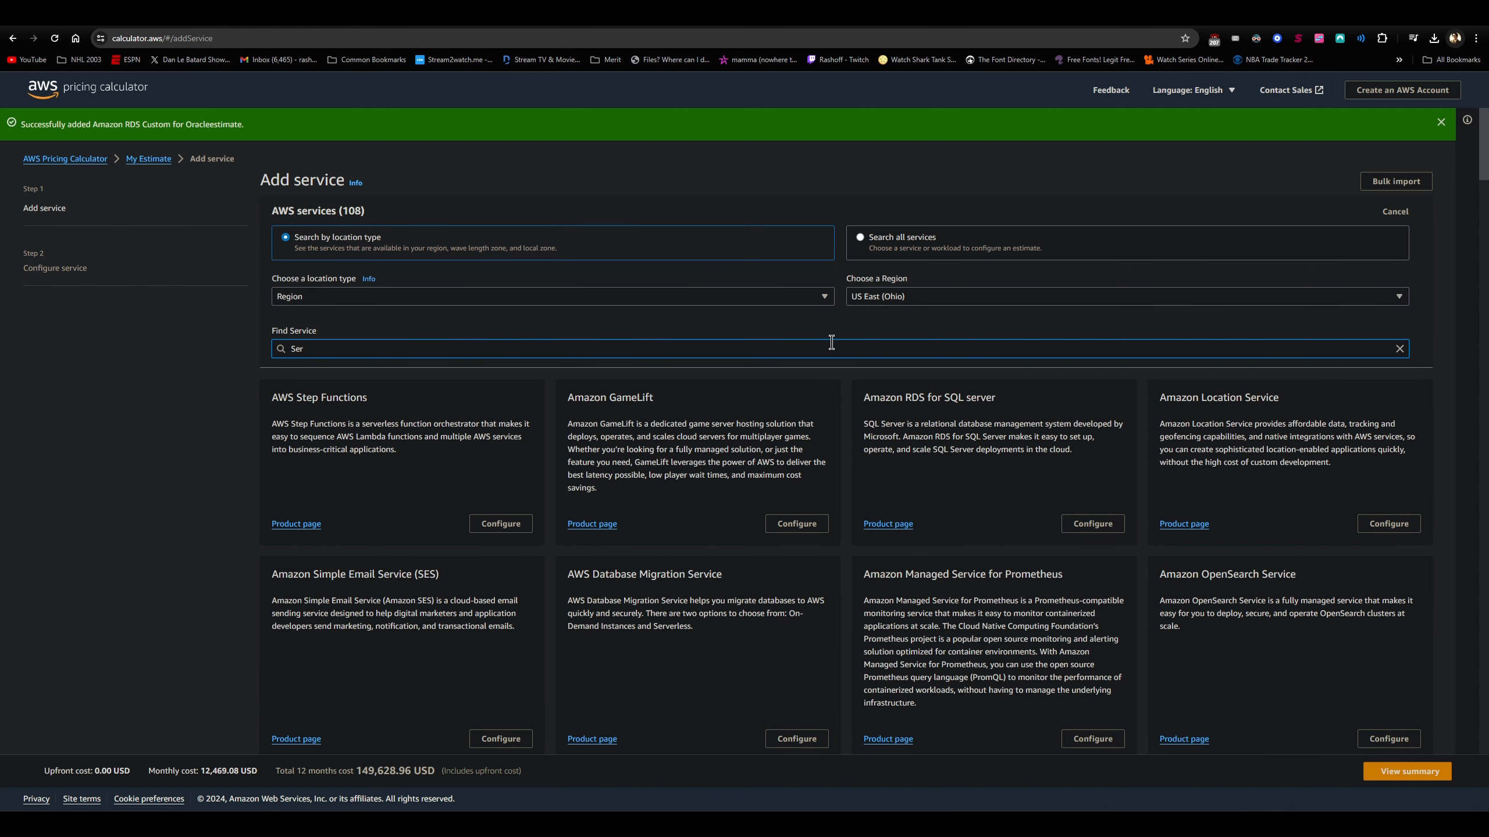
text(vice)
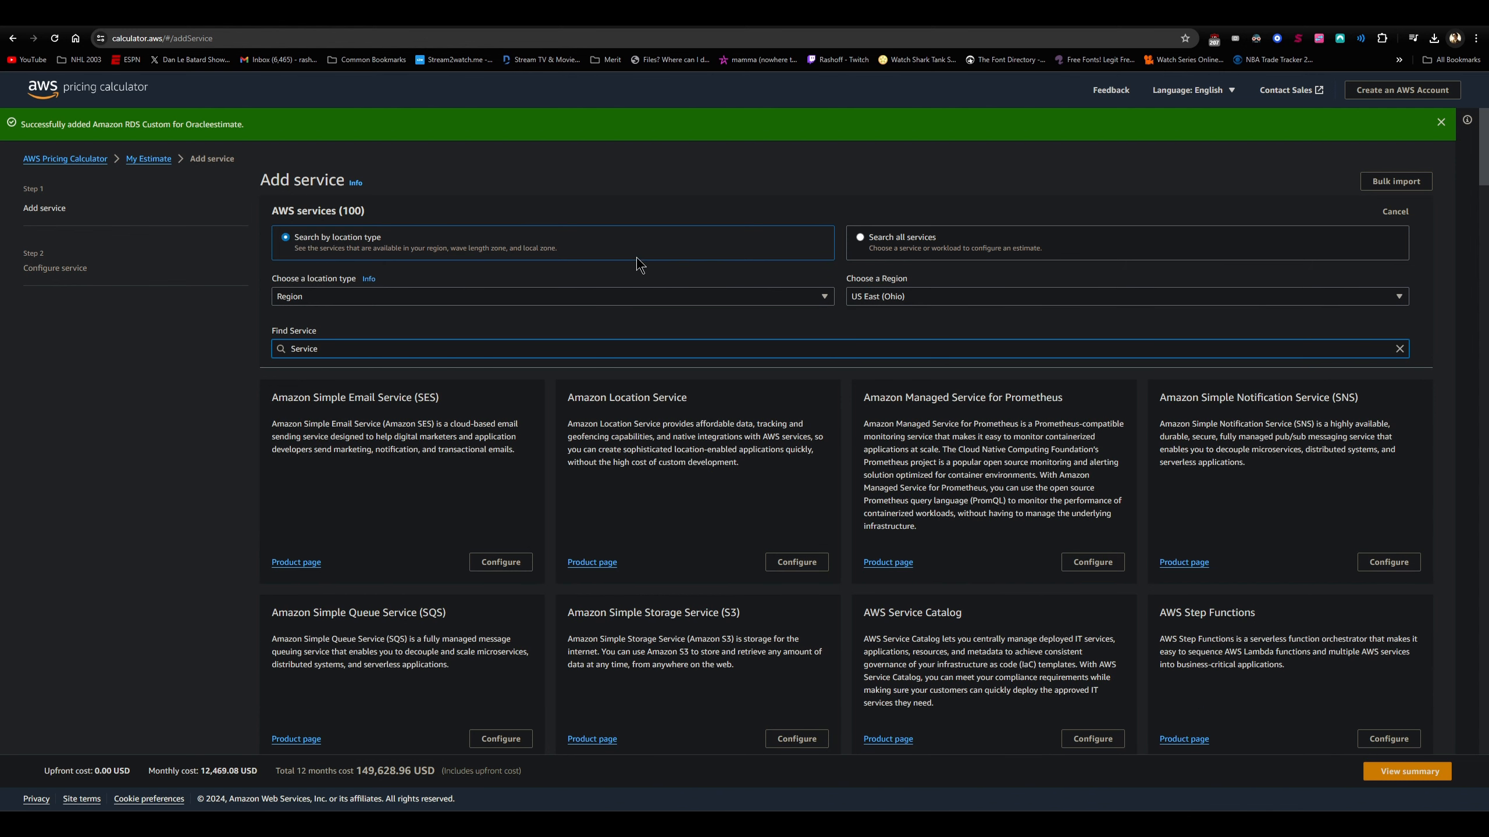
click(151, 159)
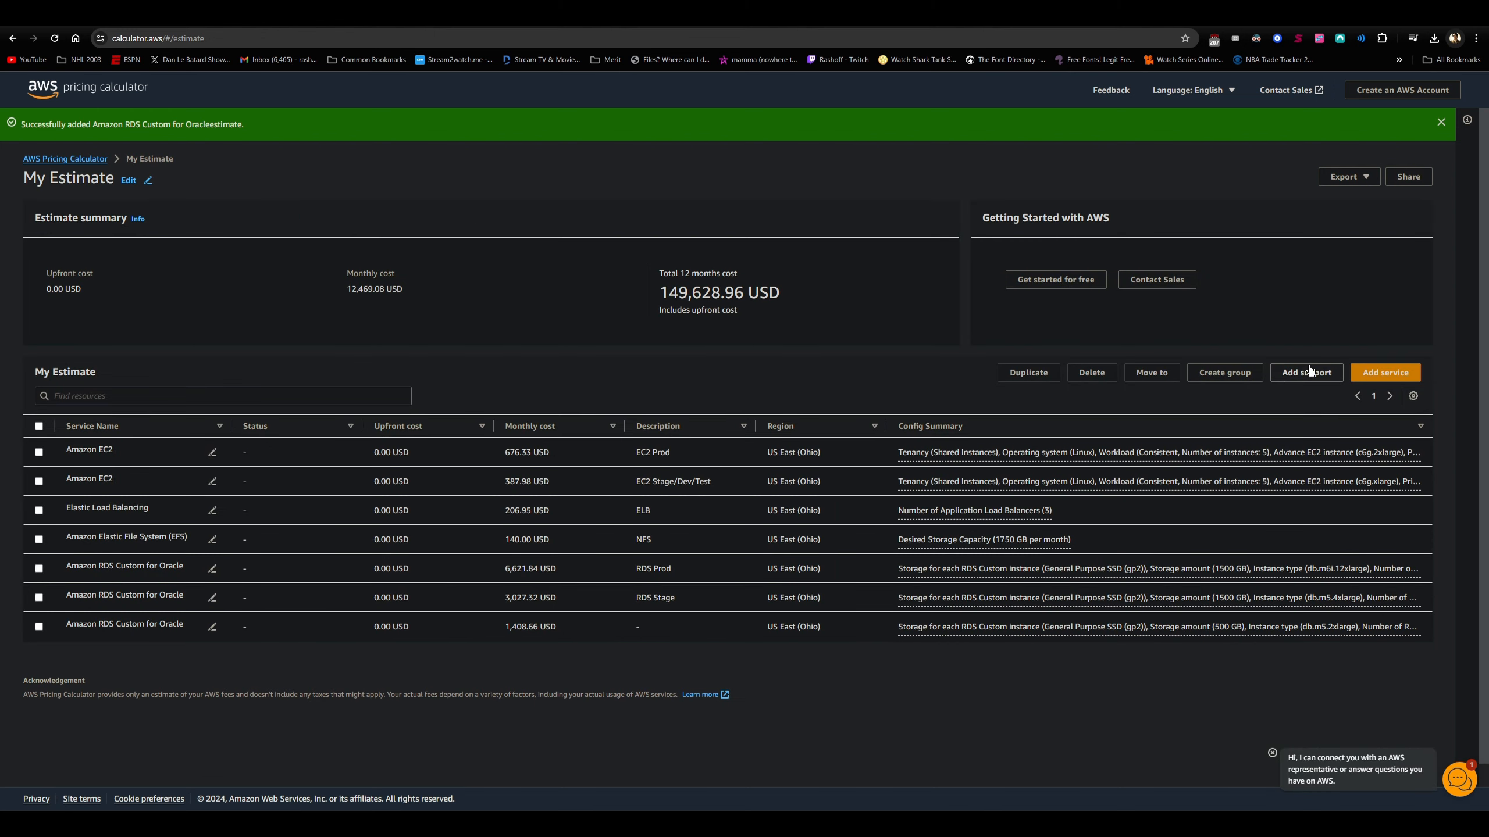
Start adding support to the estimate and enter Support as its description.
click(1307, 372)
click(405, 231)
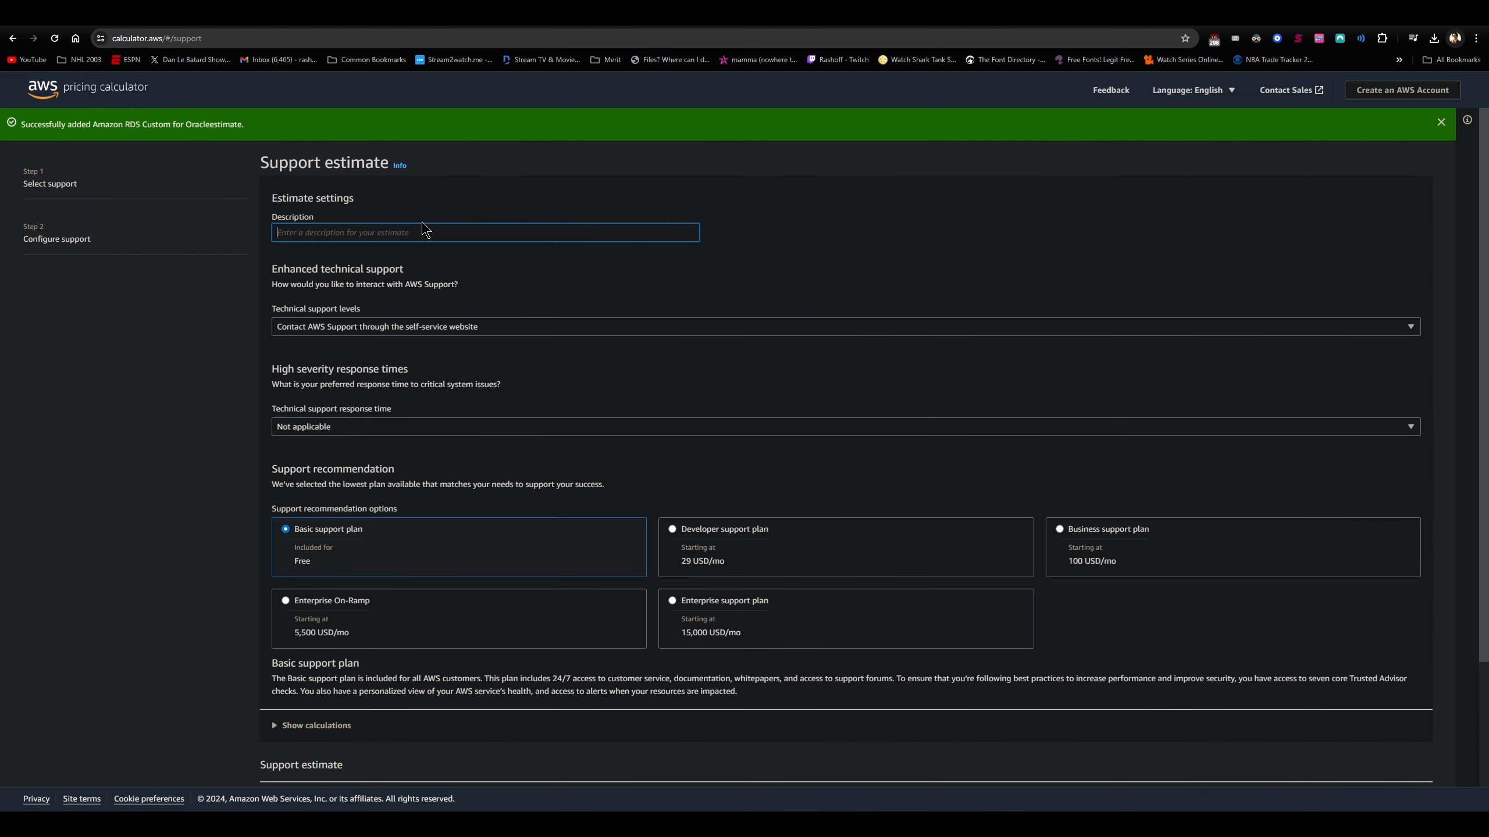
text(Support)
click(595, 293)
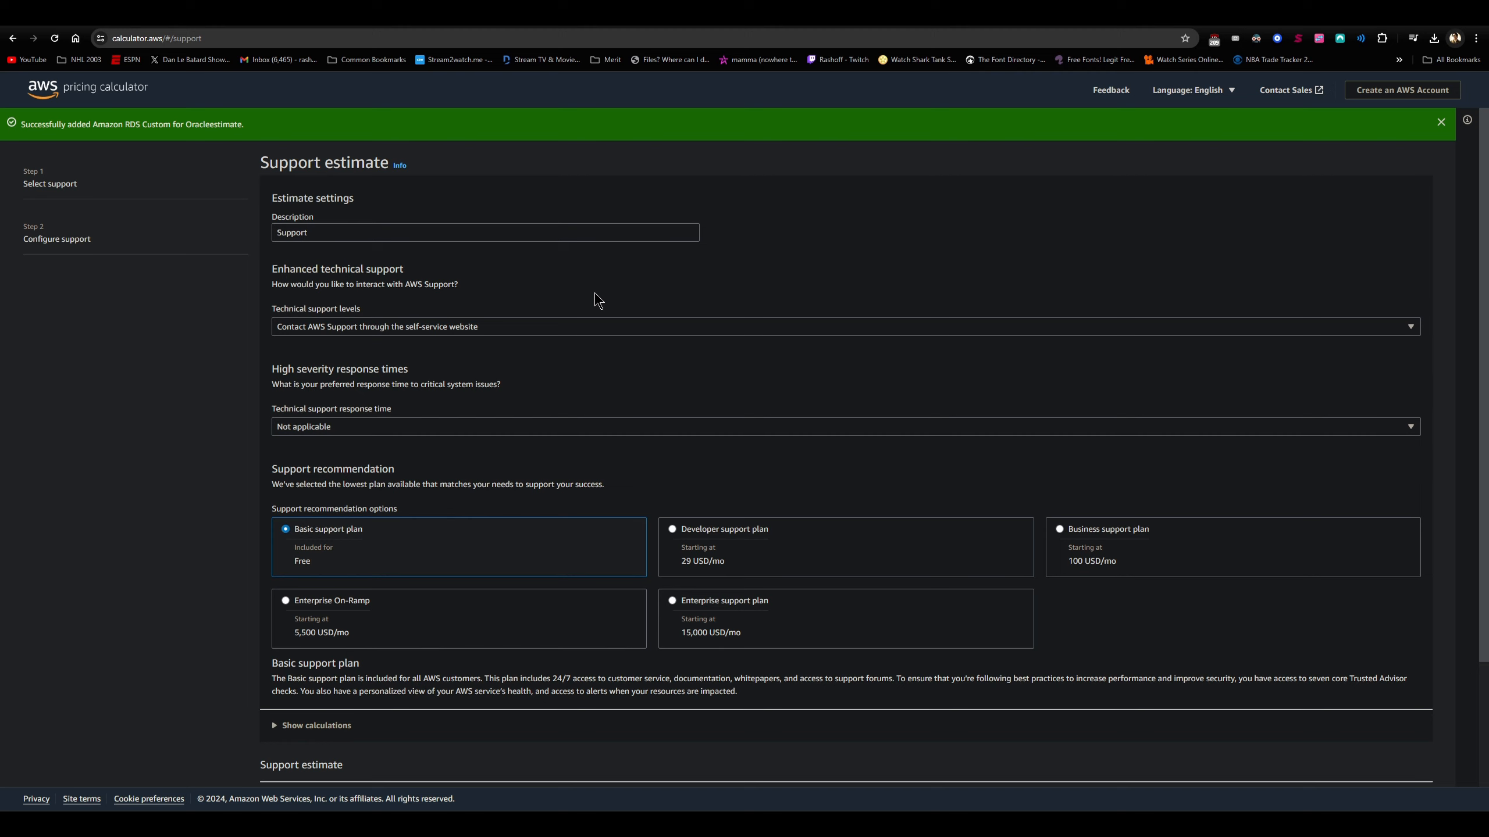
Set the technical support level to multiple AWS Support associates by email or call 24/7 and the response time to 15 minutes or less.
click(509, 330)
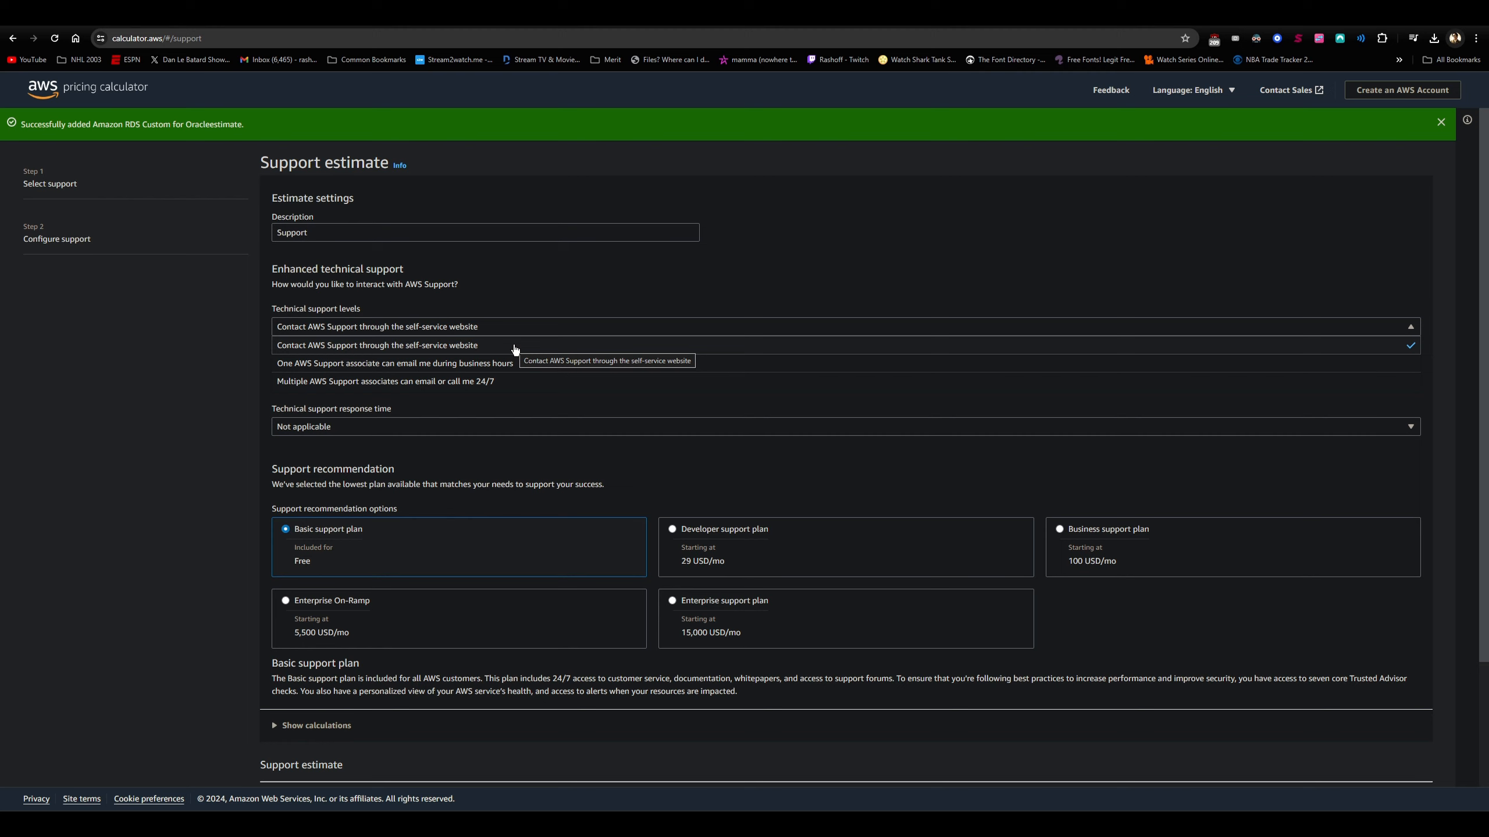
click(524, 382)
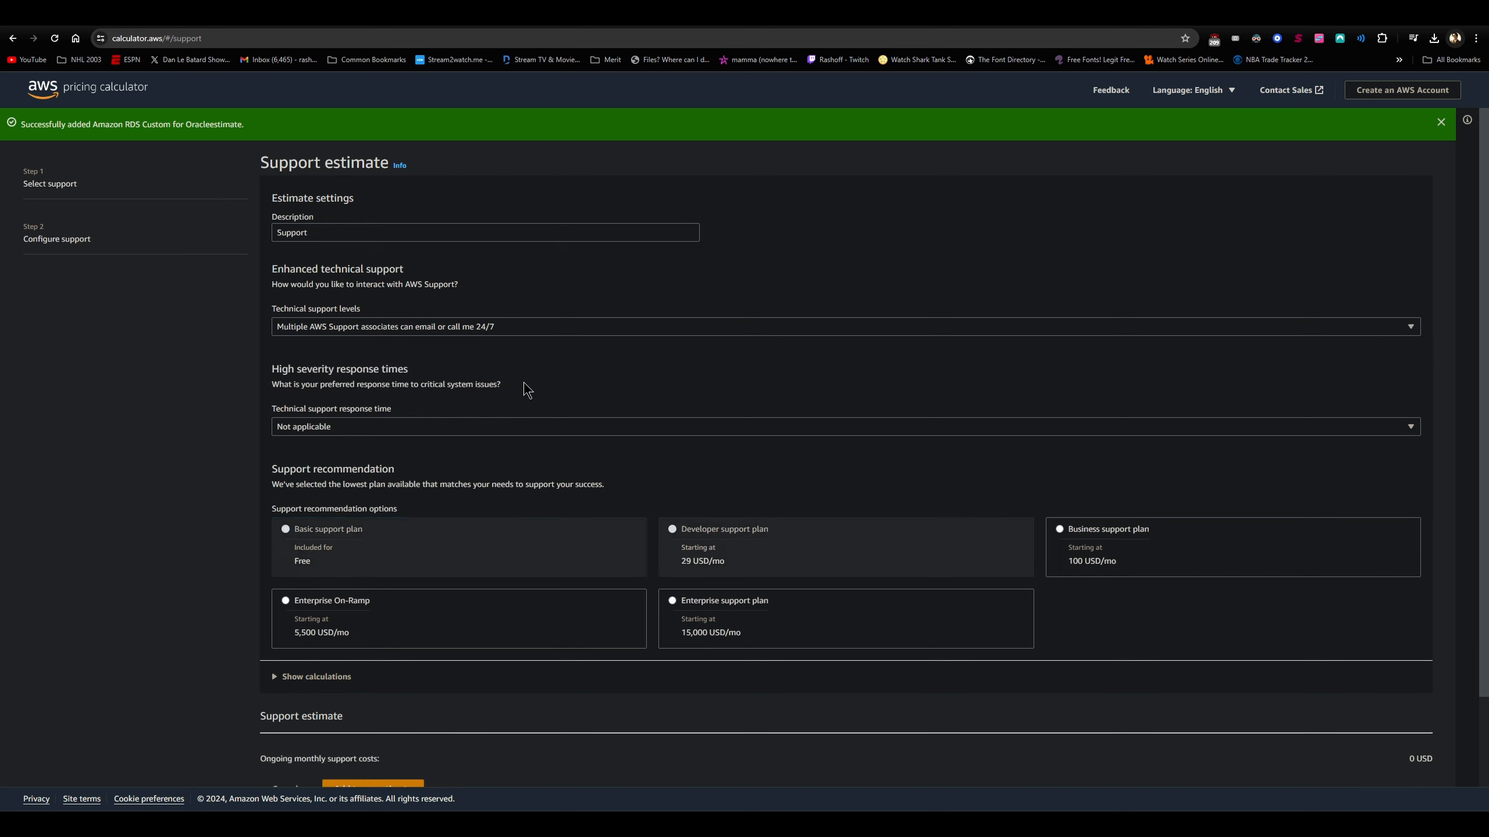
click(380, 429)
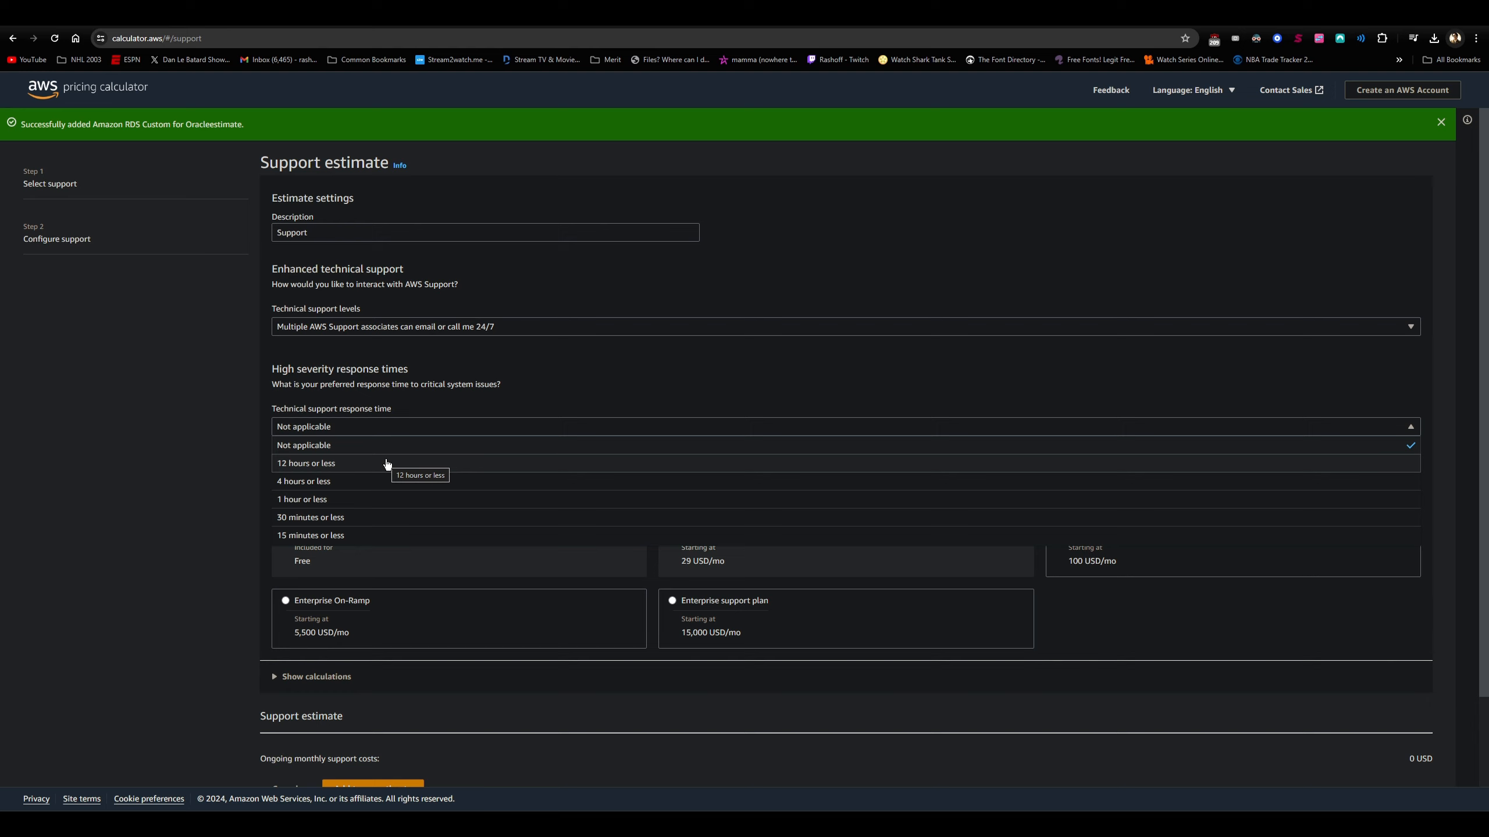
click(362, 536)
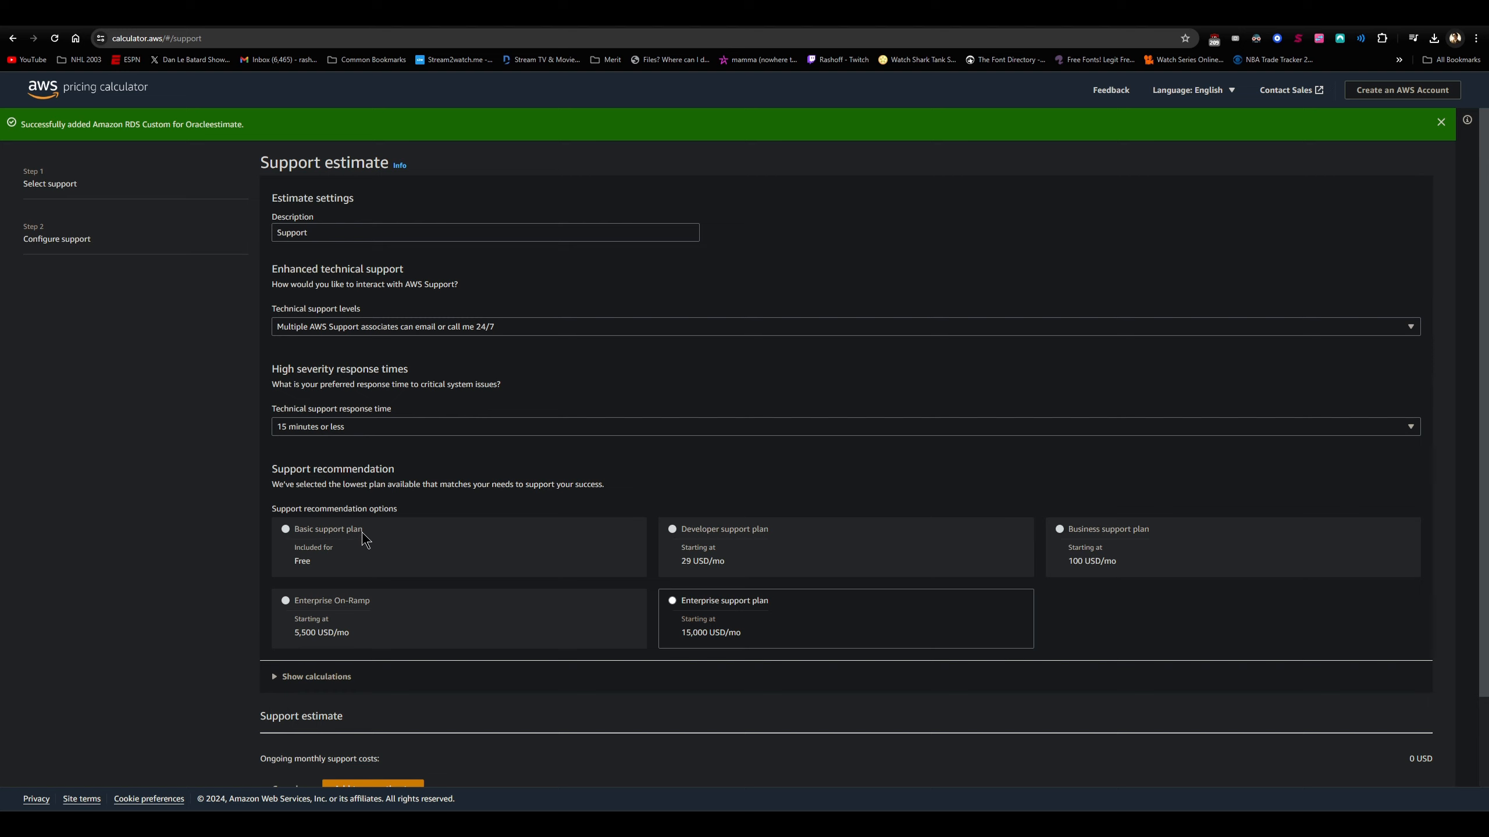
Select the Enterprise support plan, keep "I don't have enterprise support" as the spend option, and add the plan to the estimate.
click(753, 605)
scroll(750, 604, down, 4)
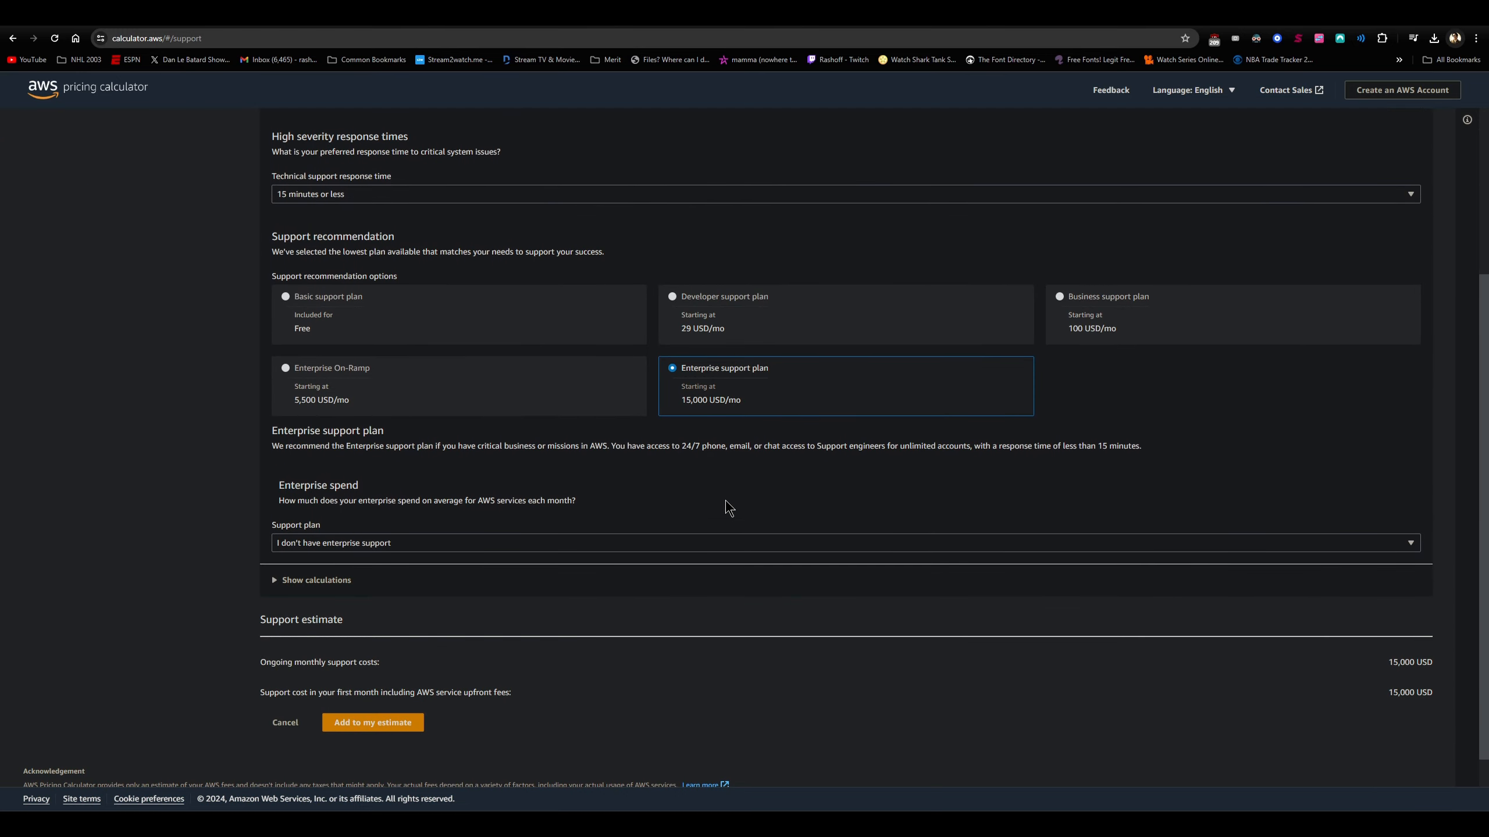
click(393, 543)
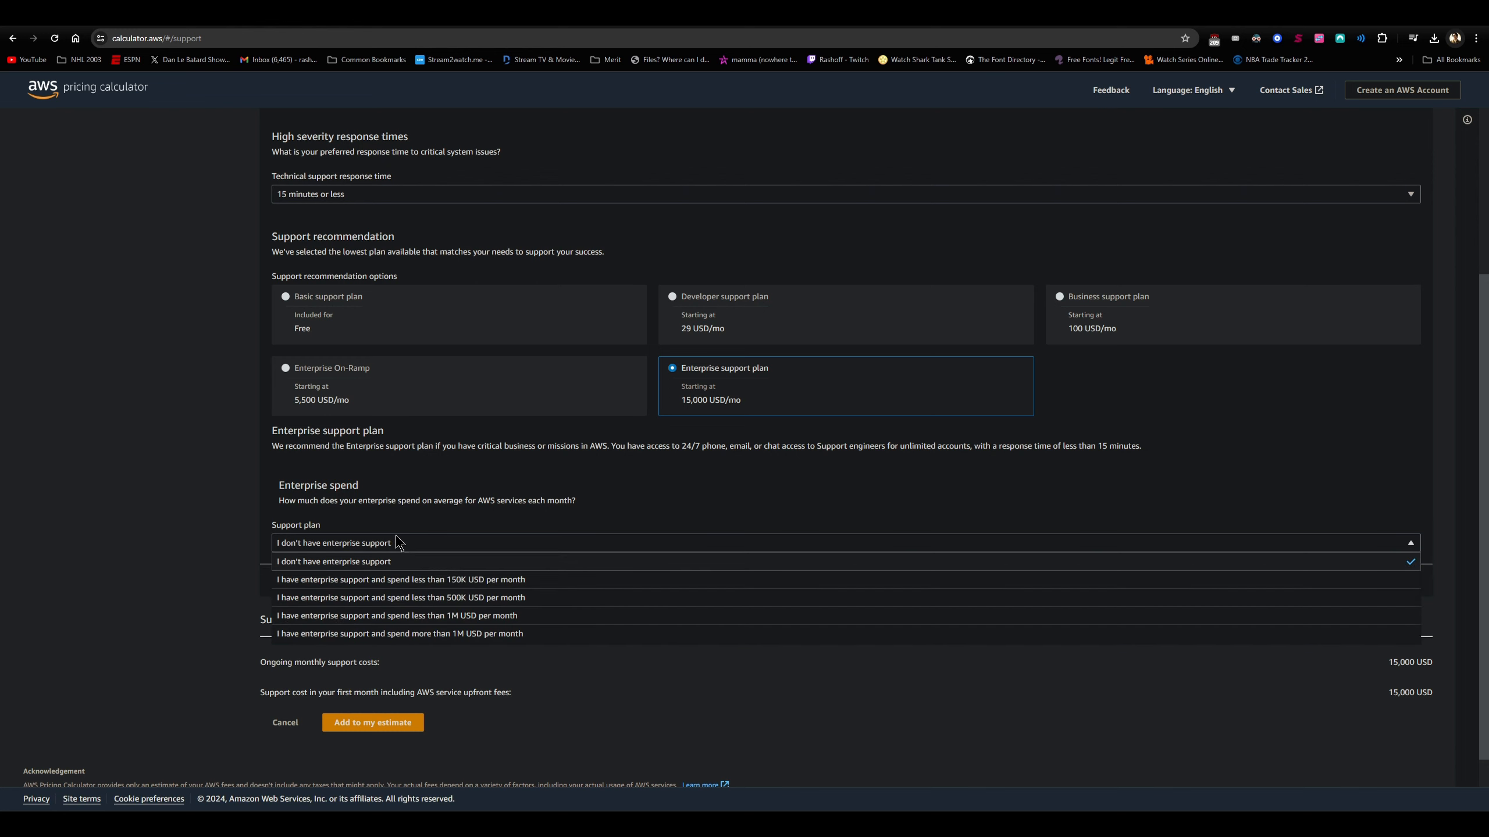
click(420, 514)
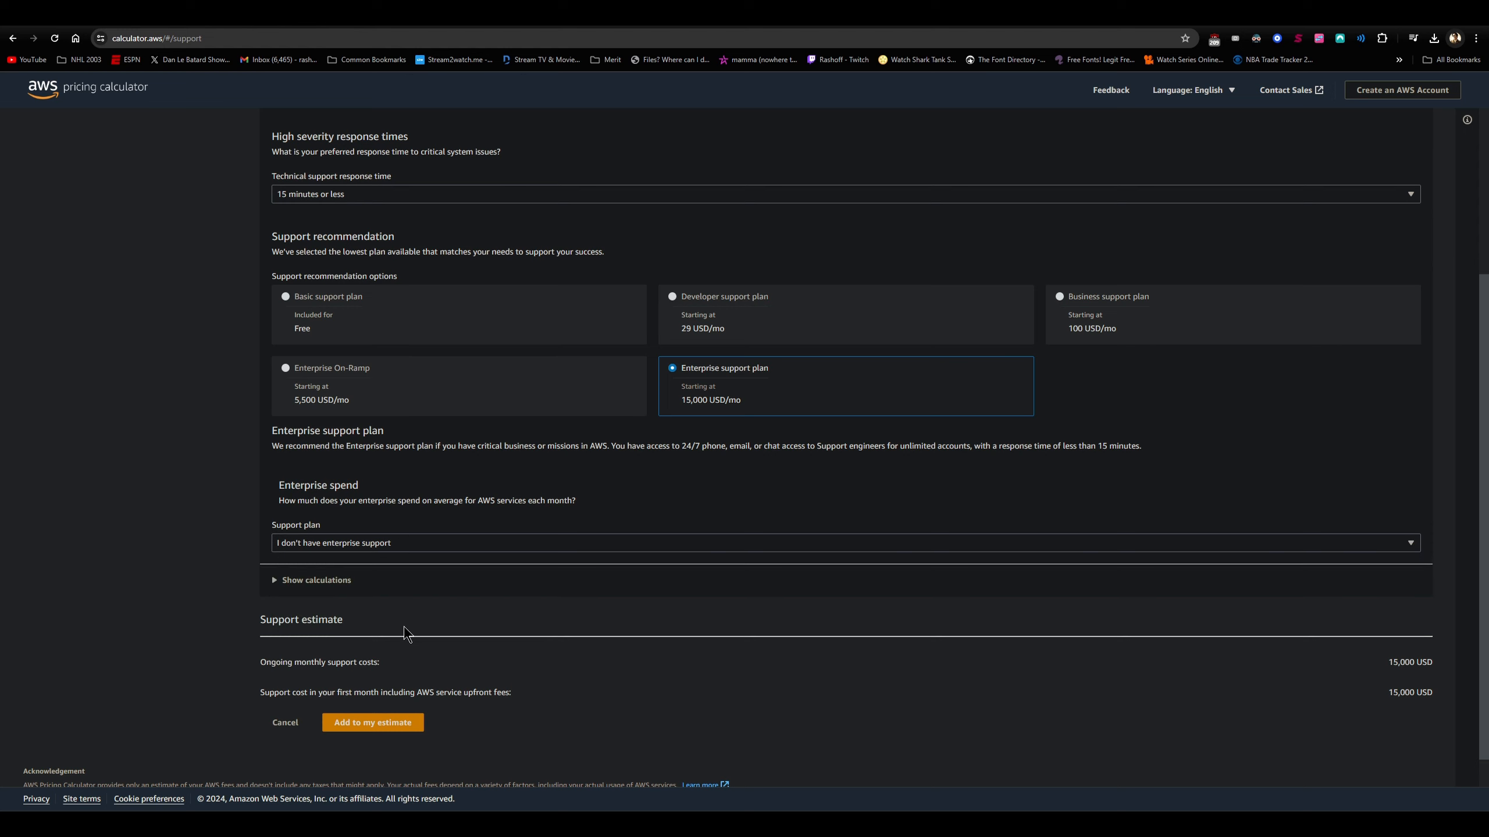
click(329, 580)
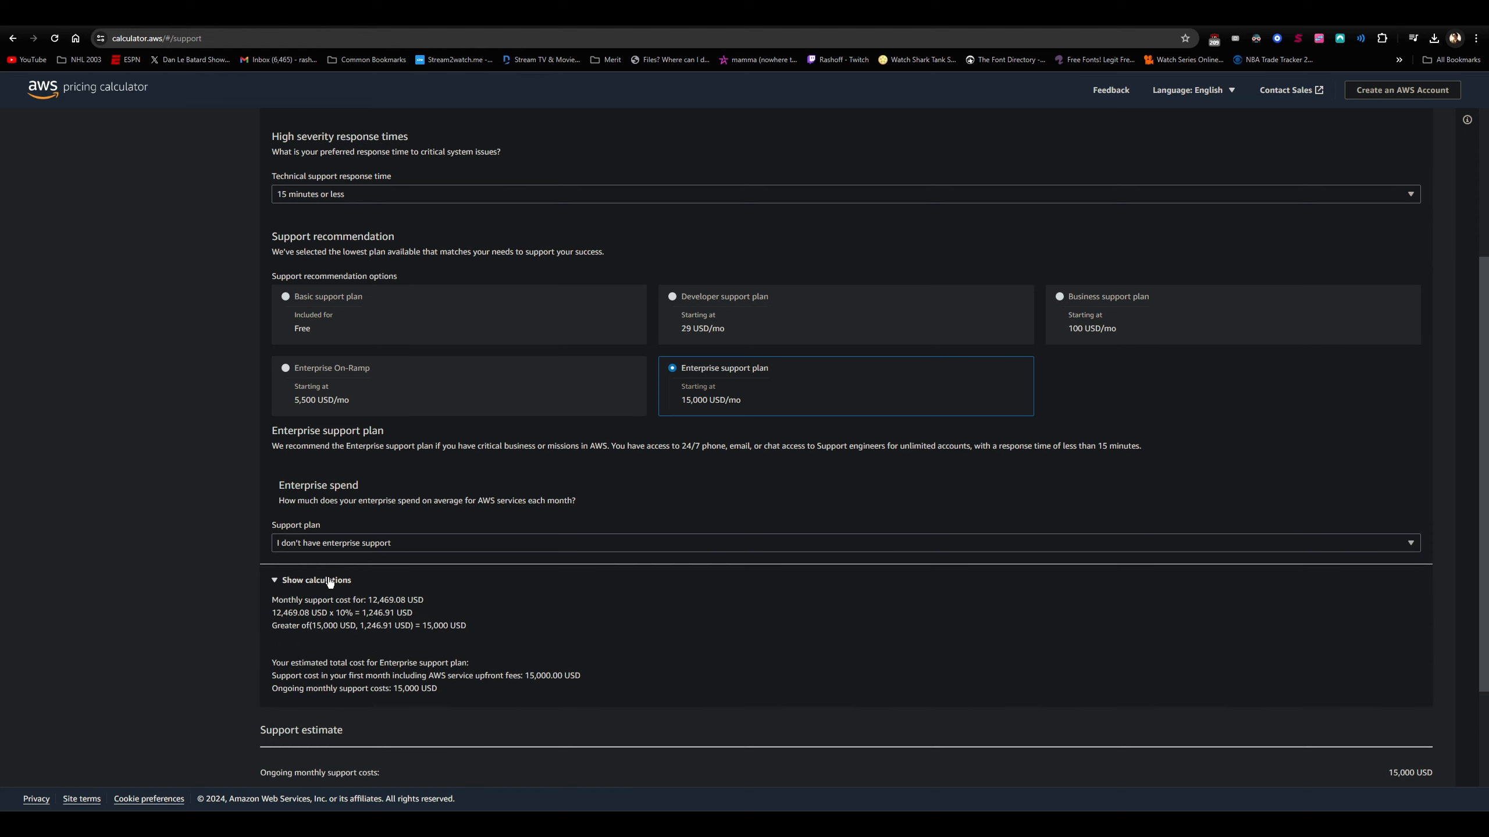
click(330, 581)
scroll(430, 698, down, 1)
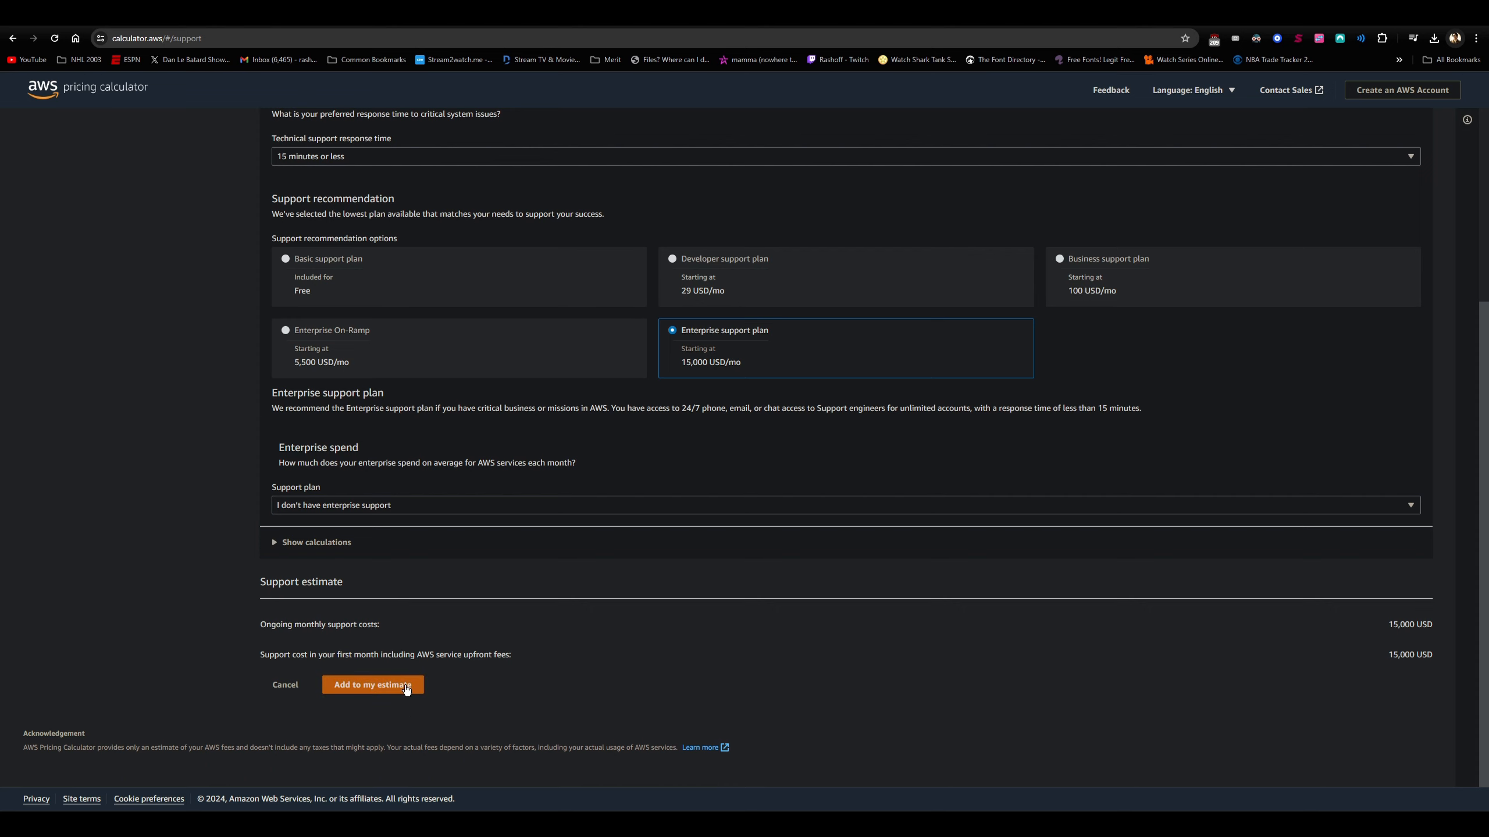
click(406, 690)
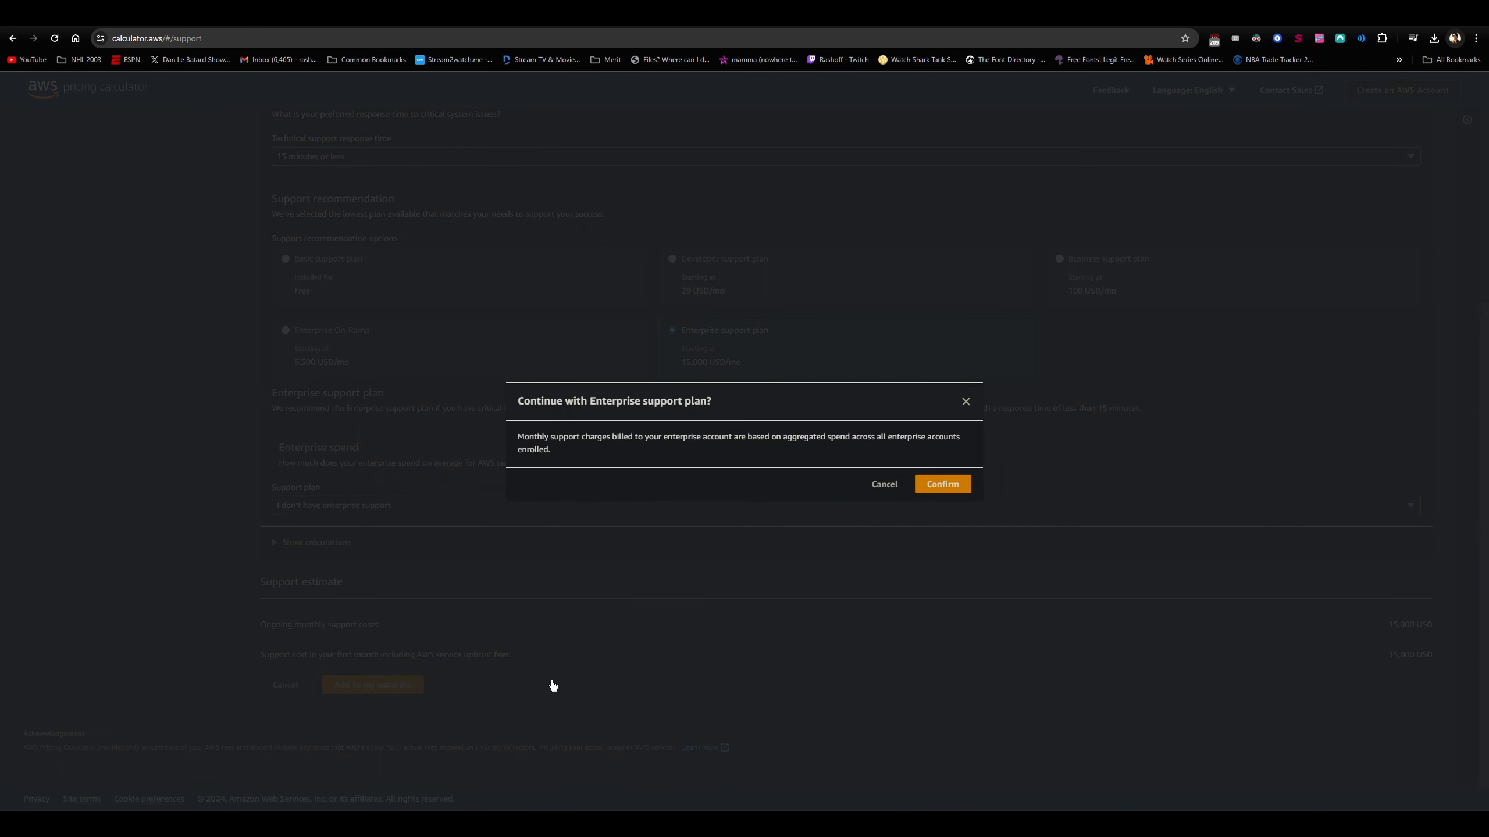
click(933, 488)
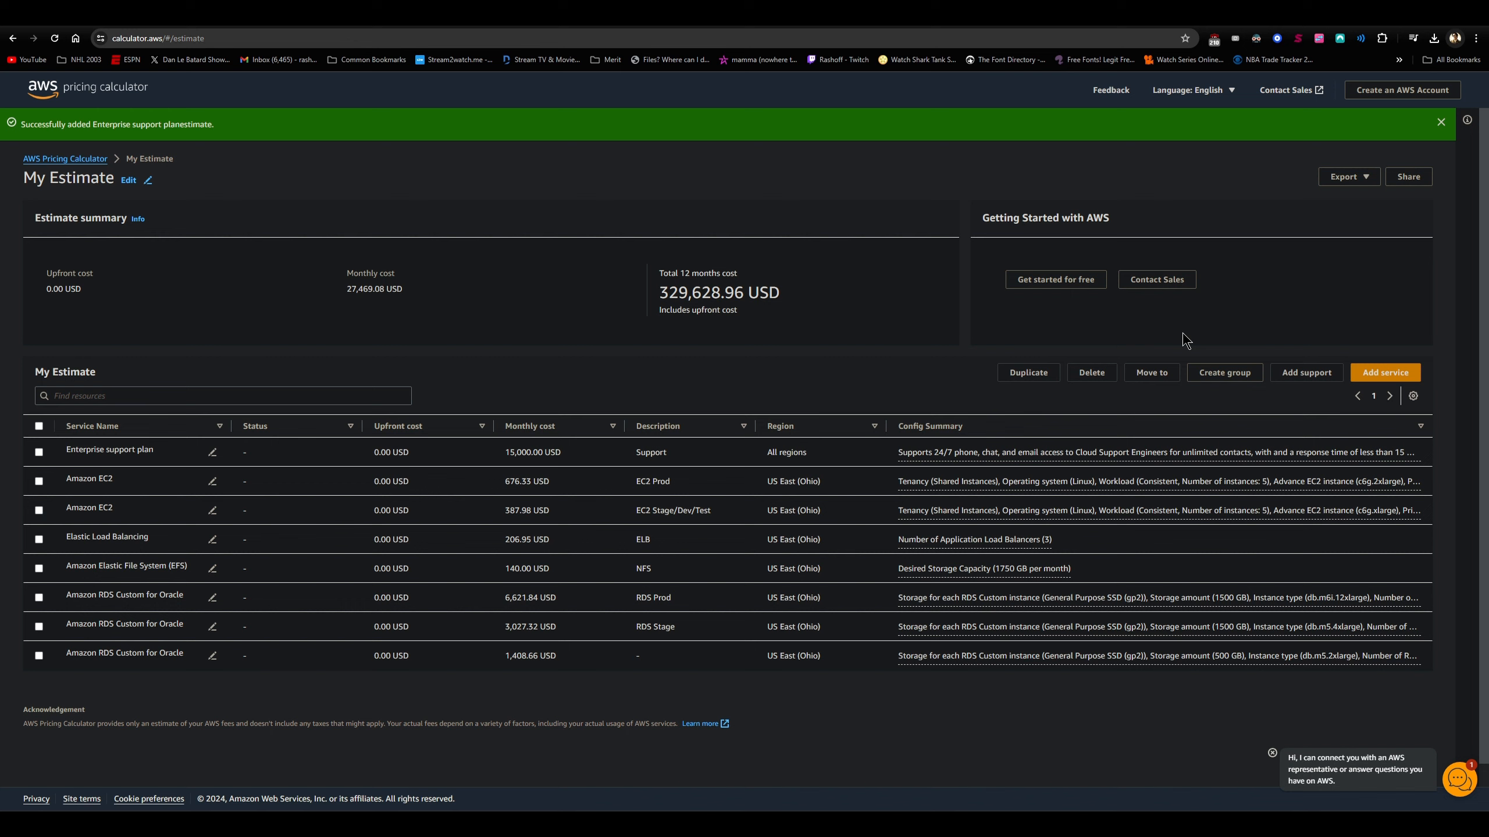
Export the estimate as a CSV file and open My Estimate.csv in Excel.
click(1369, 178)
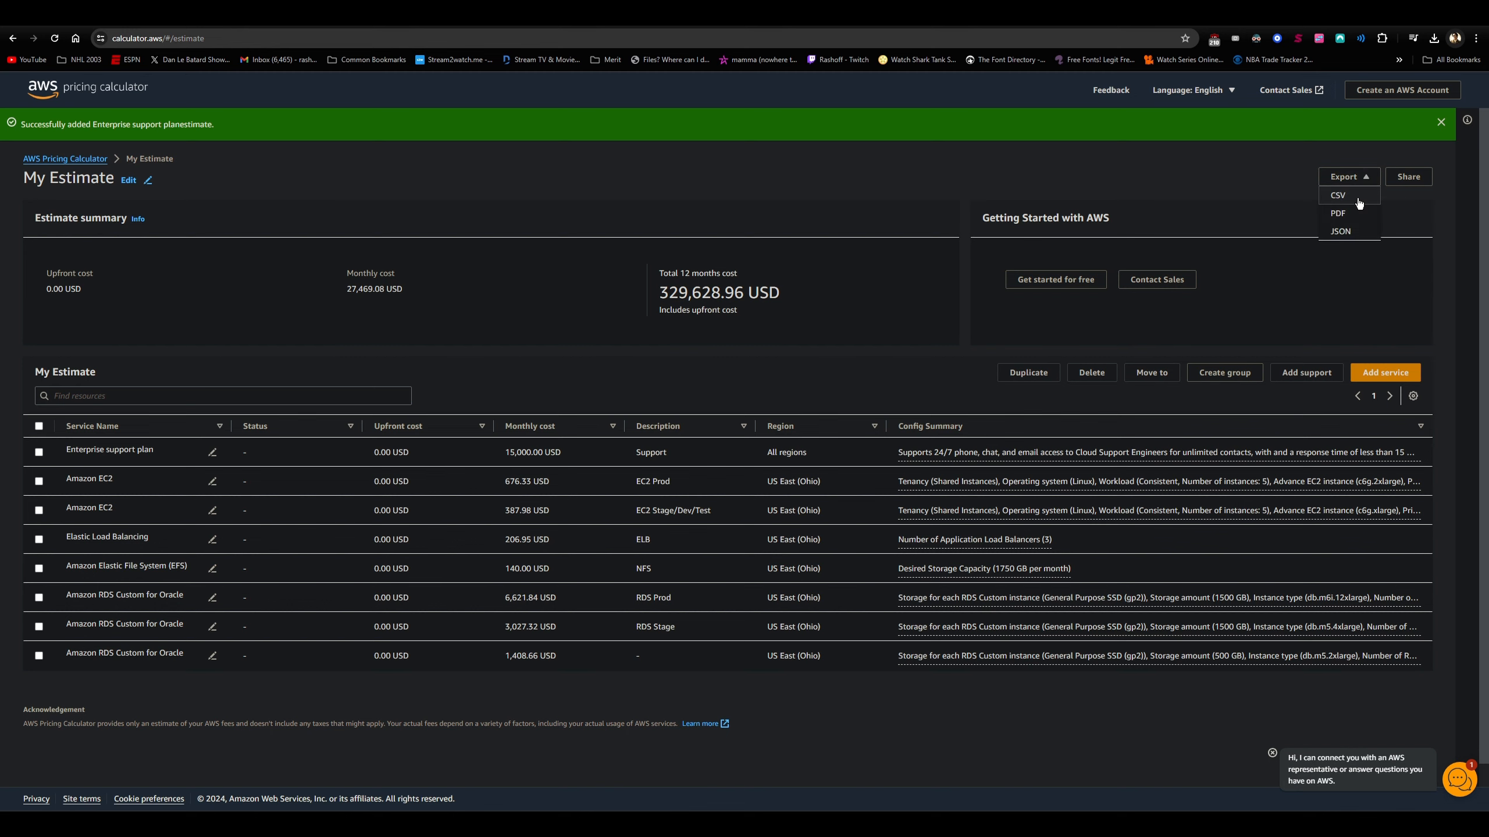
click(1357, 201)
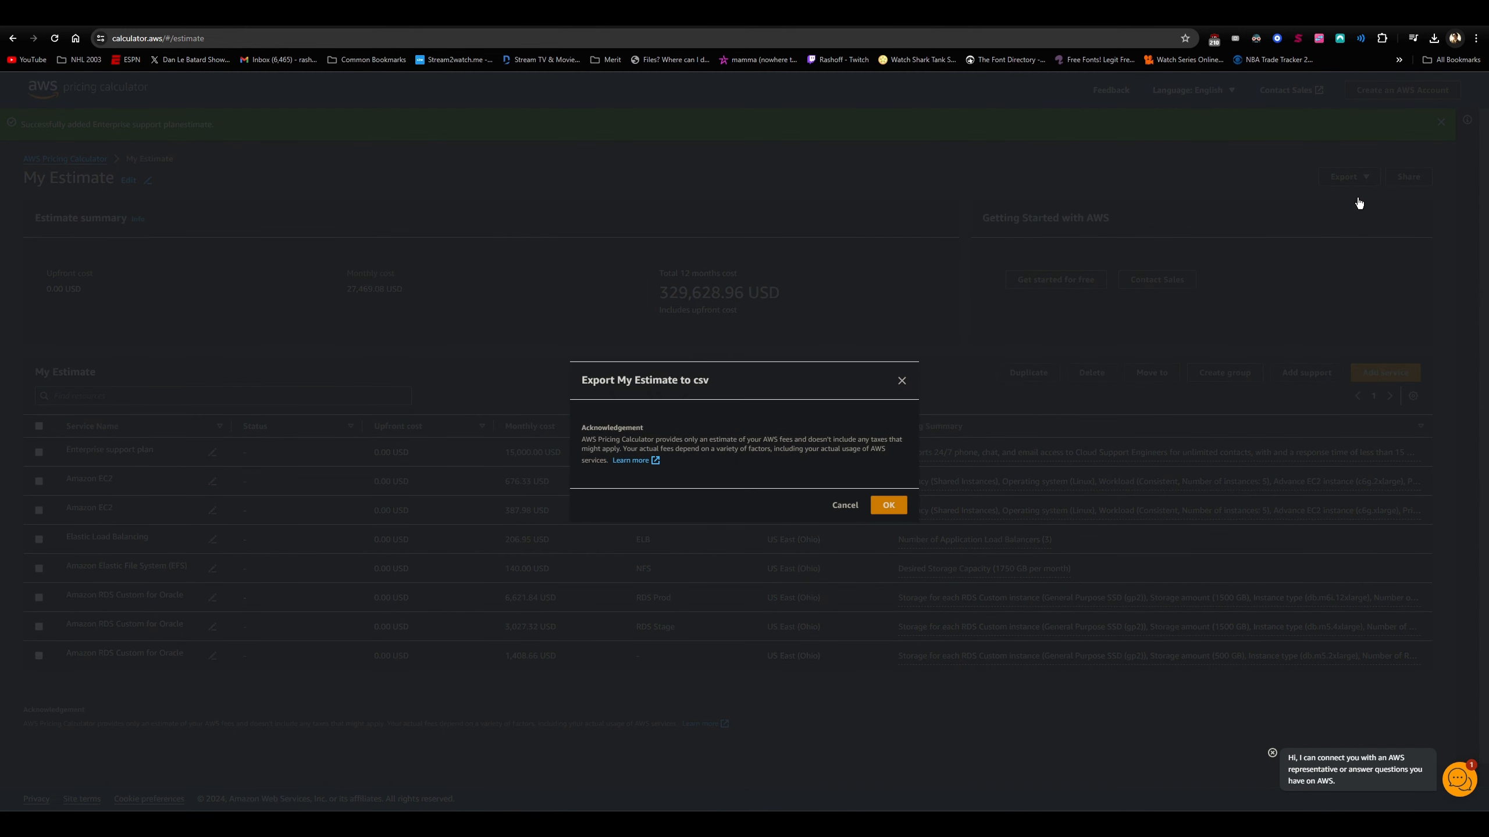
click(888, 505)
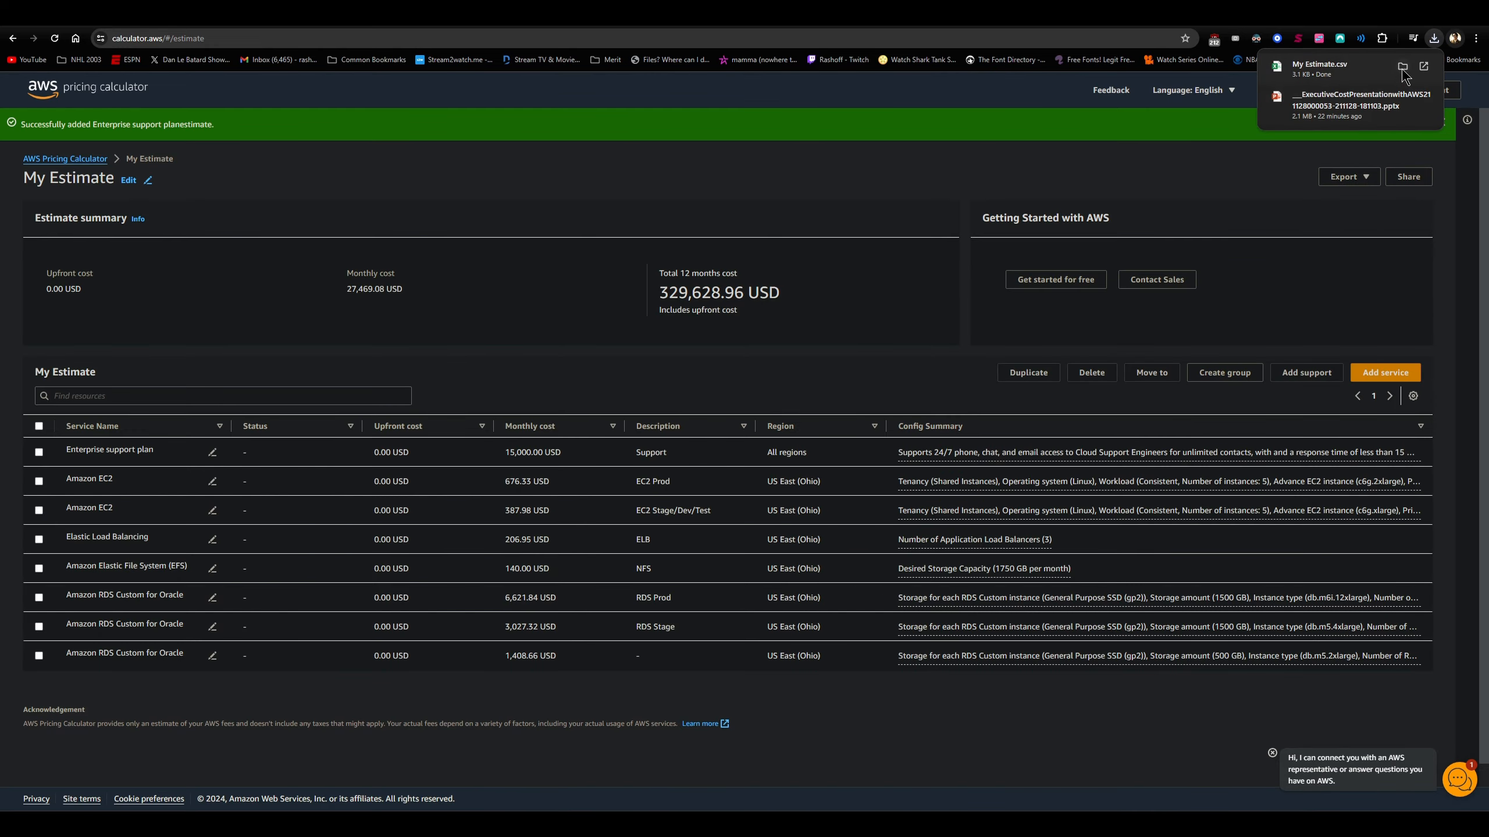
click(1402, 67)
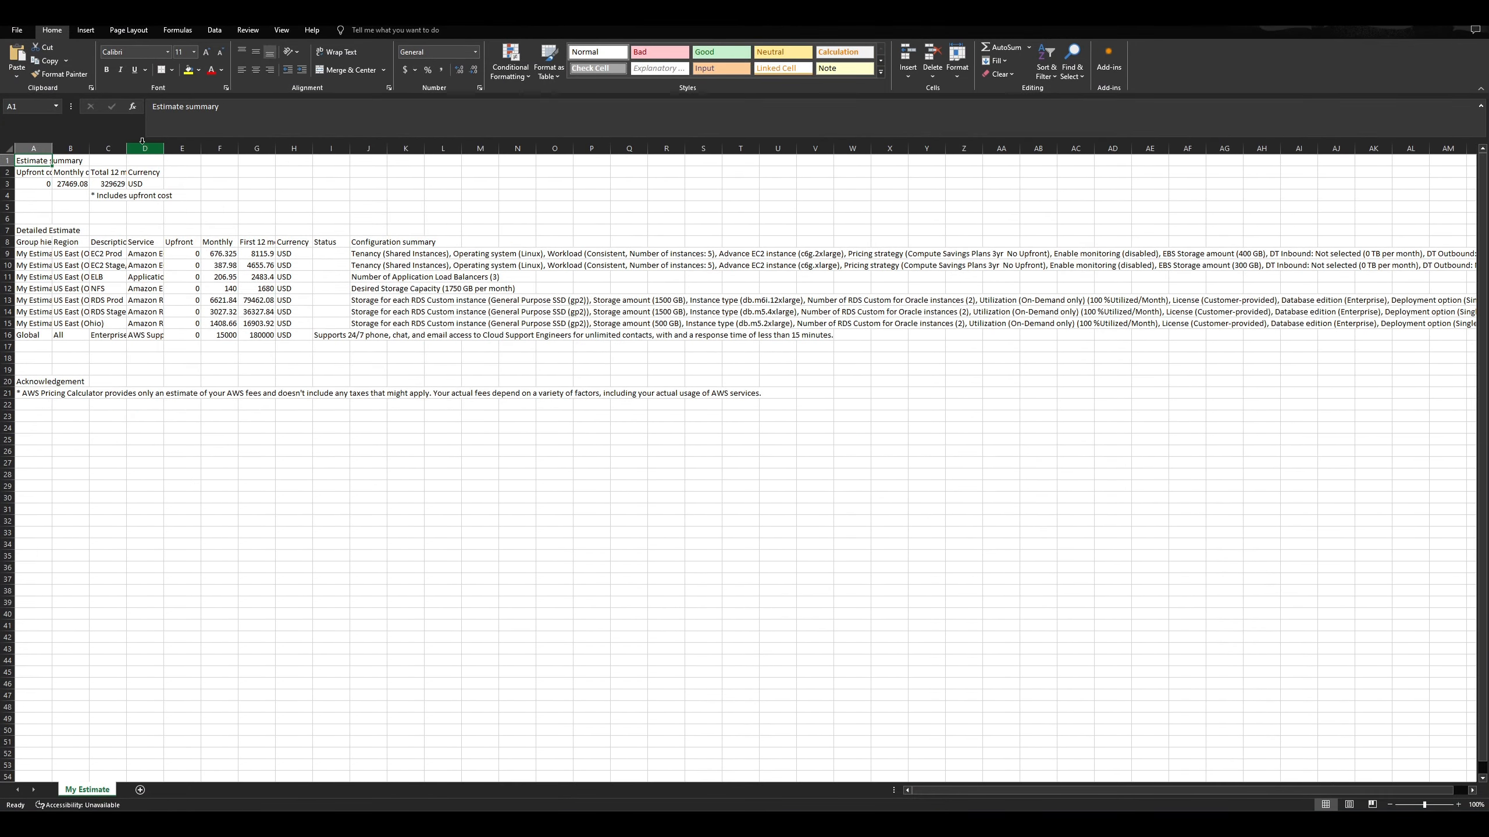
Give the whole sheet a black fill and a white font color.
click(8, 147)
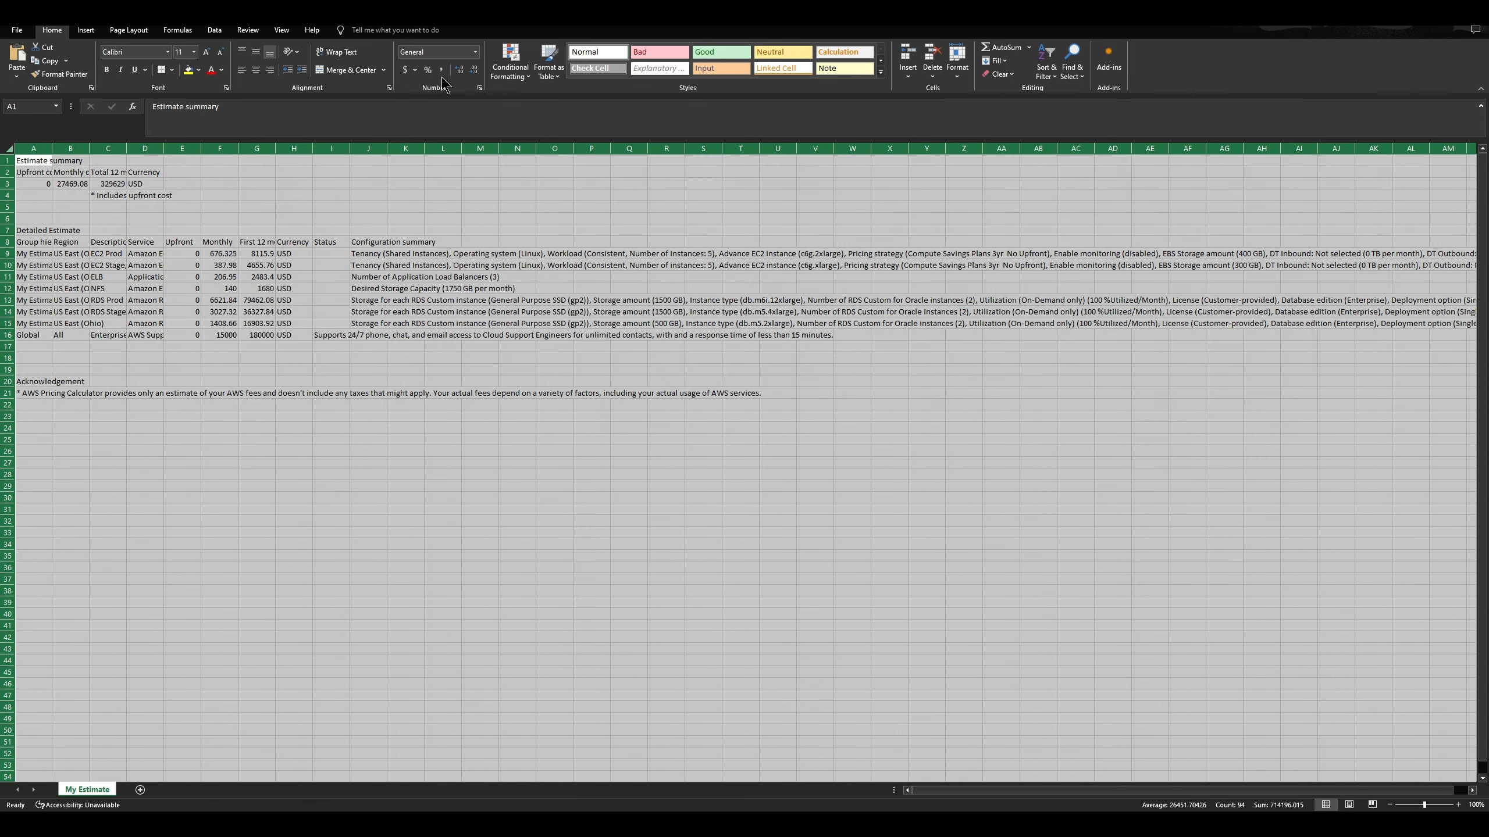
click(199, 70)
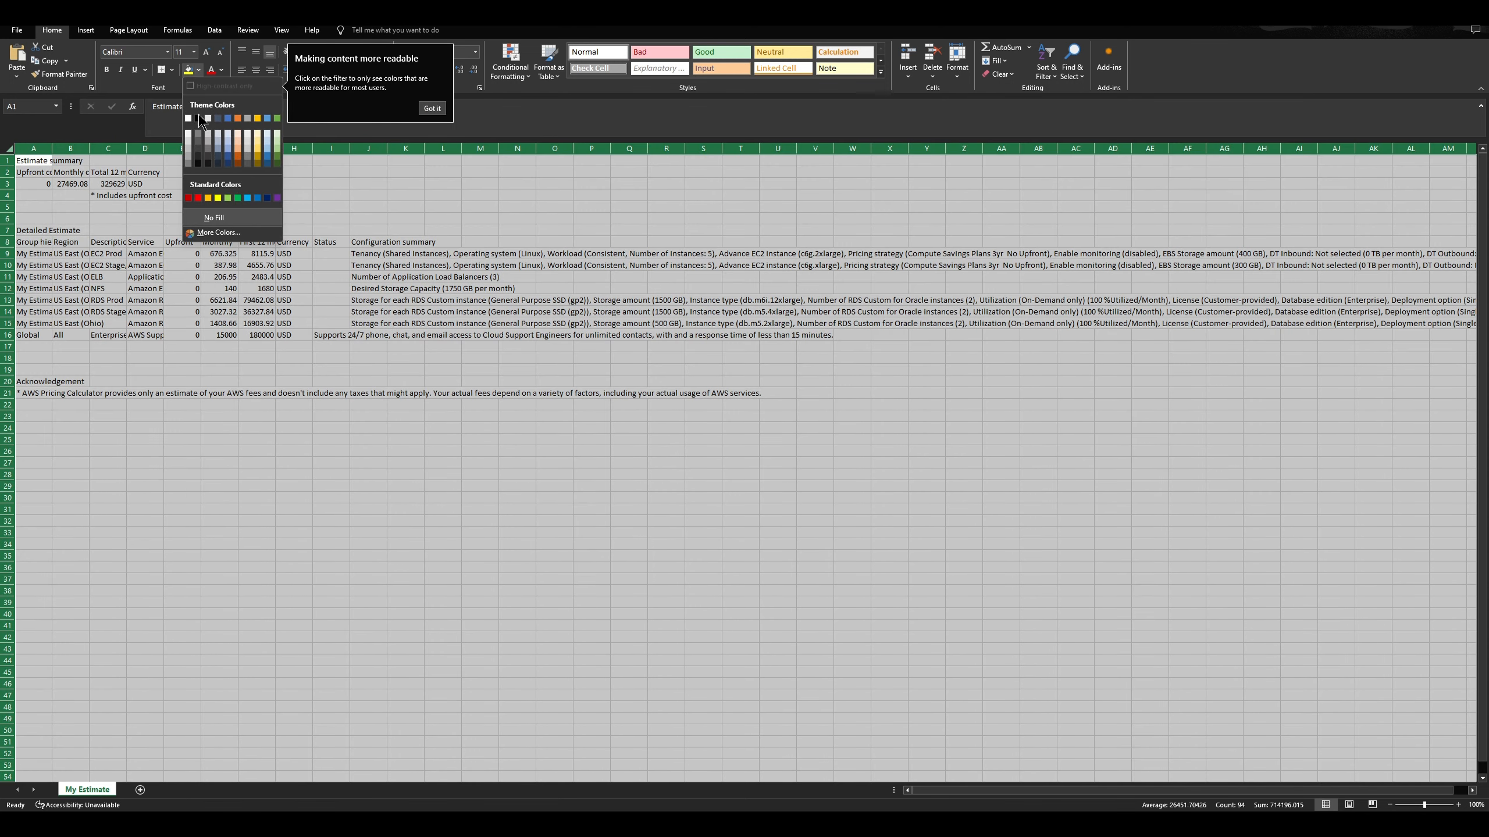
click(201, 118)
click(221, 70)
click(213, 134)
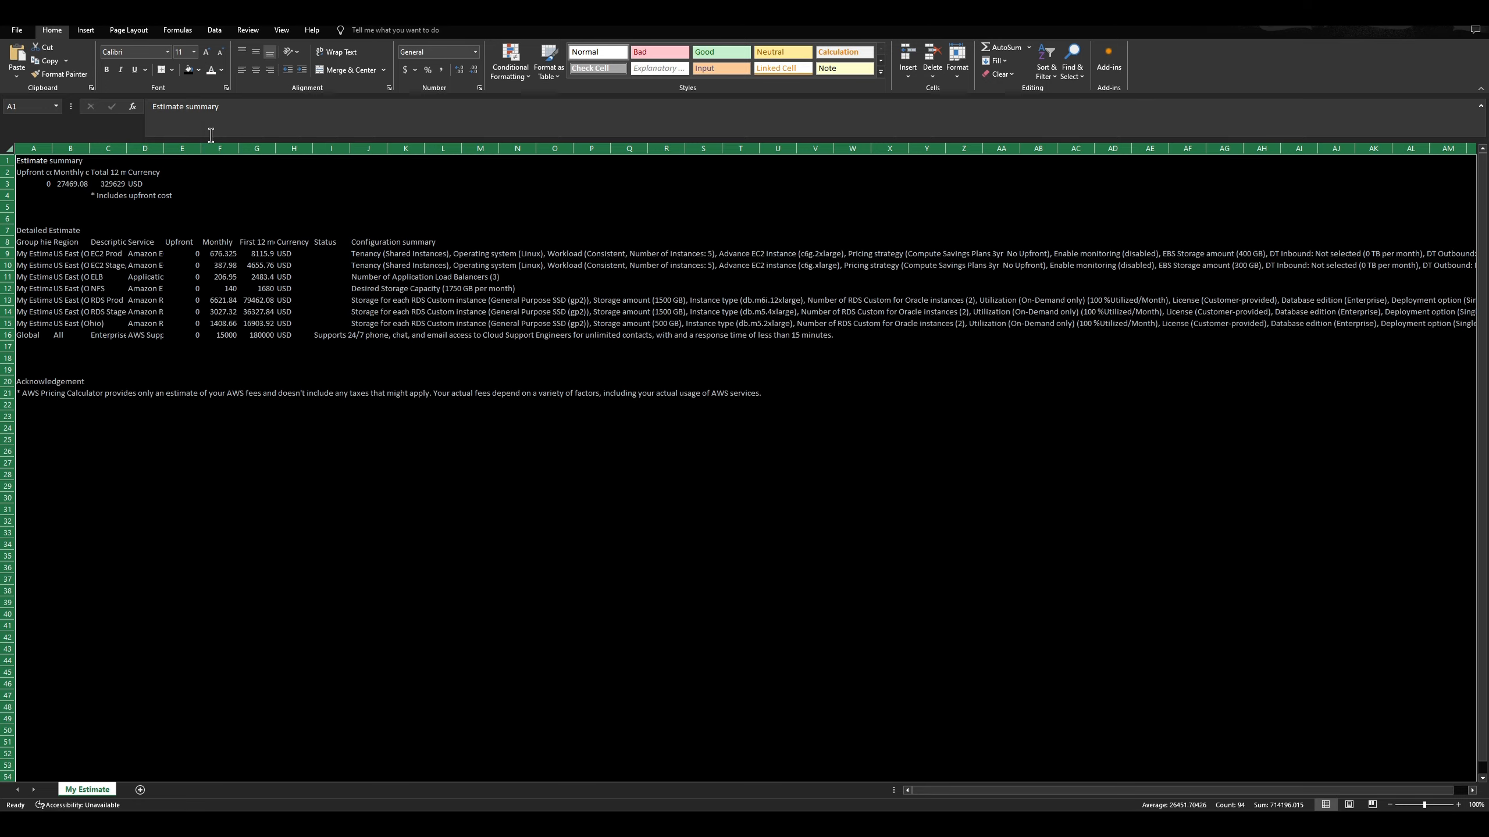
Widen the Service column to fit its contents and format the monthly costs in F9:F16 as Currency.
click(137, 264)
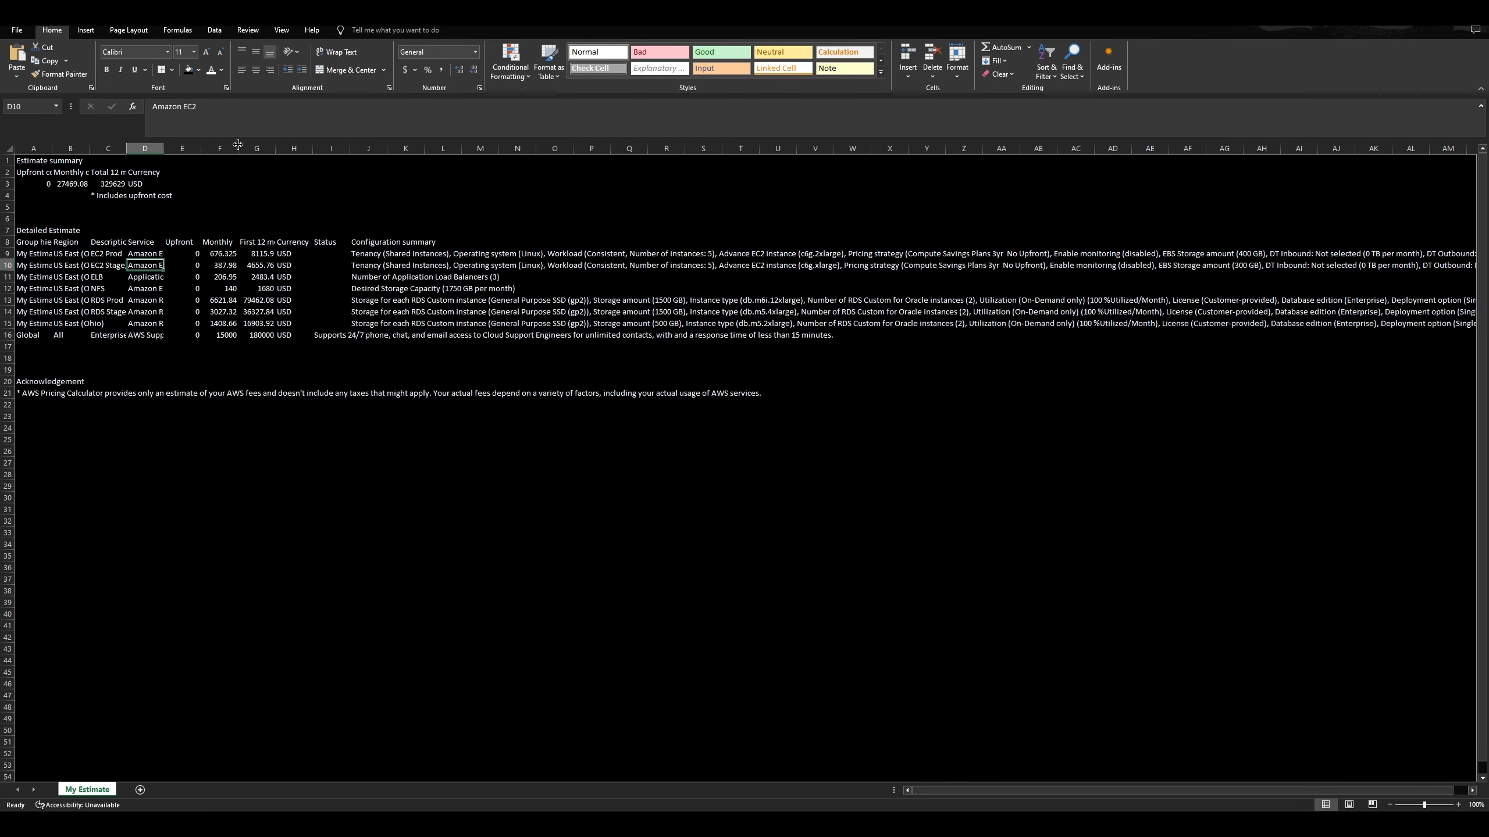
double_click(163, 146)
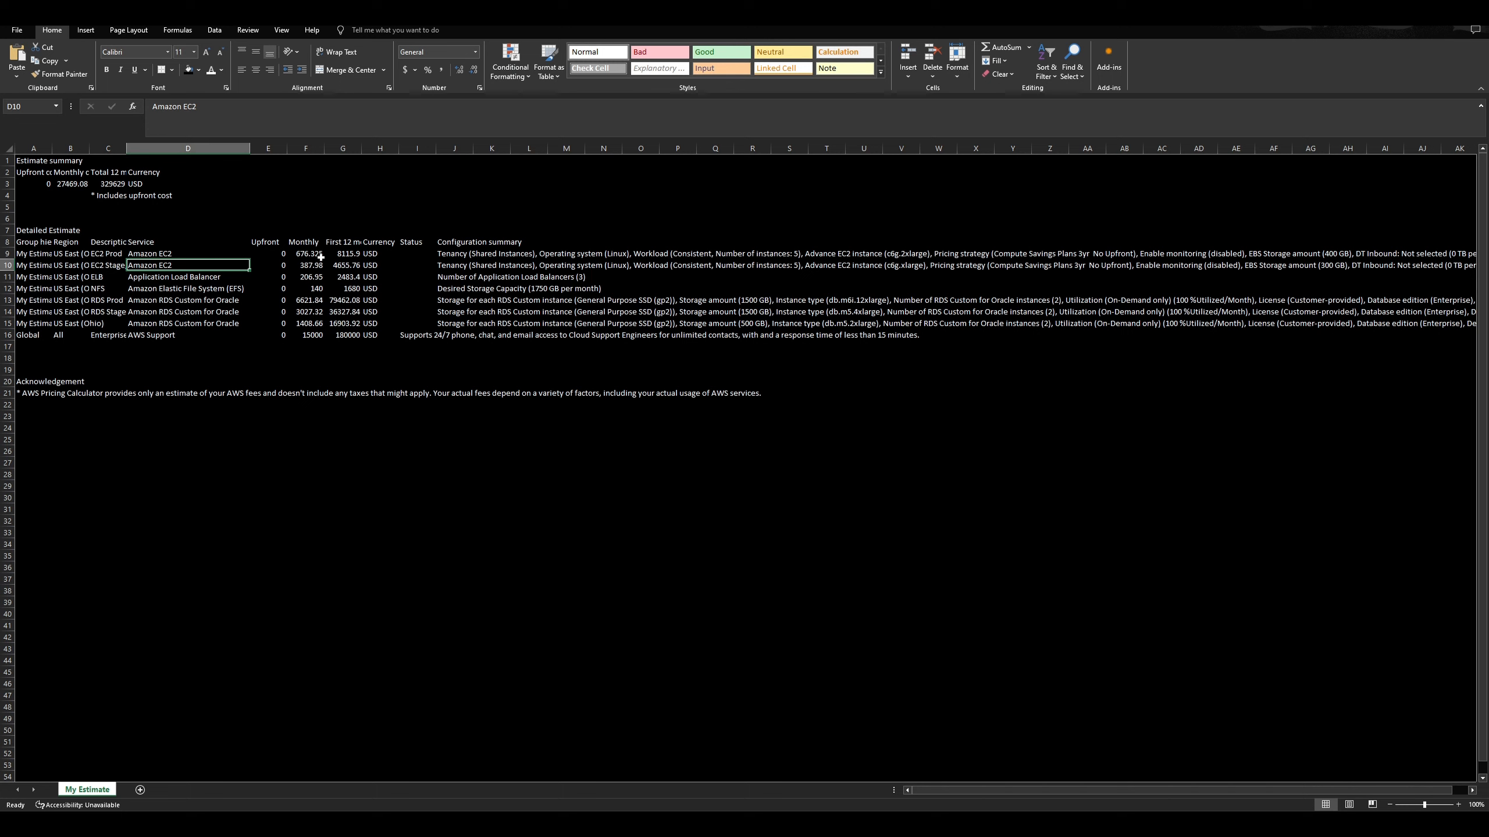
drag(309, 252, 306, 335)
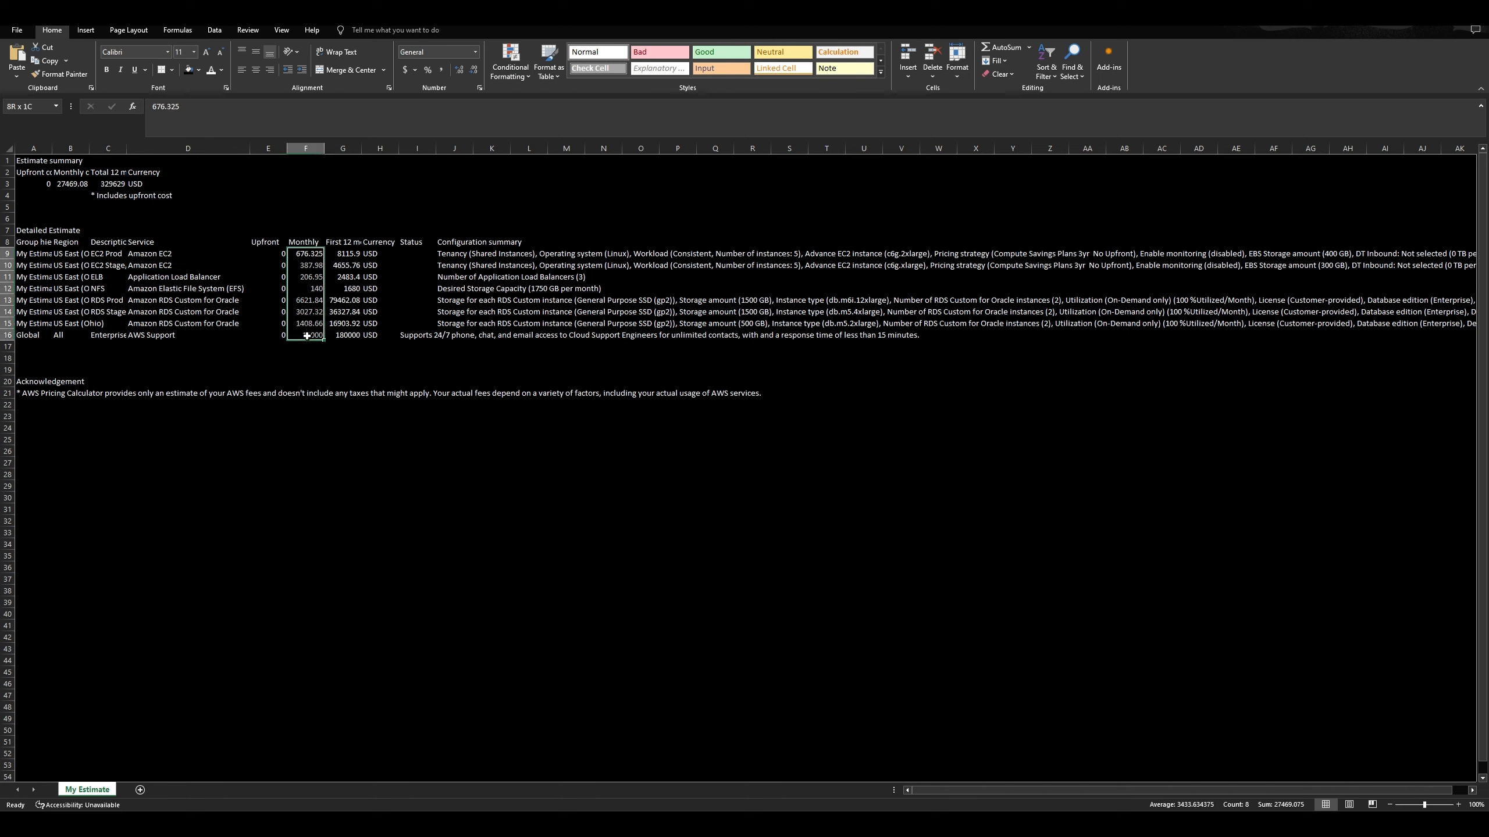
right_click(307, 333)
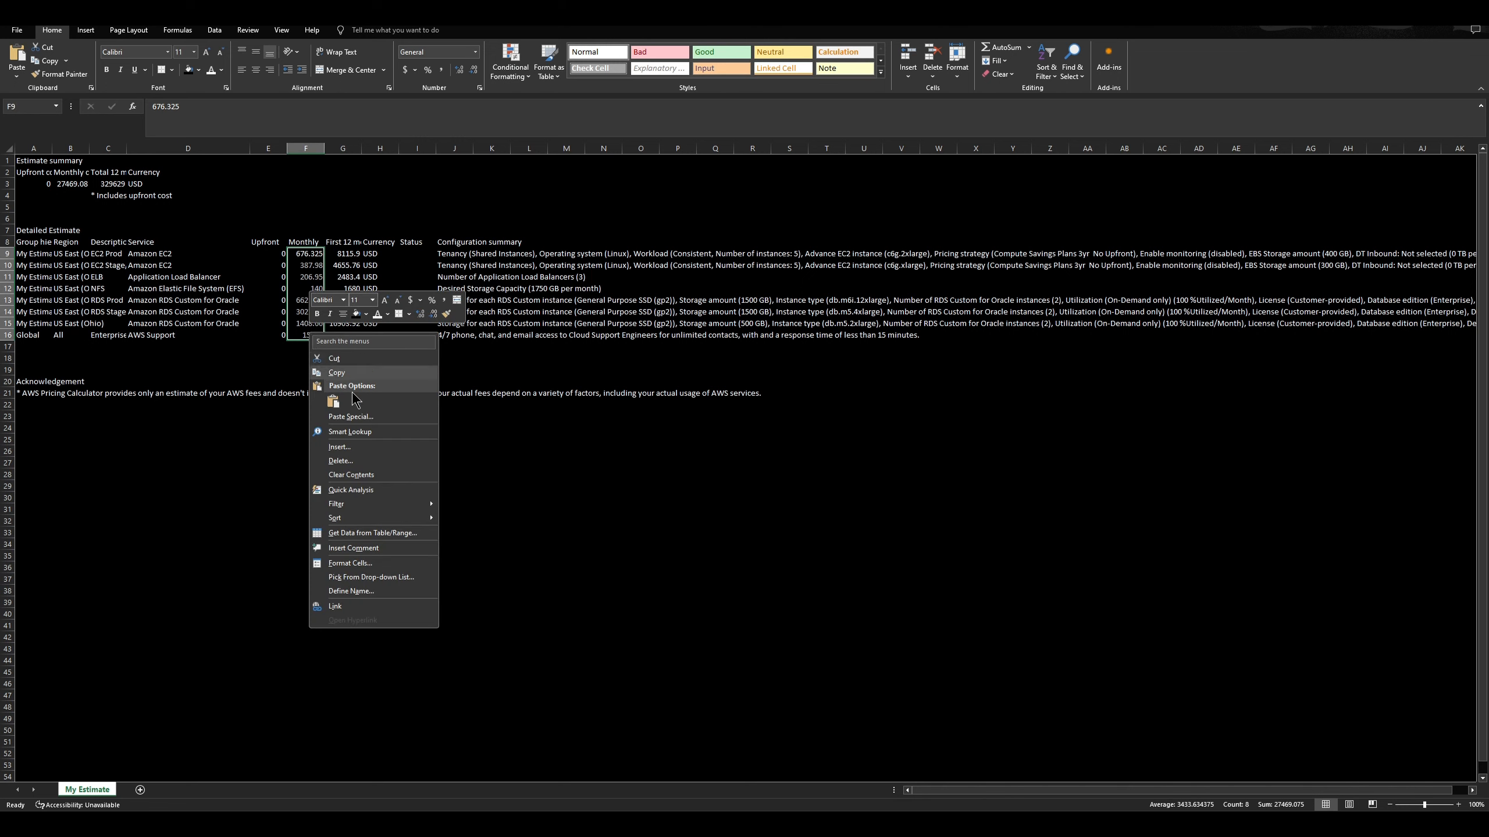
click(351, 563)
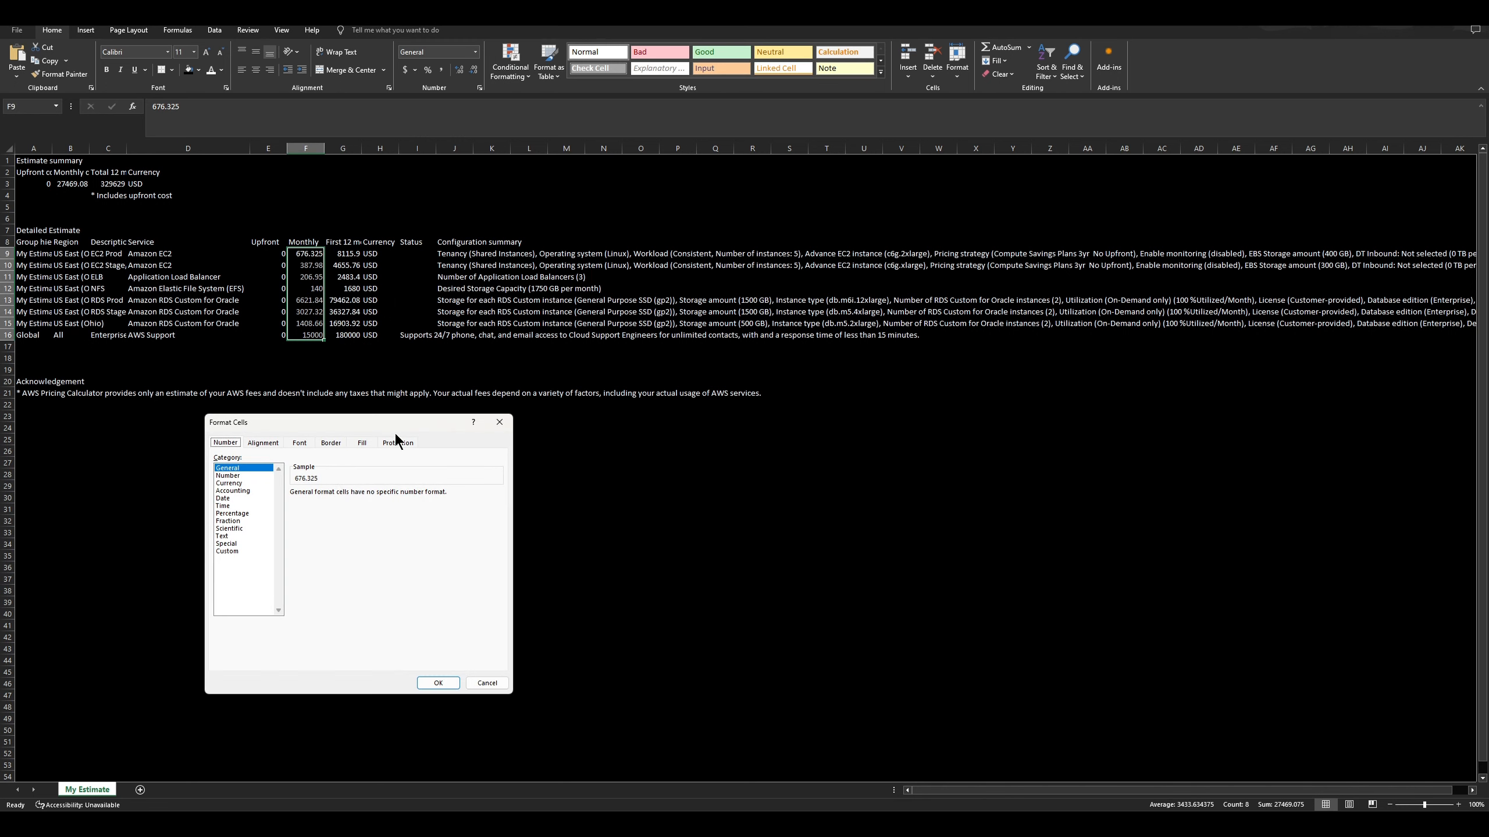
click(248, 483)
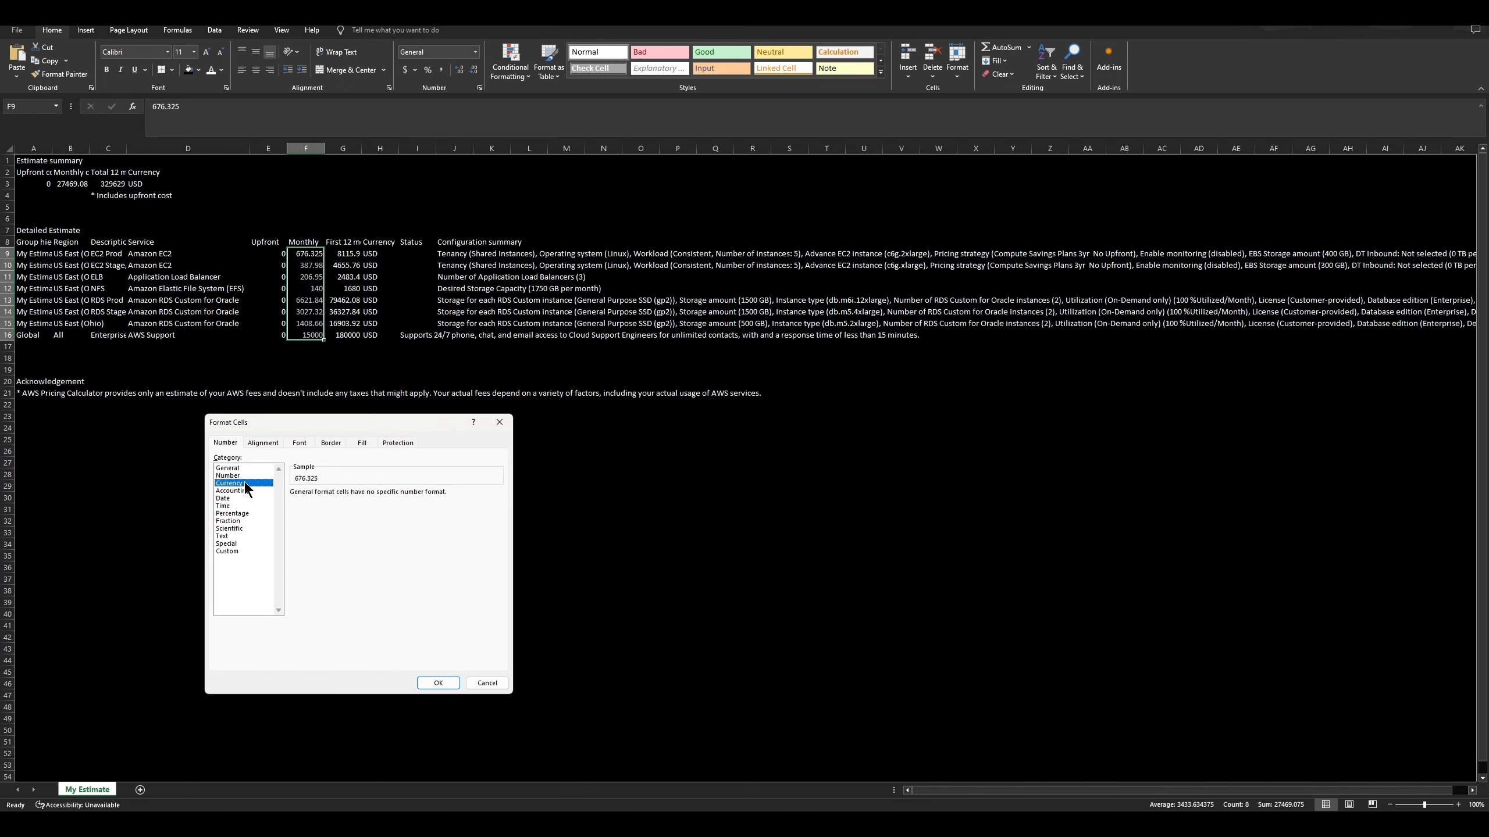
click(439, 683)
click(308, 381)
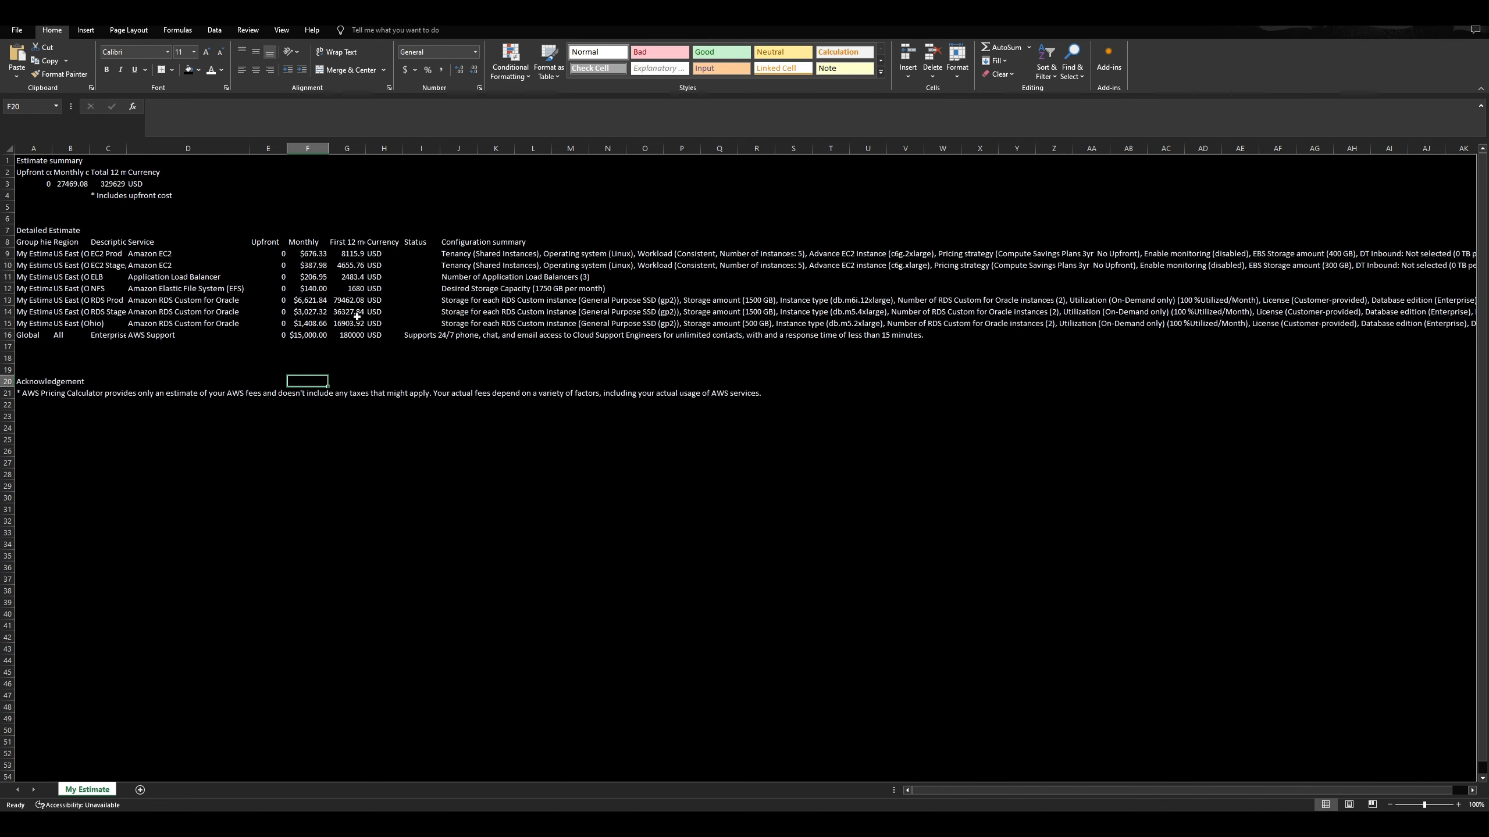
Format the first 12 months totals in G9:G16 as Currency and widen columns A and B to fit their contents.
drag(355, 333, 353, 257)
right_click(353, 256)
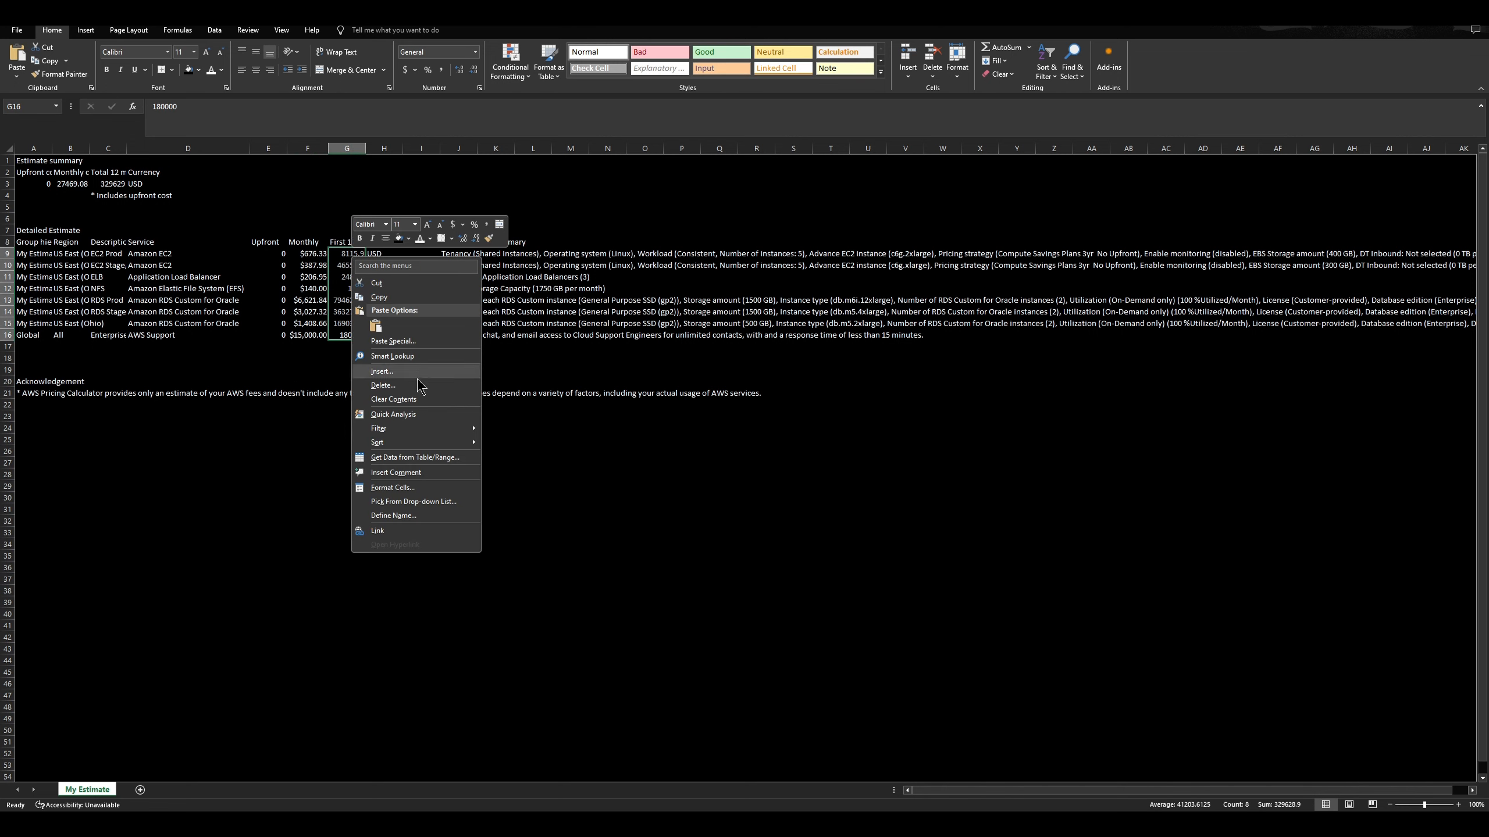
click(393, 487)
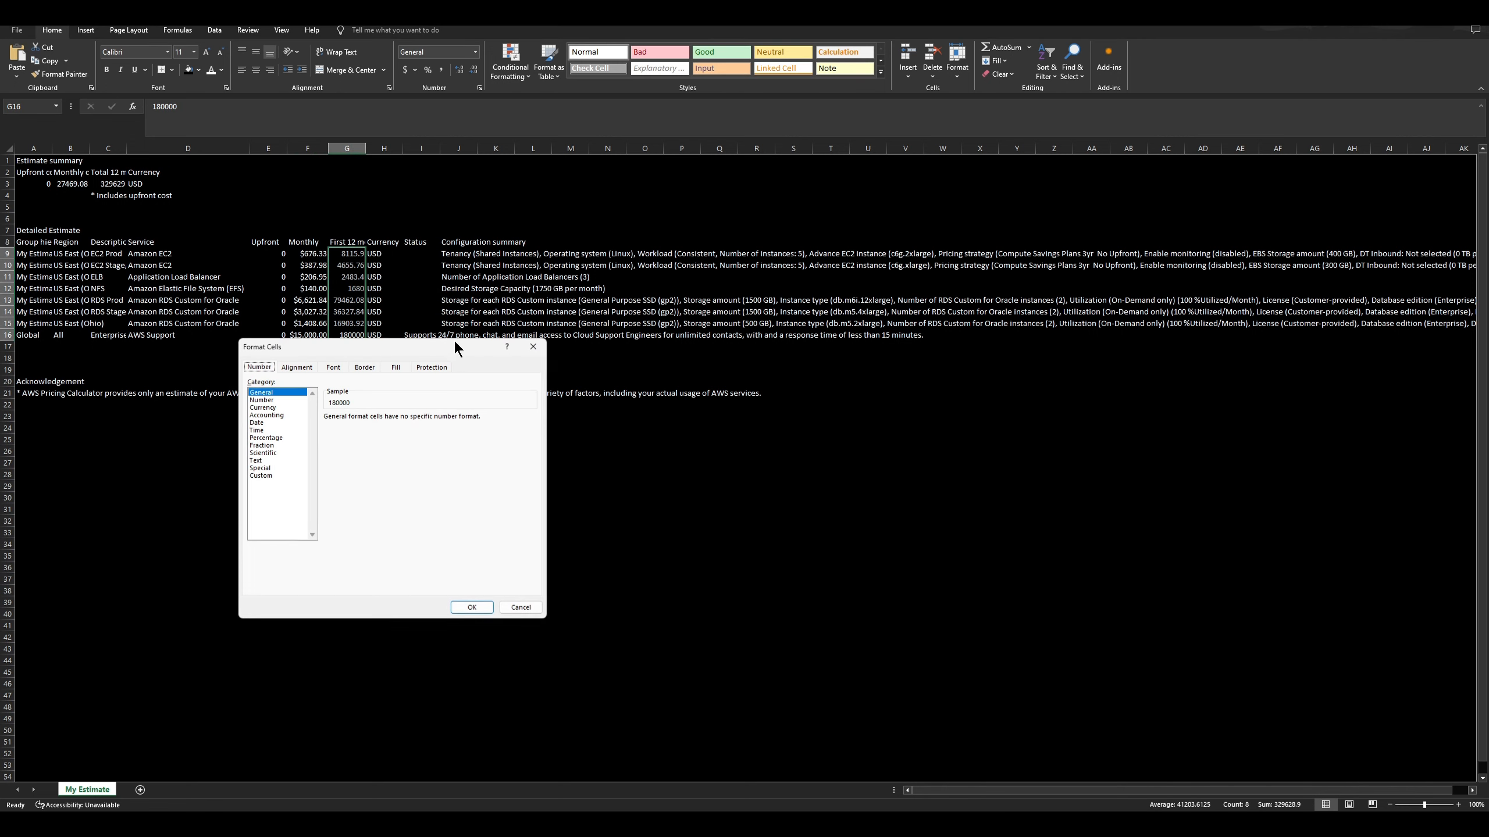
click(279, 406)
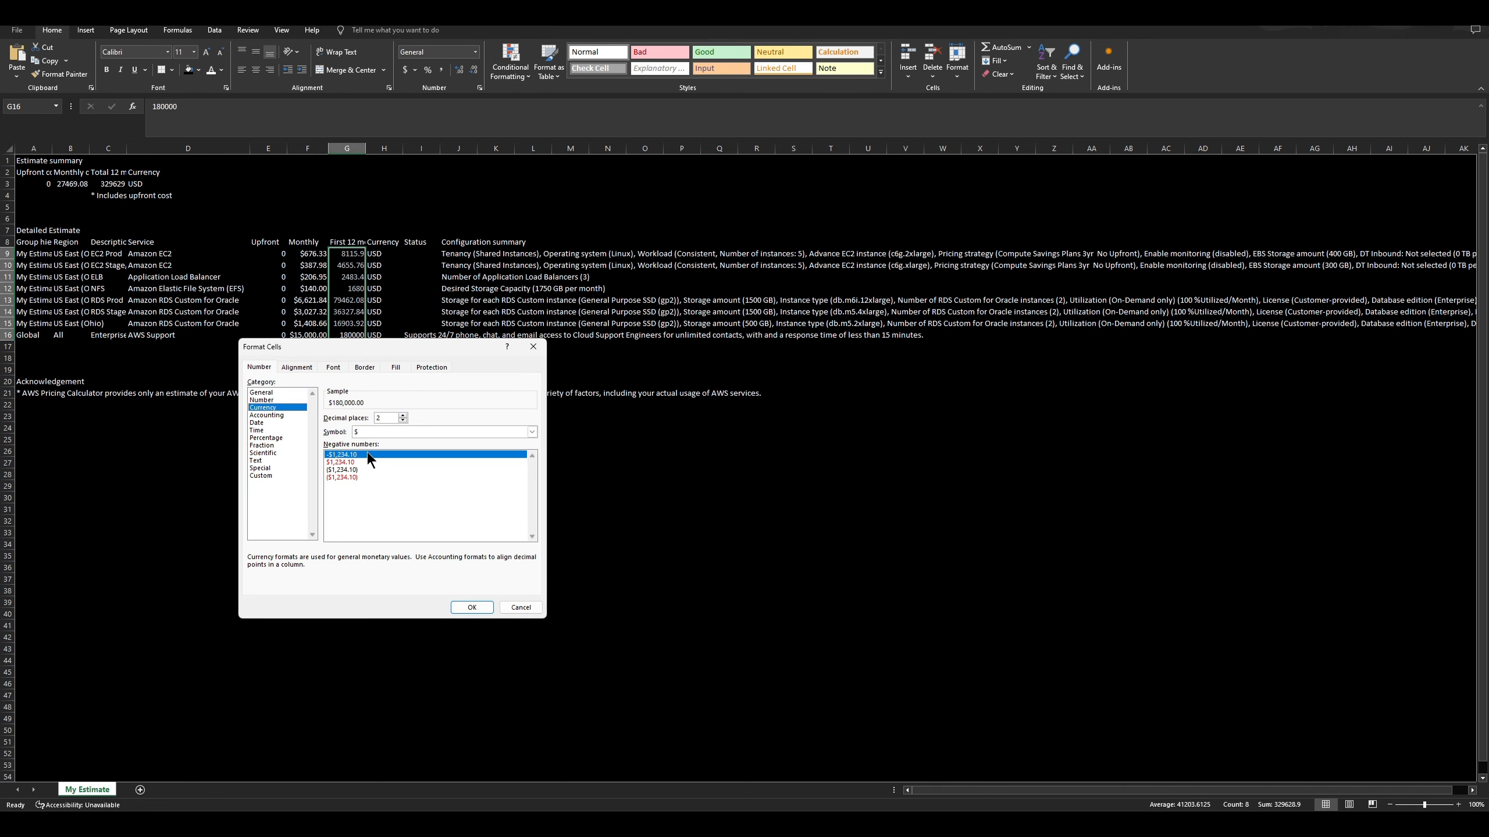
click(471, 608)
click(393, 288)
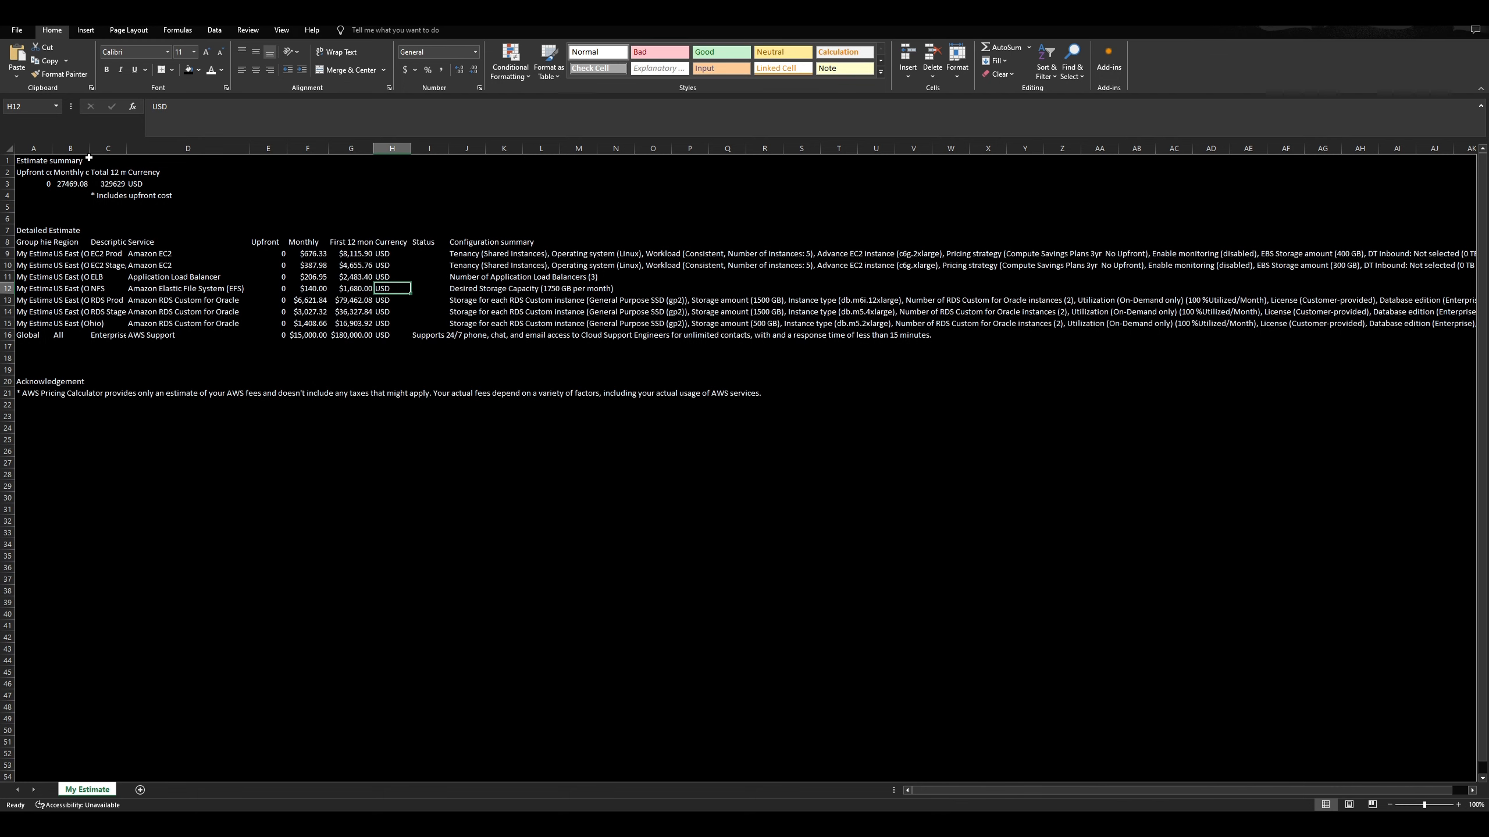
mouse_move(89, 148)
mouse_down()
mouse_move(113, 149)
mouse_move(65, 150)
mouse_up()
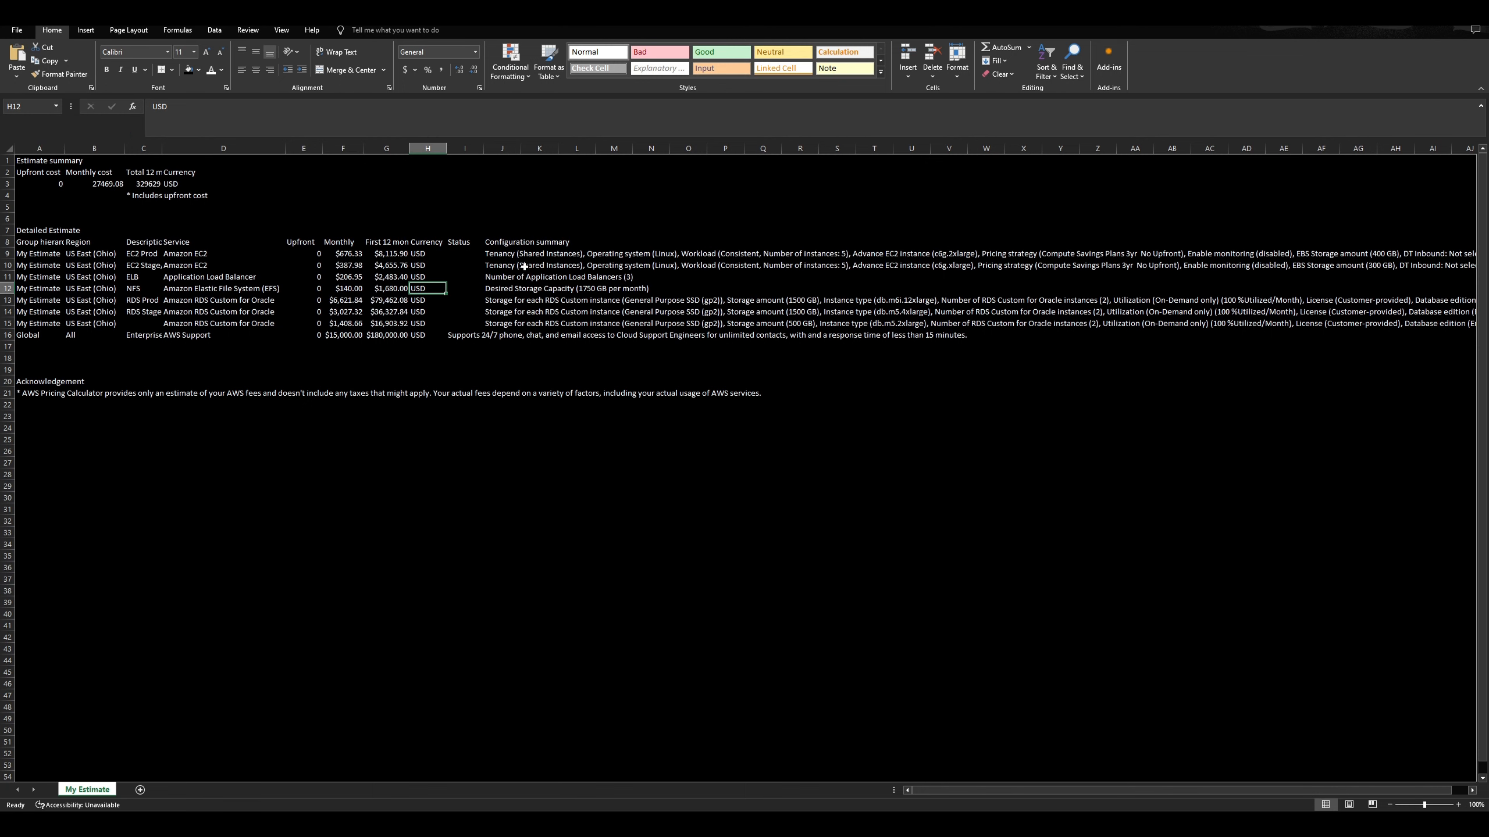
Examine the full configuration summary text along row 13, then return to the start of the row.
click(983, 300)
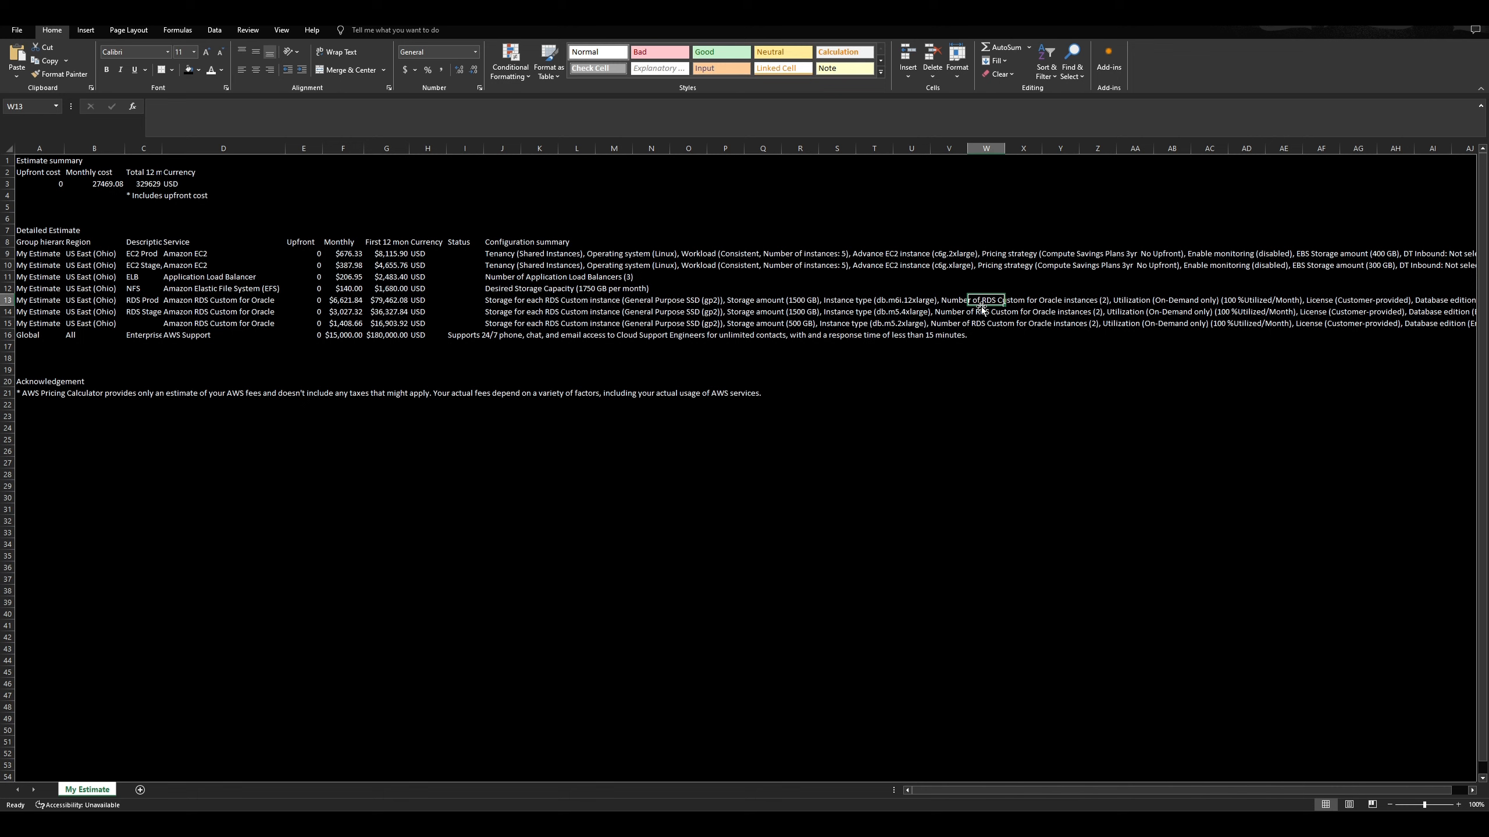
key(Right)
key(Right)
key(Right)
key(Right)
key(Right)
key(Right)
key(Right)
key(Right)
key(Right)
key(Right)
key(Right)
key(Right)
key(Right)
key(Right)
key(Right)
key(Right)
key(Right)
key(Right)
key(Right)
key(Right)
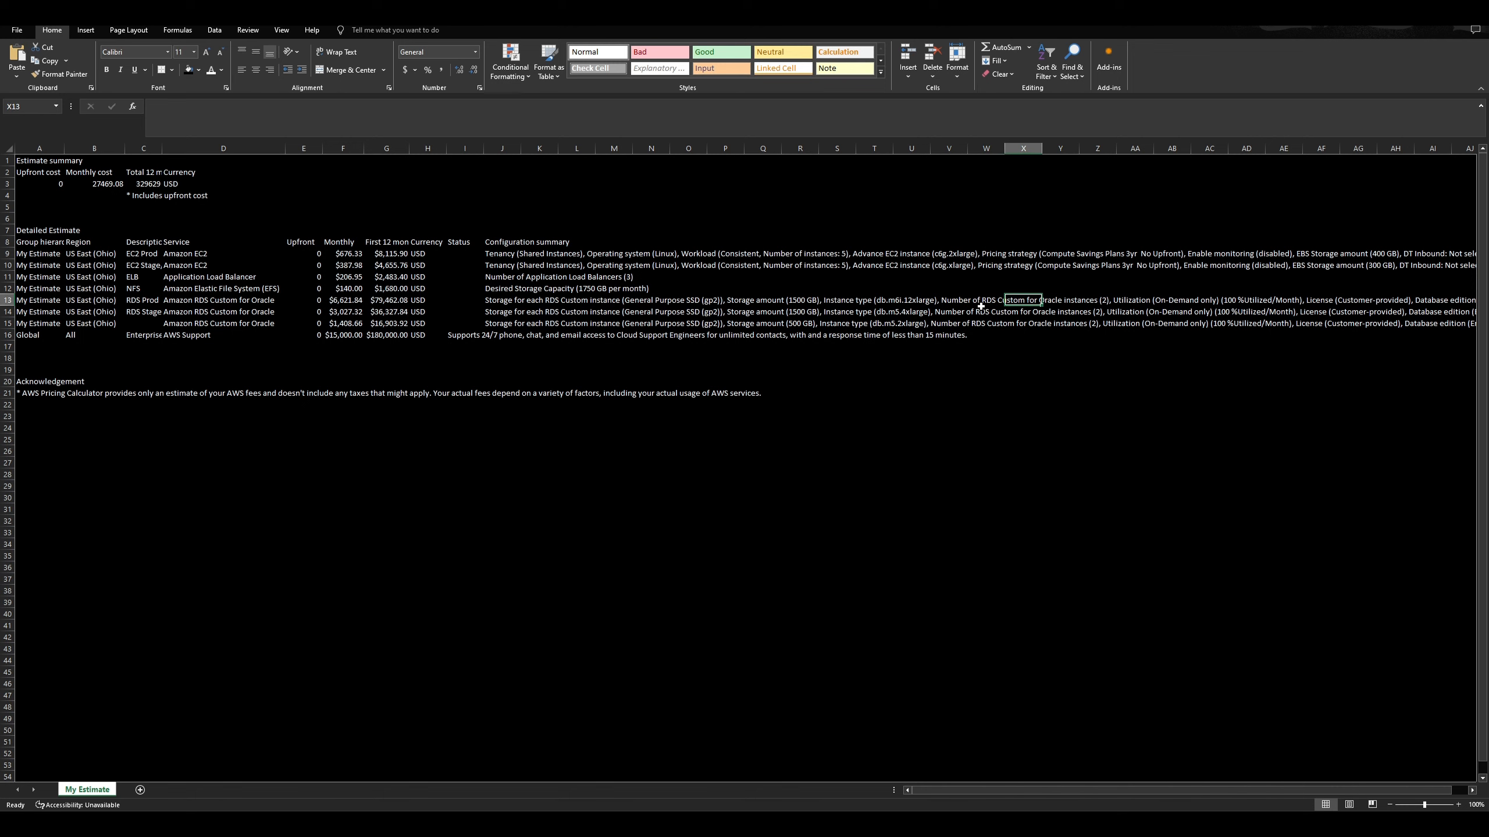
key(Left)
key(Left)
key(Left)
key(Left)
key(Left)
key(Left)
key(Left)
key(Left)
key(Left)
key(Left)
key(Left)
key(Left)
key(Left)
key(Left)
key(Left)
key(Left)
key(Left)
key(Left)
key(Left)
key(Left)
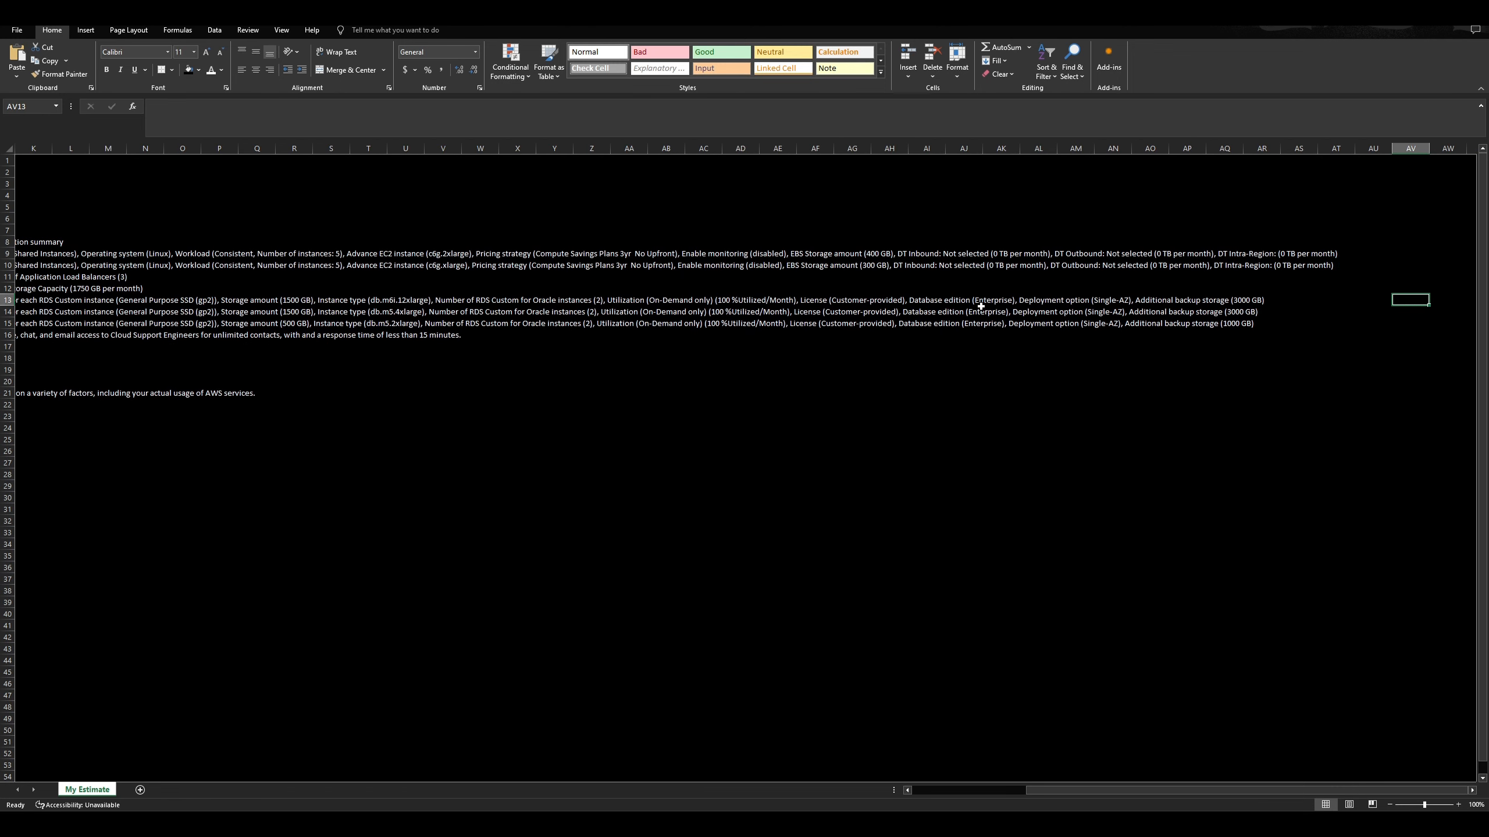
key(Left)
key(Left)
key(Left)
key(Left)
key(Left)
key(Left)
key(Left)
key(Left)
key(Left)
key(Left)
key(Left)
key(Left)
key(Left)
key(Left)
key(Left)
key(Left)
key(Left)
key(Left)
key(Left)
key(Left)
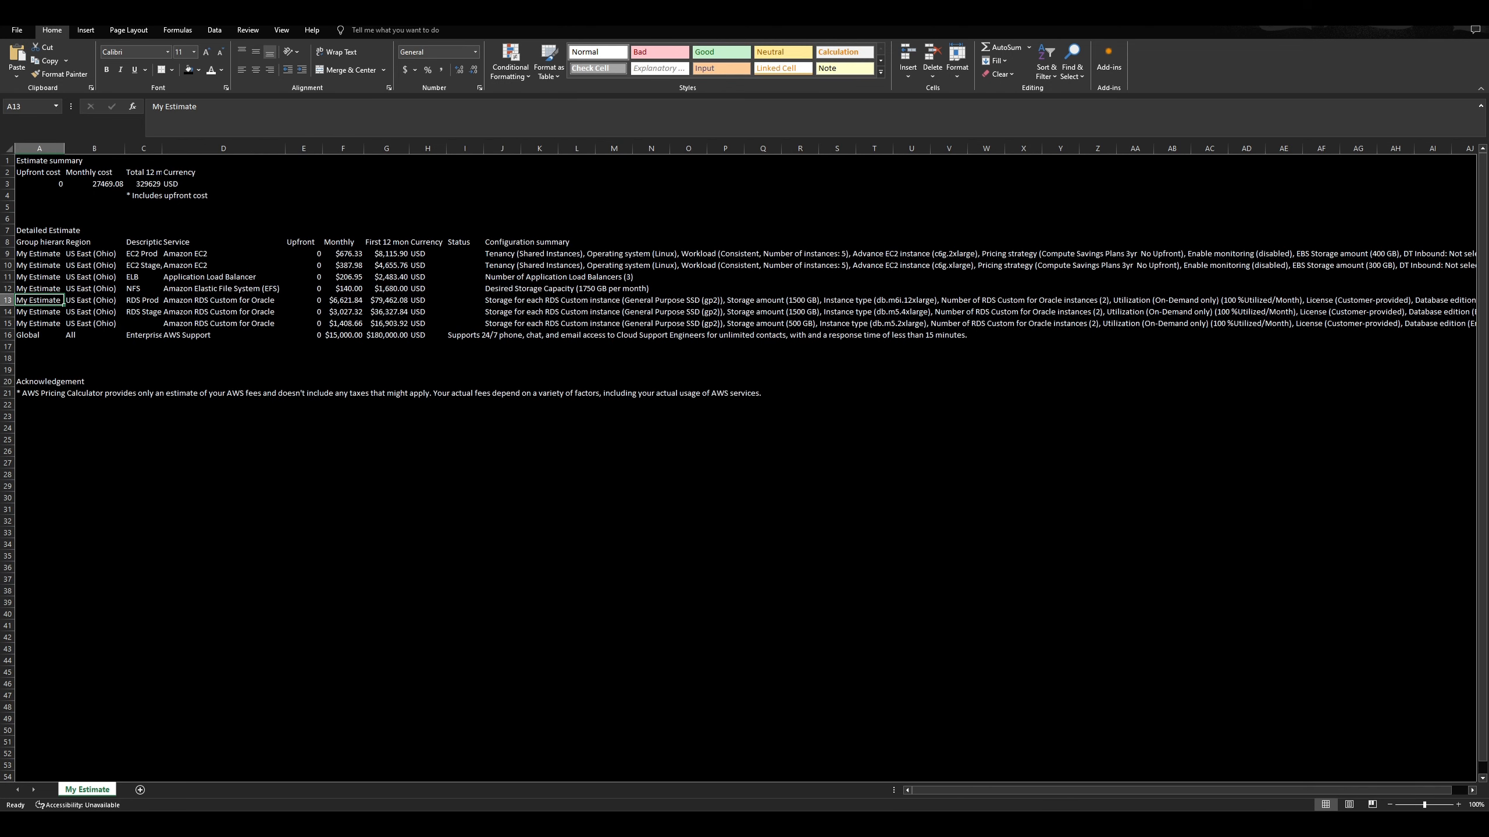
Switch to the PowerPoint cost presentation and open the data sheet of slide 2's Monthly Cost (USD) pie chart, enlarging its window.
click(938, 824)
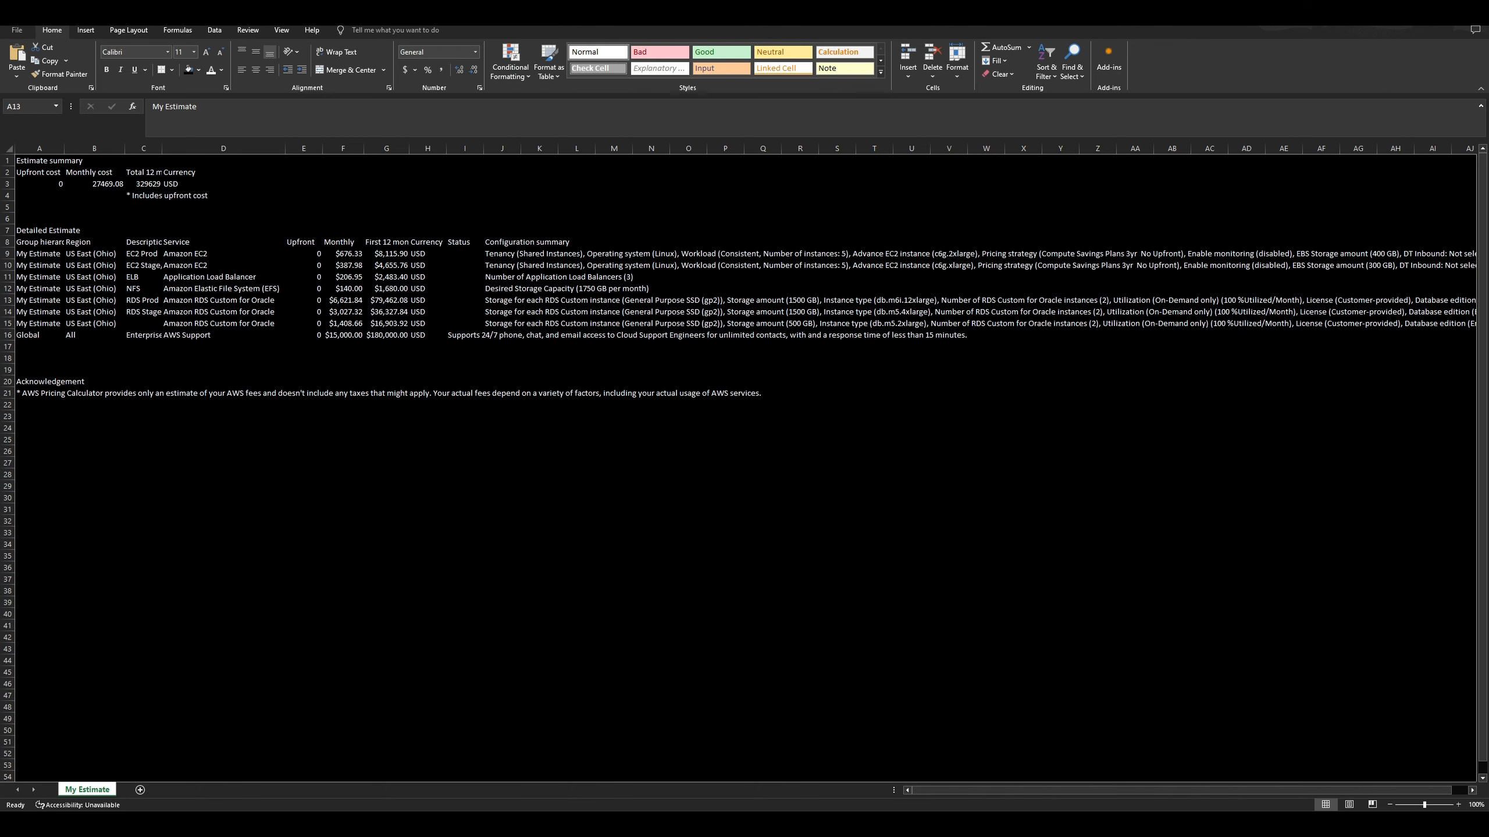
drag(1488, 98, 732, 93)
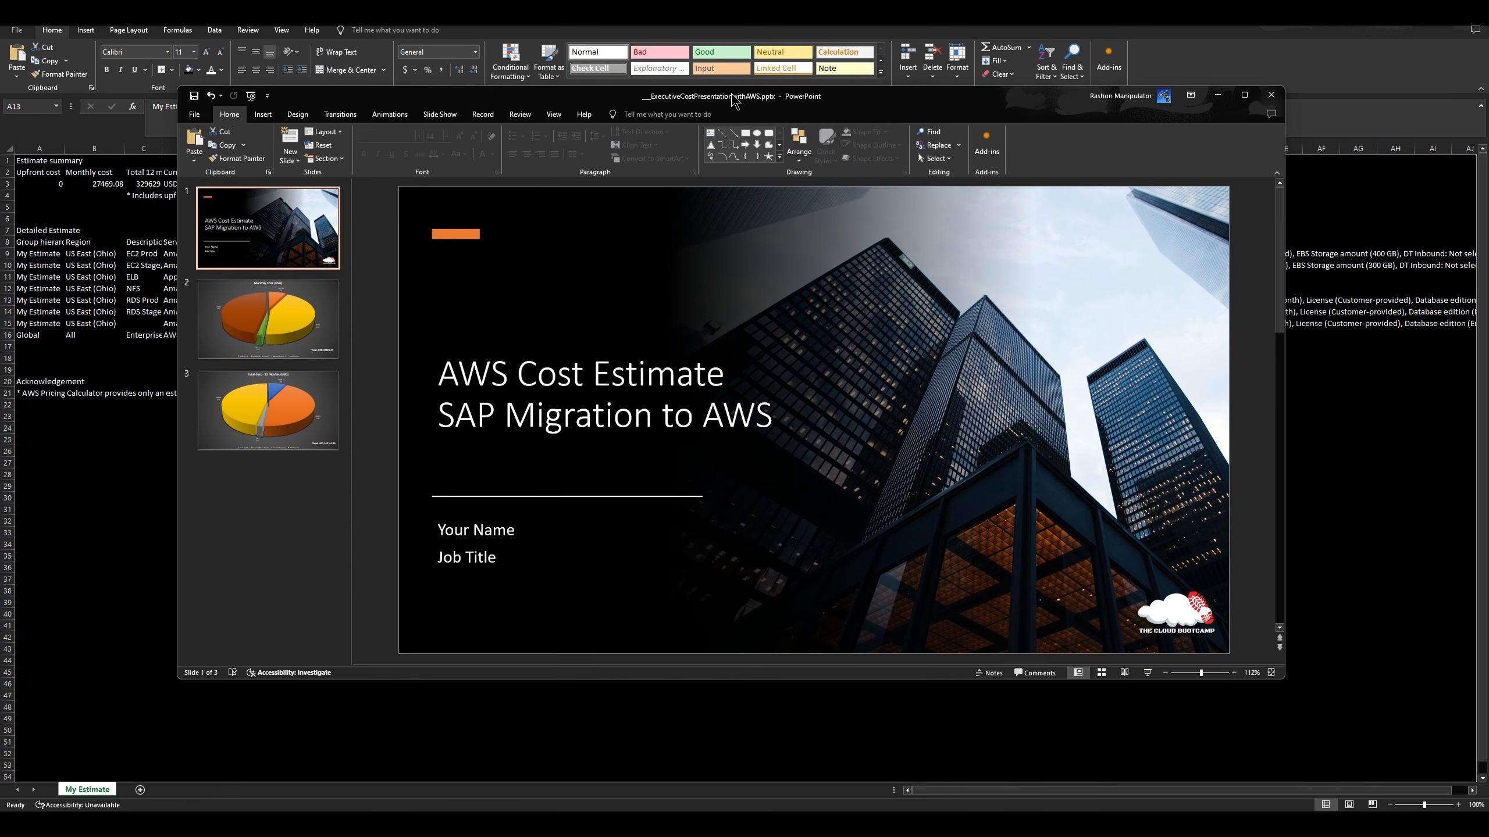
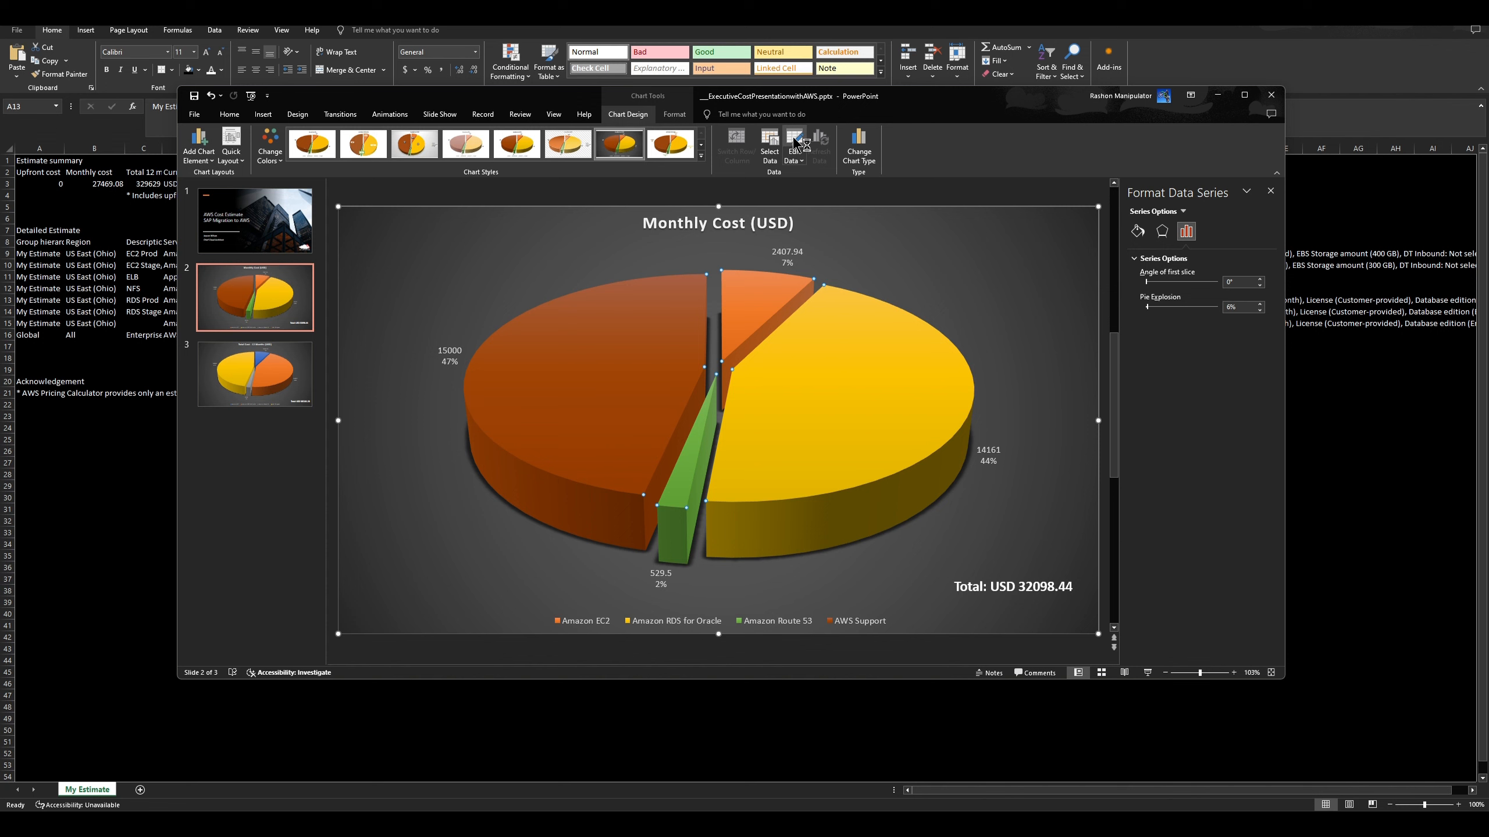
click(795, 143)
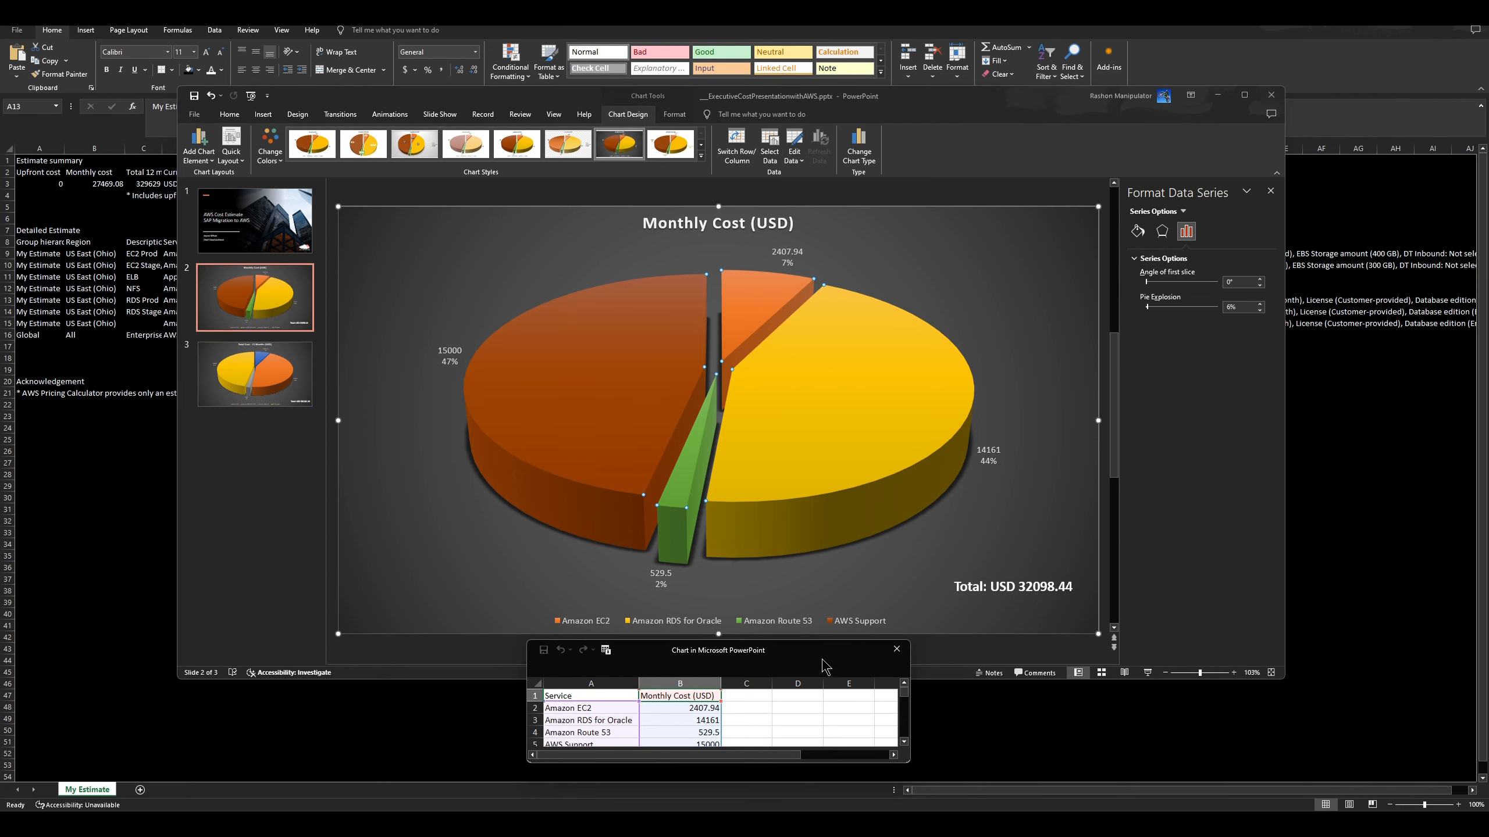
drag(824, 665, 825, 333)
drag(922, 457, 1065, 577)
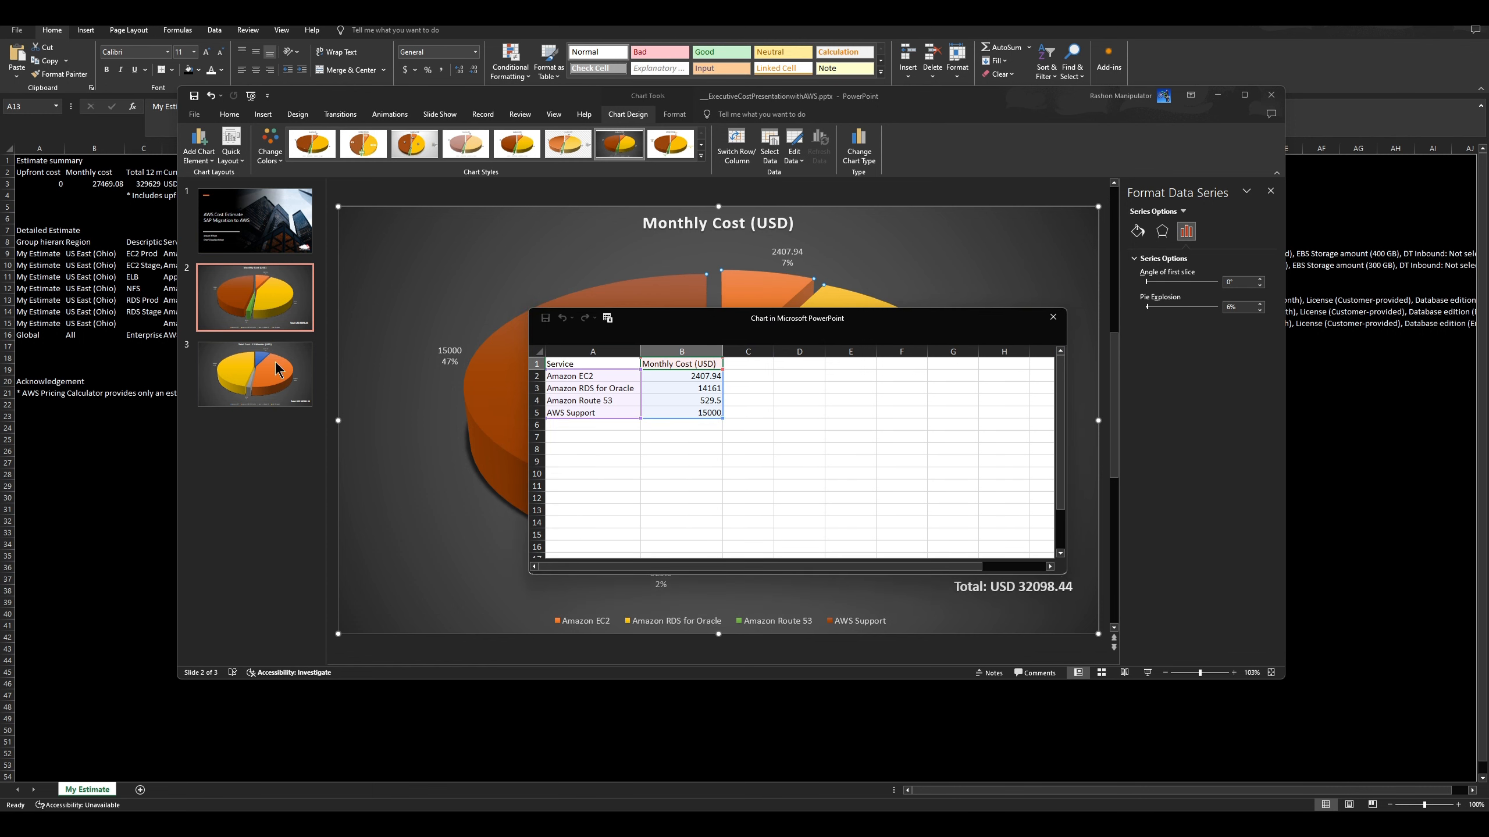
Copy the service names D9:D16 from the Excel estimate into the chart data's Service column, starting at A2.
click(103, 504)
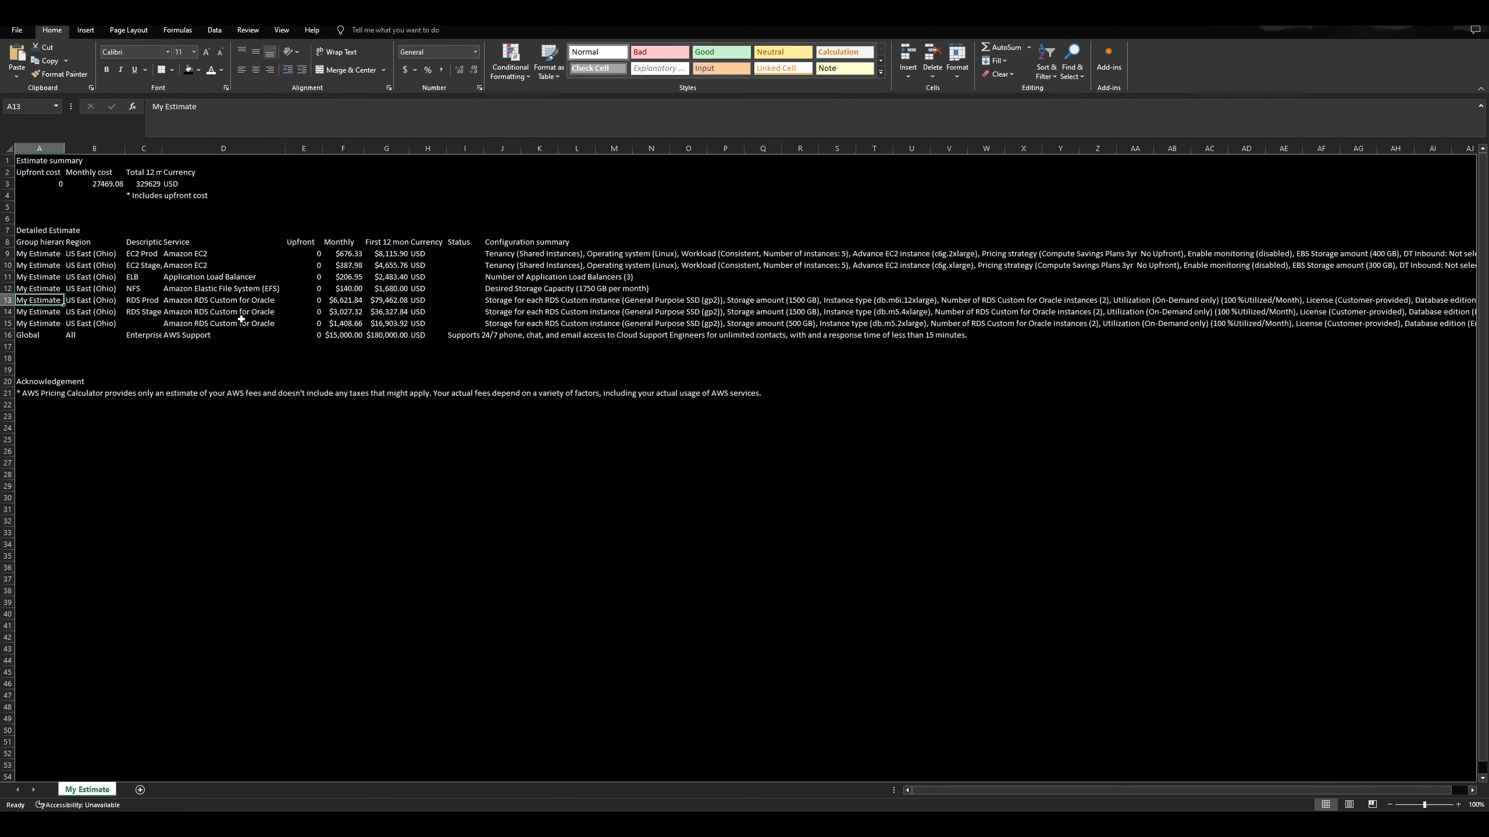
drag(180, 256, 197, 337)
right_click(197, 337)
click(224, 376)
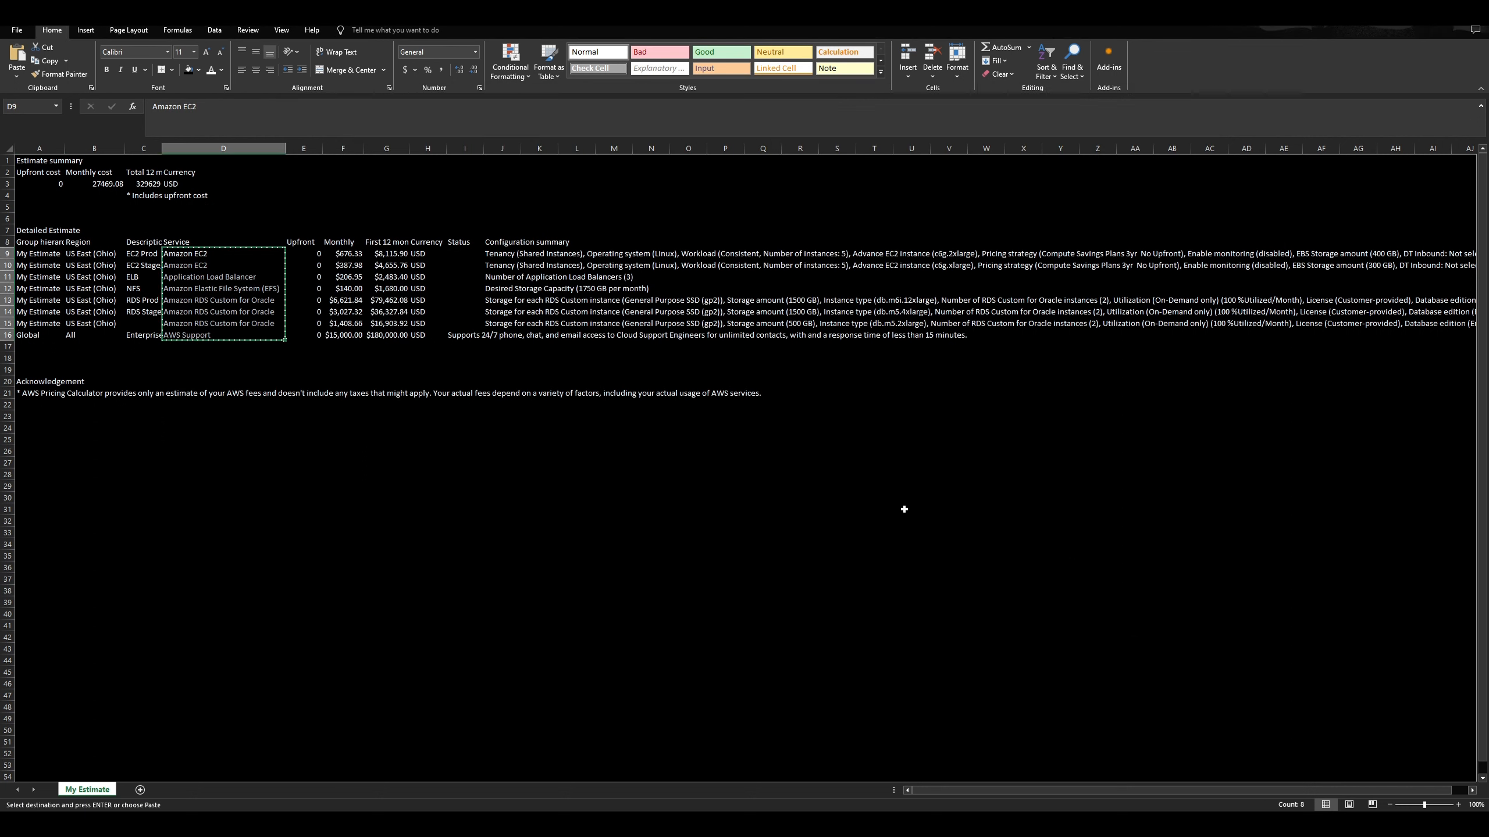
key(alt+Tab)
click(575, 378)
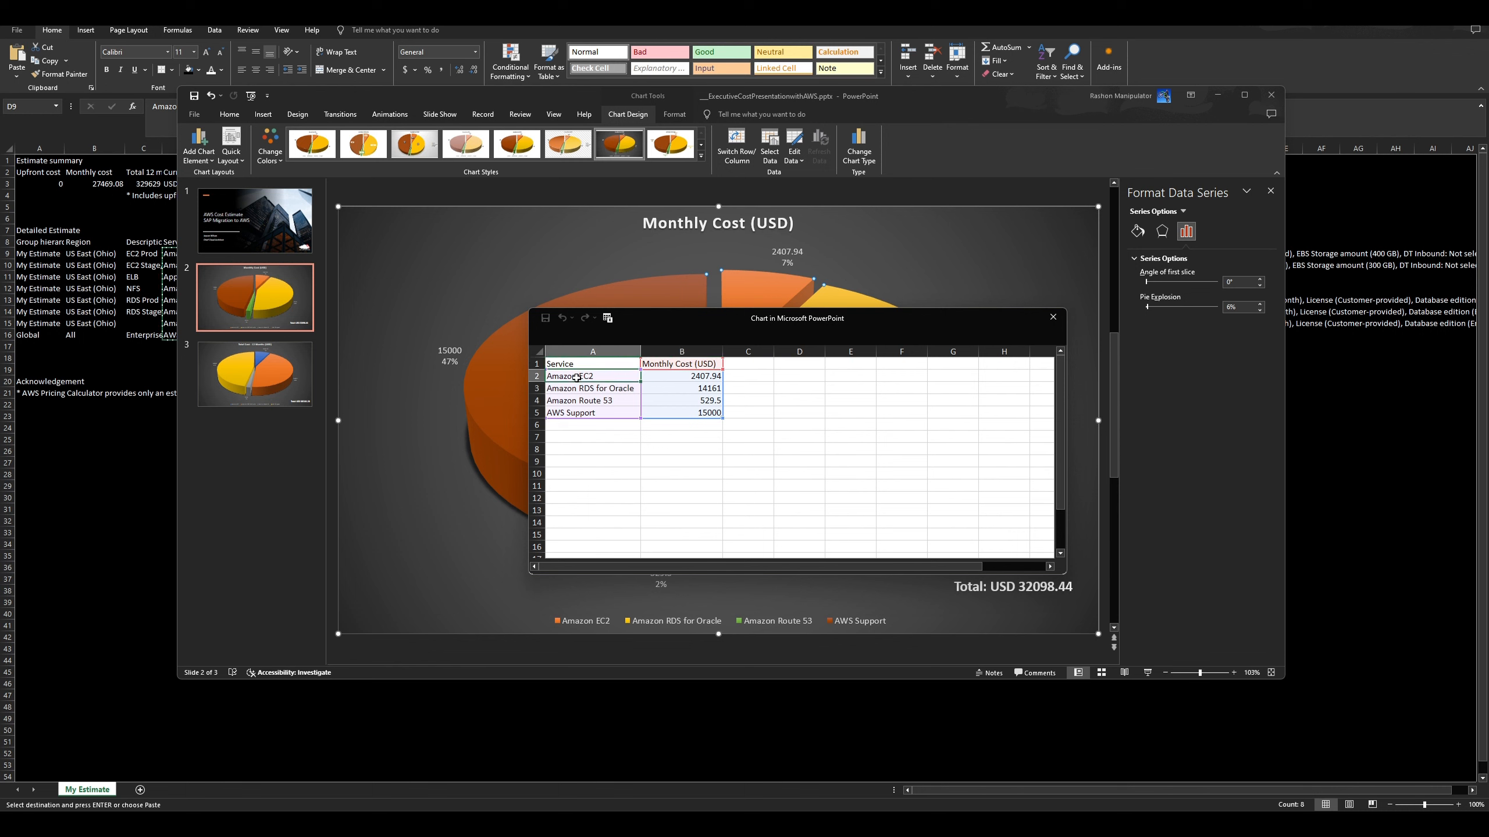
right_click(577, 378)
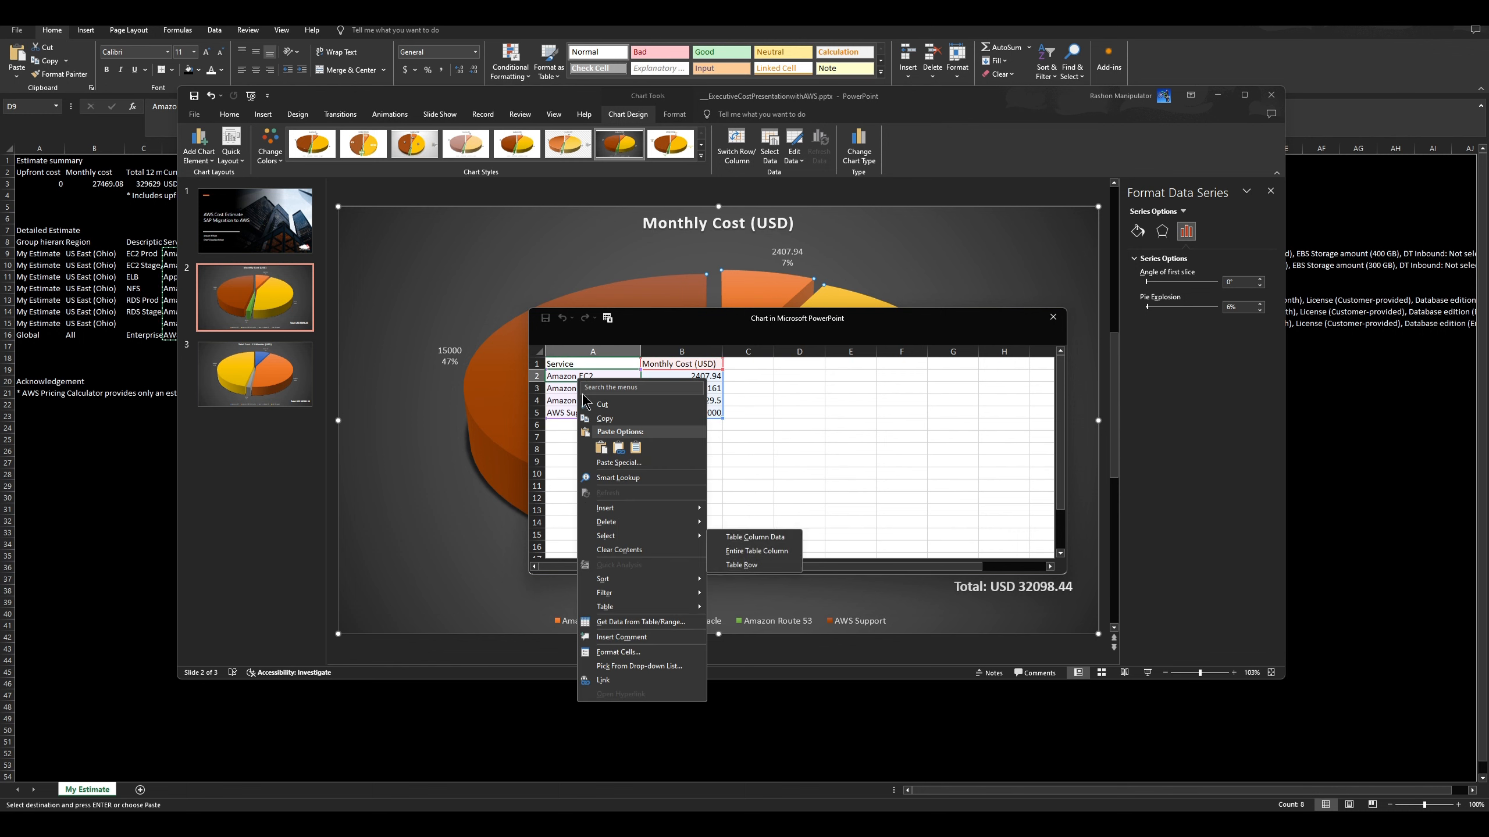
click(578, 377)
key(ctrl+v)
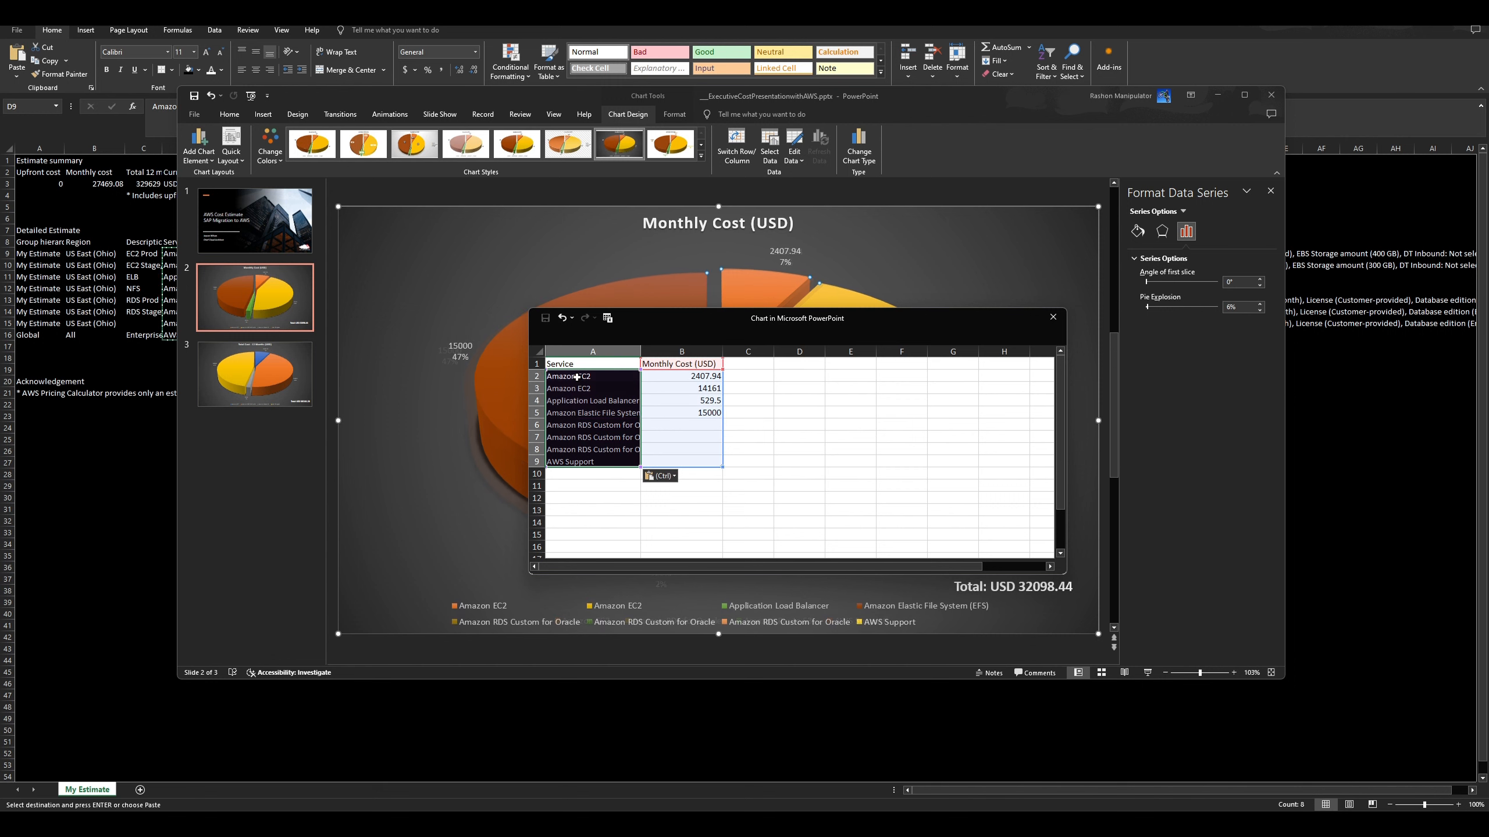
Copy the monthly costs F9:F16 from the Excel estimate into the chart data's Monthly Cost (USD) column, starting at B2.
key(alt+Tab)
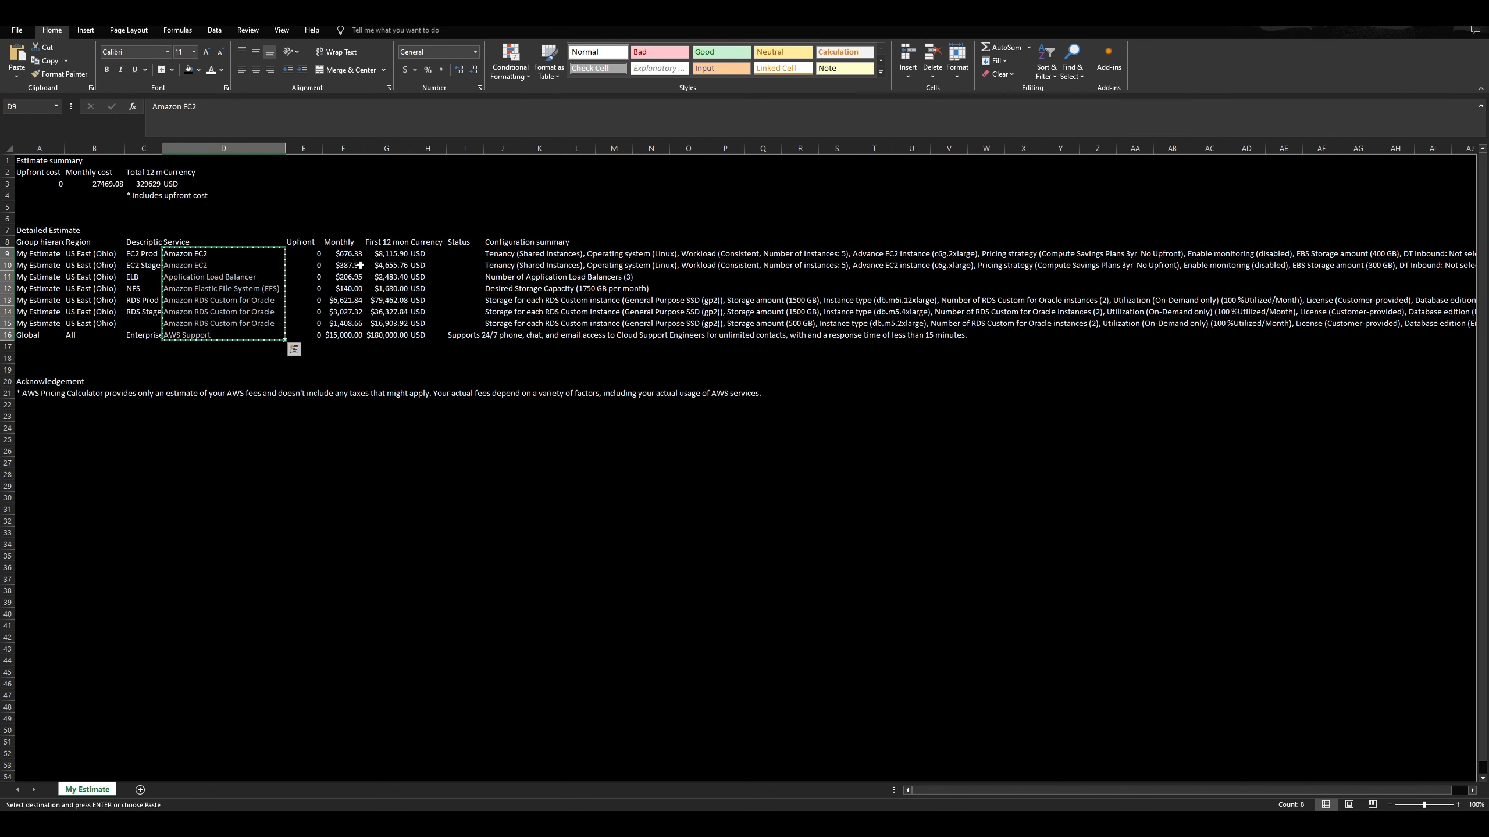
drag(349, 253, 347, 335)
right_click(346, 335)
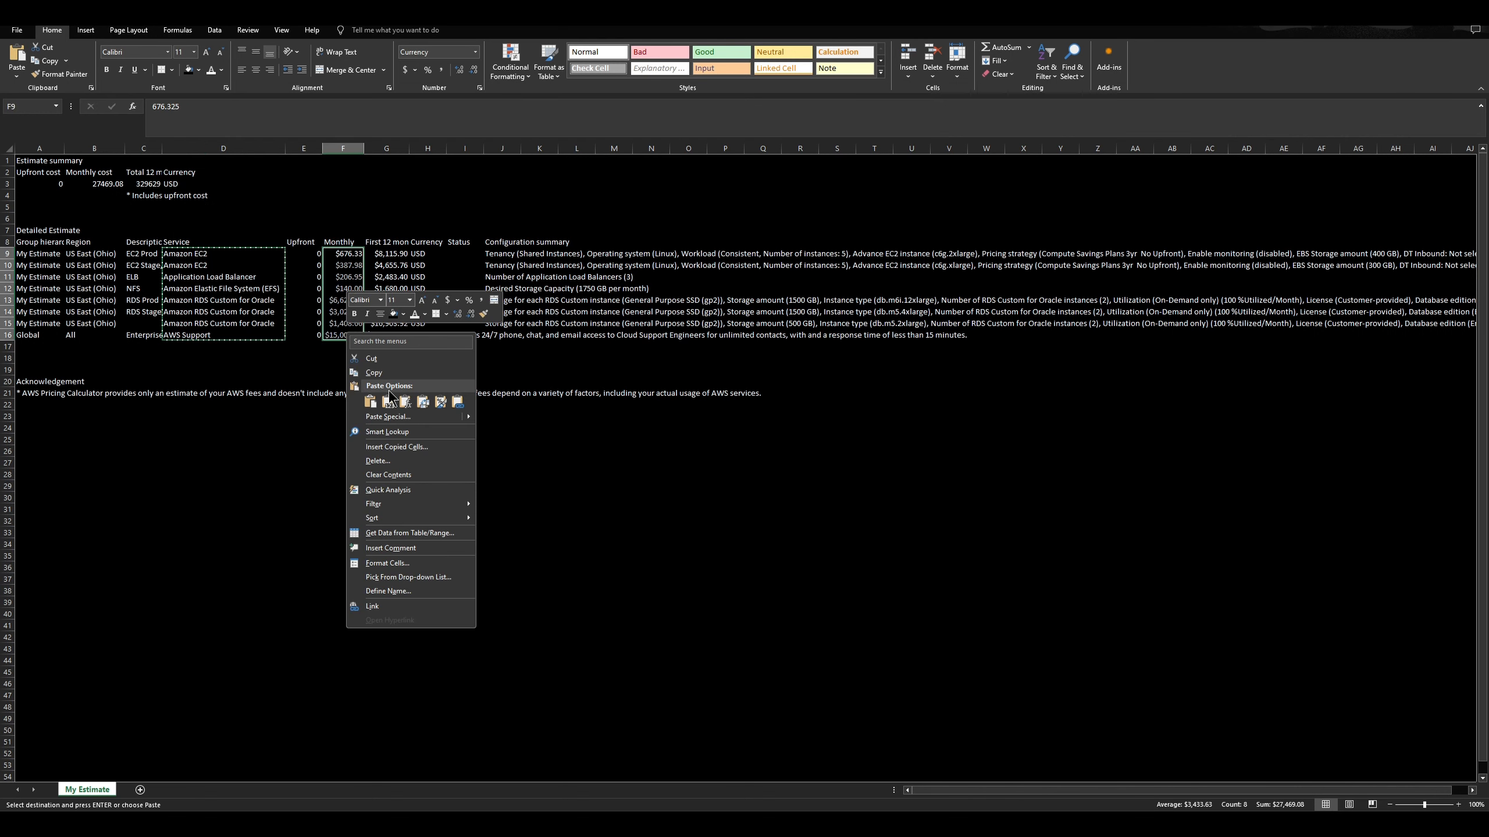
click(374, 372)
key(alt+Tab)
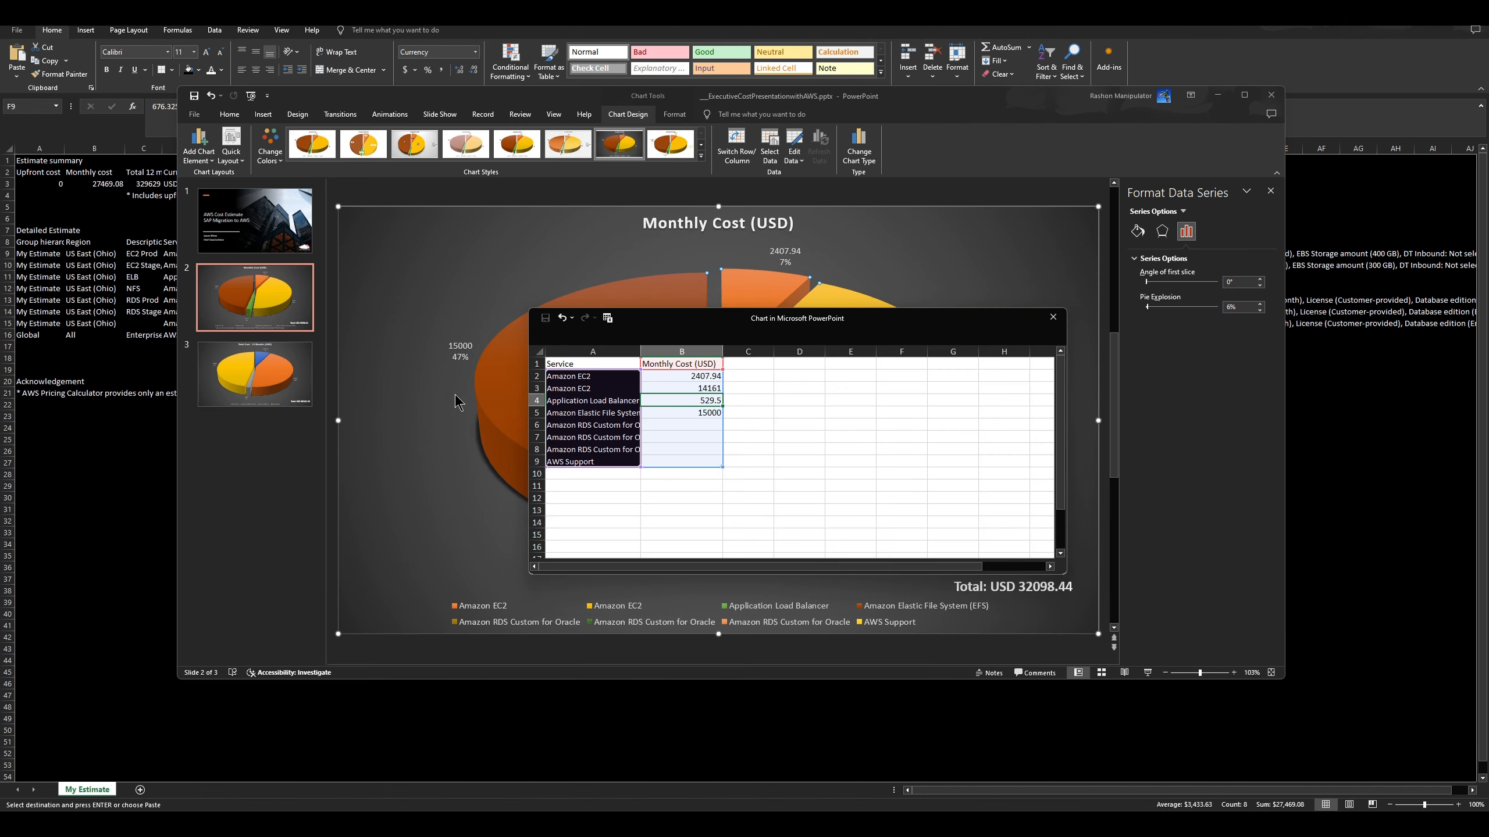
right_click(677, 377)
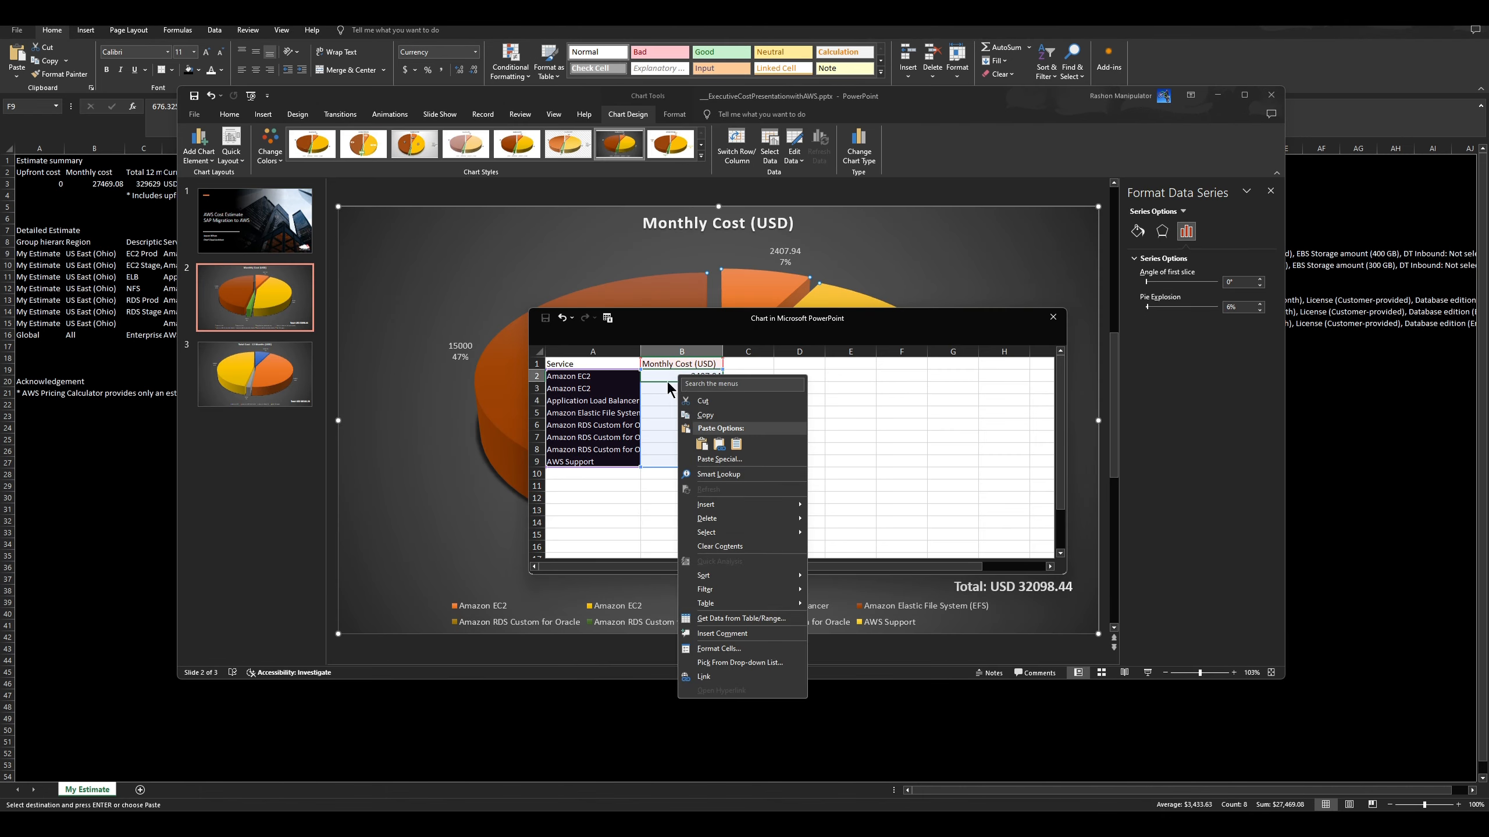
click(660, 376)
key(ctrl+v)
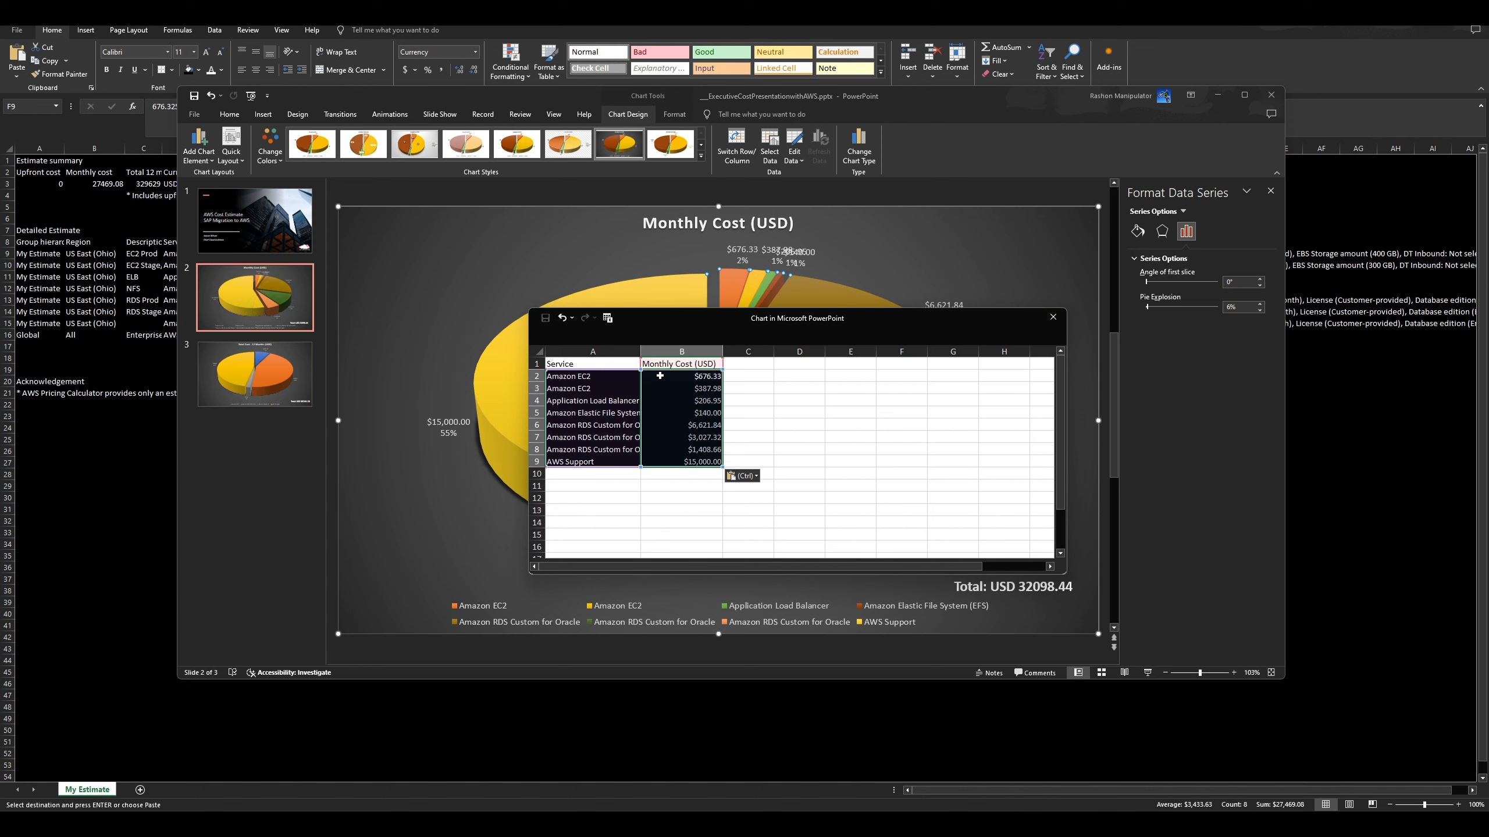
Close the chart's data sheet, reposition the presentation window in full view and select the AWS Support slice.
drag(666, 101, 1137, 173)
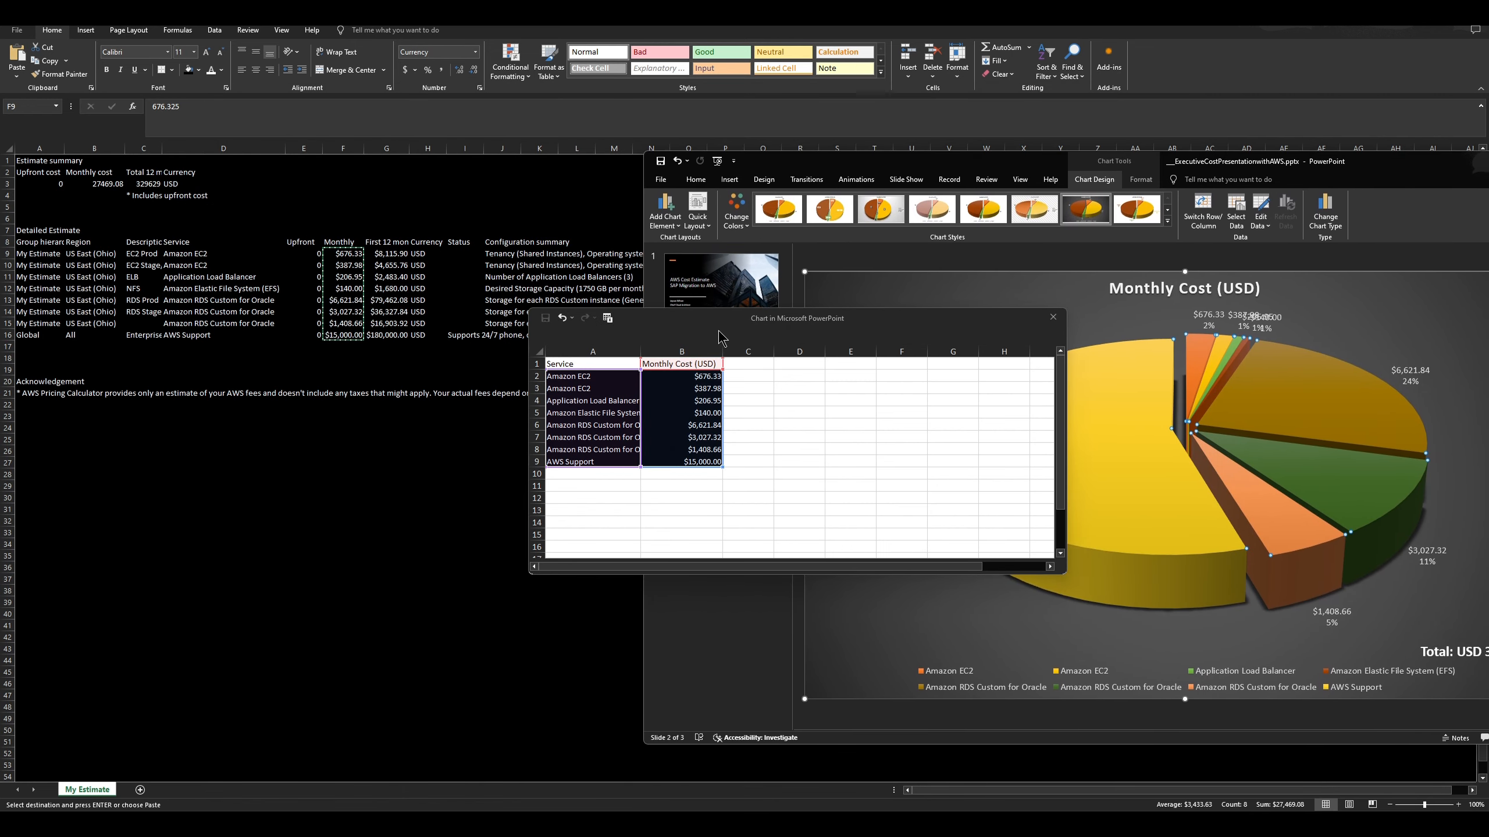
drag(721, 331, 647, 210)
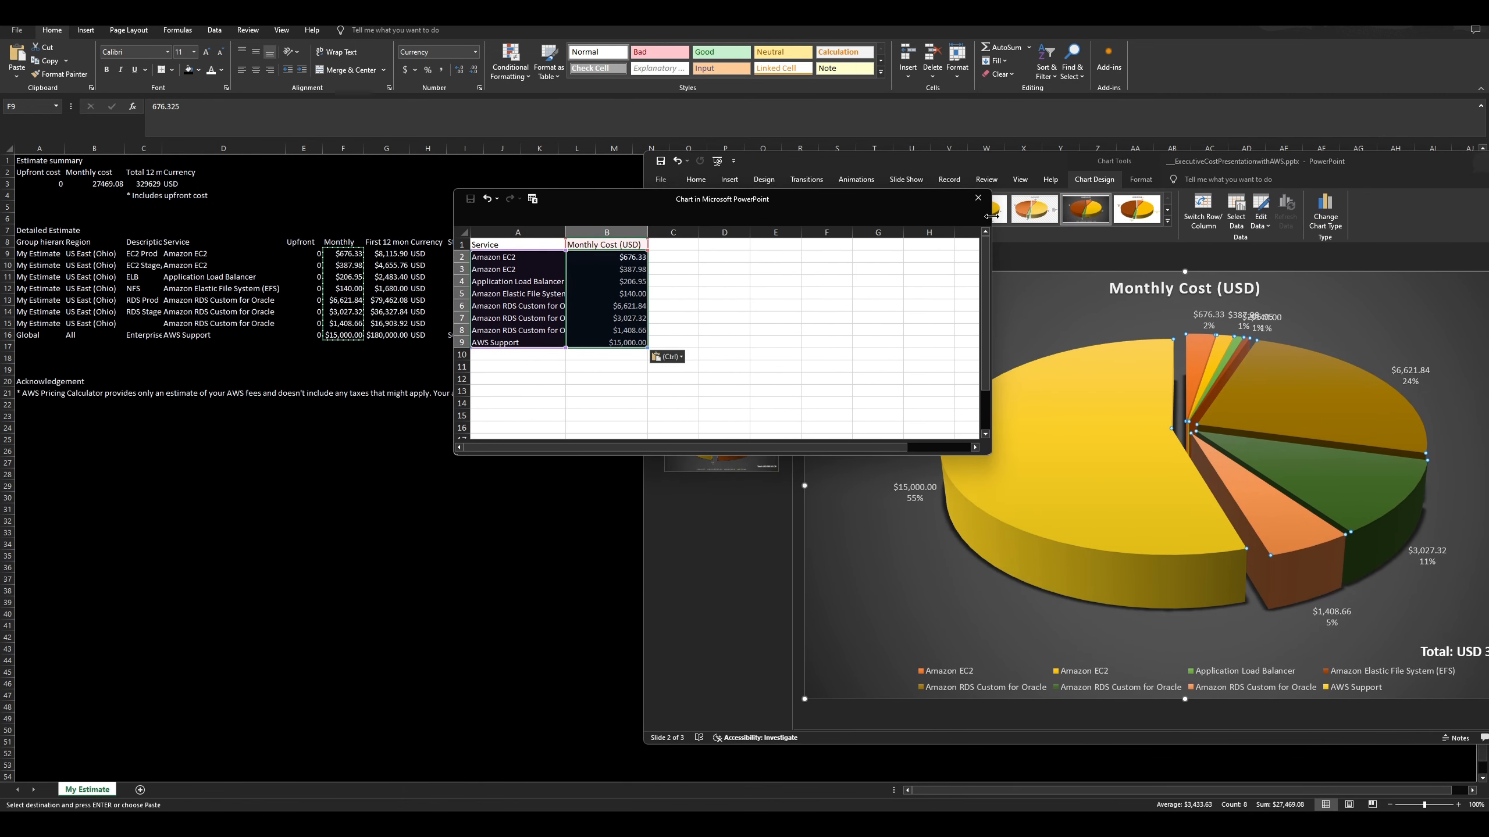
click(979, 195)
drag(1036, 169, 594, 131)
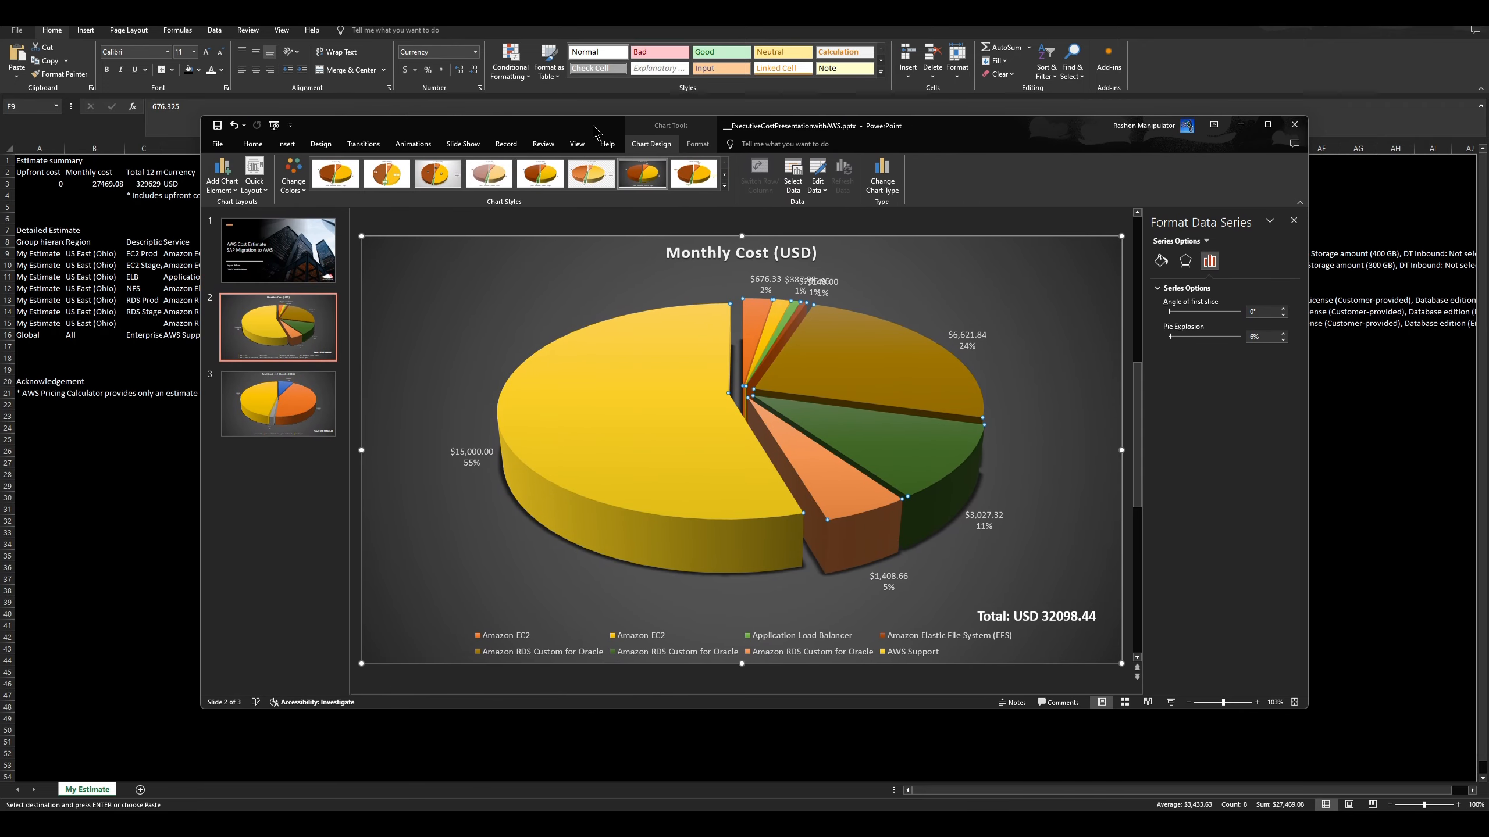
click(545, 387)
mouse_move(650, 483)
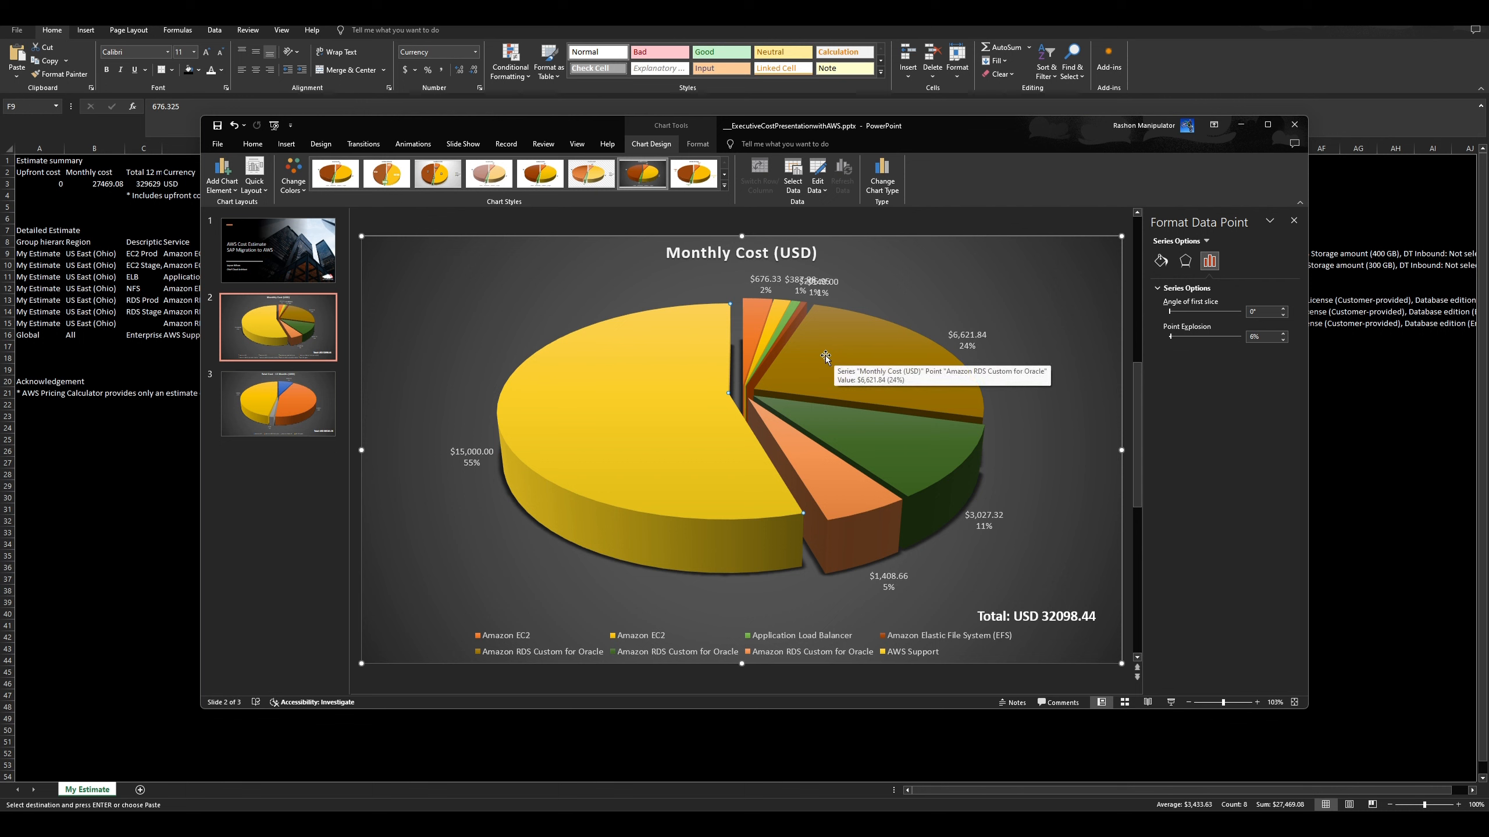
Switch to the Excel estimate and total the monthly costs F9:F16 with AutoSum in cell F17.
click(644, 16)
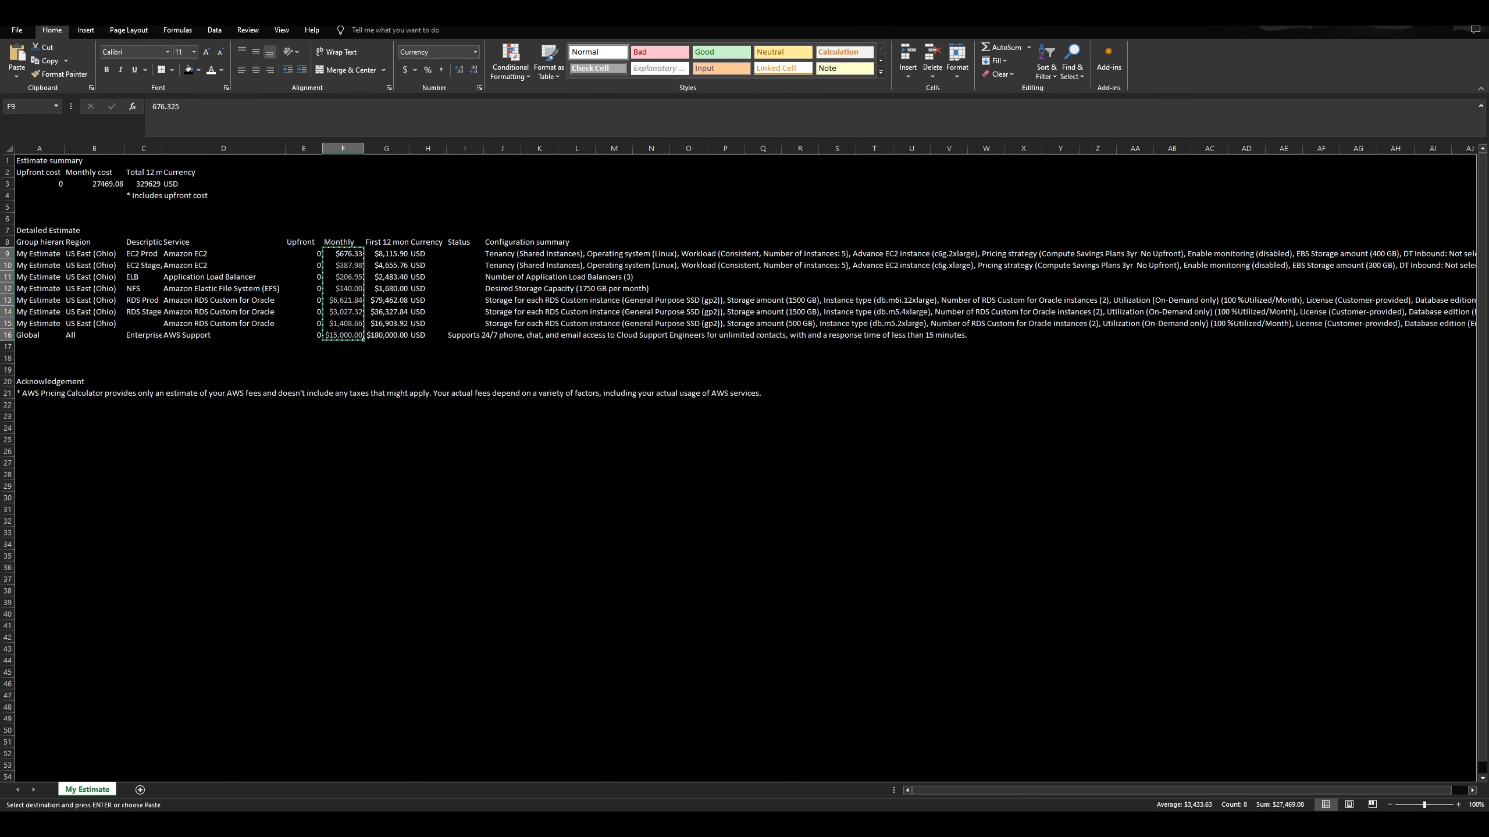
click(344, 346)
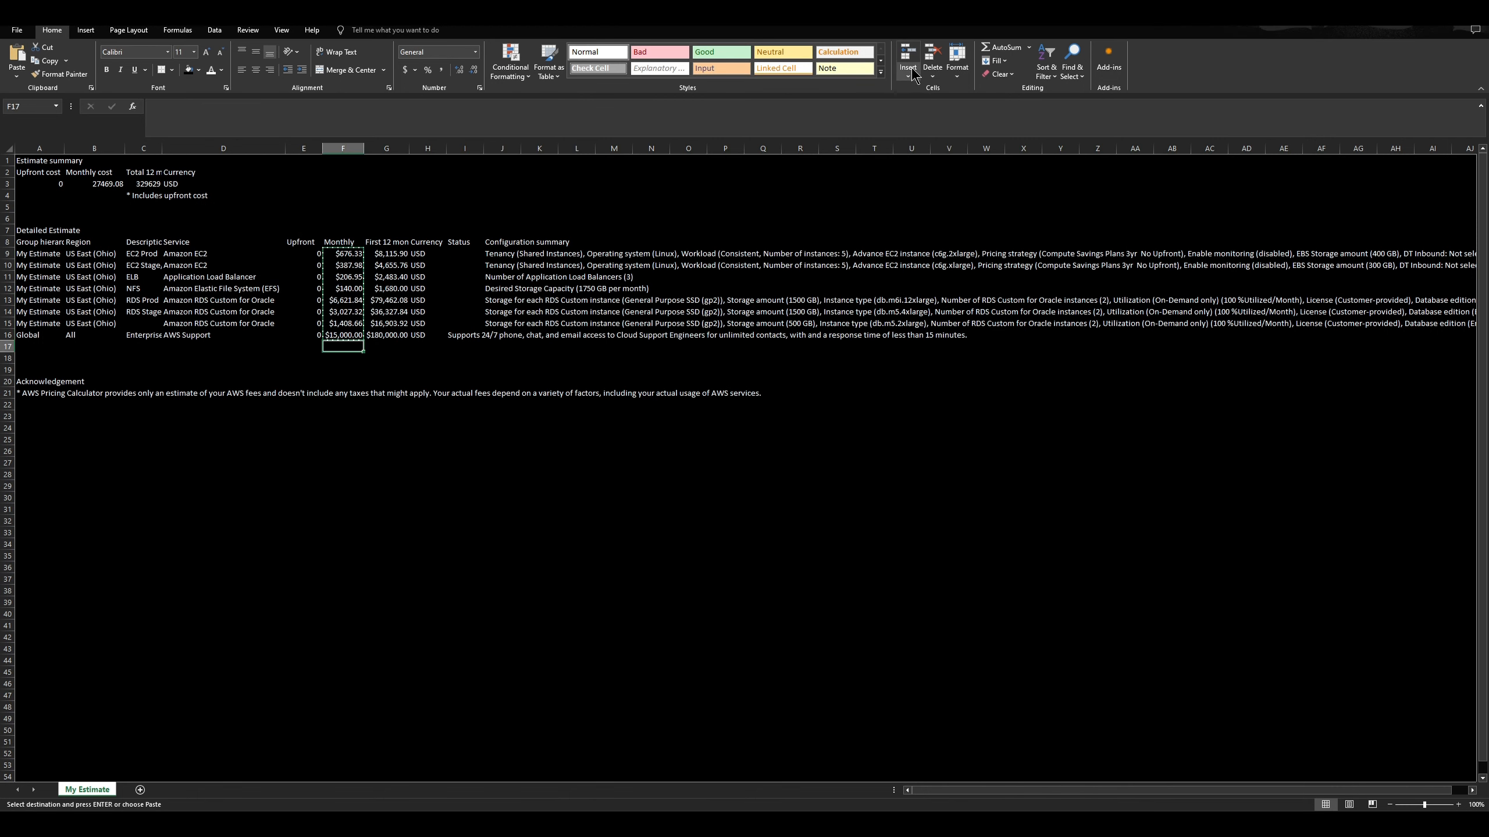
click(998, 47)
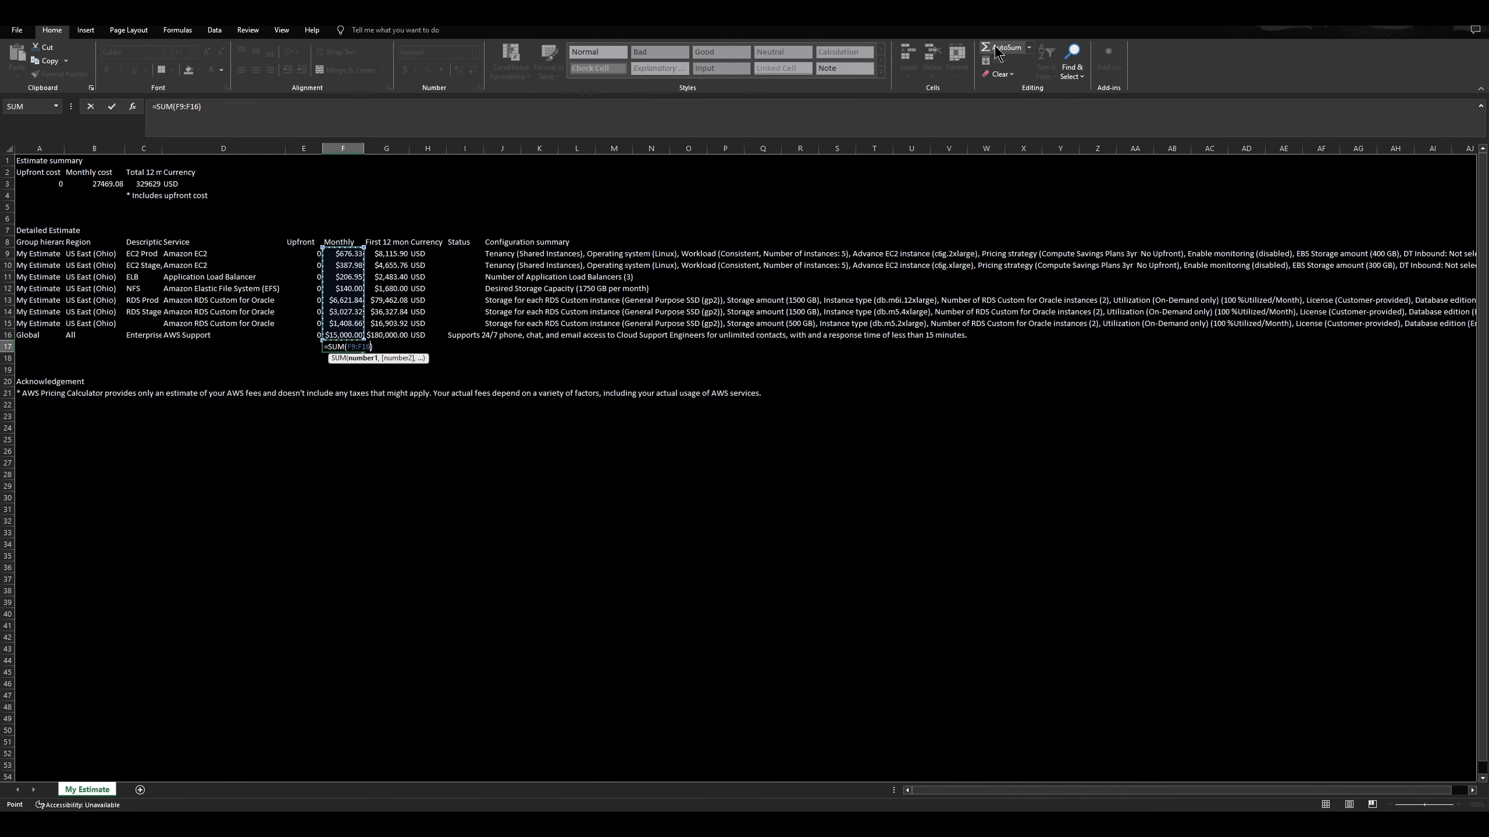
key(Return)
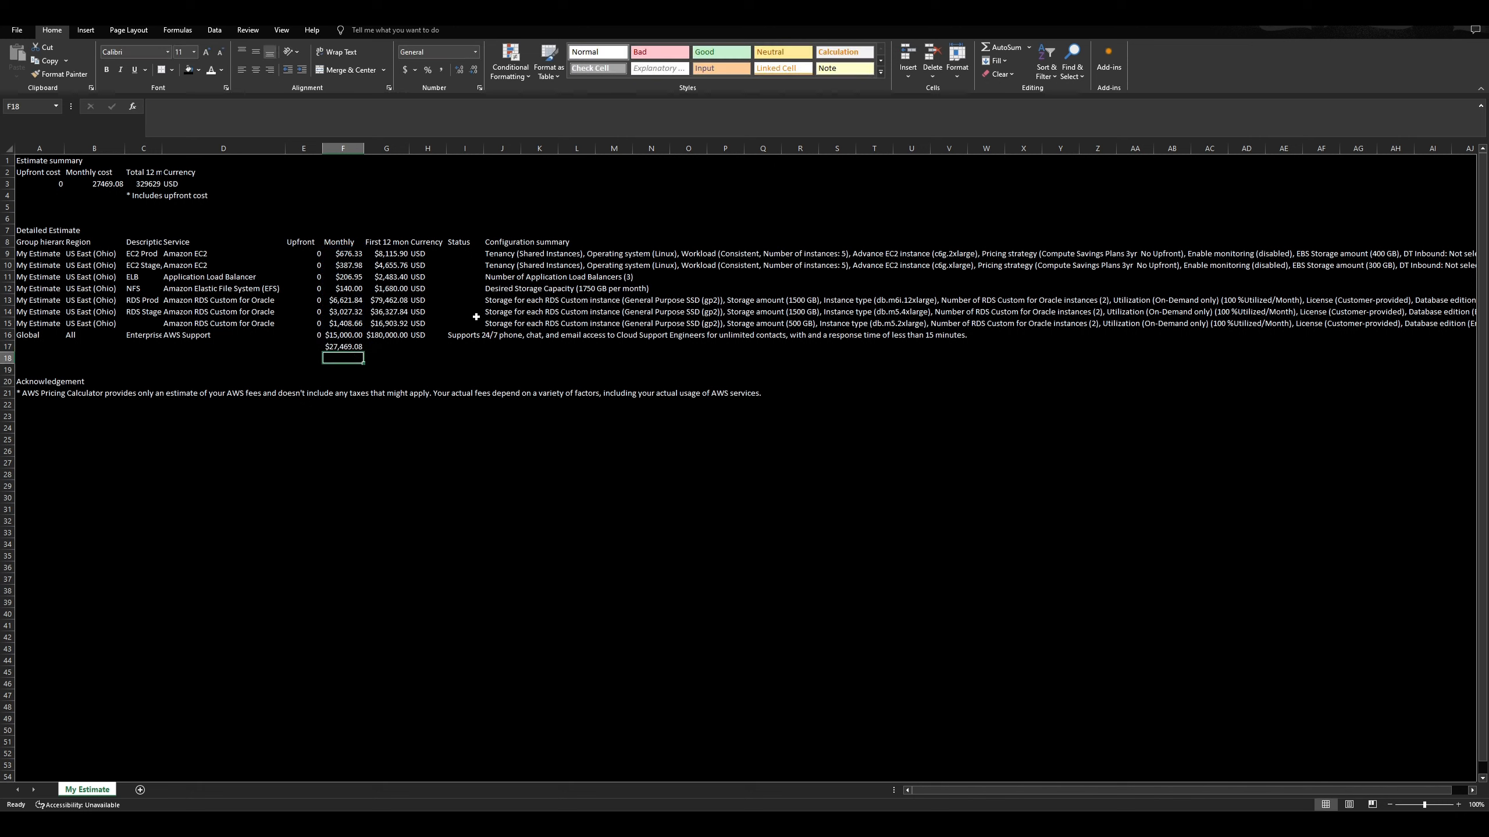
click(354, 348)
Switch back to PowerPoint, change slide 2's total label to "Total: $27,469.08" and move it slightly upward, clear of the legend.
mouse_move(995, 824)
click(995, 768)
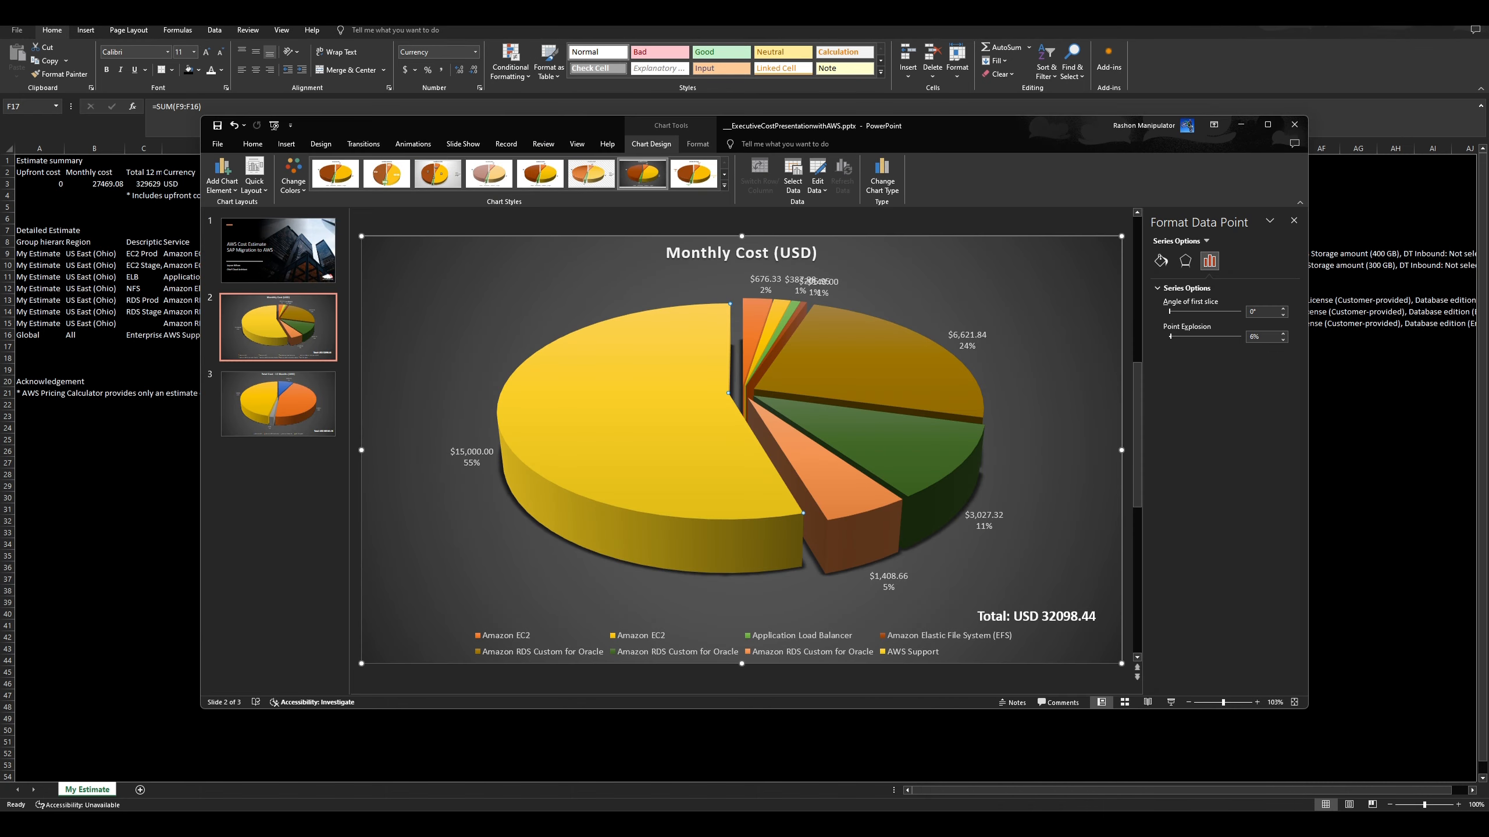
drag(576, 128, 788, 129)
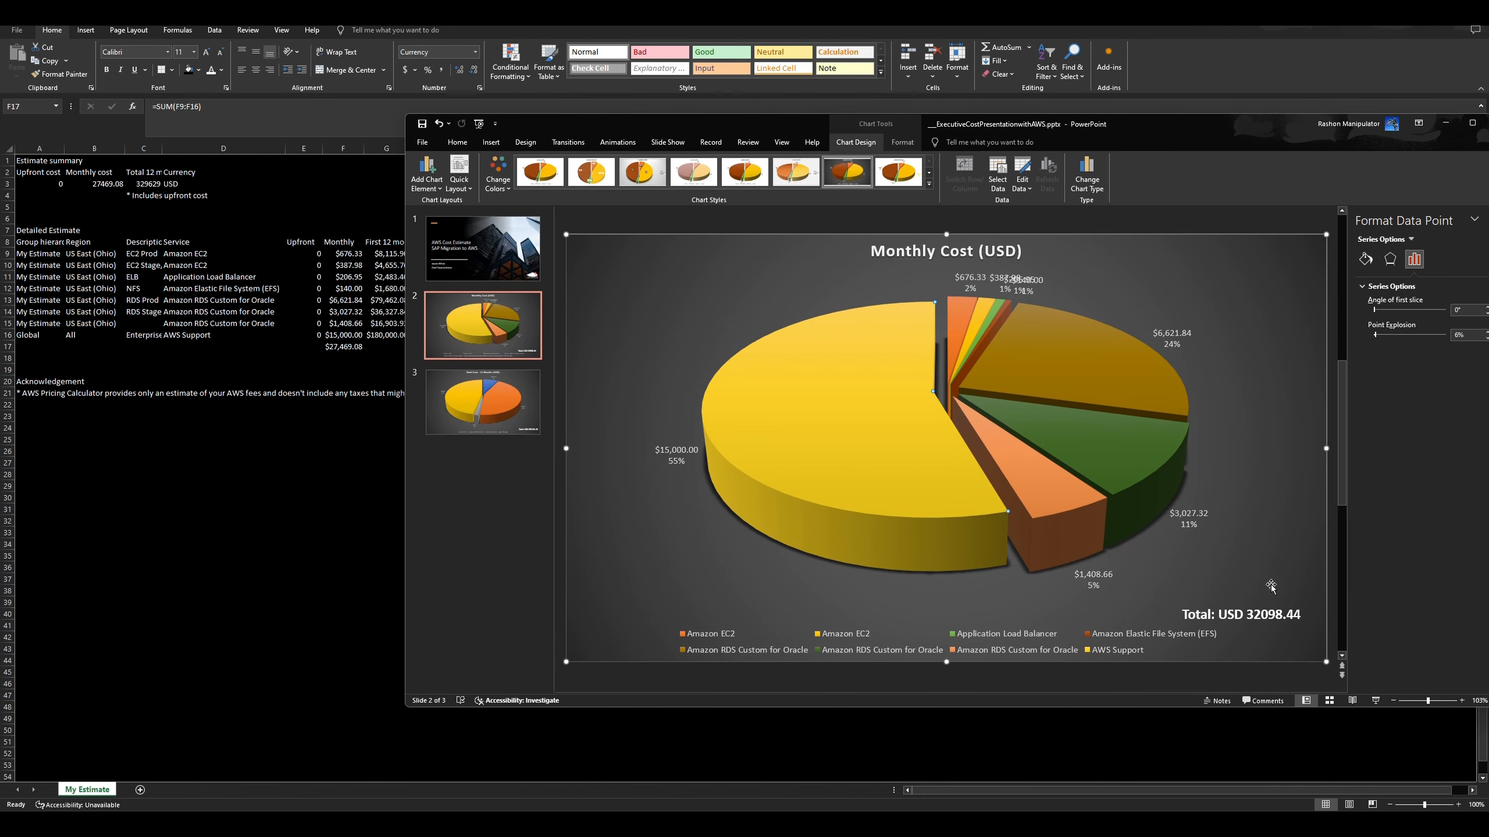
click(1265, 613)
drag(1301, 610, 1296, 589)
text($)
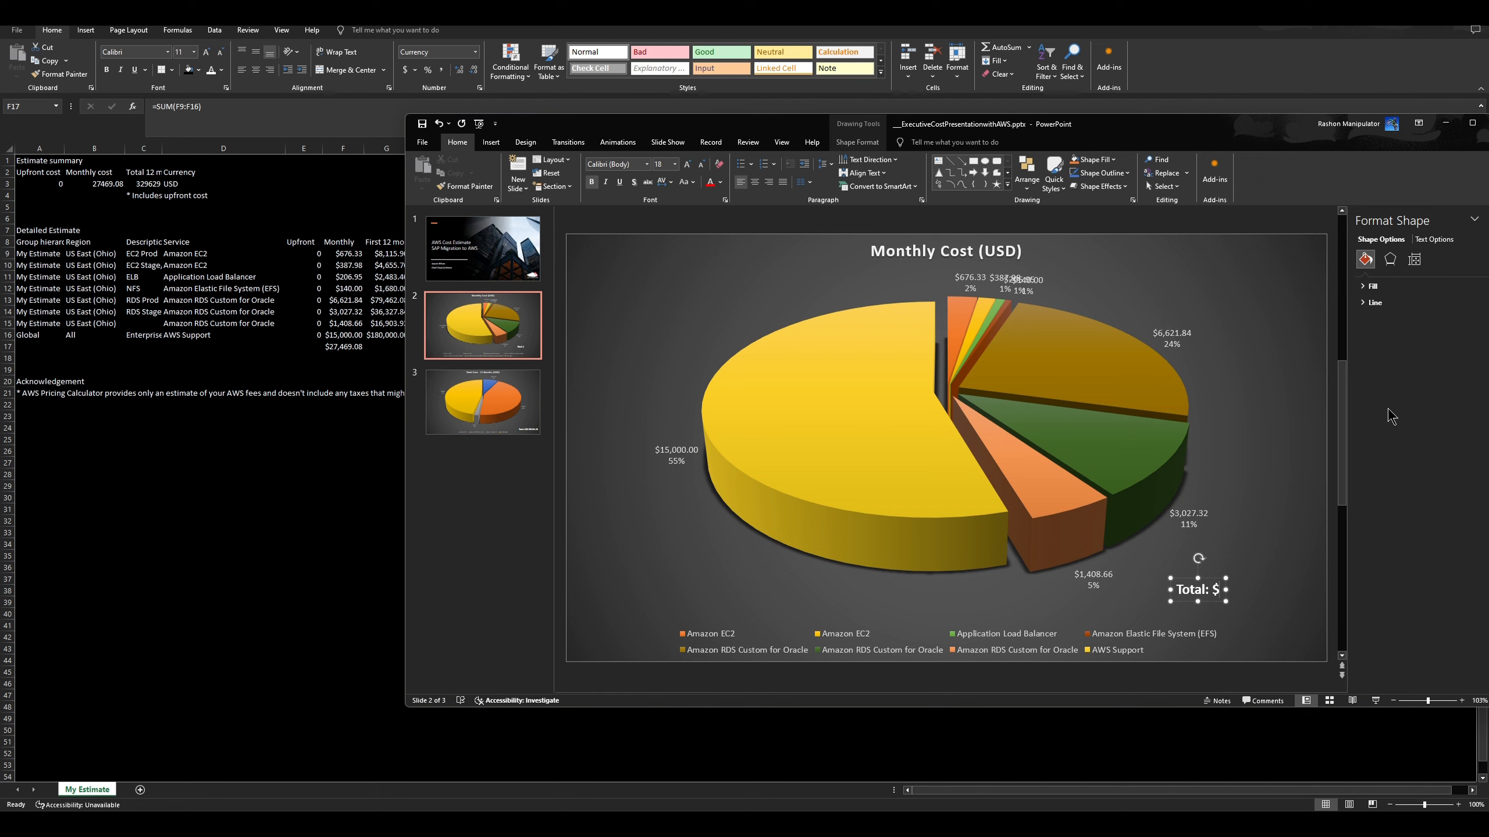
text(27,469.08)
click(1265, 401)
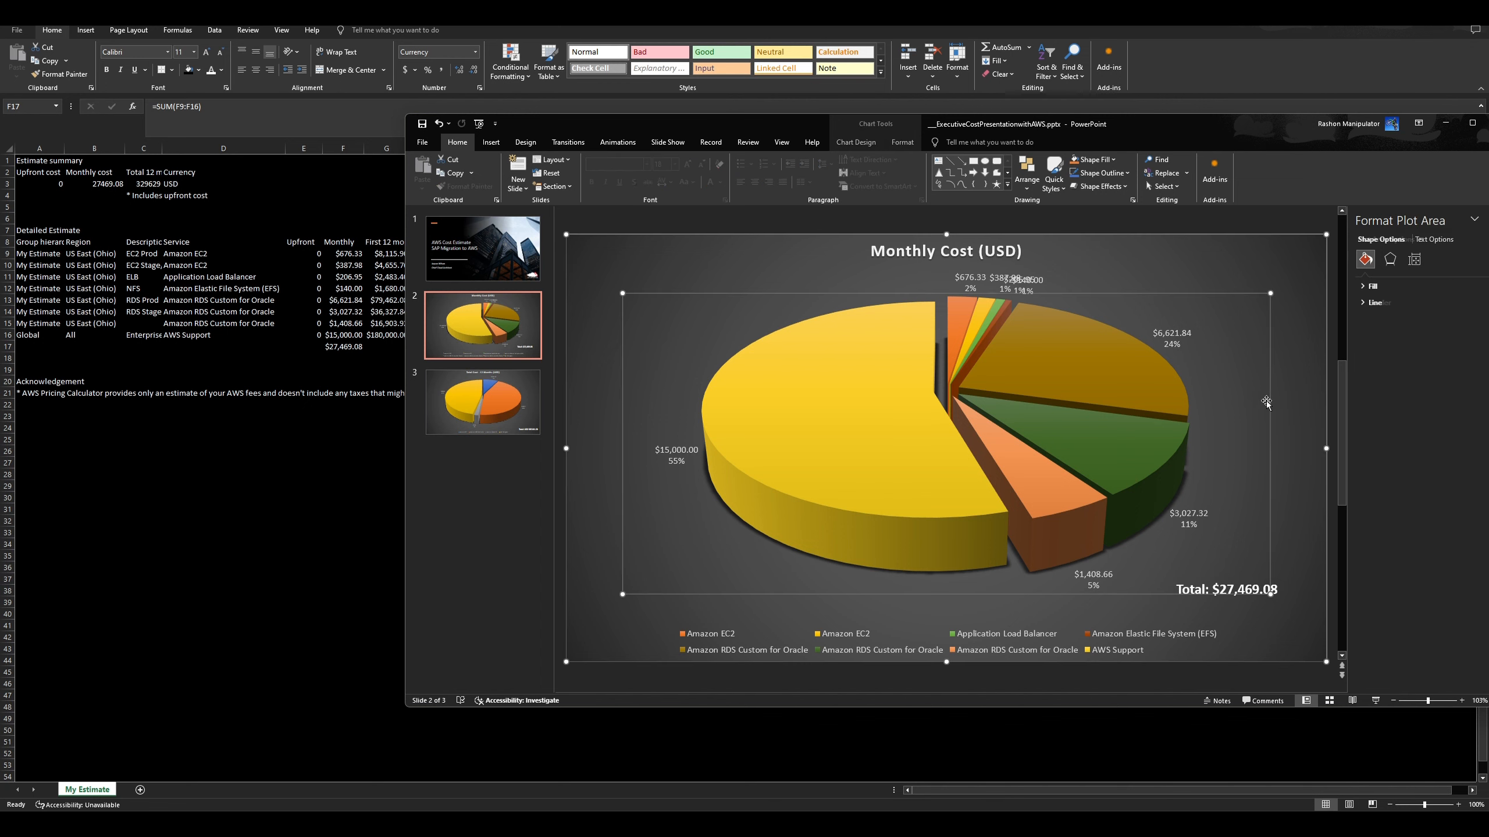
click(1294, 437)
Open the data sheet of slide 3's Total Cost - 12 Months (USD) pie chart, arranging the windows so the Excel cost columns are exposed.
click(470, 404)
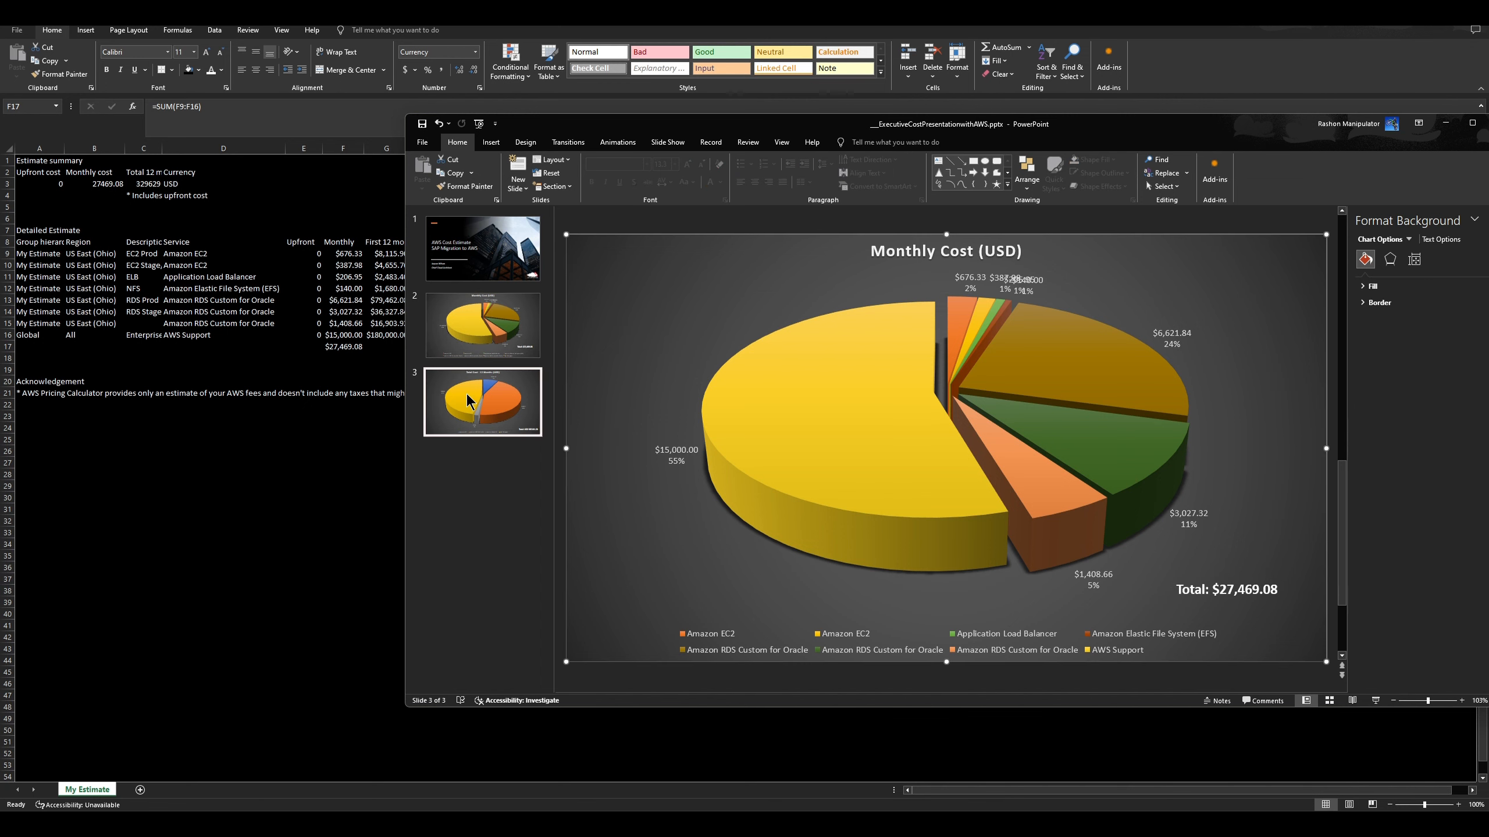
click(829, 382)
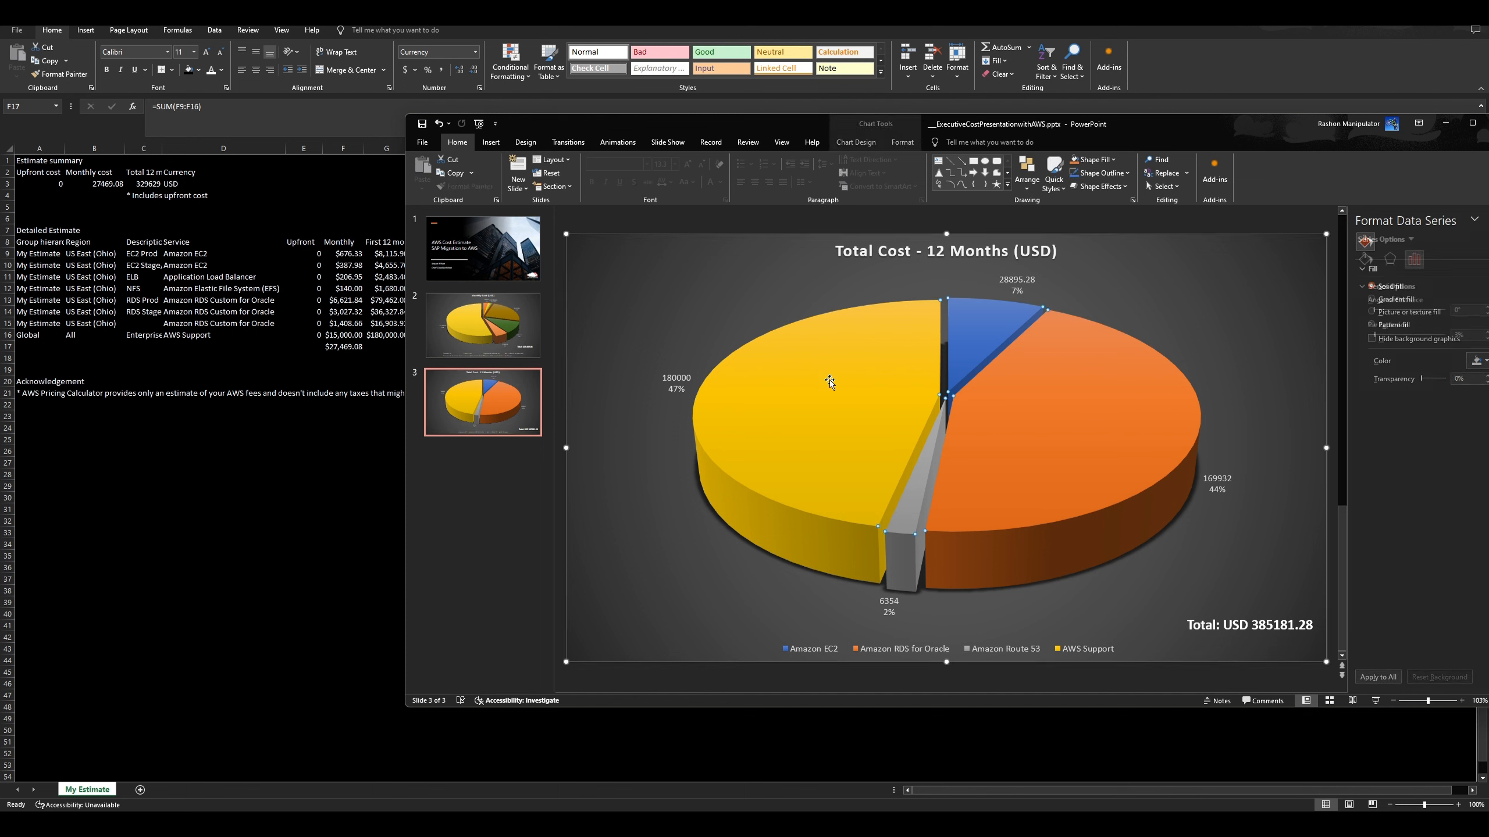
click(862, 143)
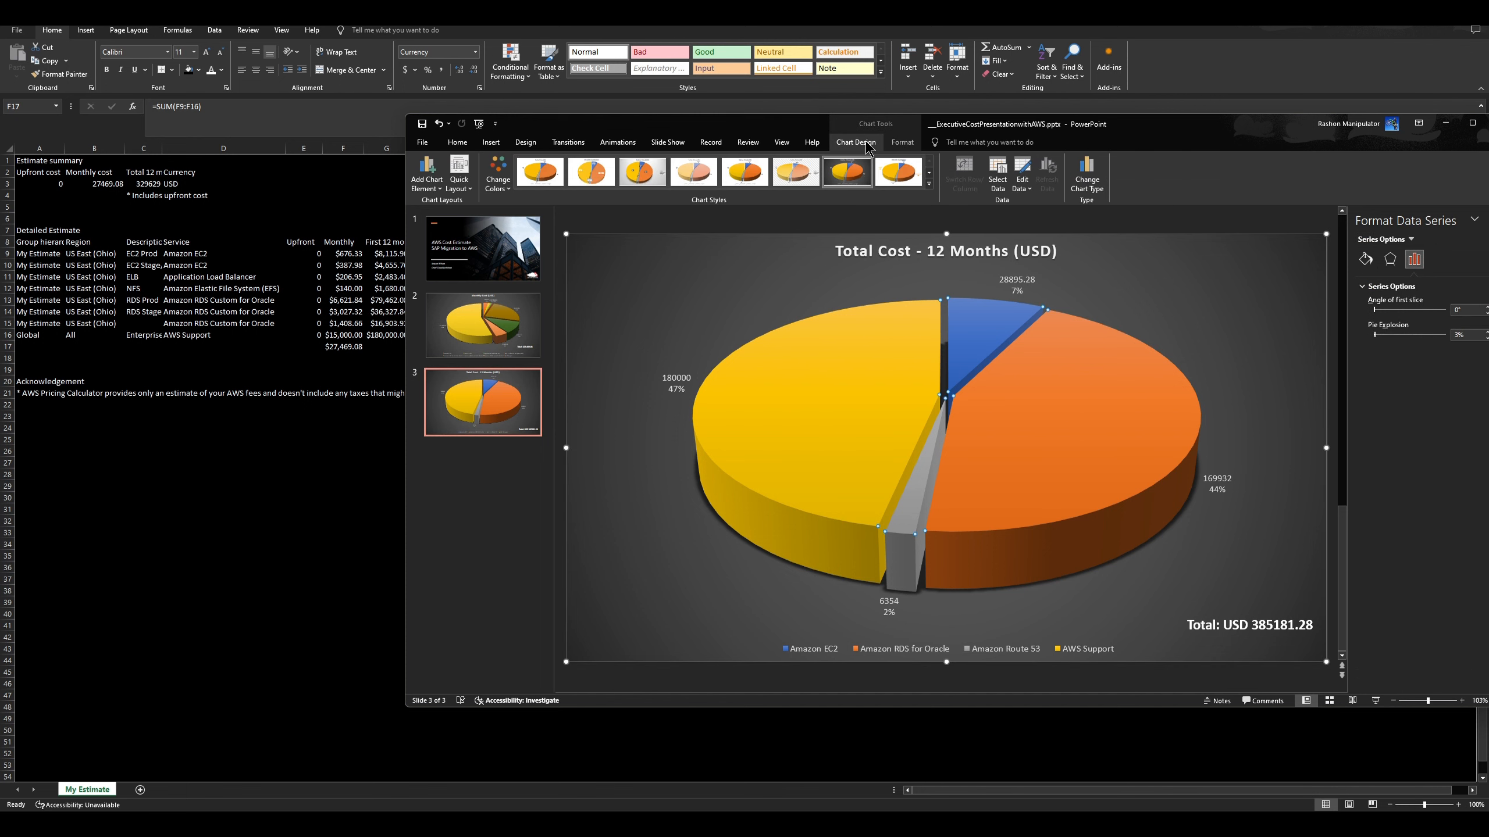
click(1023, 169)
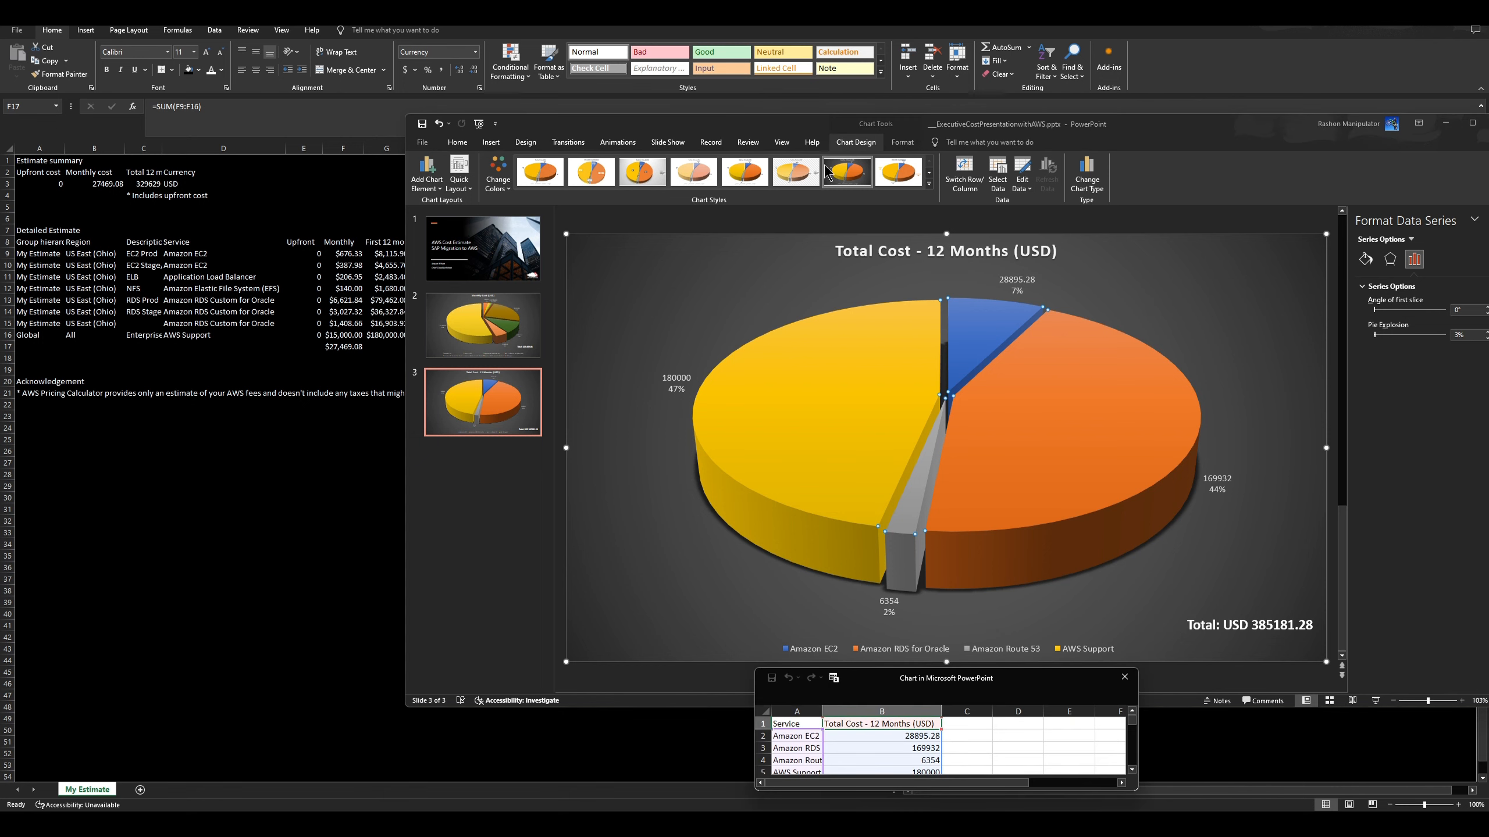
drag(783, 131, 1031, 117)
drag(962, 679, 837, 350)
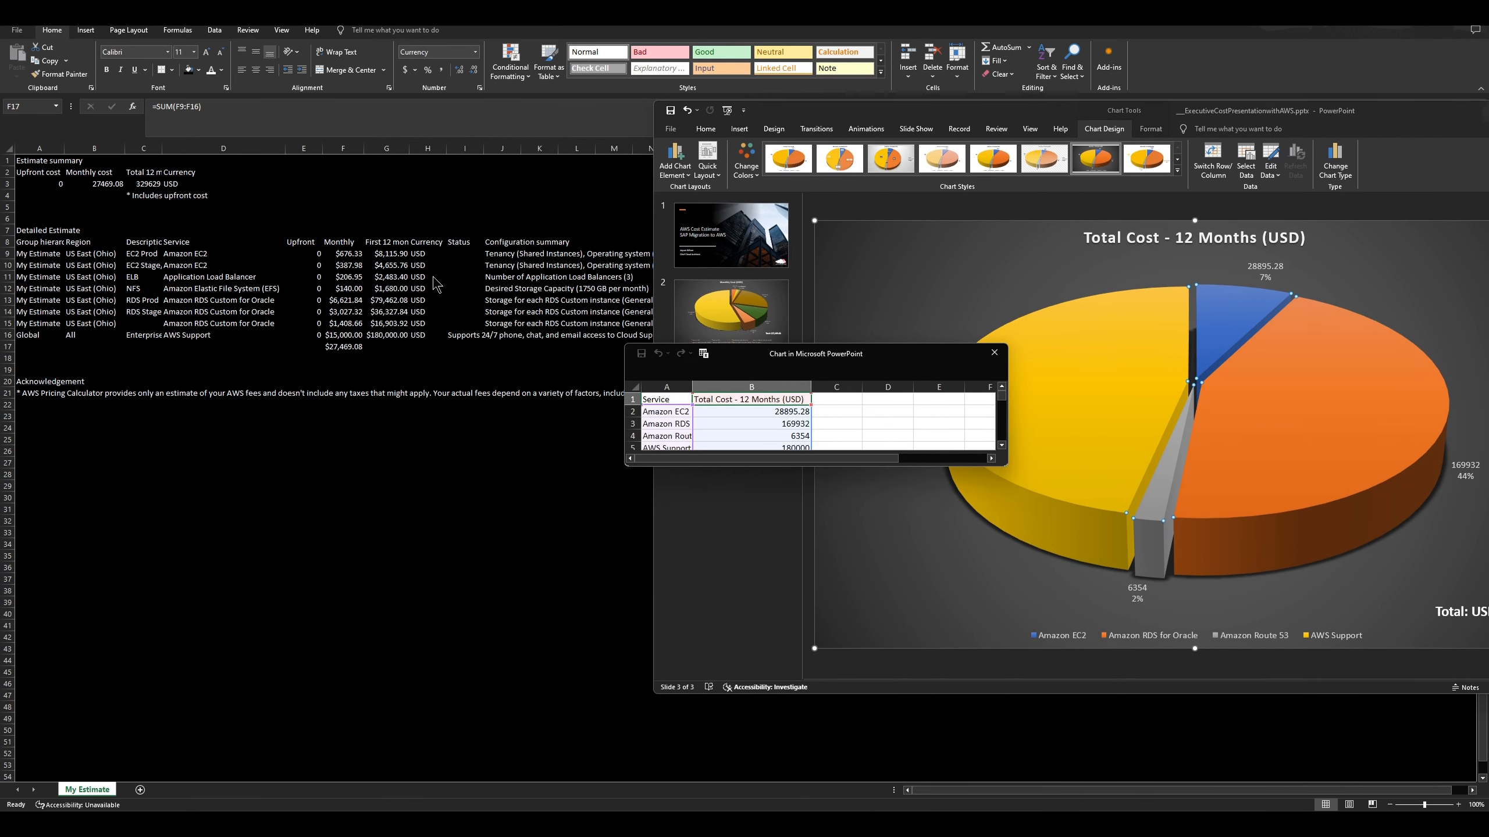
drag(388, 254, 382, 320)
right_click(384, 320)
click(419, 360)
key(alt+Tab)
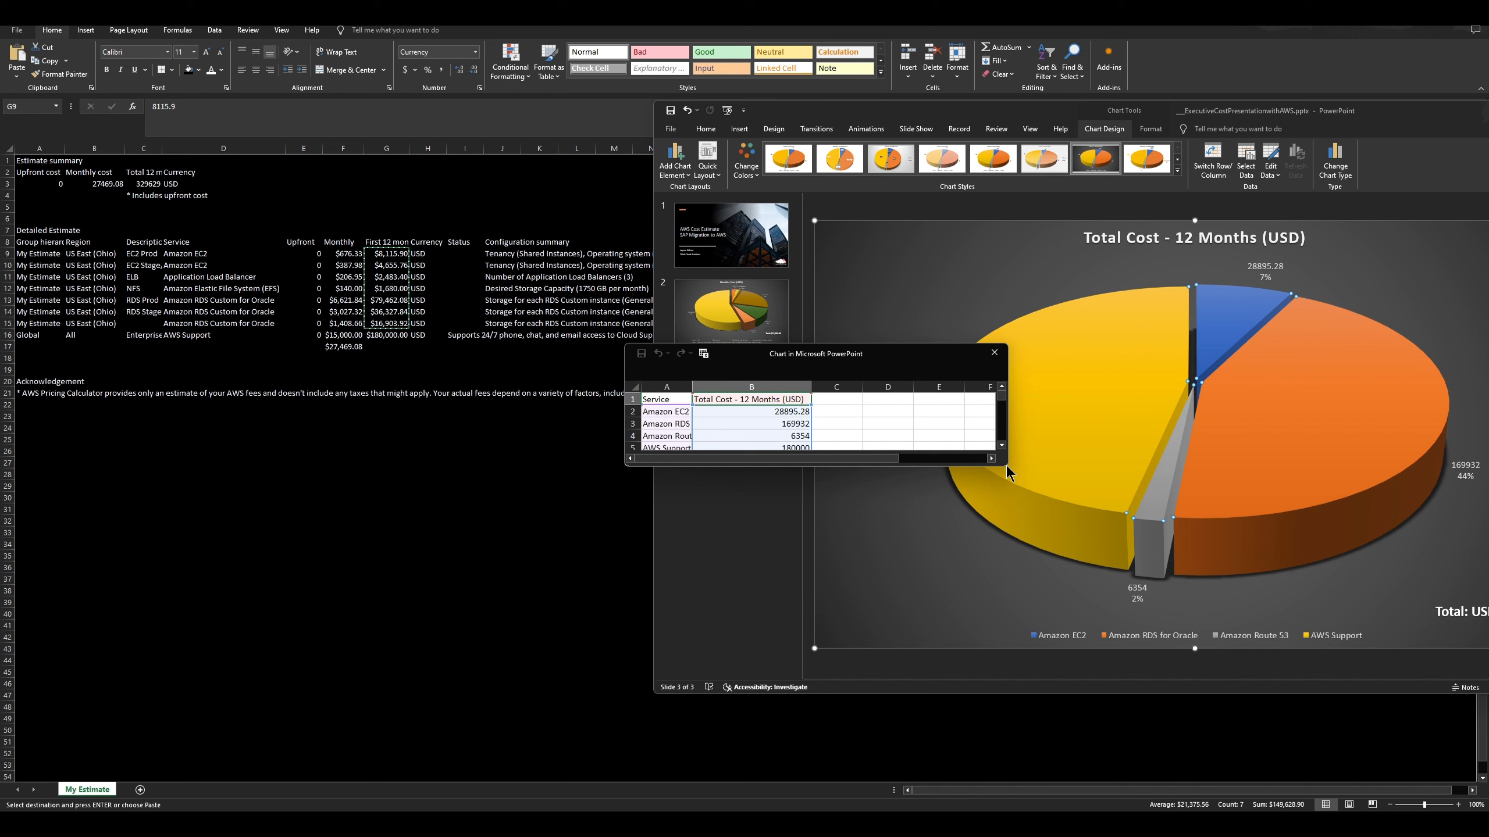
Enlarge the data sheet, copy the service names D9:D16 from Excel into its Service column starting at A2, and fit the column width.
drag(1007, 468, 1167, 644)
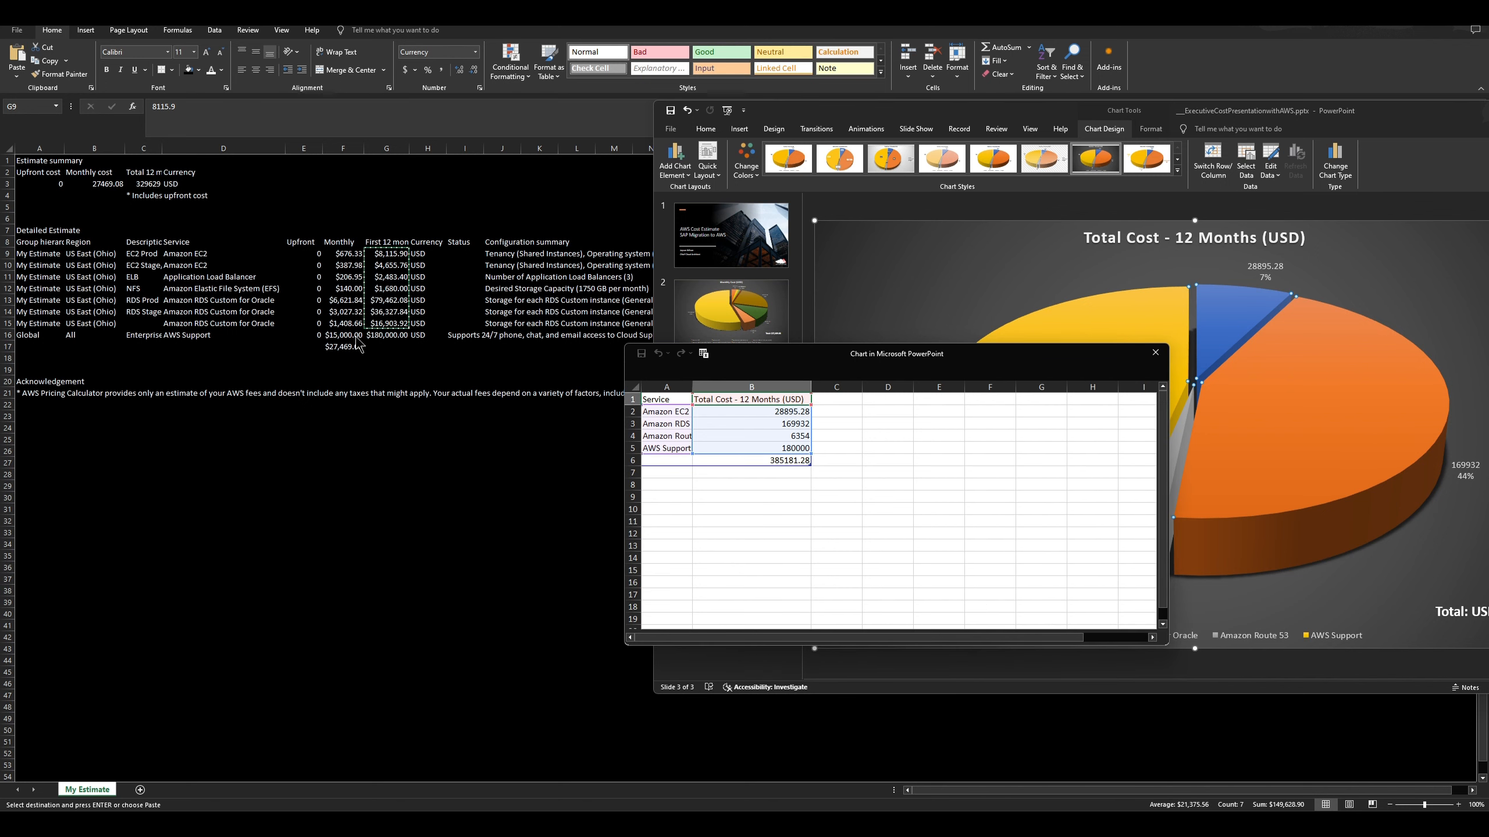
drag(196, 253, 209, 337)
right_click(209, 337)
click(245, 363)
key(alt+Tab)
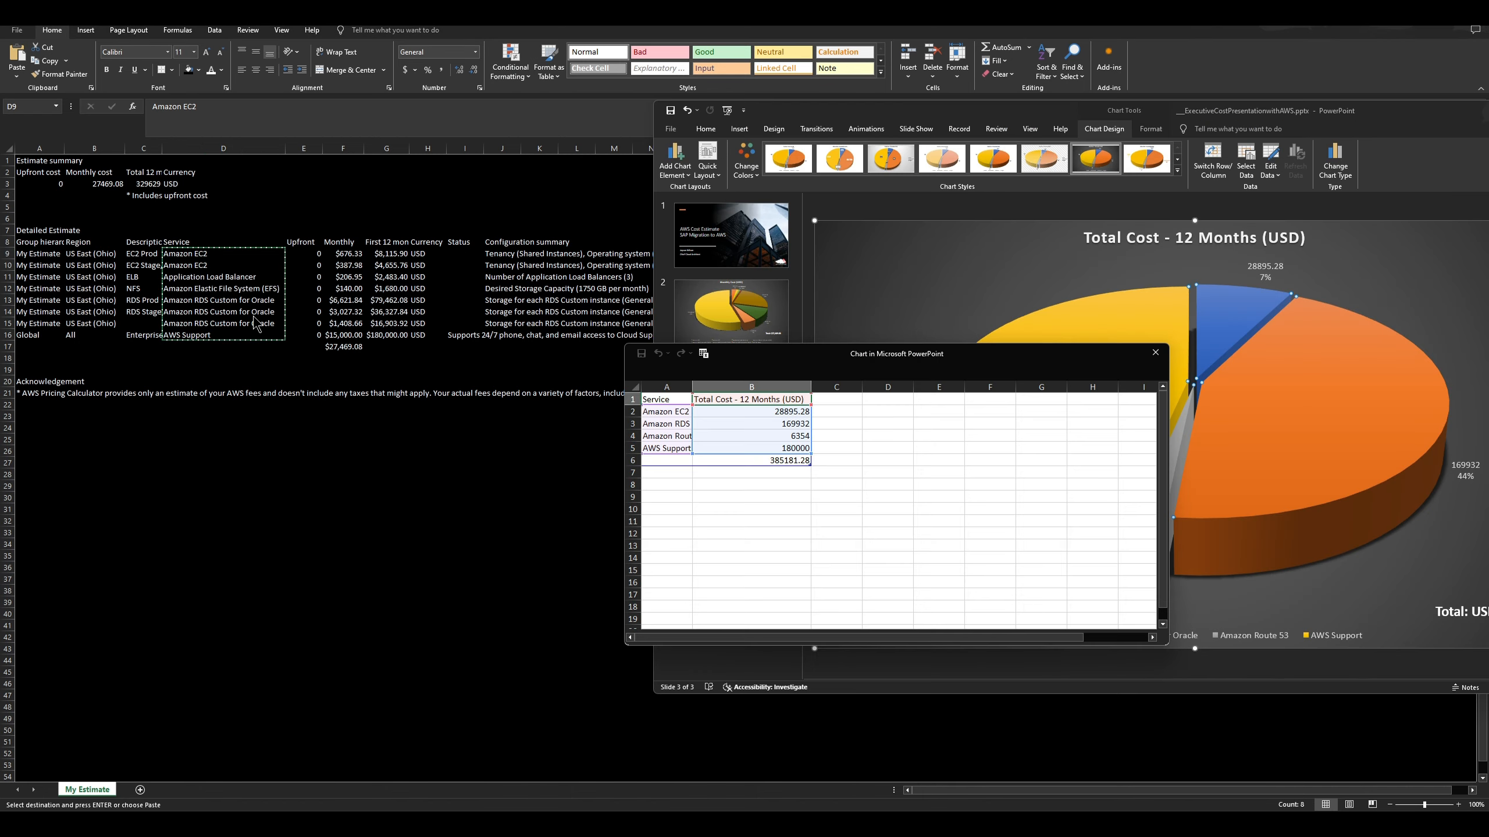
right_click(667, 412)
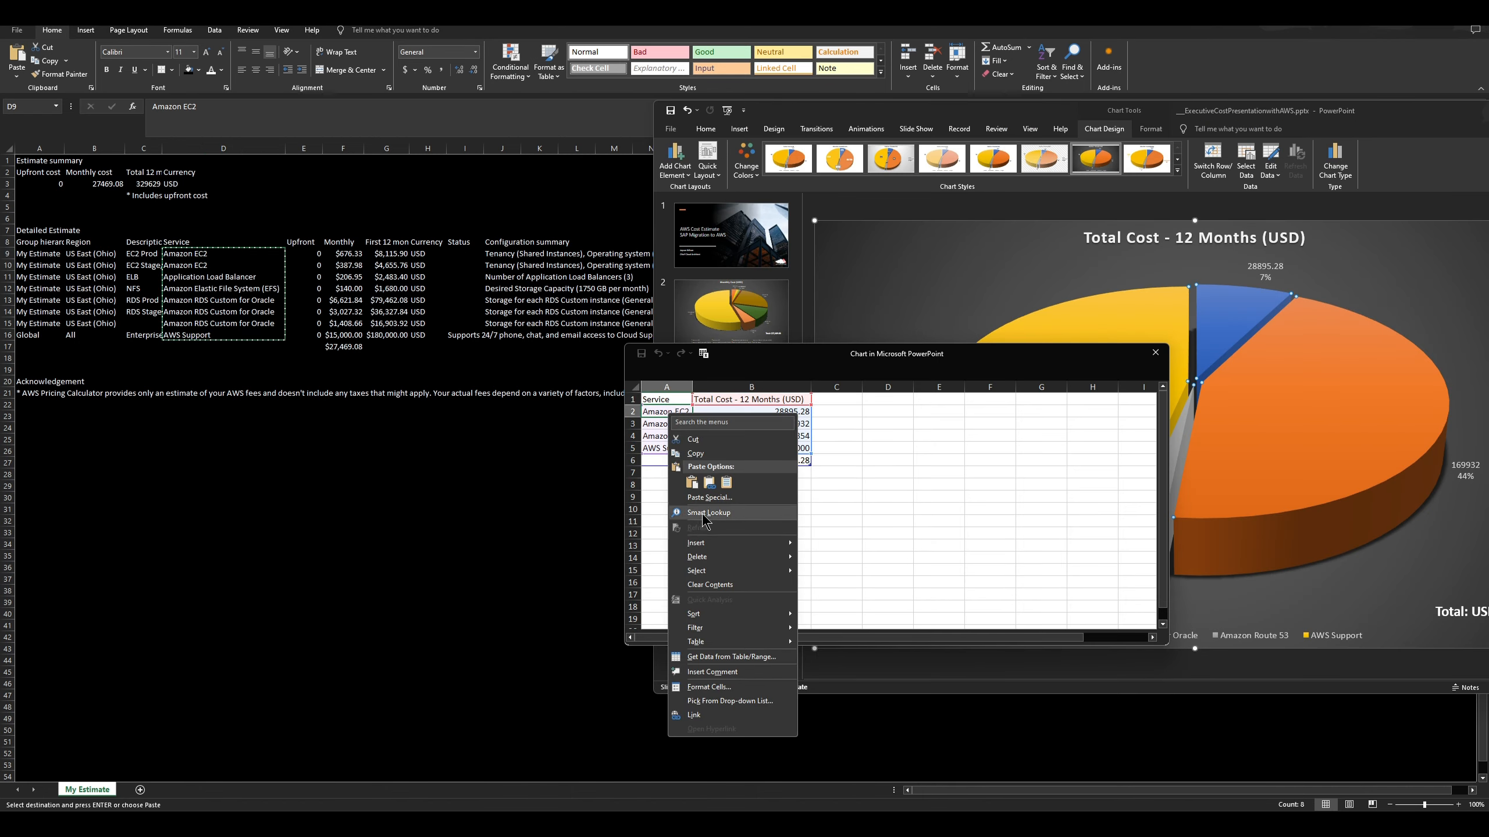
click(694, 486)
double_click(693, 386)
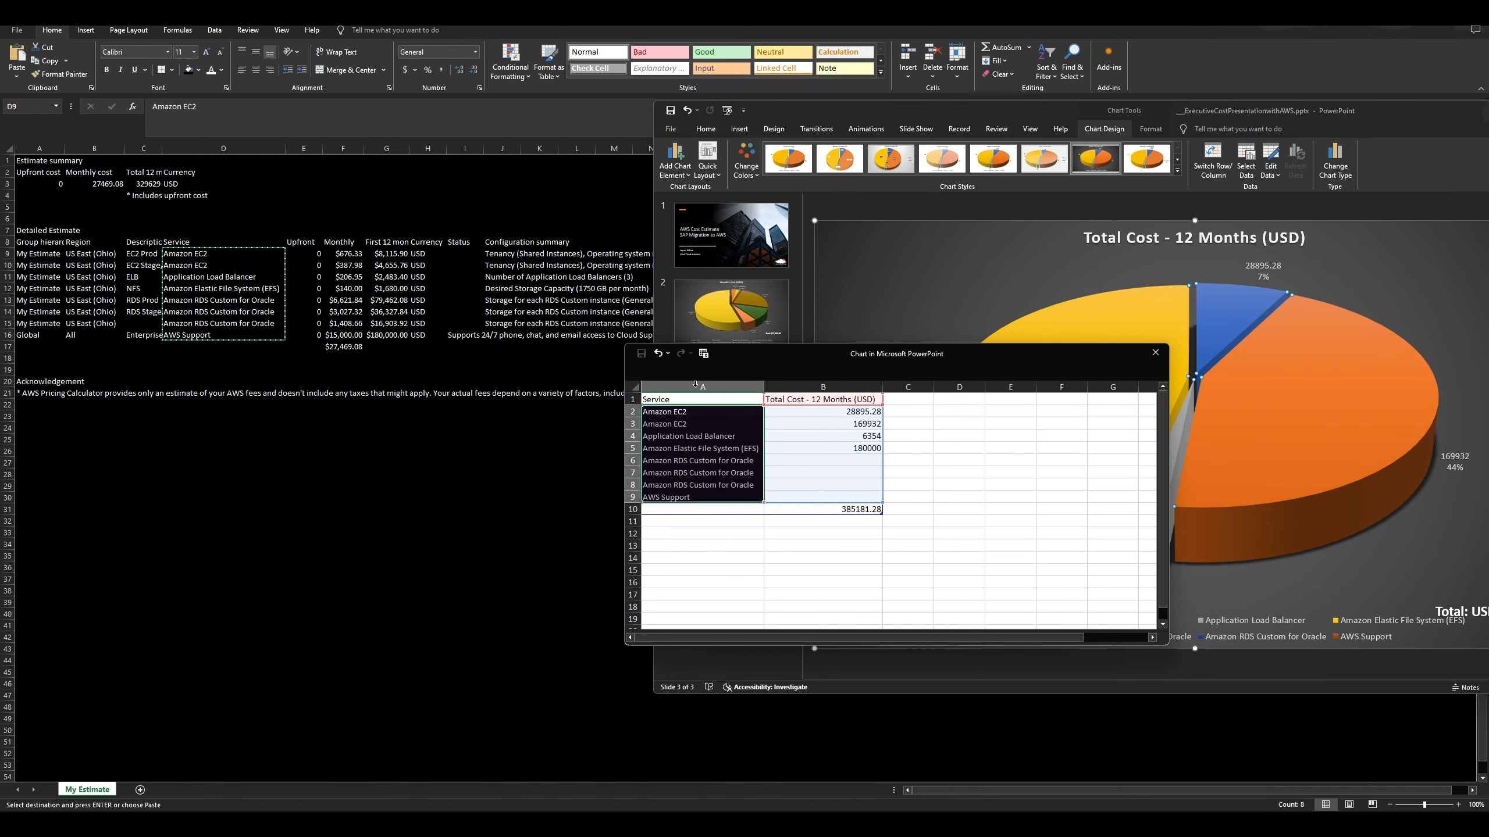
Delete the chart data's old total row 10, copy Excel's 12-month costs G9:G16 into column B starting at B2, and close the data sheet.
right_click(632, 509)
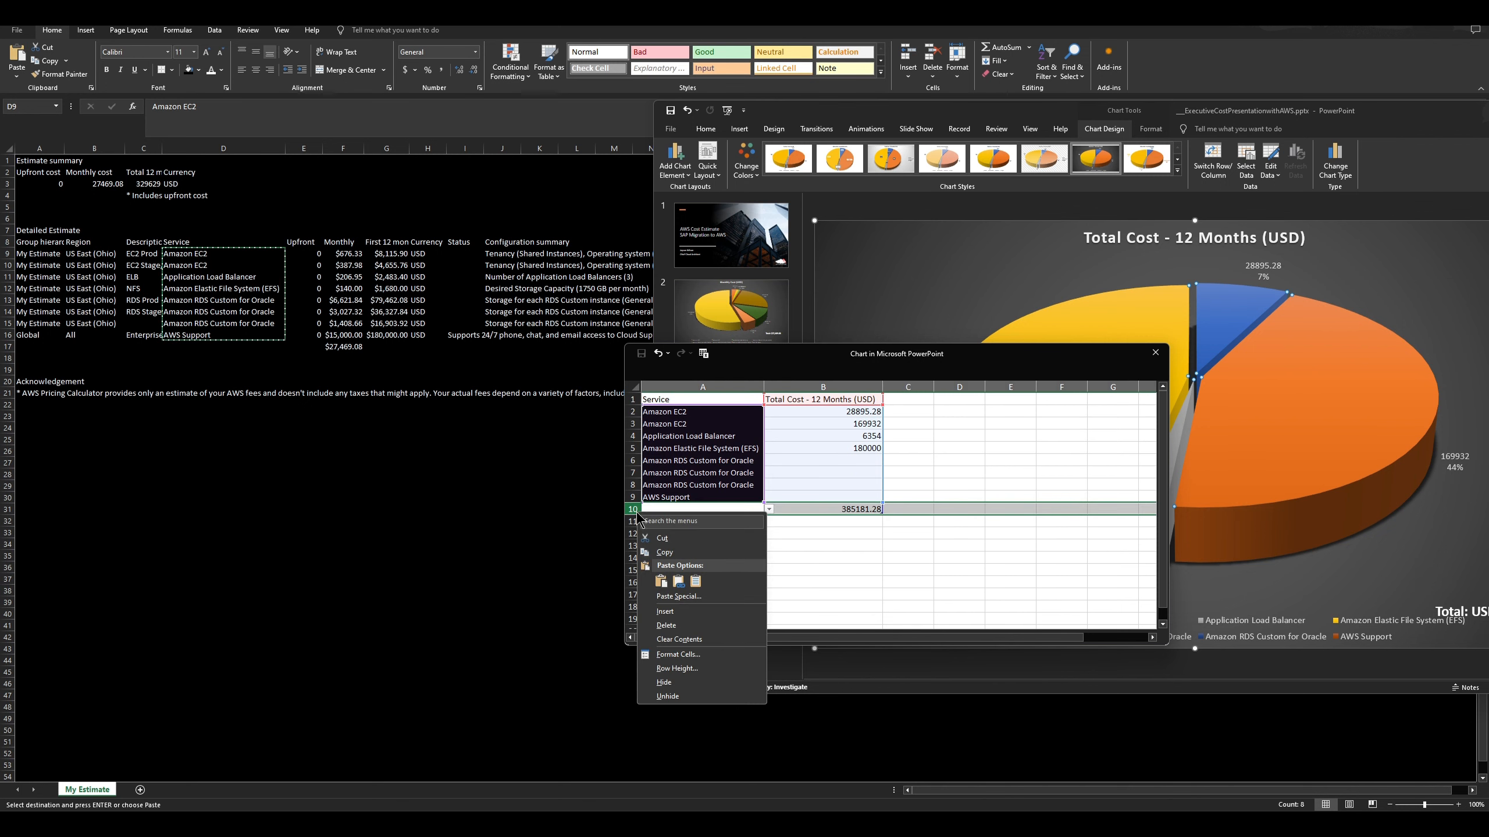
click(665, 625)
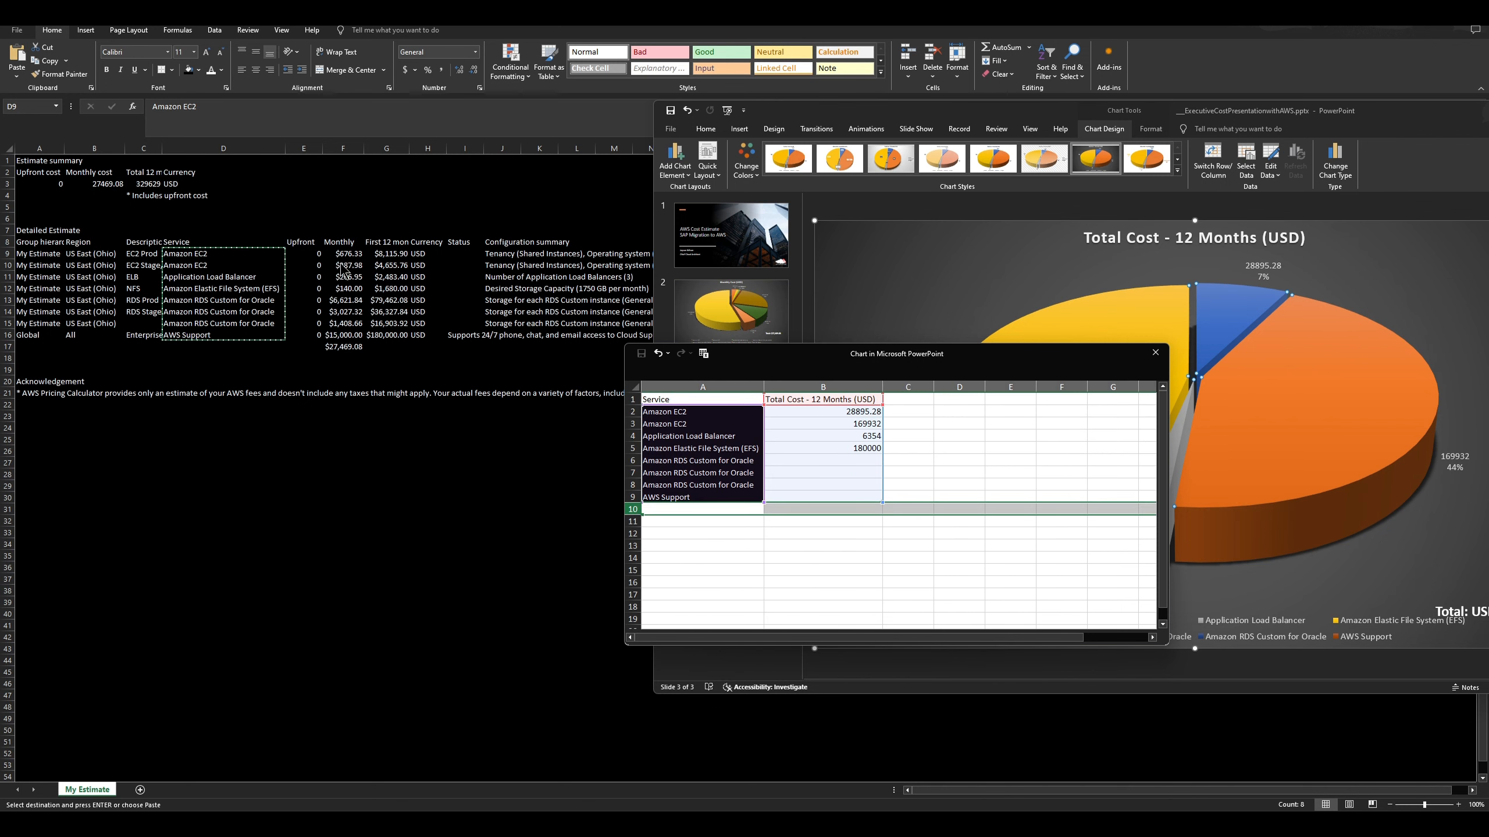
key(alt+Tab)
drag(374, 252, 386, 335)
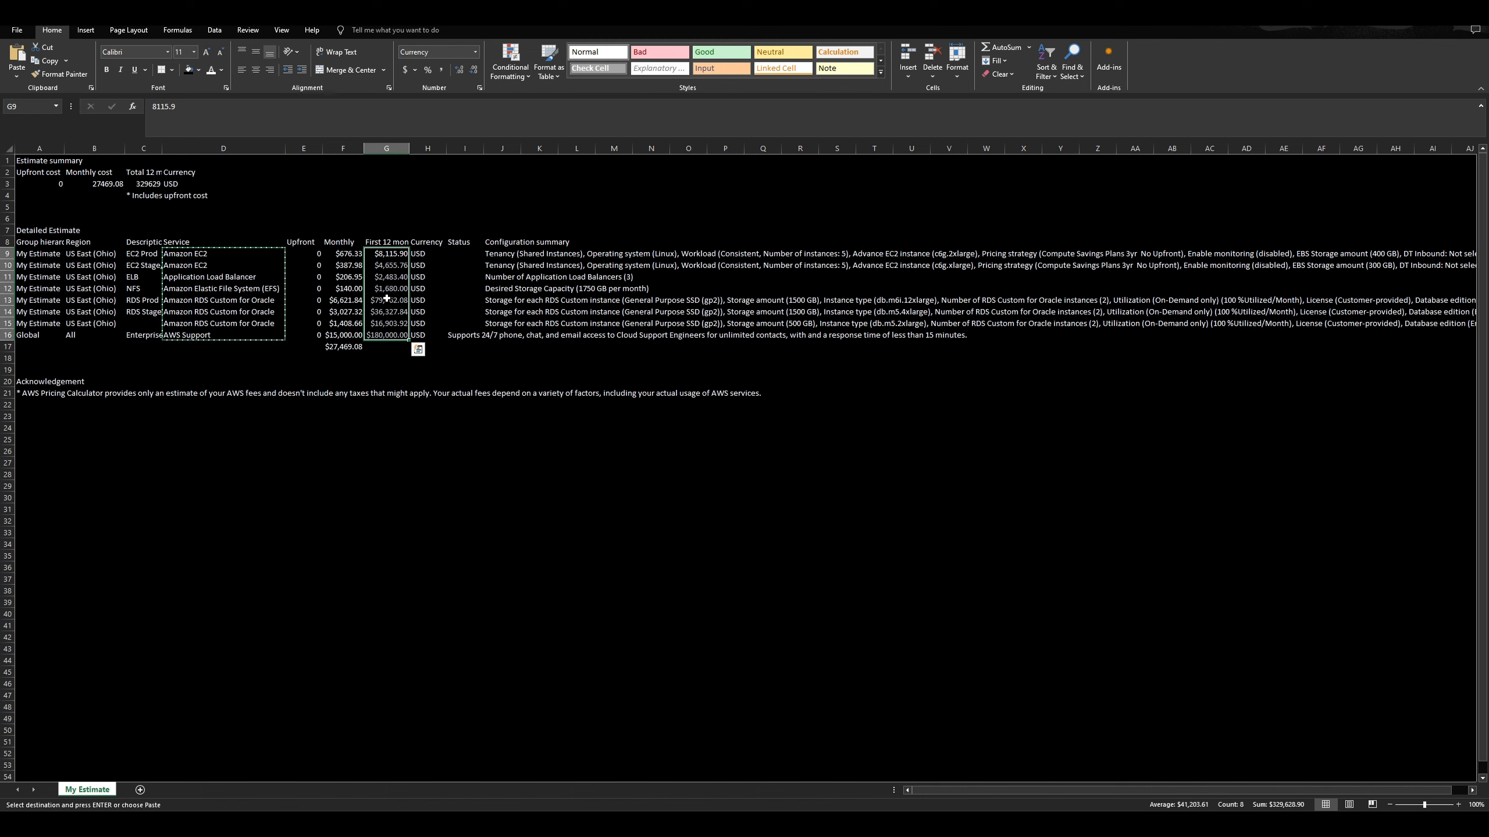
key(ctrl+c)
key(alt+Tab)
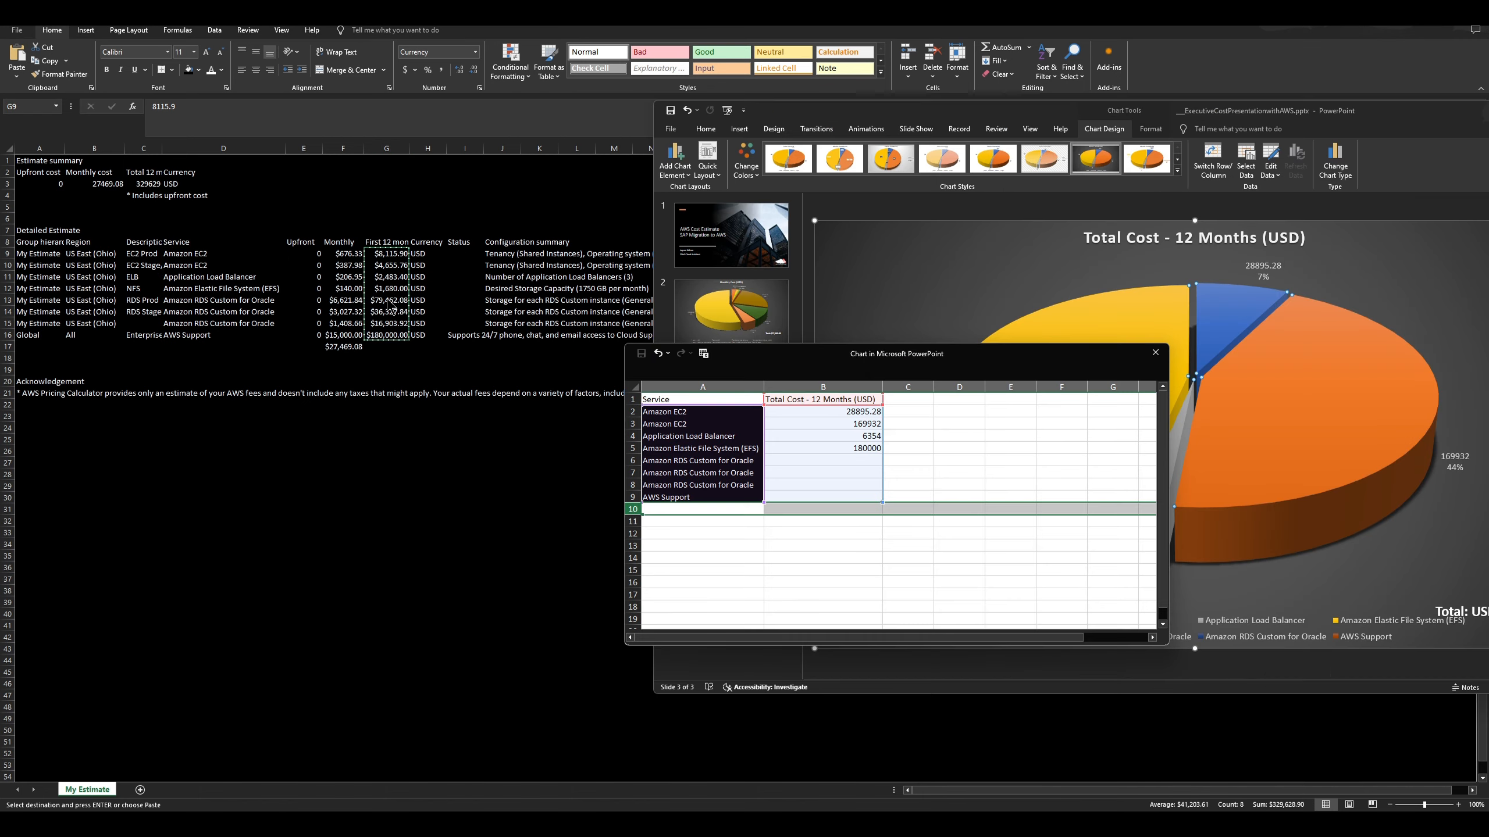
right_click(800, 421)
click(820, 482)
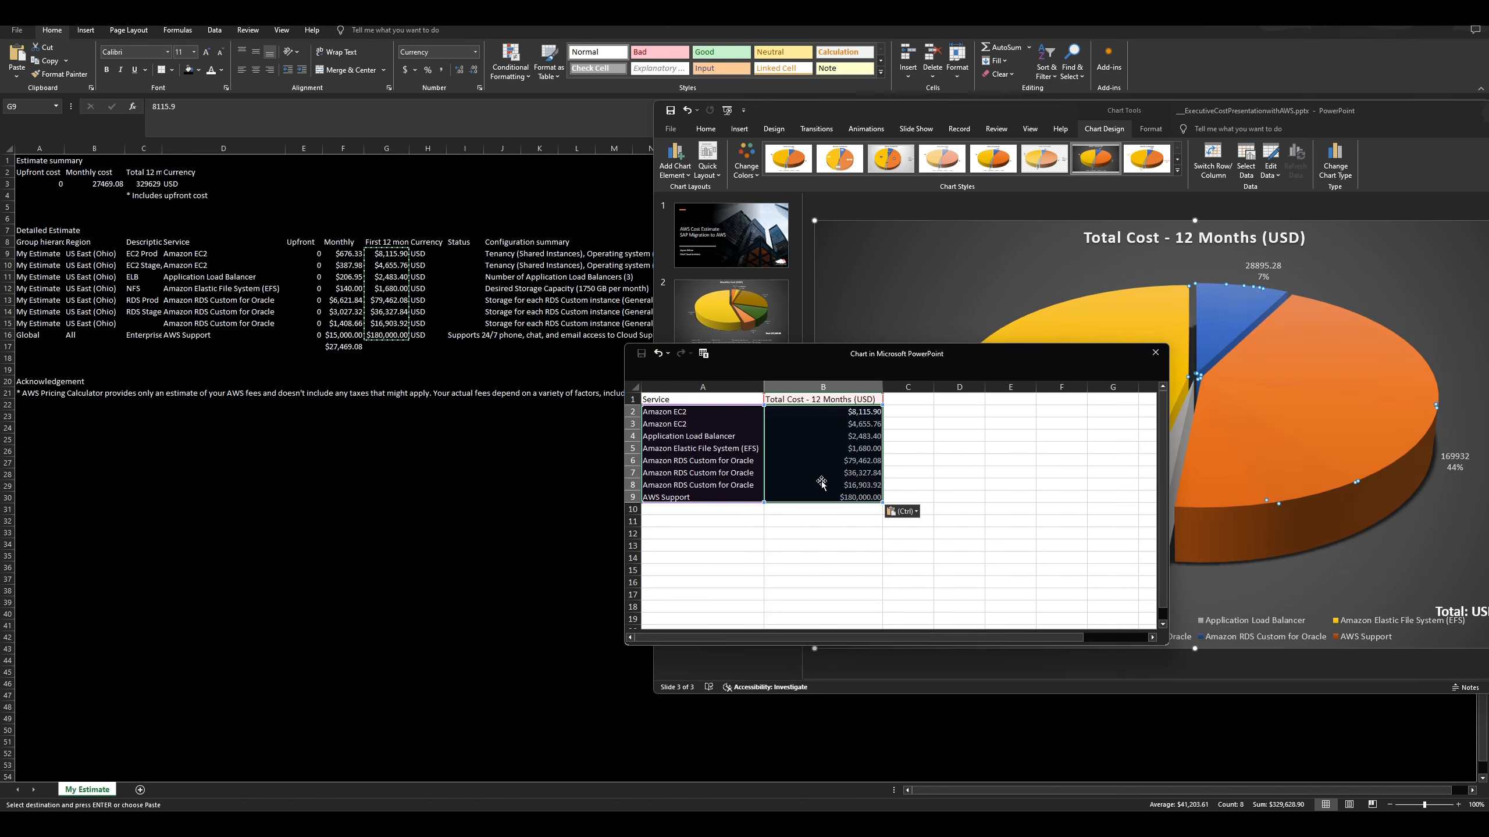
click(727, 511)
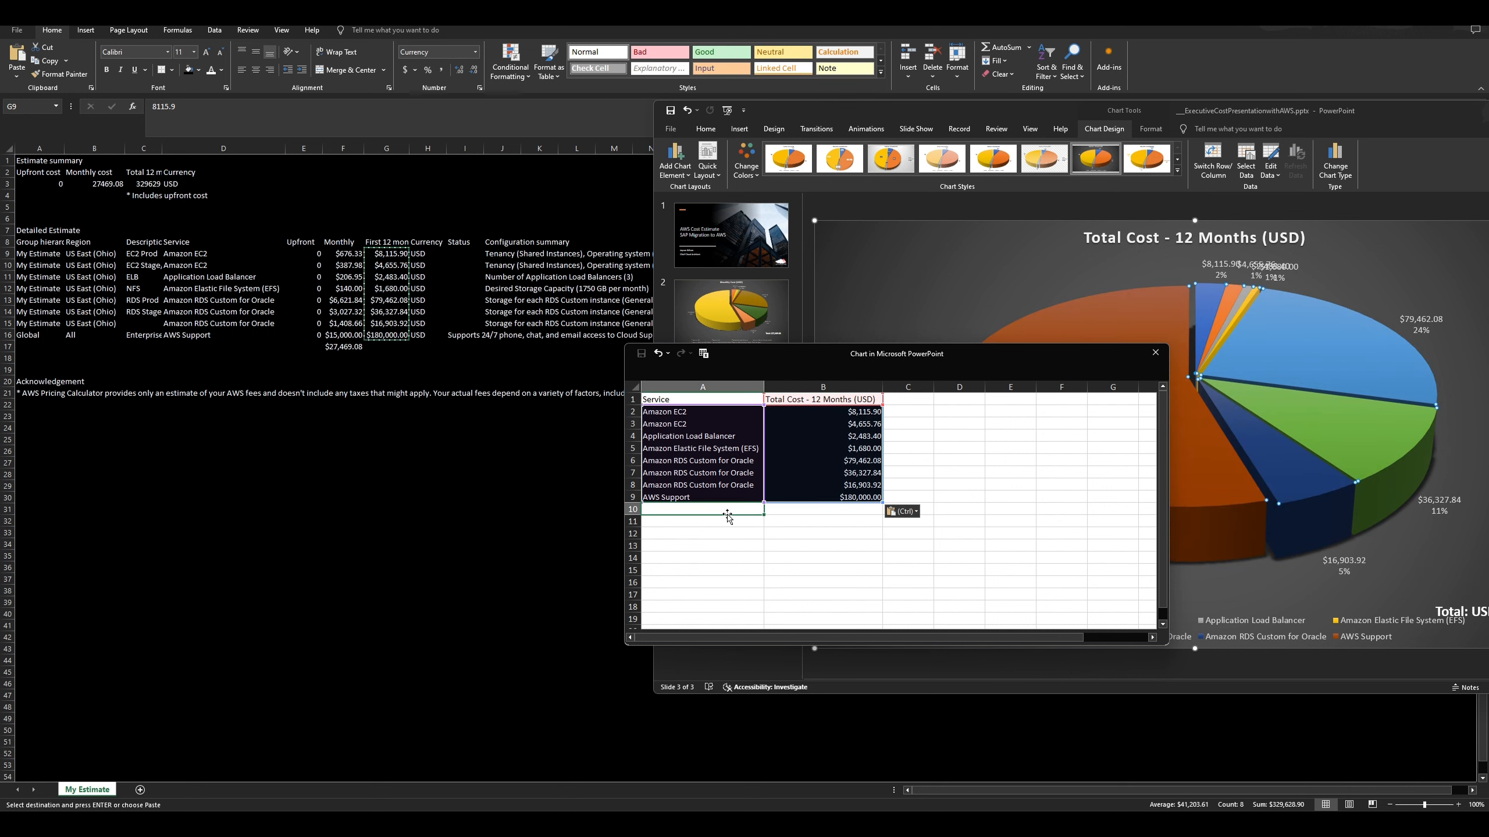
click(1156, 352)
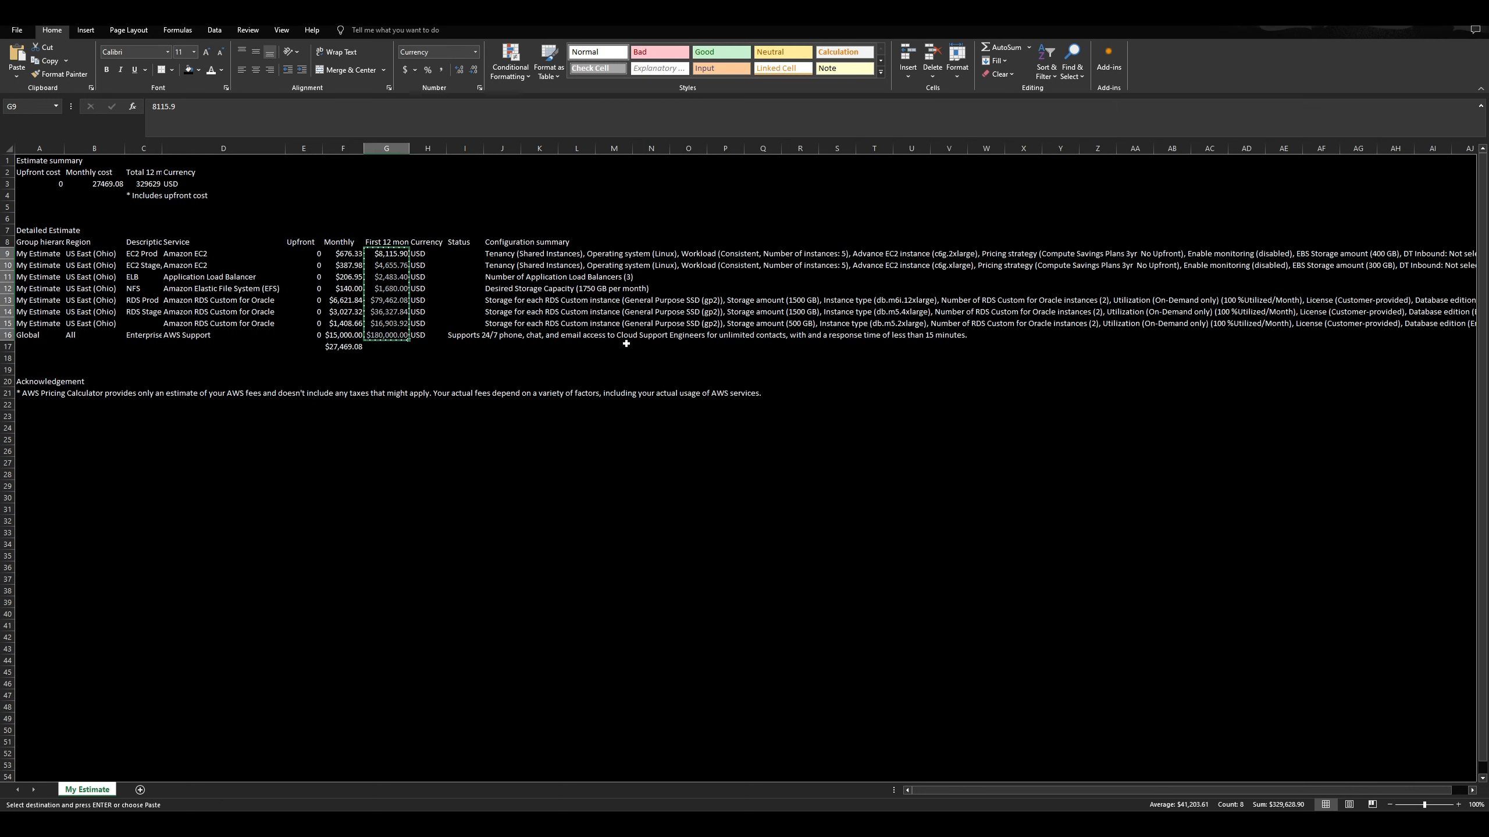
In the Excel estimate, total the 12-month costs G9:G16 with AutoSum in cell G17 and copy that total.
click(376, 347)
click(994, 47)
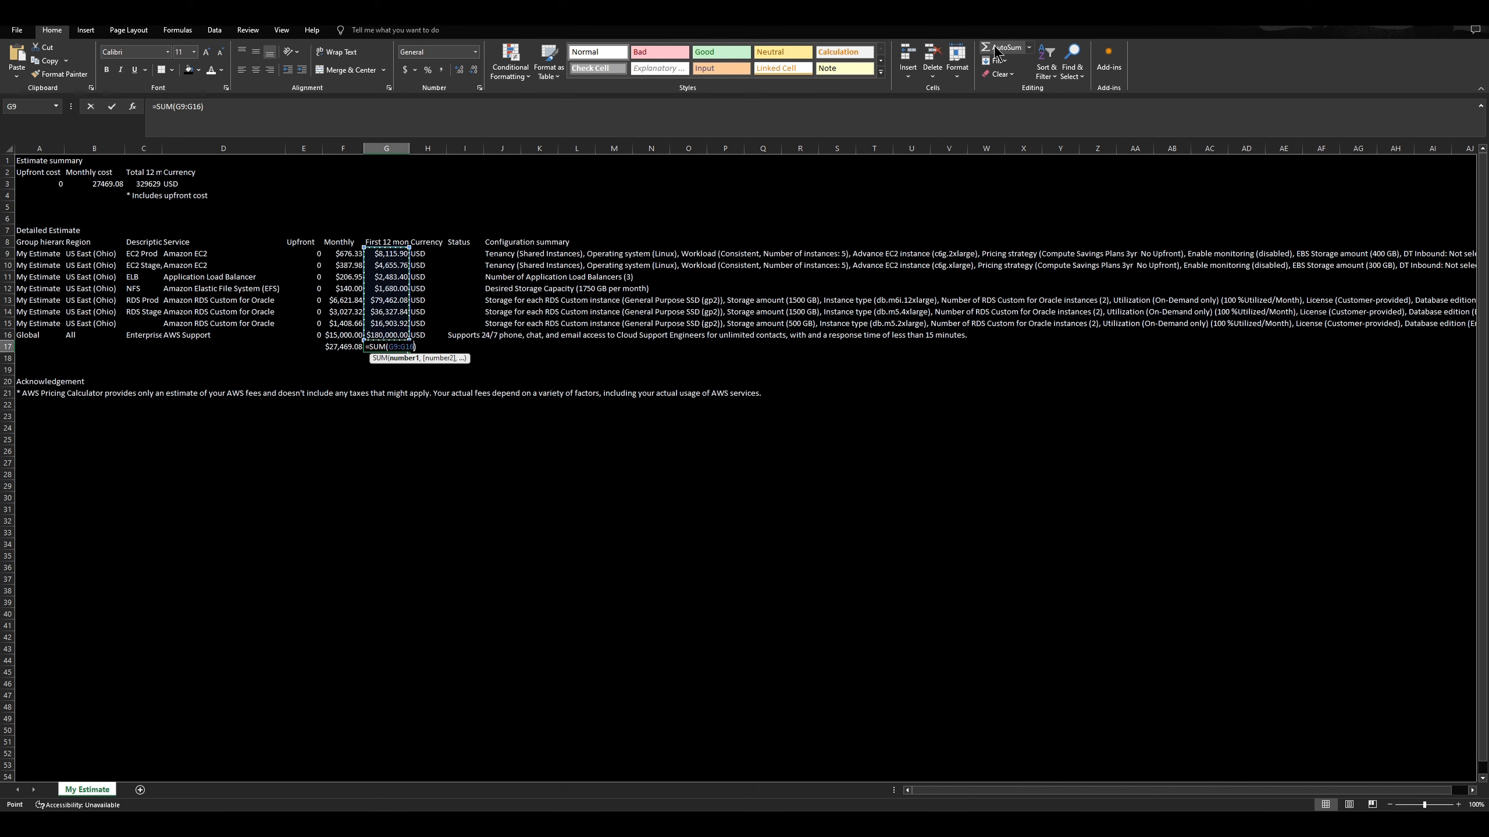
key(Return)
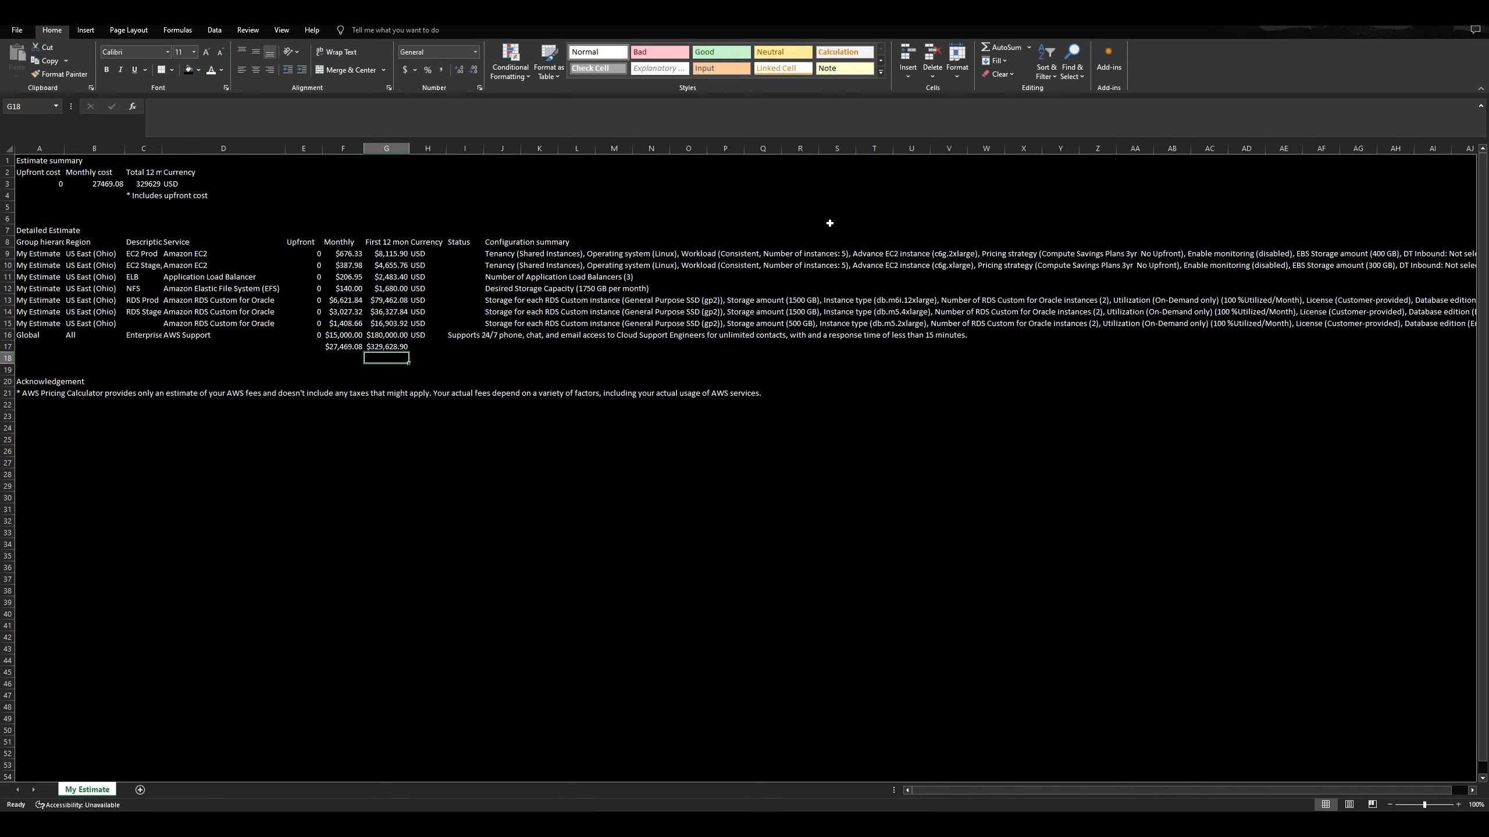
click(402, 347)
key(ctrl+c)
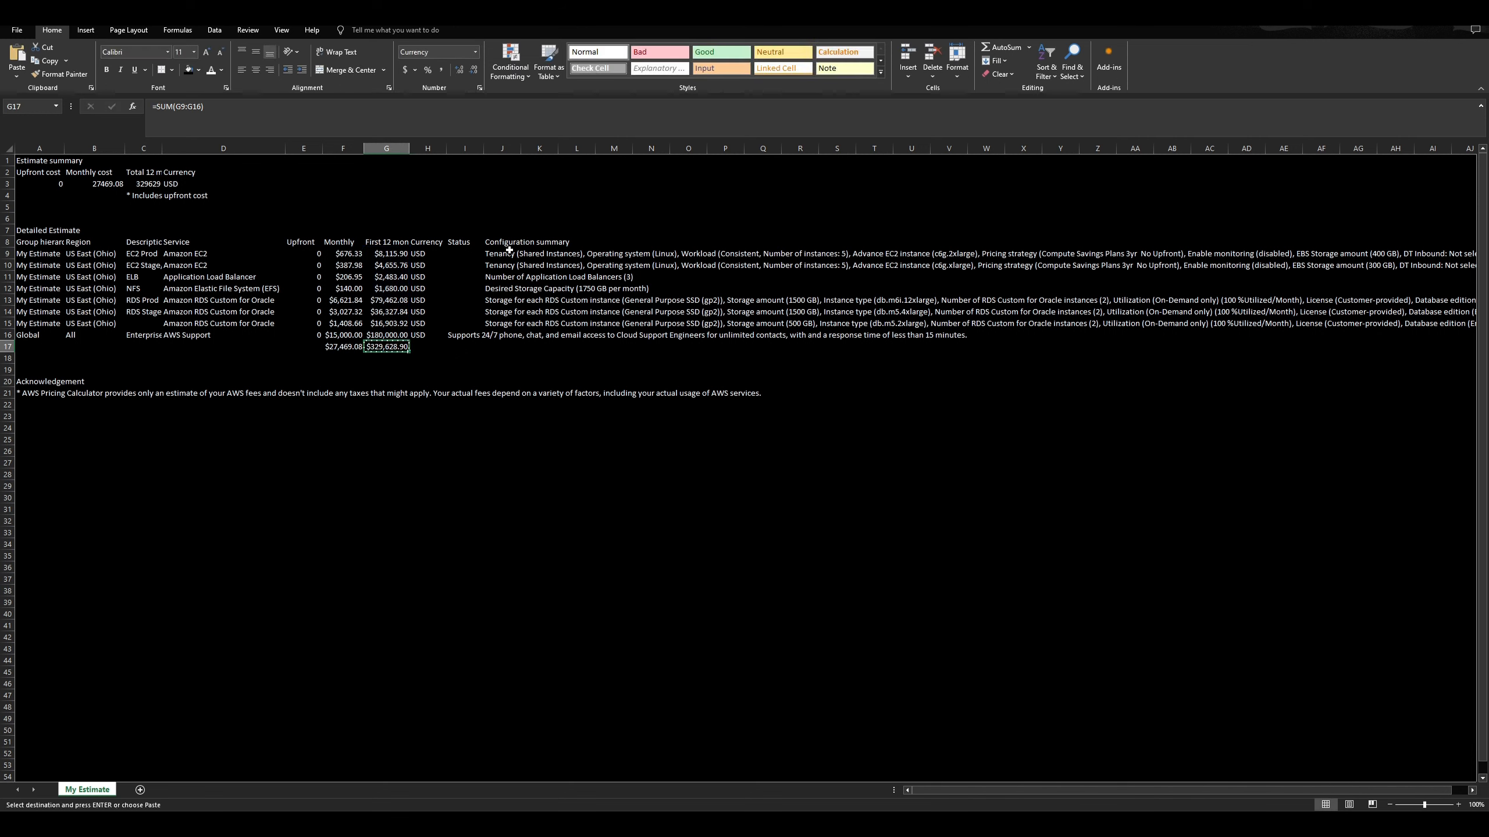
Switch to PowerPoint, bring its window into full view and replace slide 3's total amount with the copied $329,628.90 pasted as unformatted text.
key(alt+Tab)
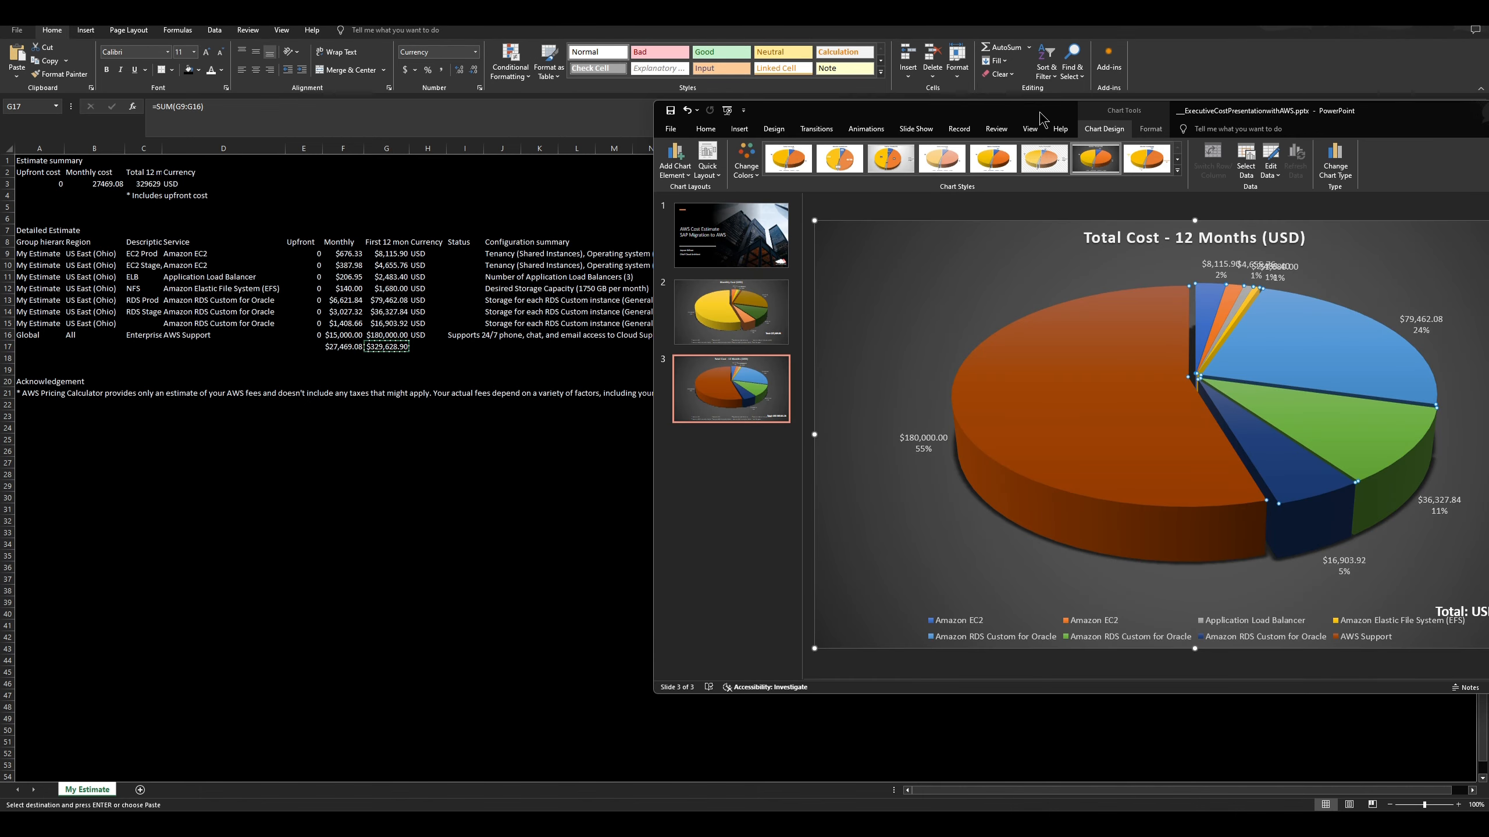
drag(1038, 112, 599, 88)
click(1055, 564)
drag(1030, 588, 1127, 587)
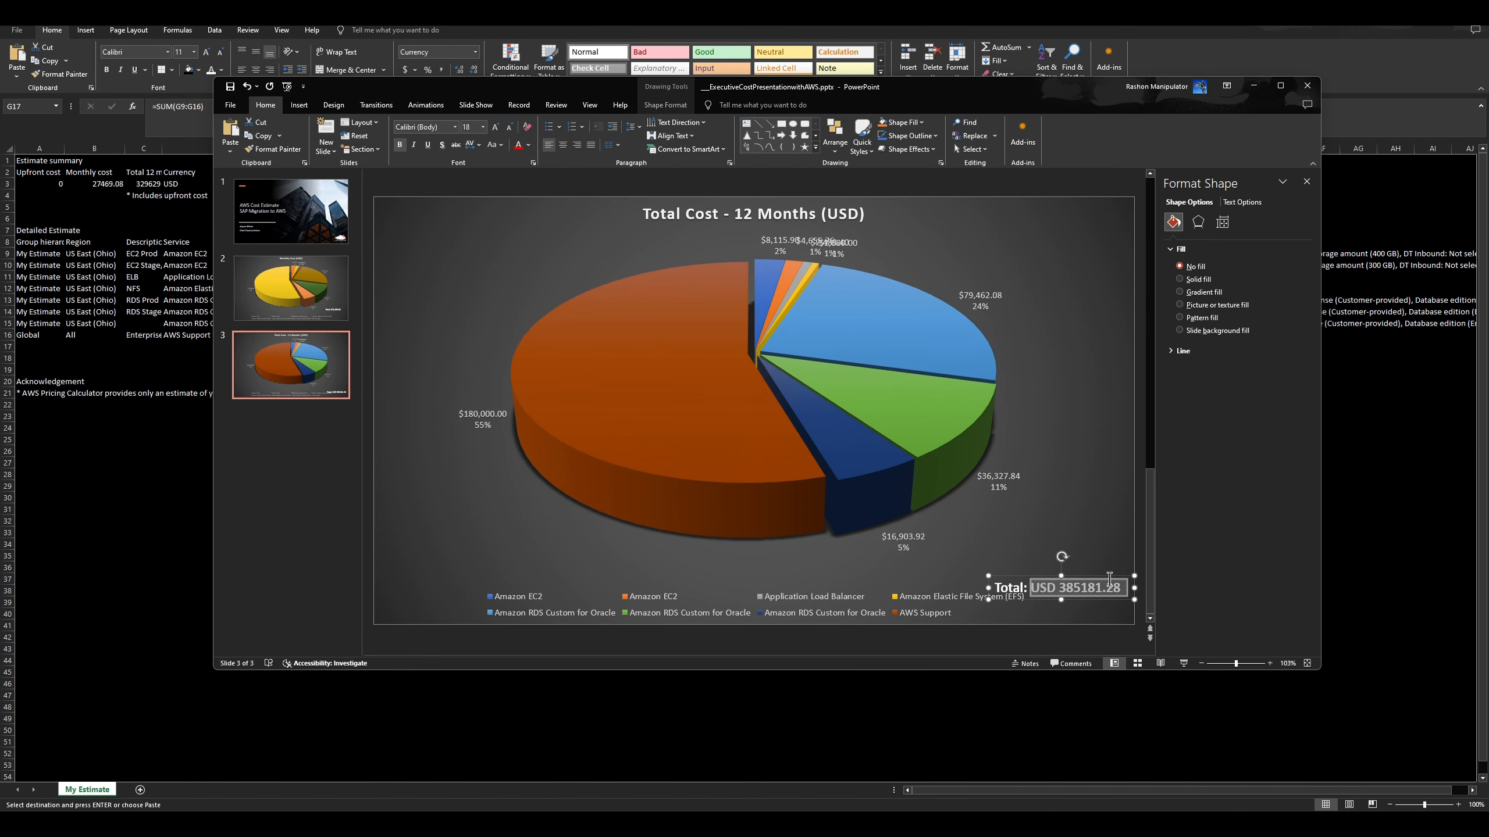
key(ctrl+v)
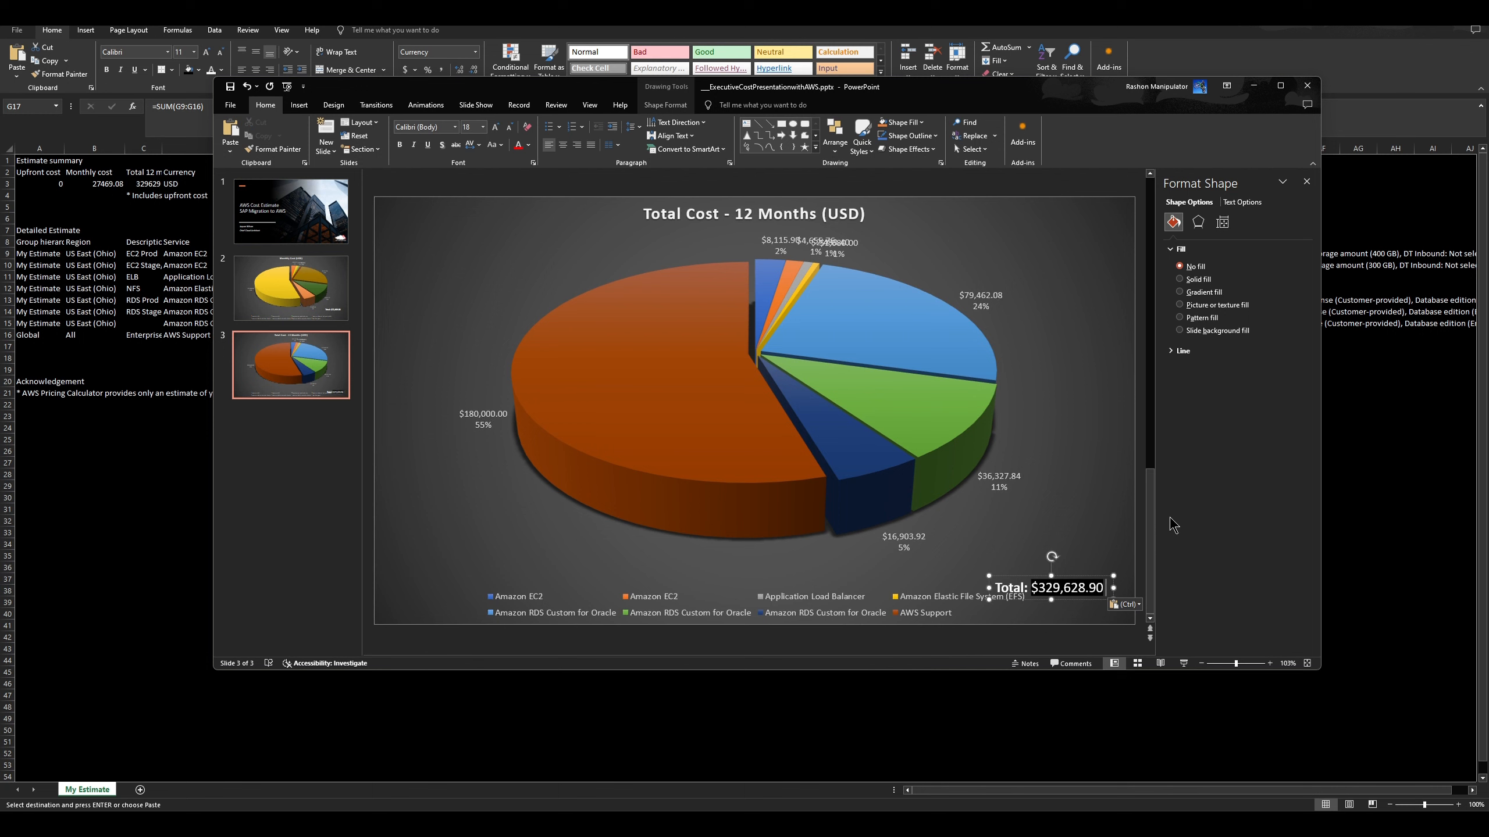
key(ctrl+z)
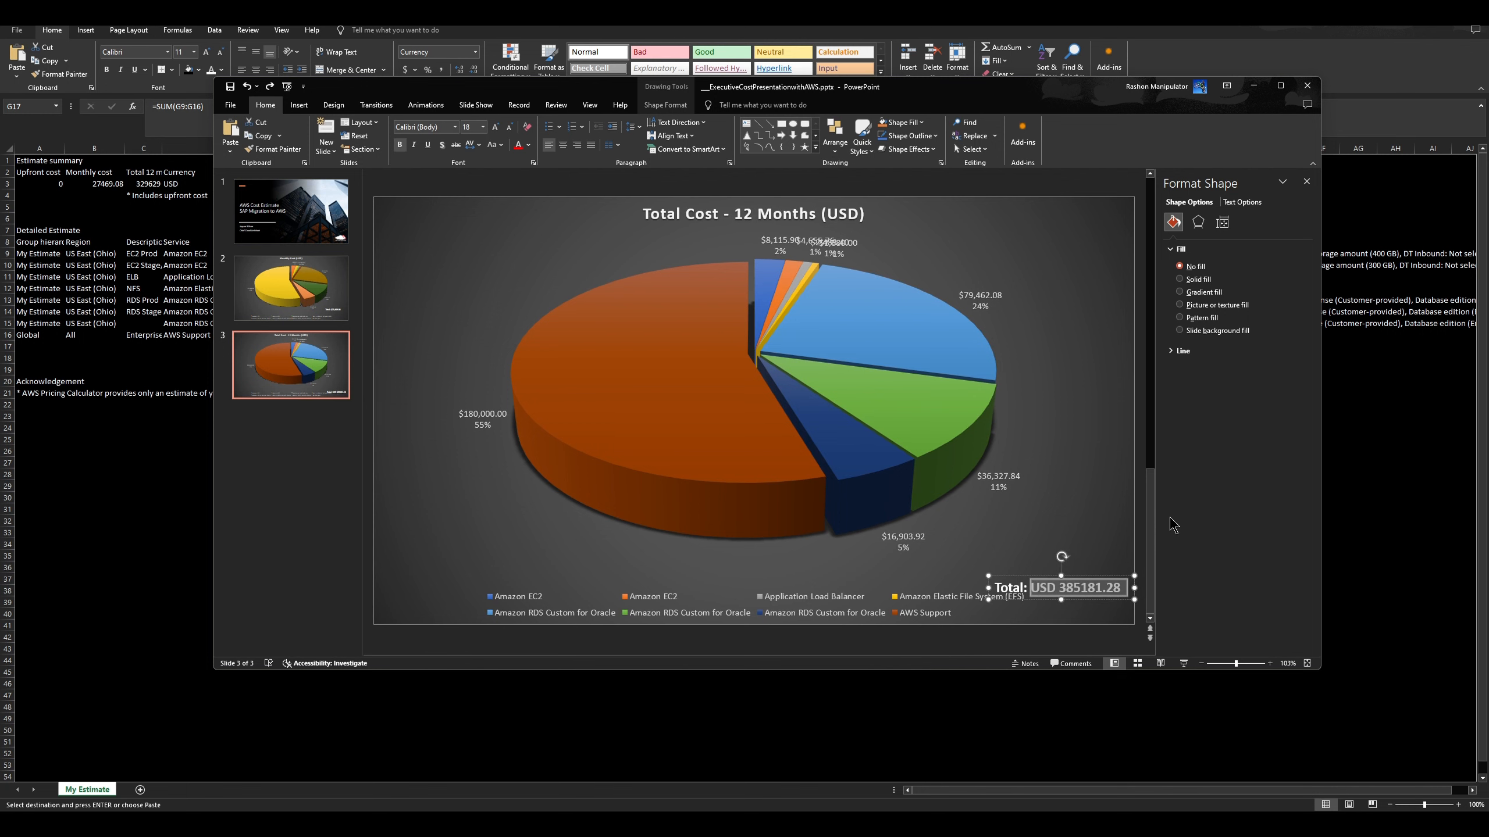
key(ctrl+alt+v)
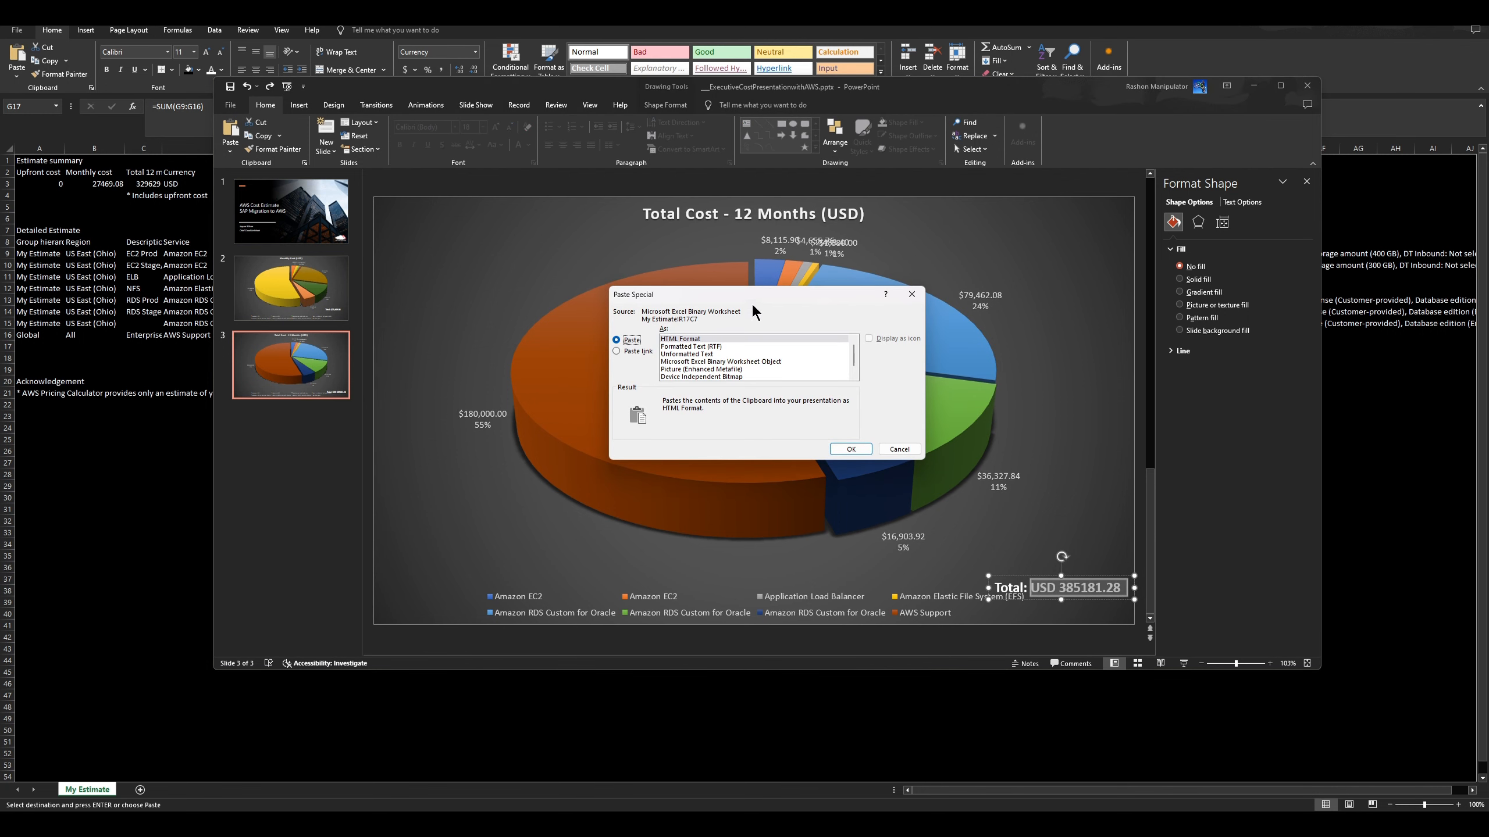
click(697, 355)
click(850, 449)
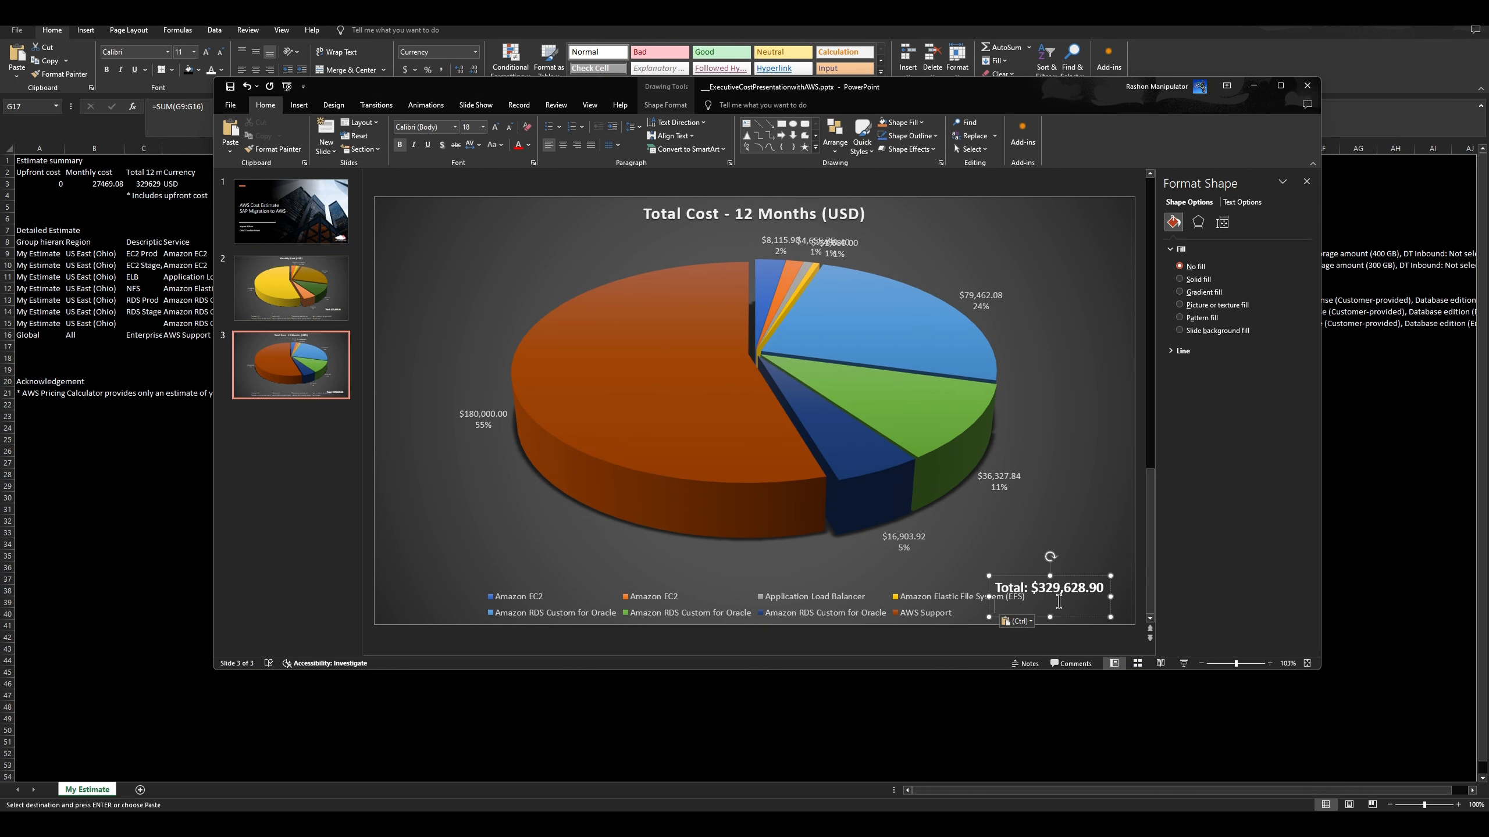
Reposition slide 3's total label just above the legend, clear of its entries, and deselect it.
drag(1062, 547, 1061, 515)
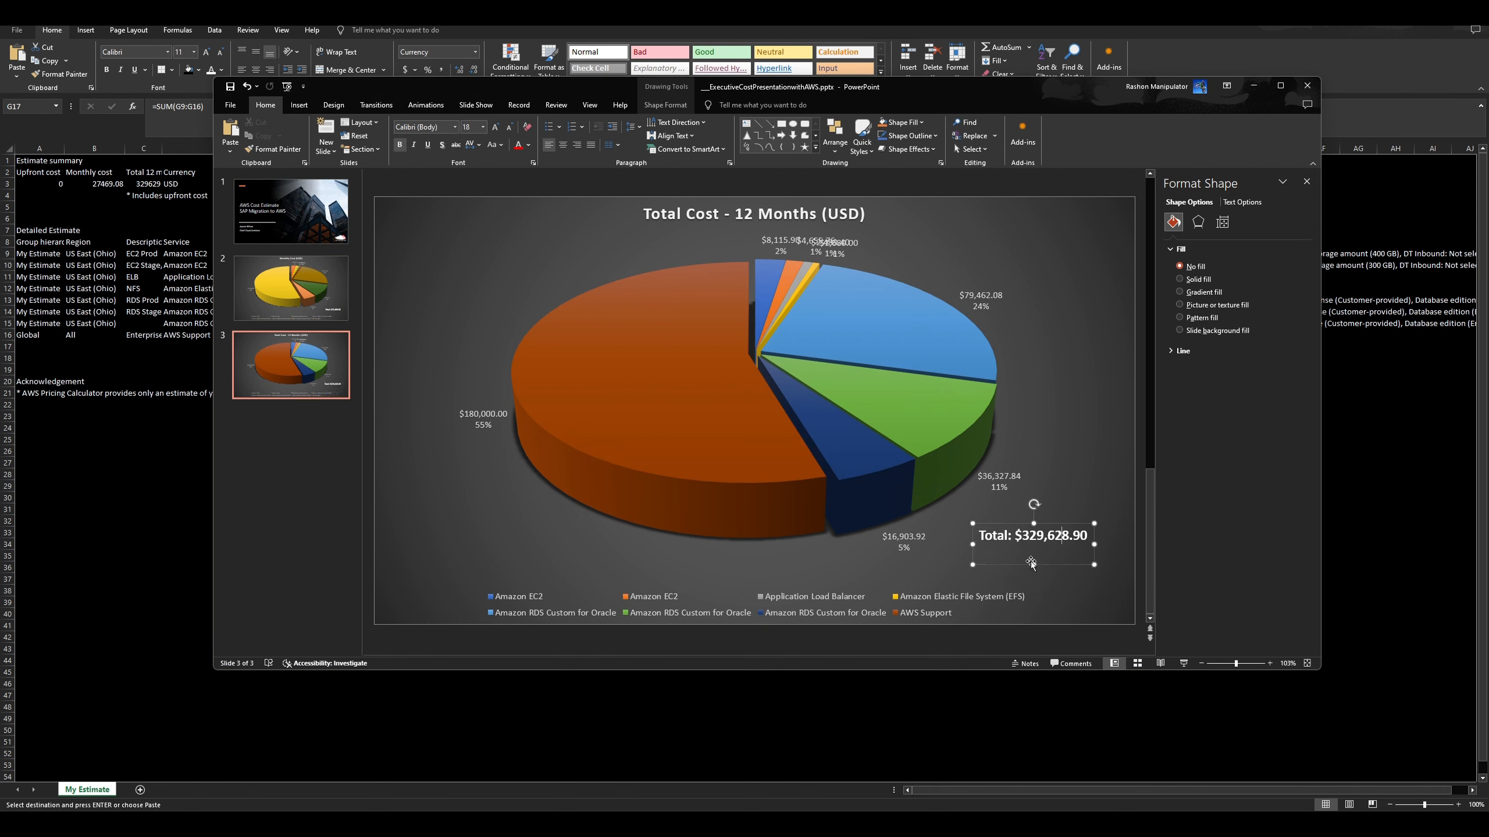
click(1059, 530)
drag(1062, 524, 1076, 538)
click(1078, 484)
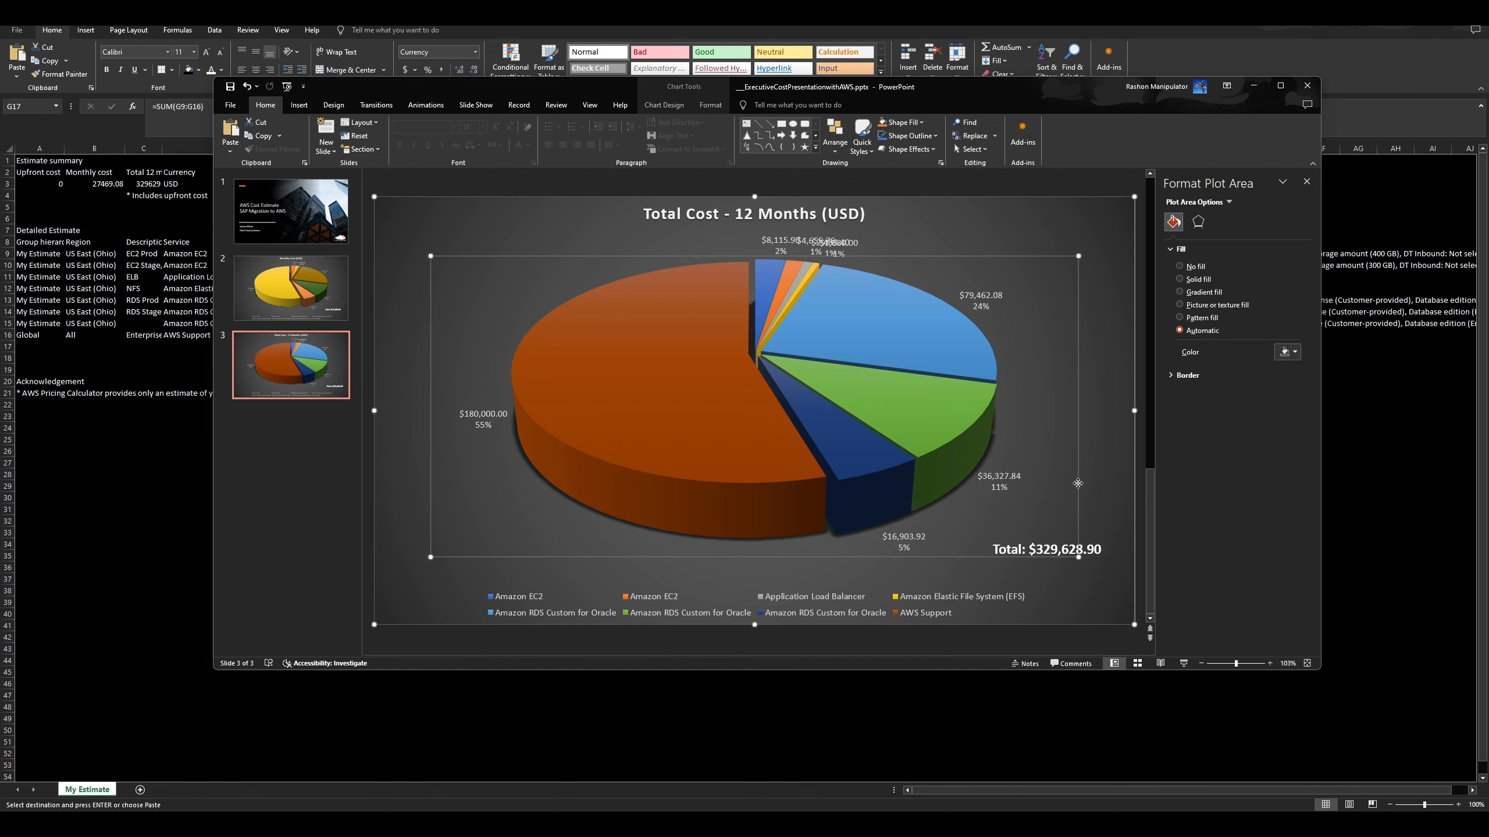